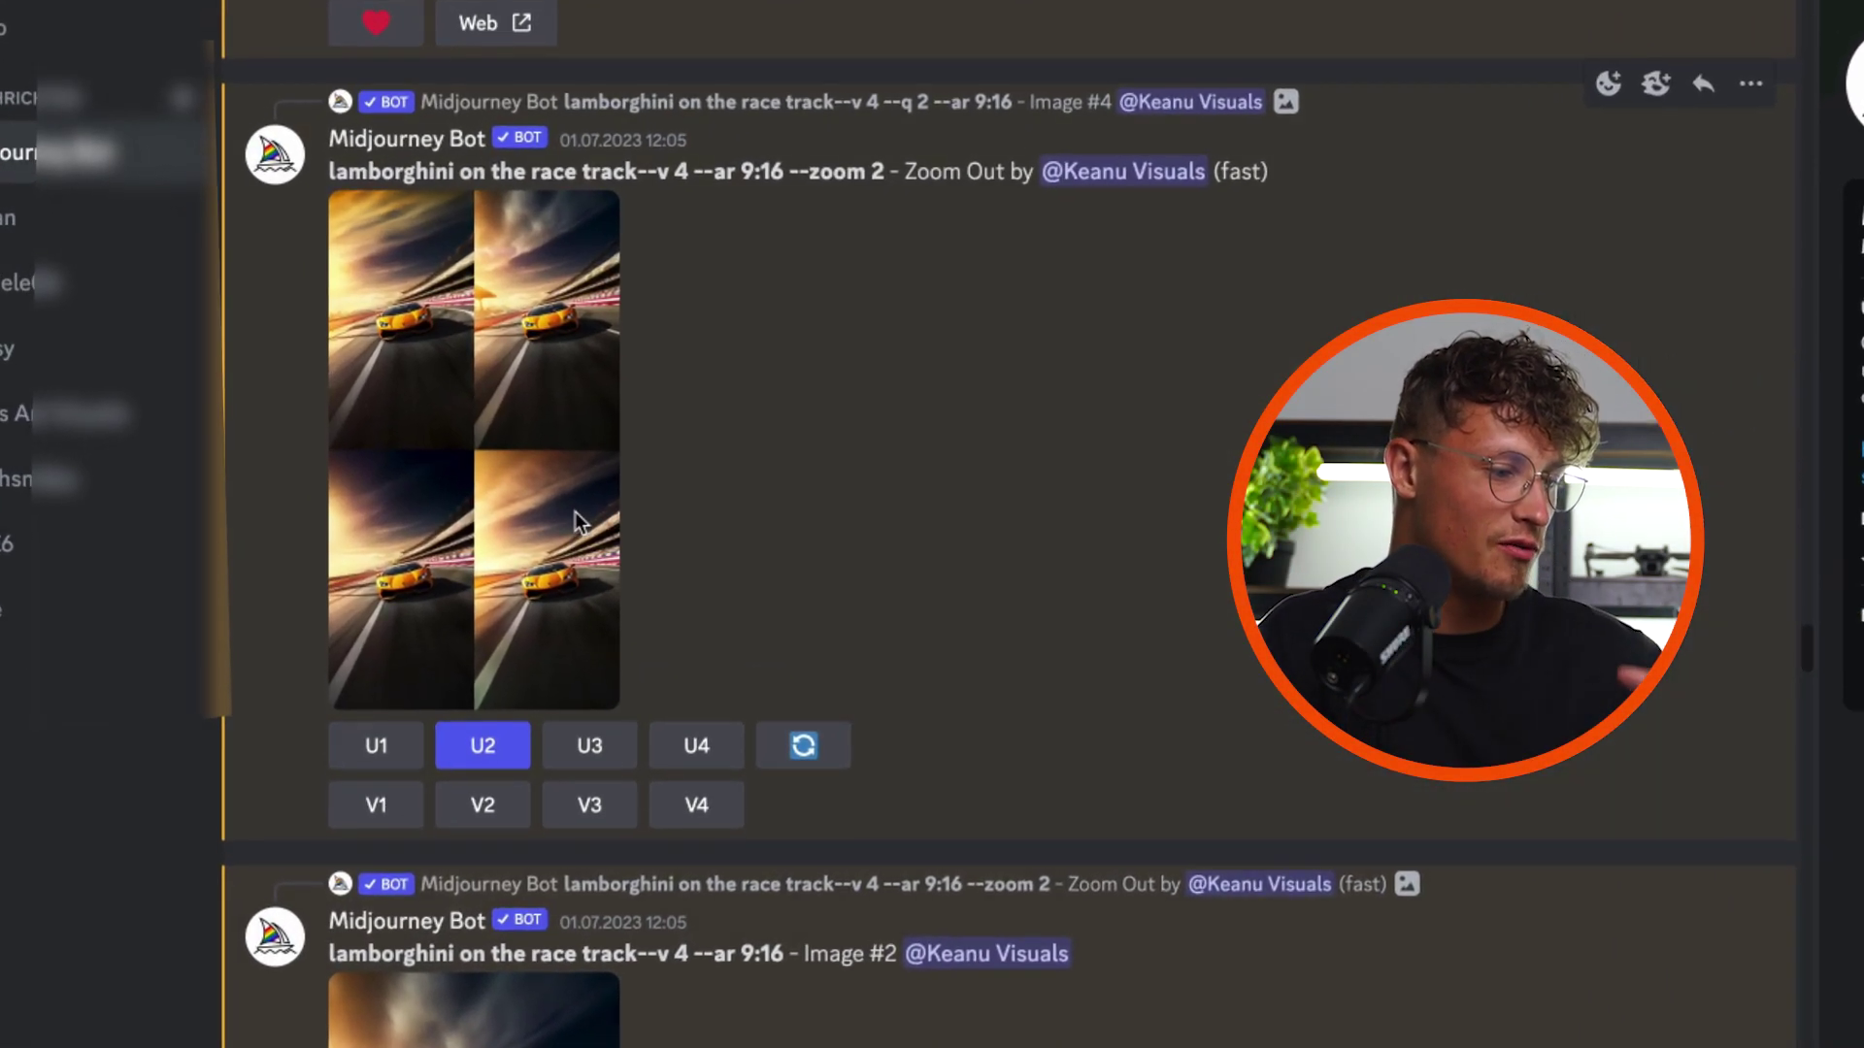
Review the Midjourney zoom-out results from the race track Lamborghini images through to the modern studio room images
{"action": "left_click", "coordinate": [468, 449]}
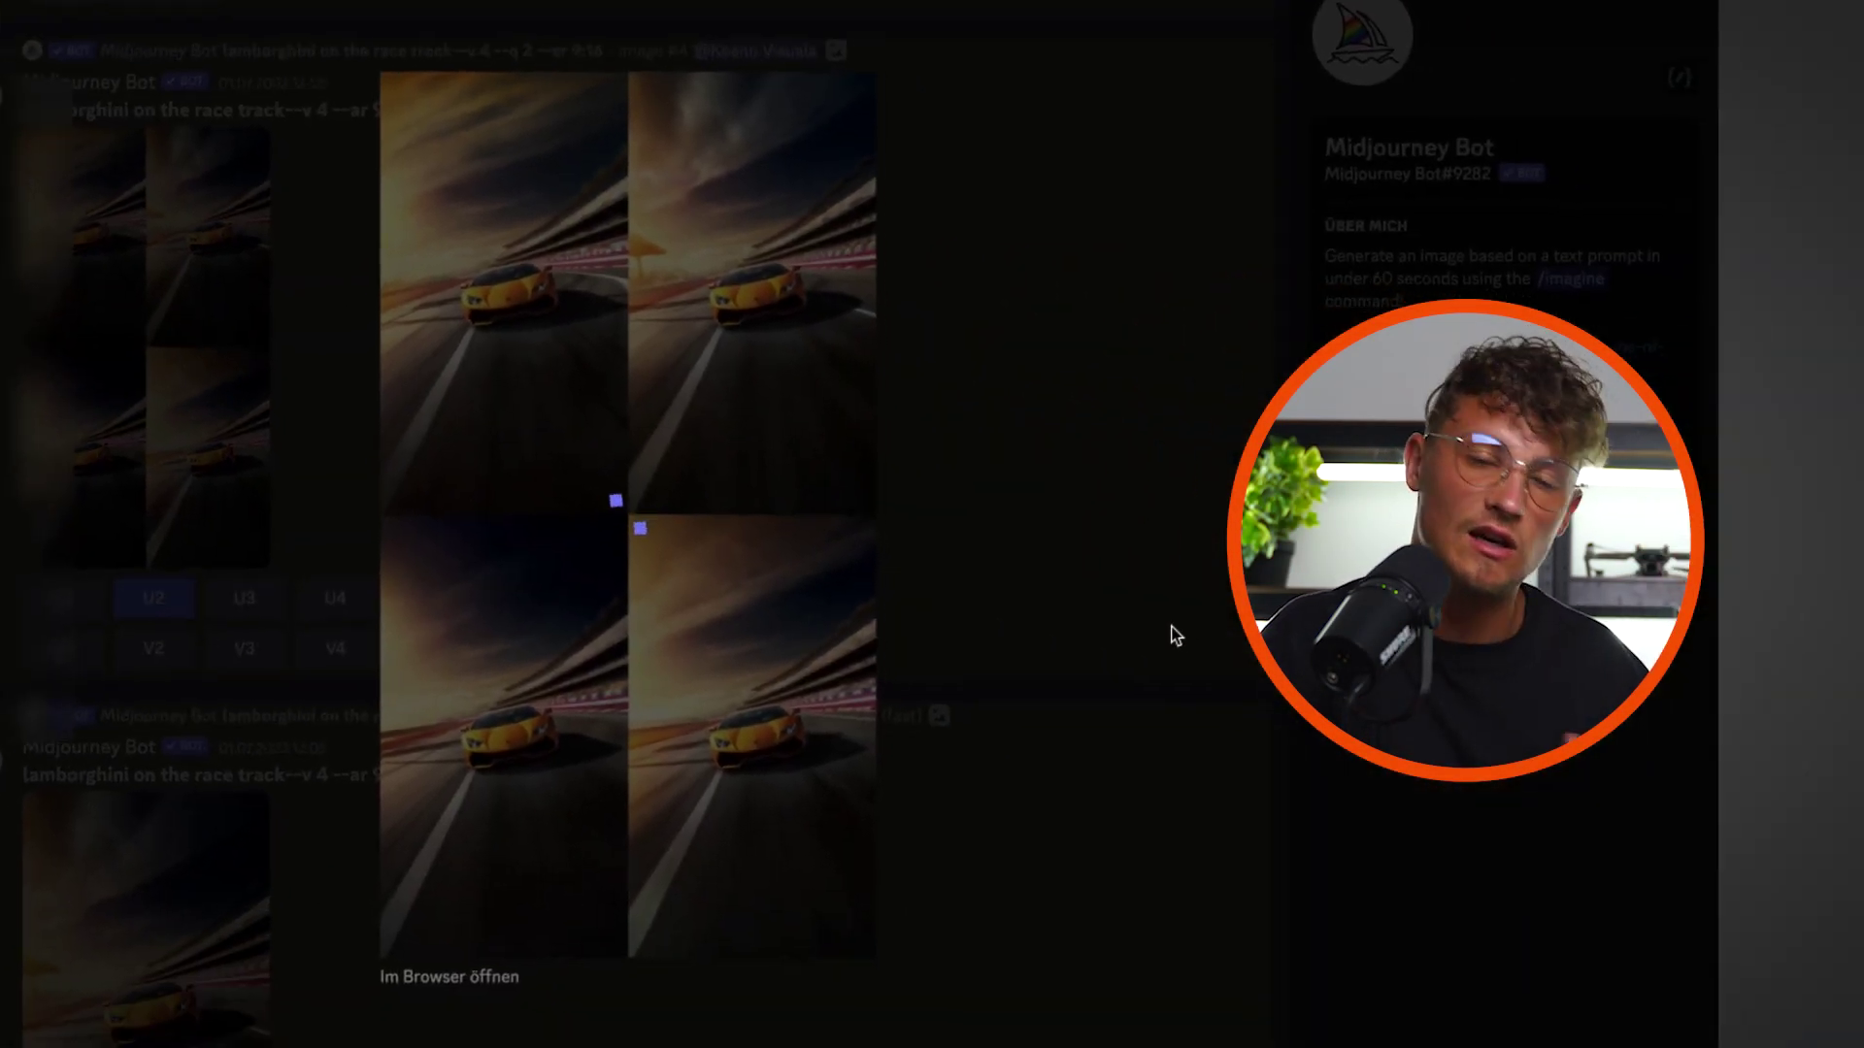
{"action": "left_click", "coordinate": [1186, 608]}
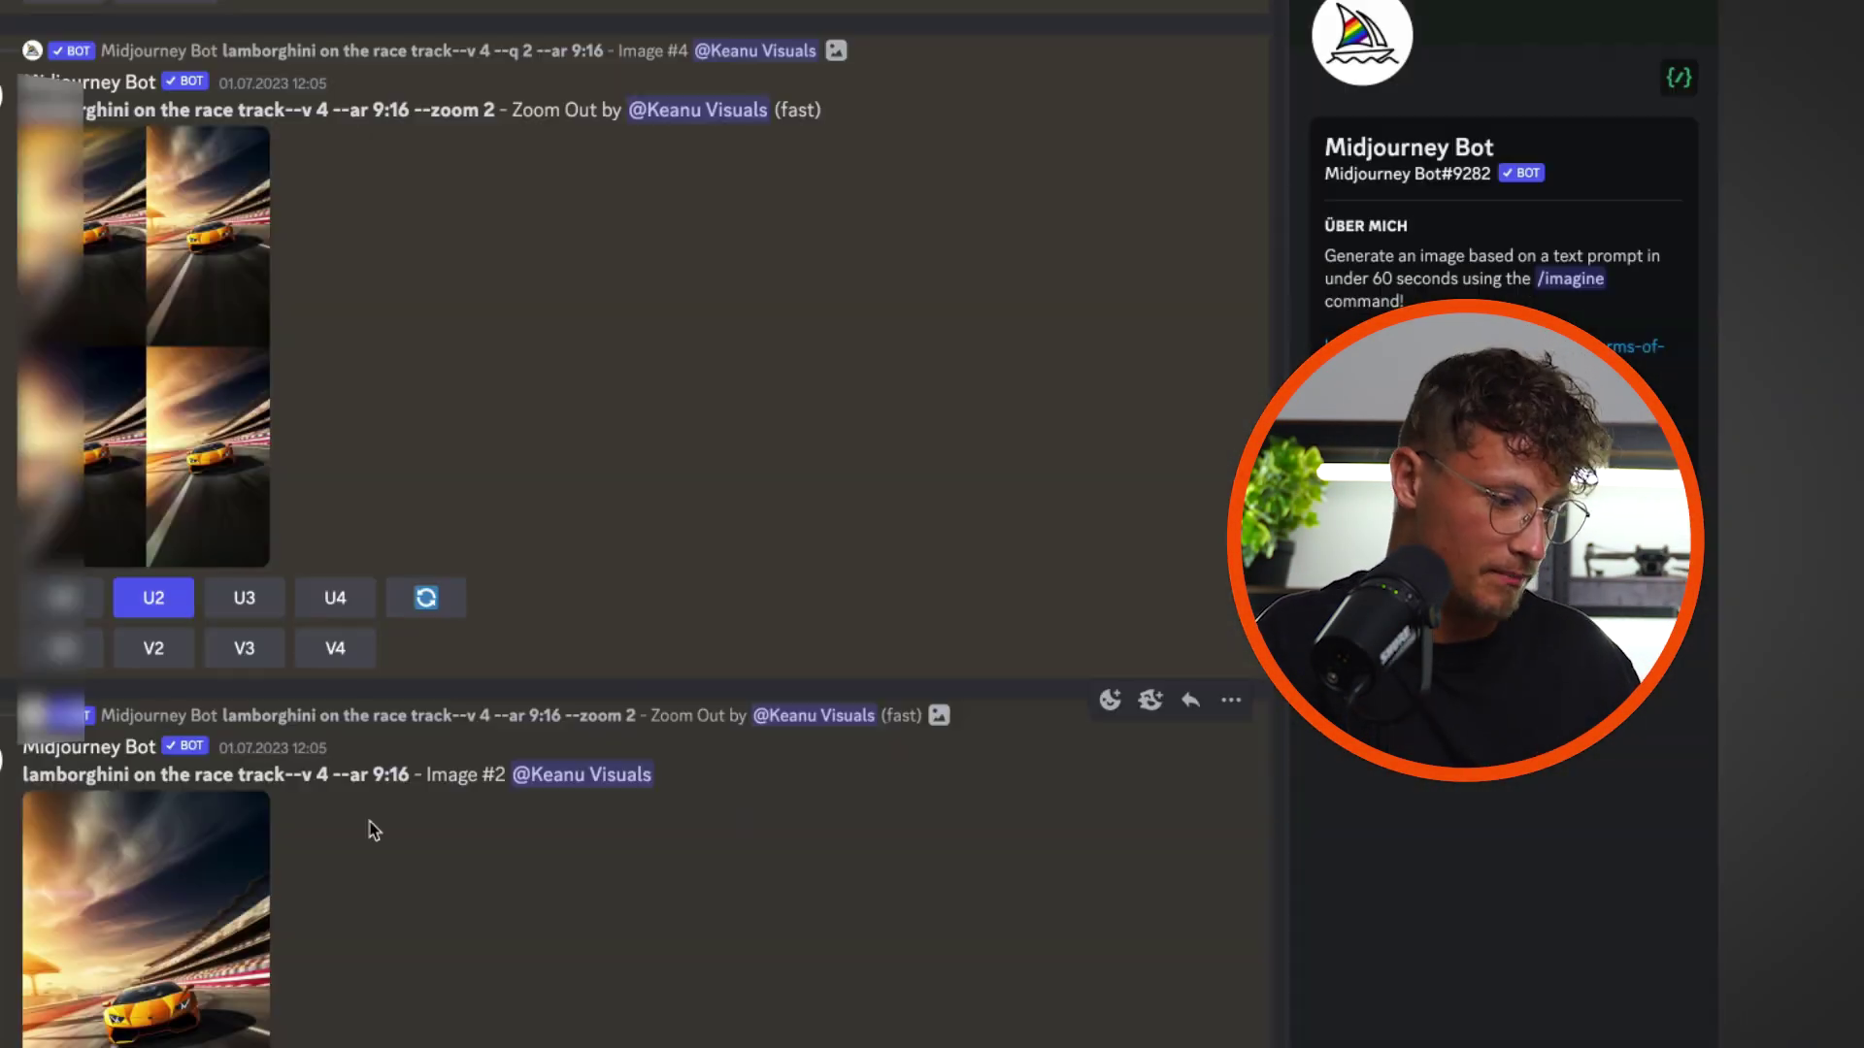
{"action": "scroll", "coordinate": [320, 805], "scroll_direction": "down", "scroll_amount": 4}
{"action": "left_click", "coordinate": [206, 767]}
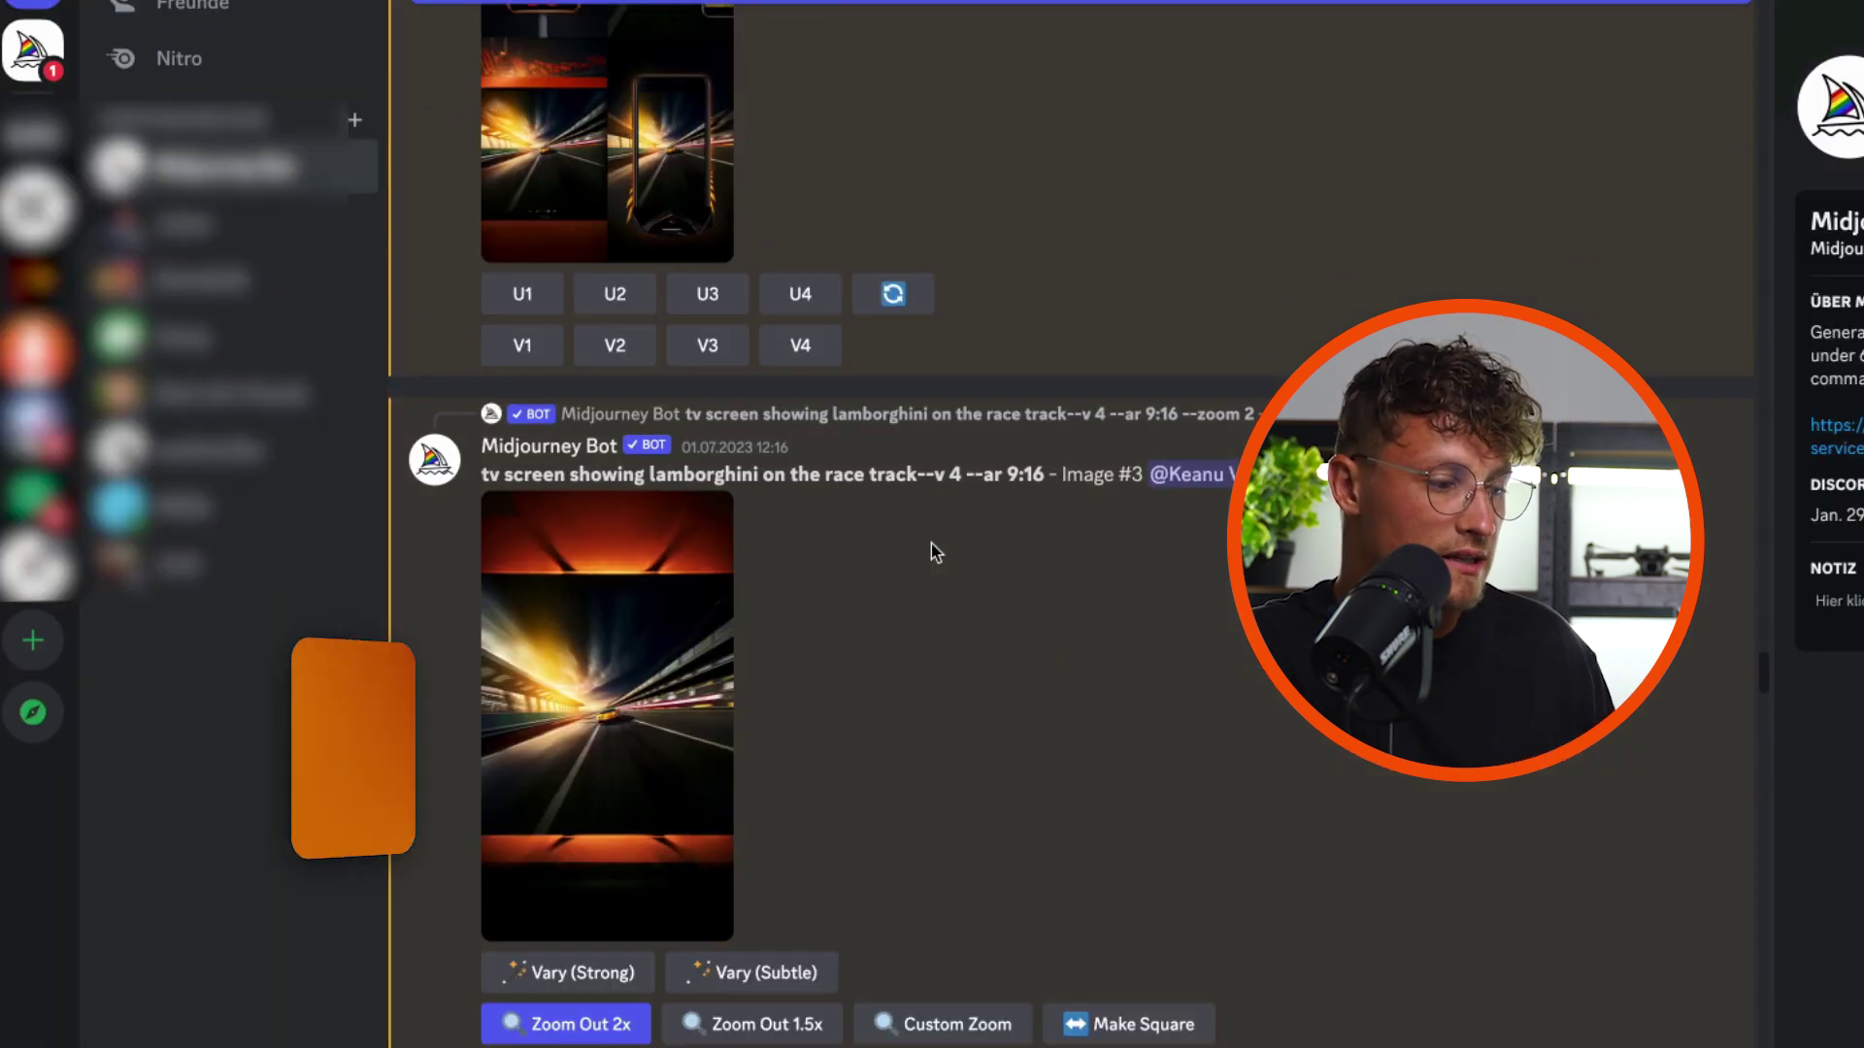
{"action": "scroll", "coordinate": [934, 551], "scroll_direction": "down", "scroll_amount": 2}
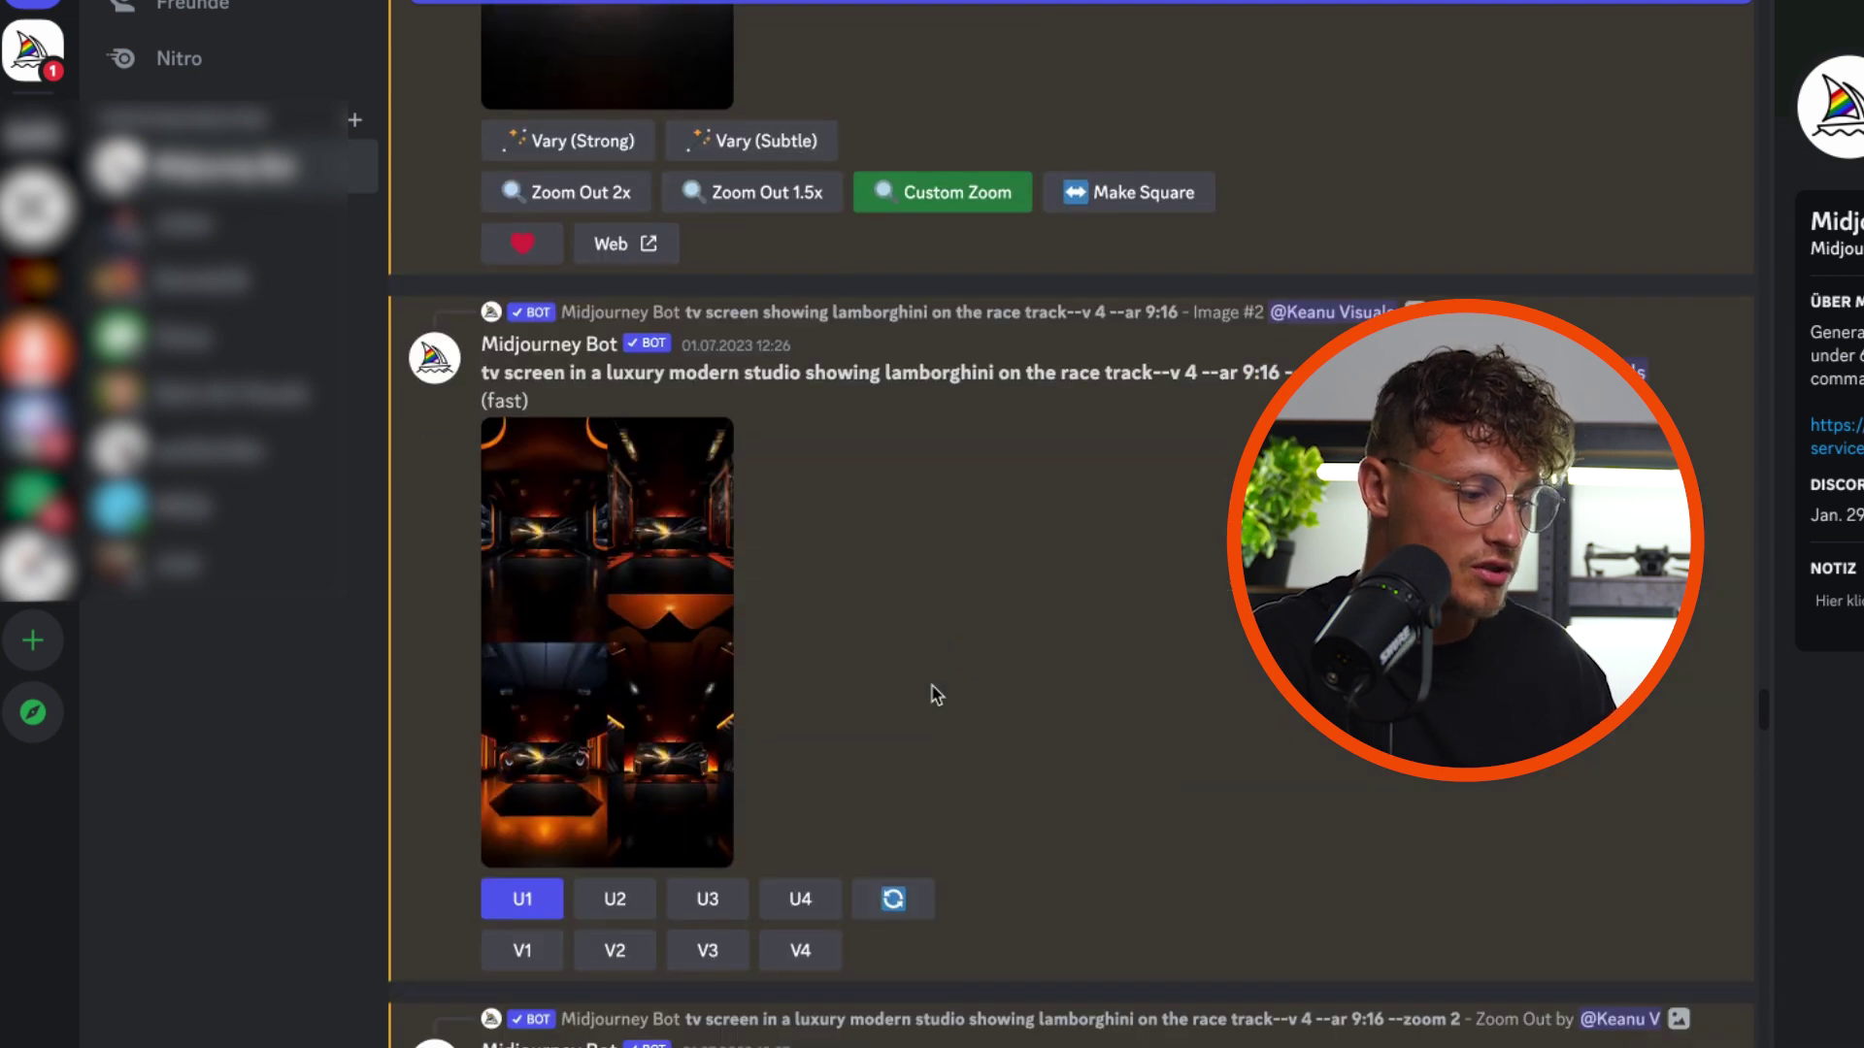
{"action": "scroll", "coordinate": [932, 696], "scroll_direction": "down", "scroll_amount": 6}
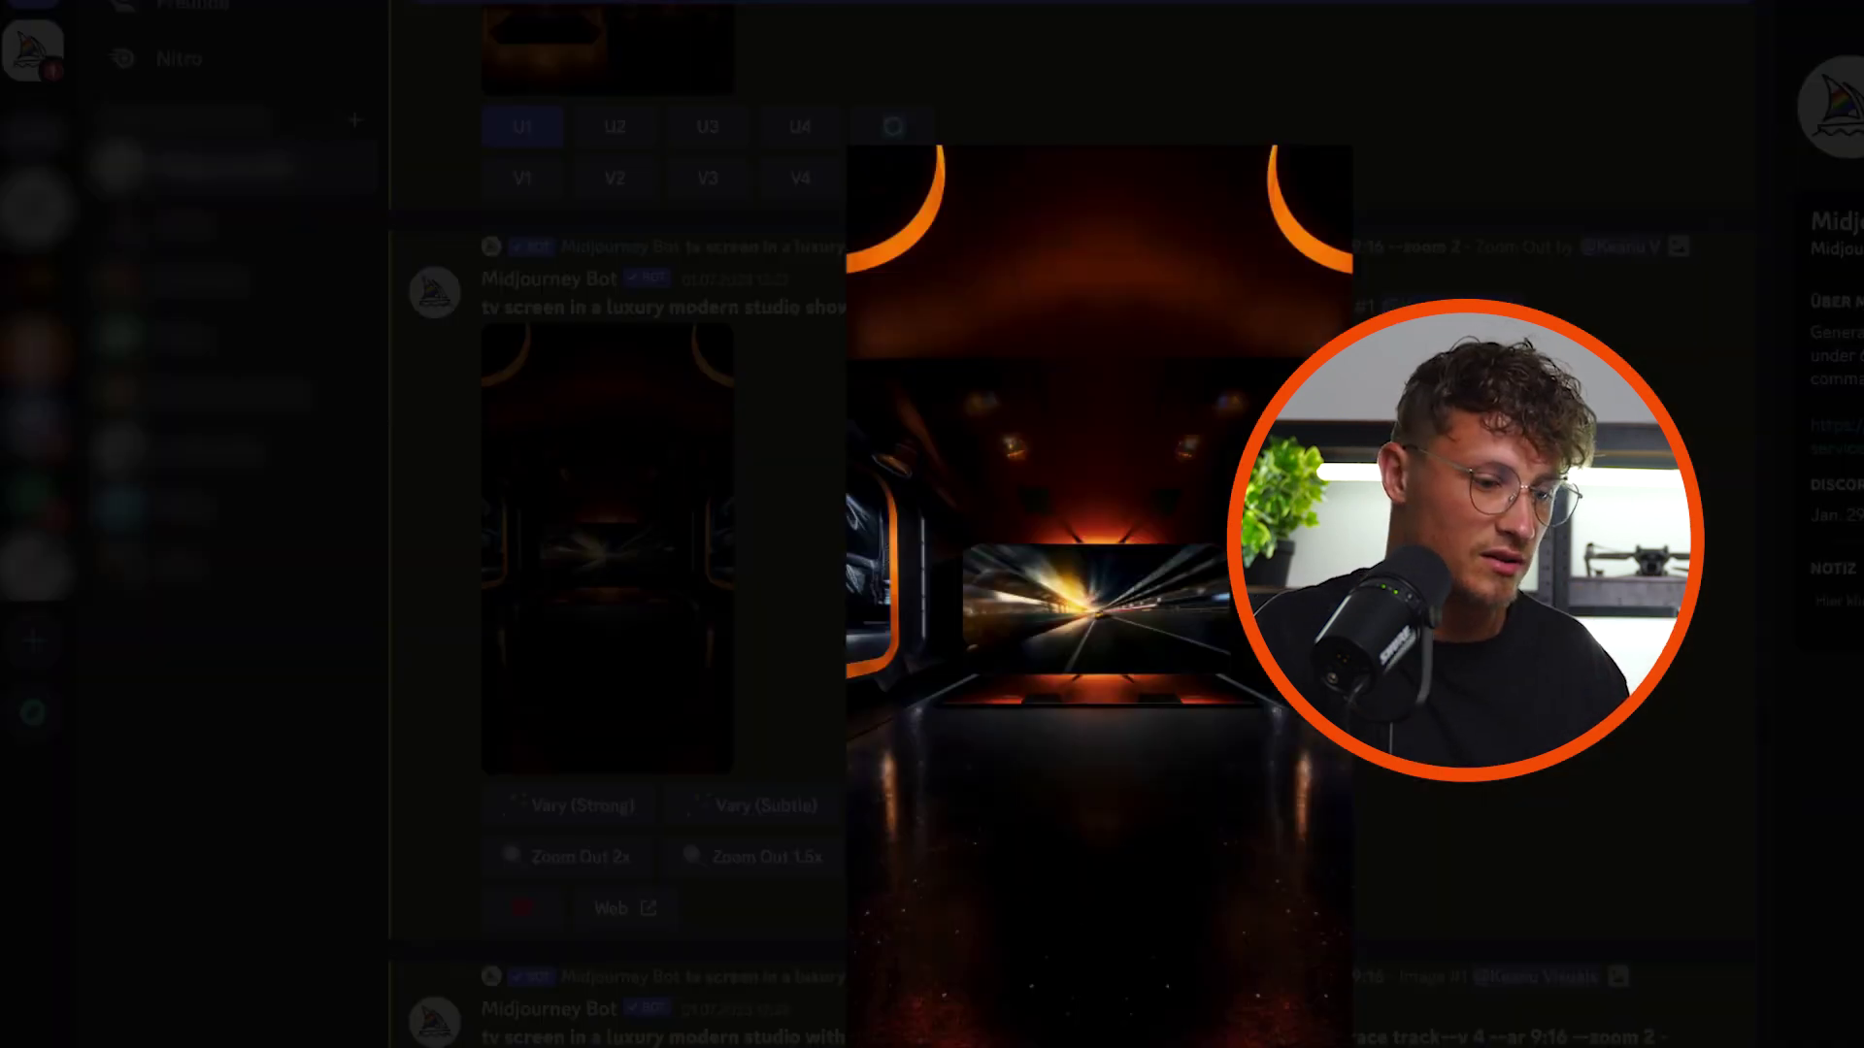
{"action": "scroll", "coordinate": [1067, 649], "scroll_direction": "down", "scroll_amount": 9}
{"action": "scroll", "coordinate": [807, 502], "scroll_direction": "down", "scroll_amount": 13}
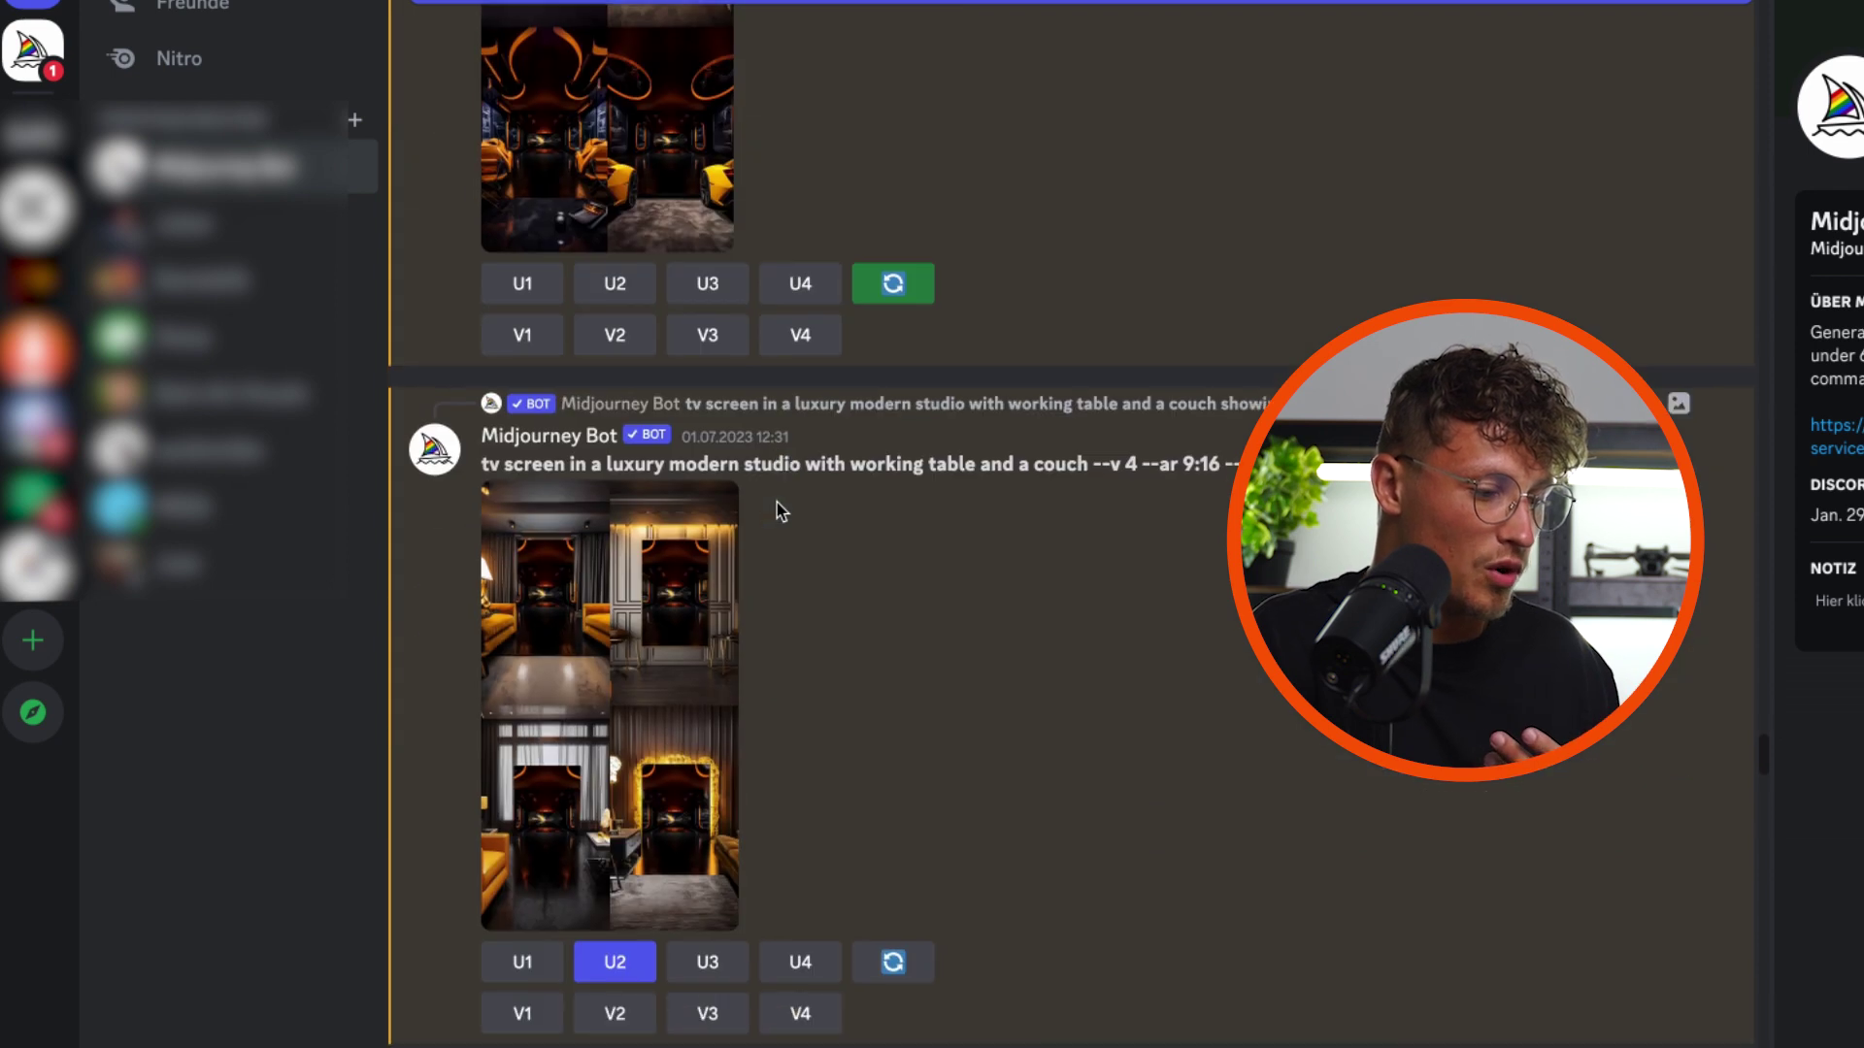
{"action": "scroll", "coordinate": [776, 502], "scroll_direction": "down", "scroll_amount": 5}
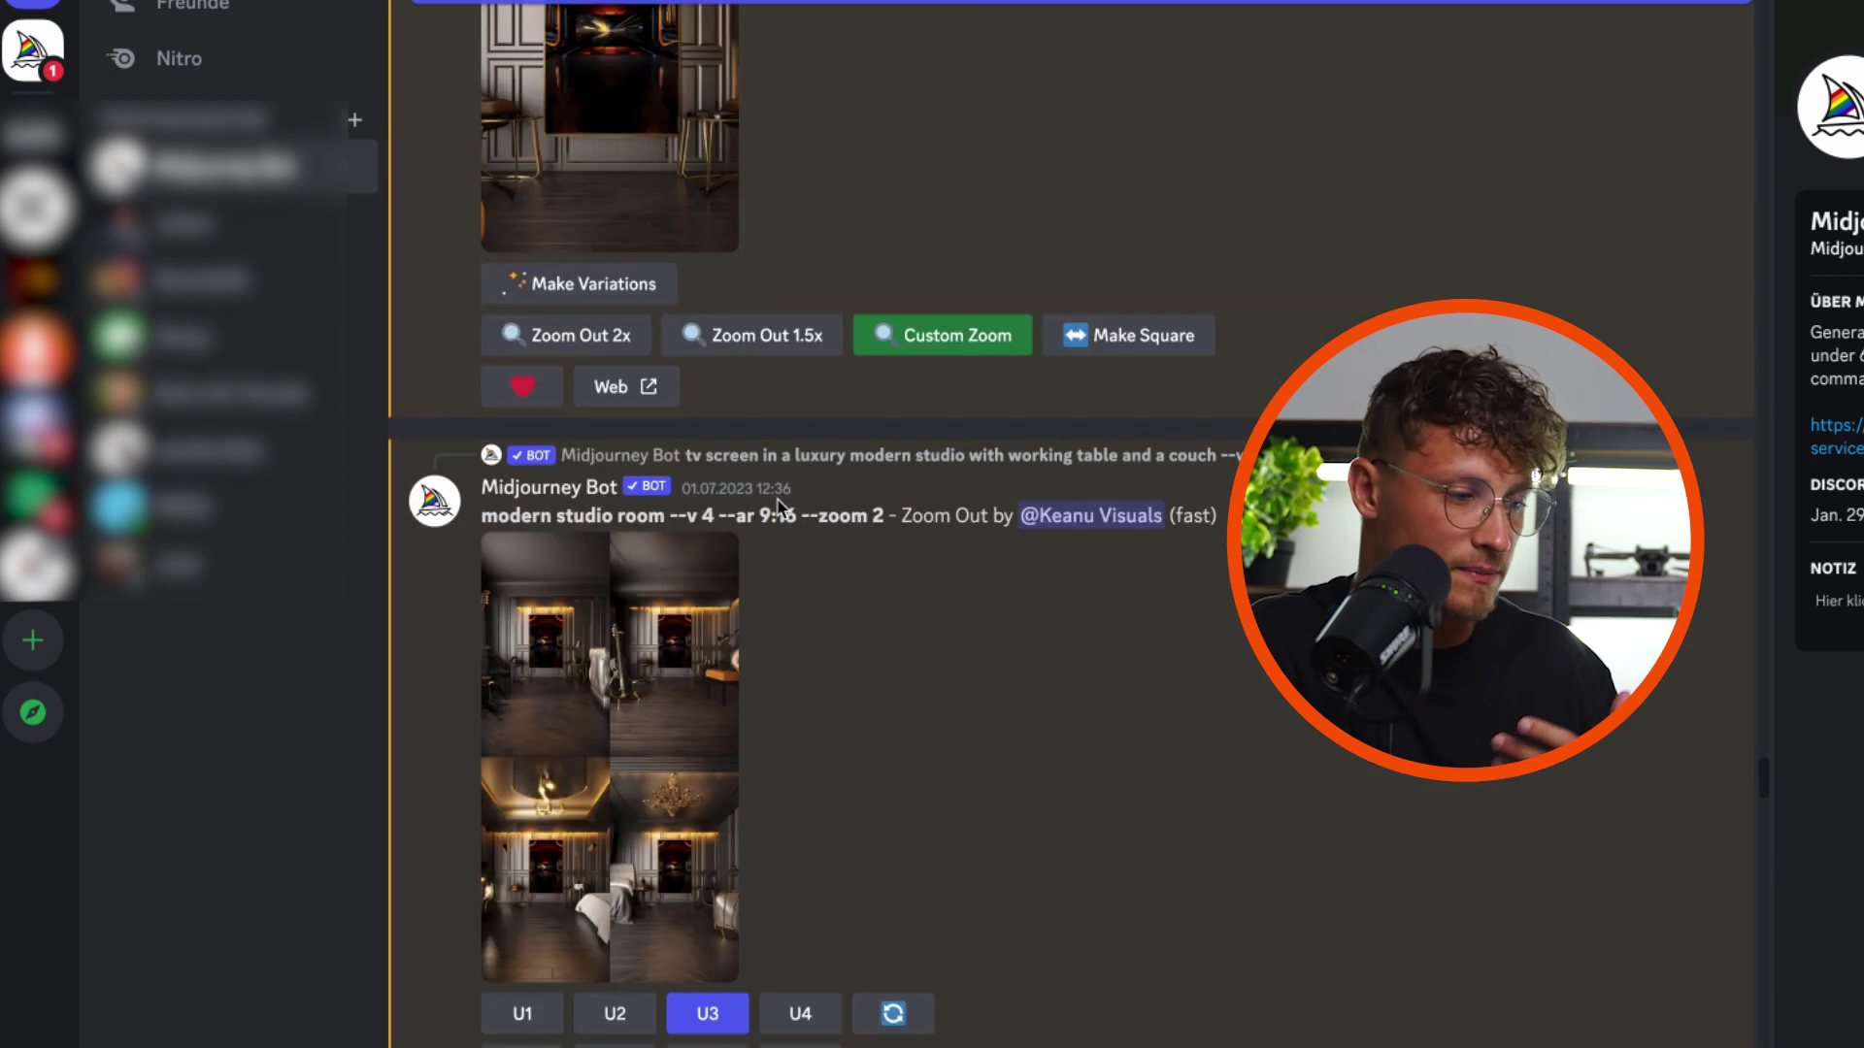
Enlarge the upscaled Lamborghini race track images one after another to compare the successive zoom-outs
{"action": "scroll", "coordinate": [973, 301], "scroll_direction": "up", "scroll_amount": 20}
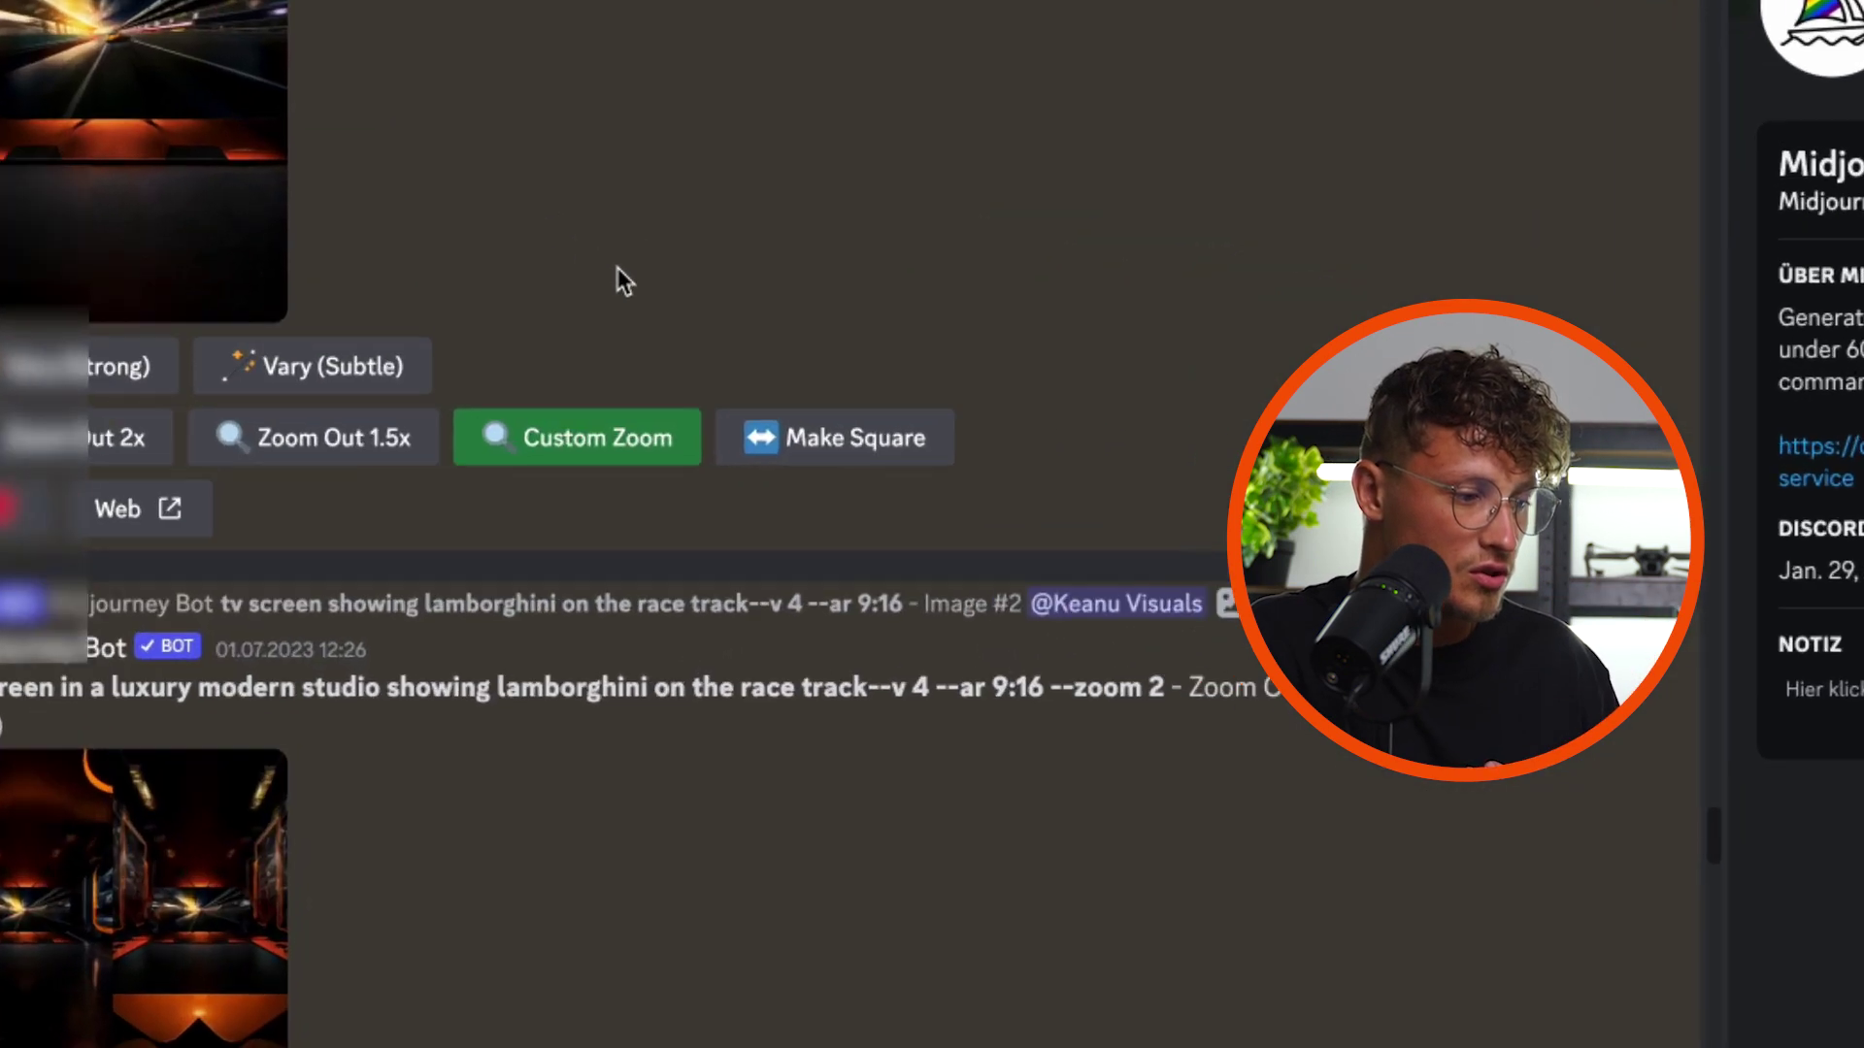
{"action": "left_click", "coordinate": [576, 438]}
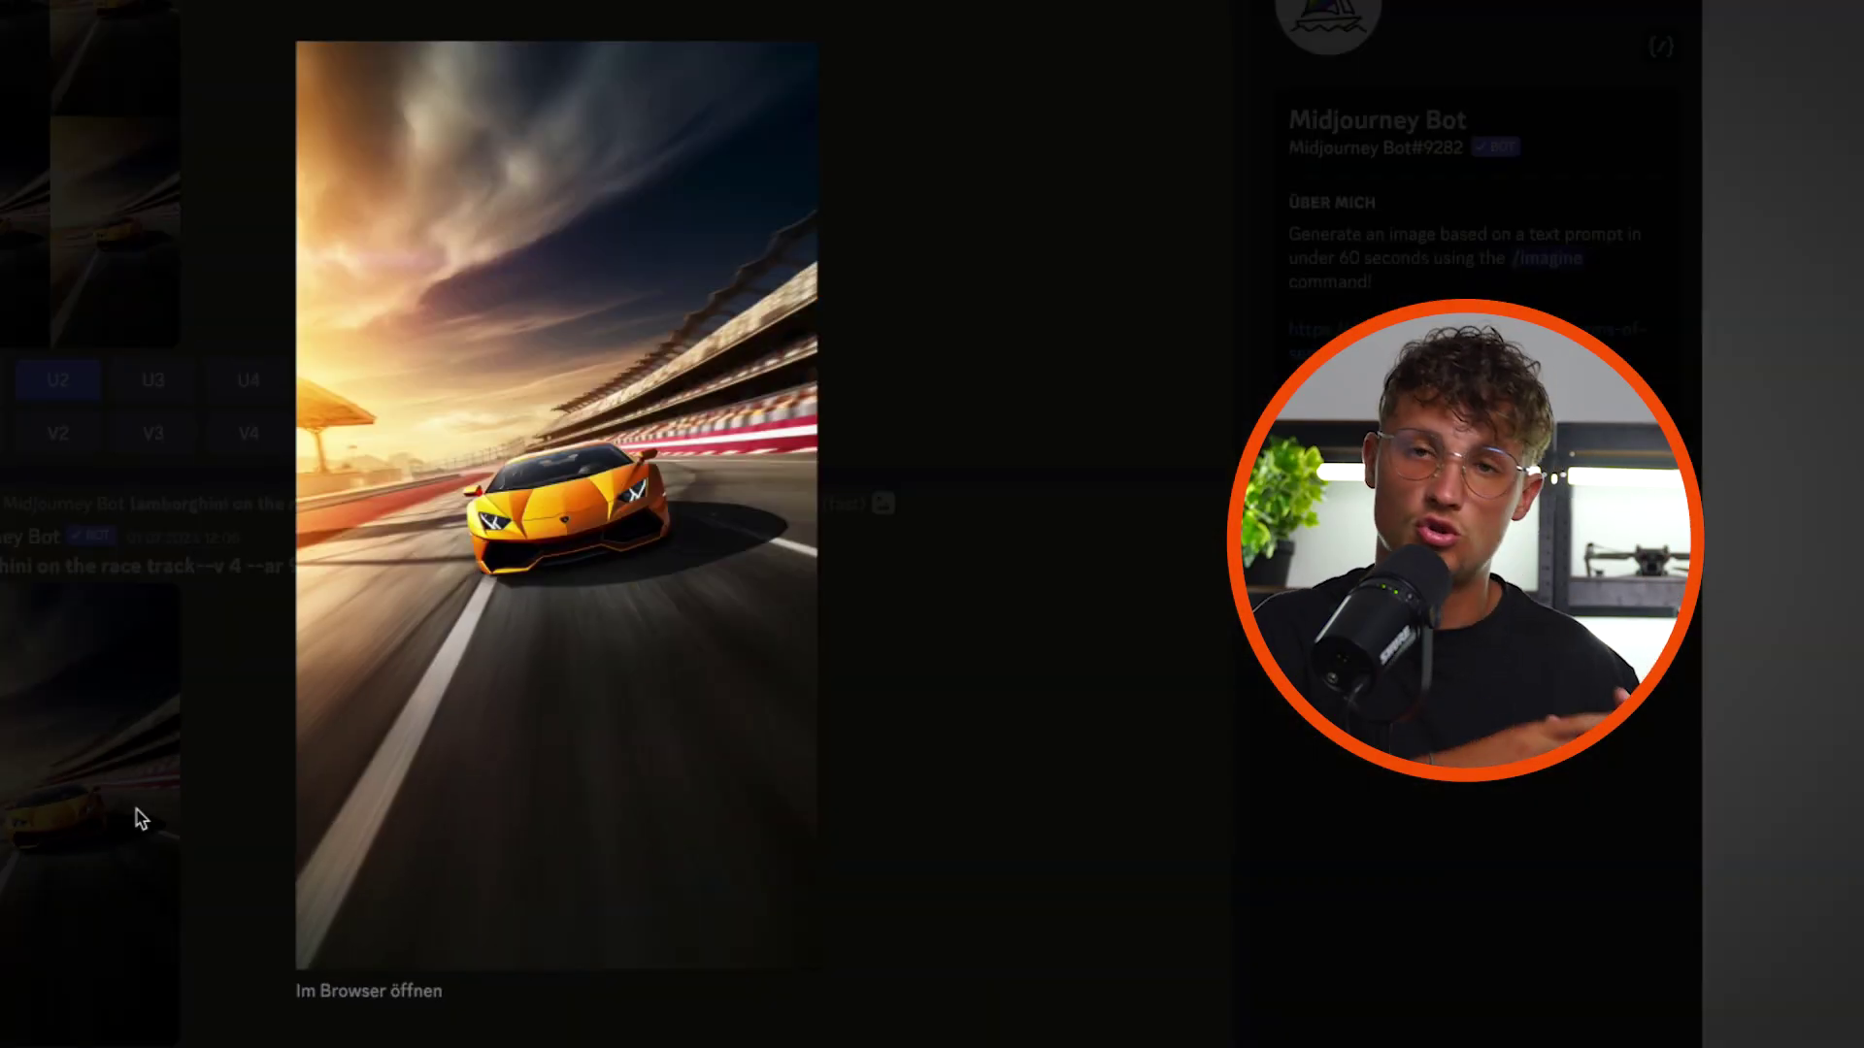
{"action": "left_click", "coordinate": [137, 810]}
{"action": "scroll", "coordinate": [386, 782], "scroll_direction": "down", "scroll_amount": 2}
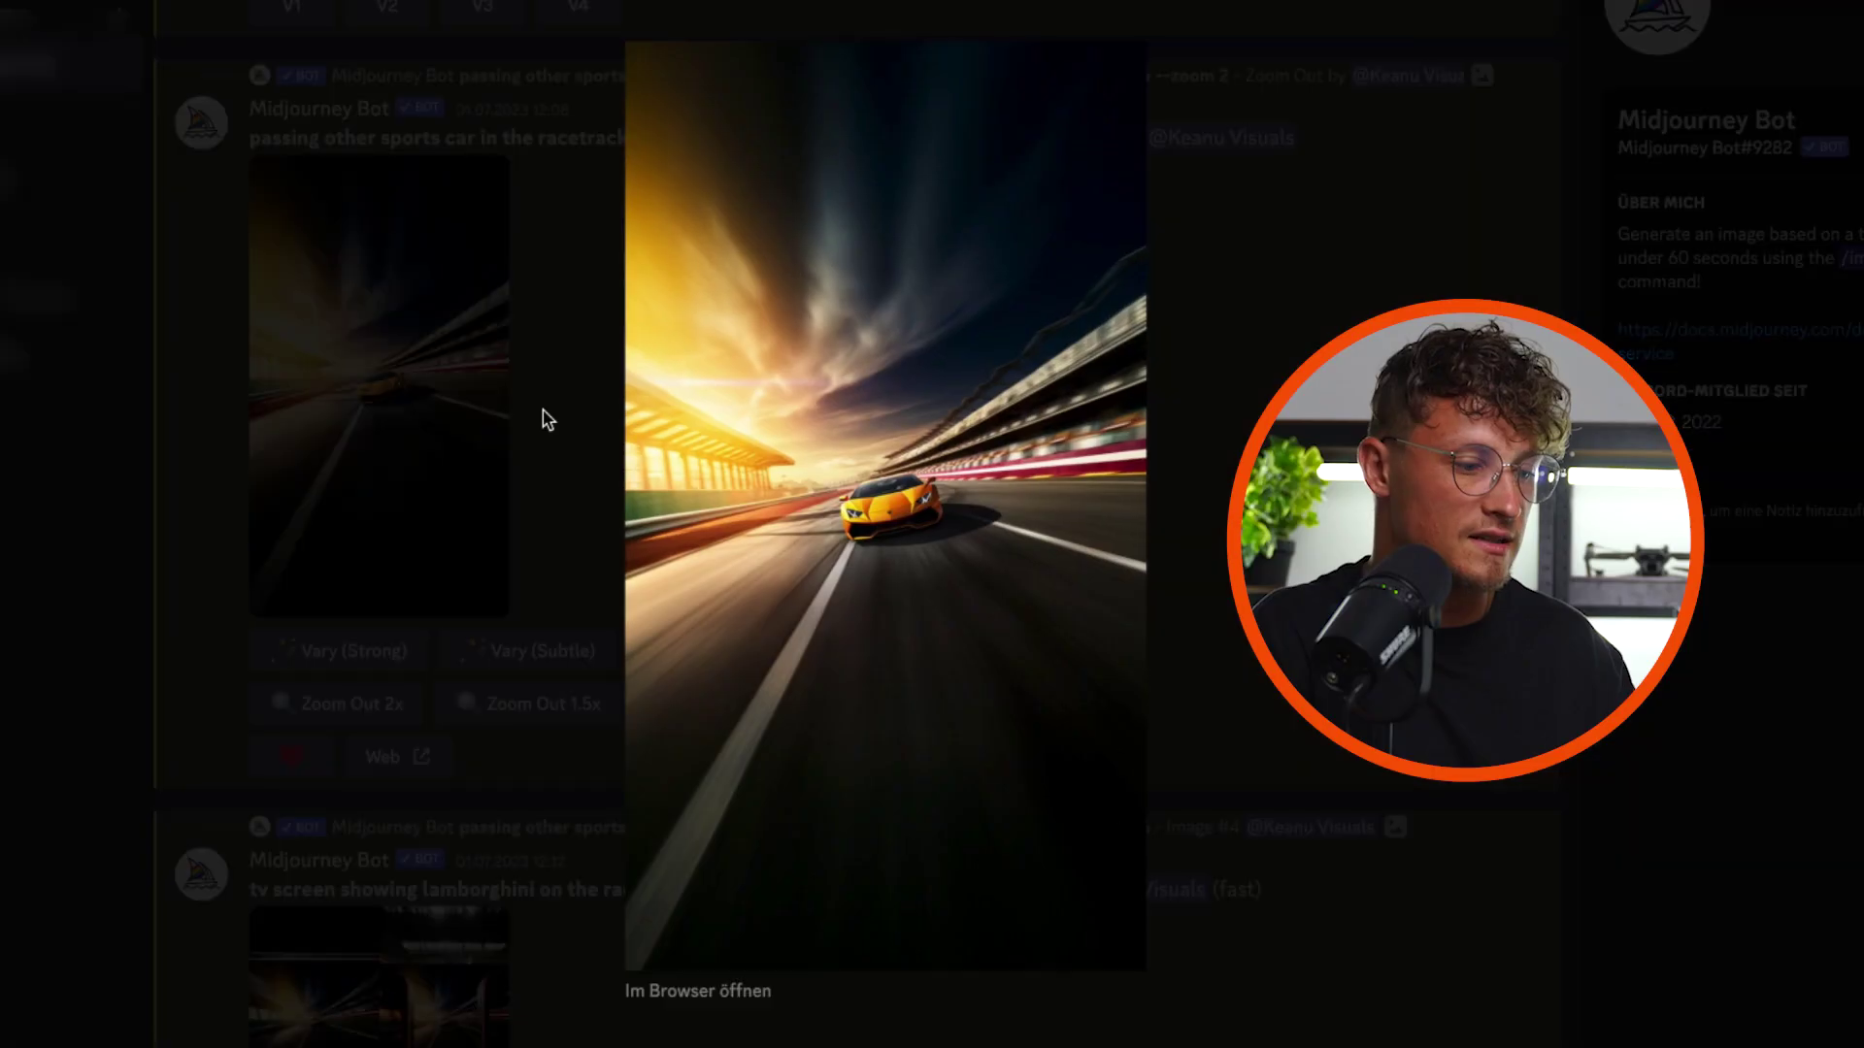
{"action": "key", "text": "Escape"}
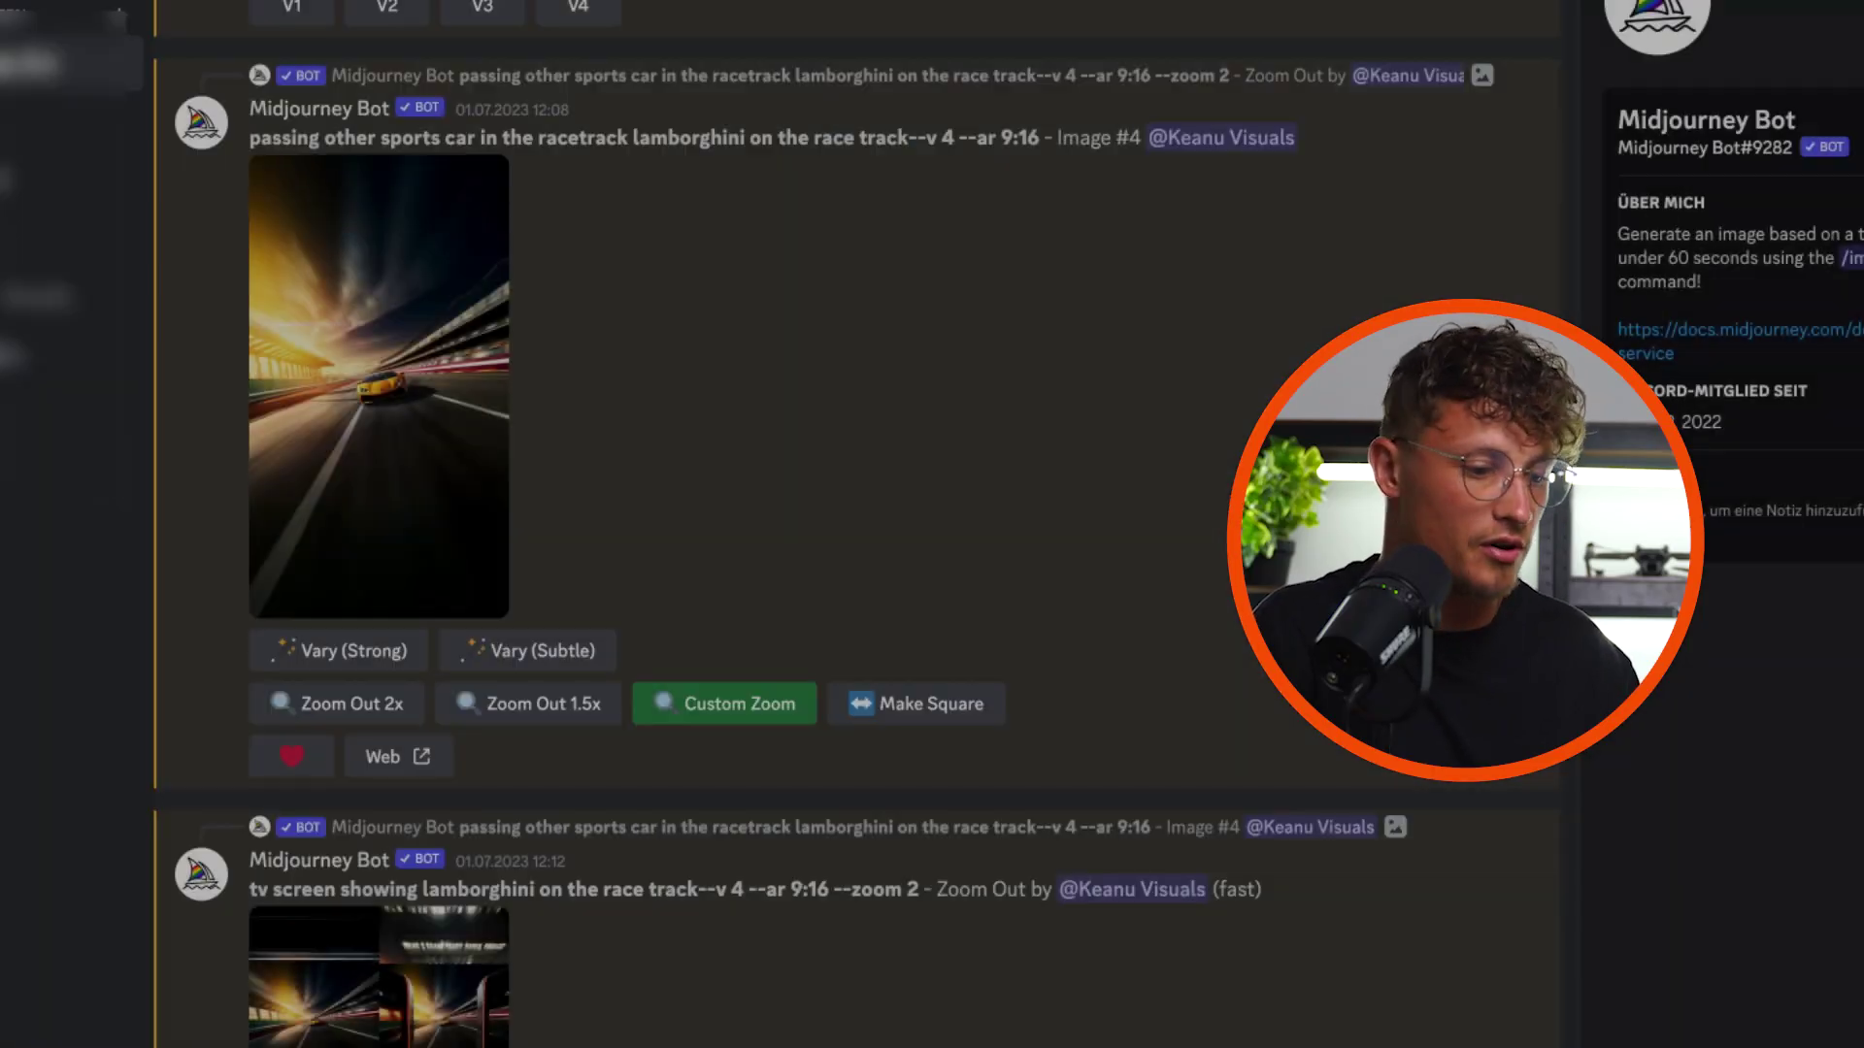
{"action": "scroll", "coordinate": [857, 524], "scroll_direction": "down", "scroll_amount": 20}
{"action": "scroll", "coordinate": [874, 524], "scroll_direction": "down", "scroll_amount": 10}
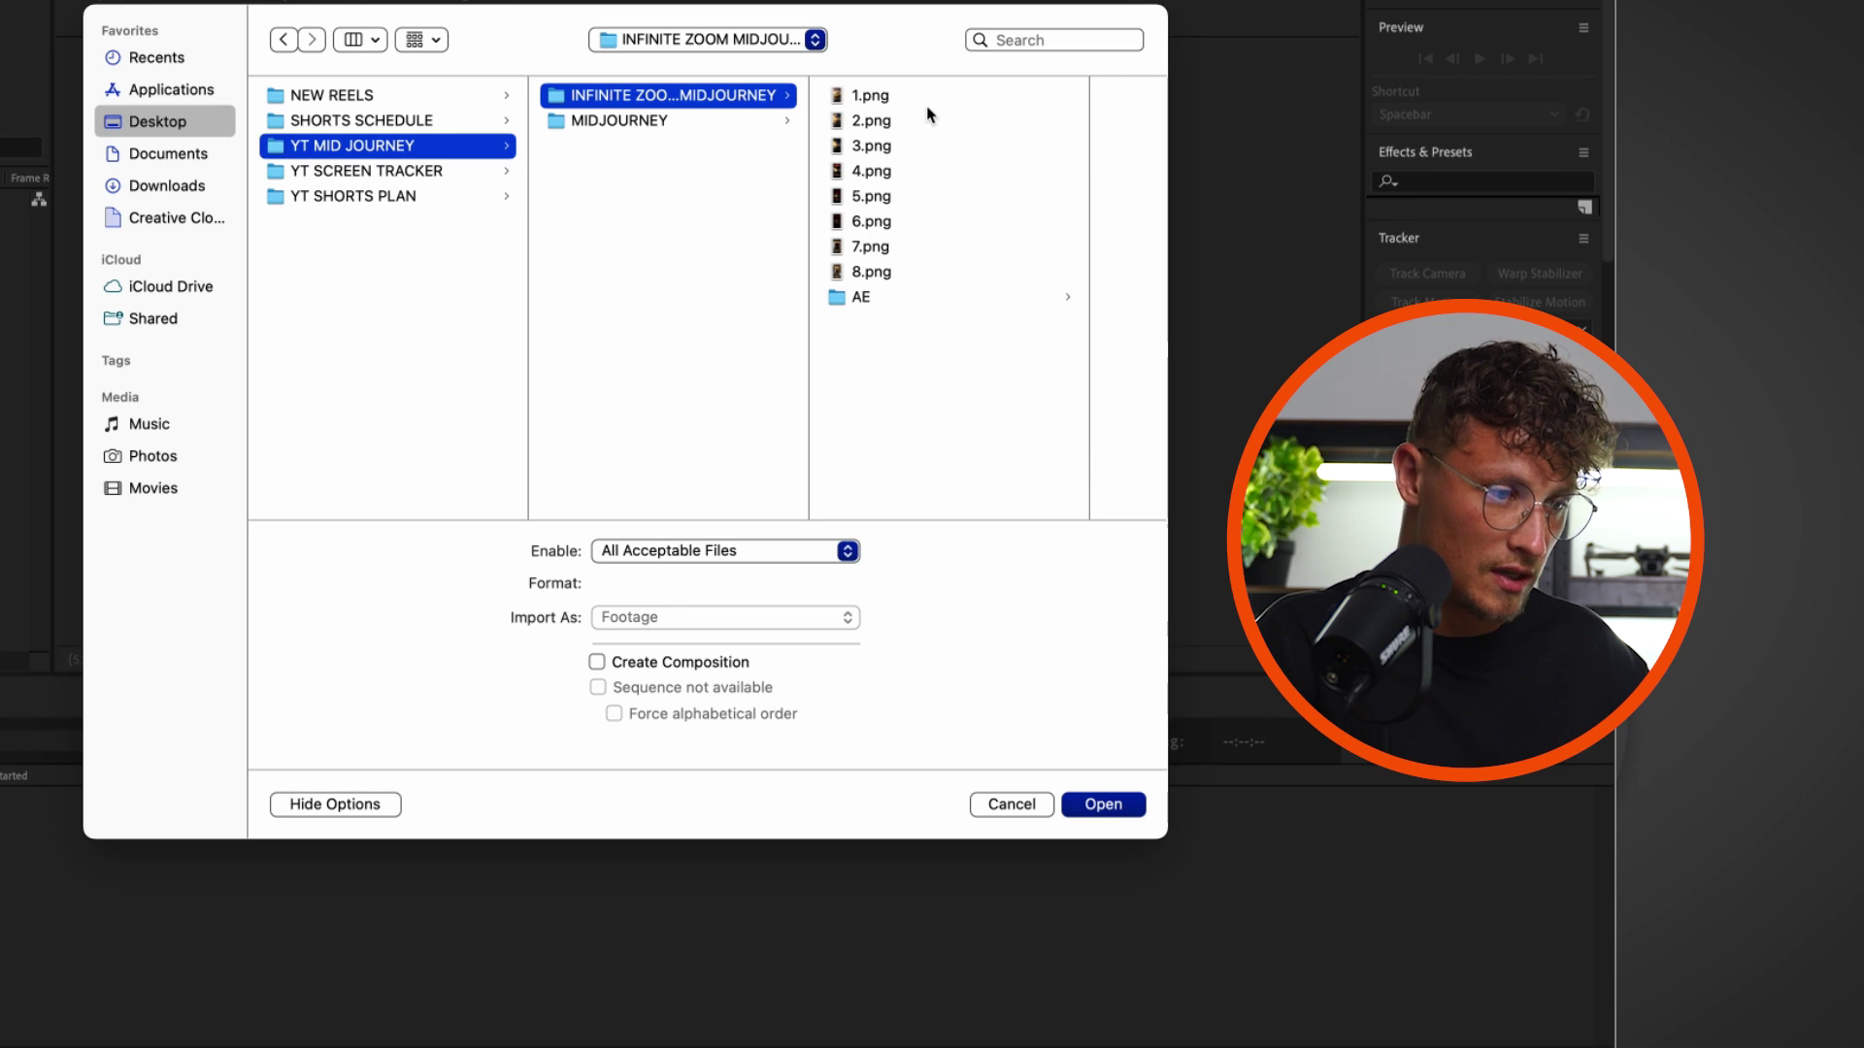
Import 1.png through 8.png from the INFINITE ZOOM MIDJOURNEY folder into the After Effects project
{"action": "left_click", "coordinate": [916, 92]}
{"action": "left_click", "coordinate": [691, 273]}
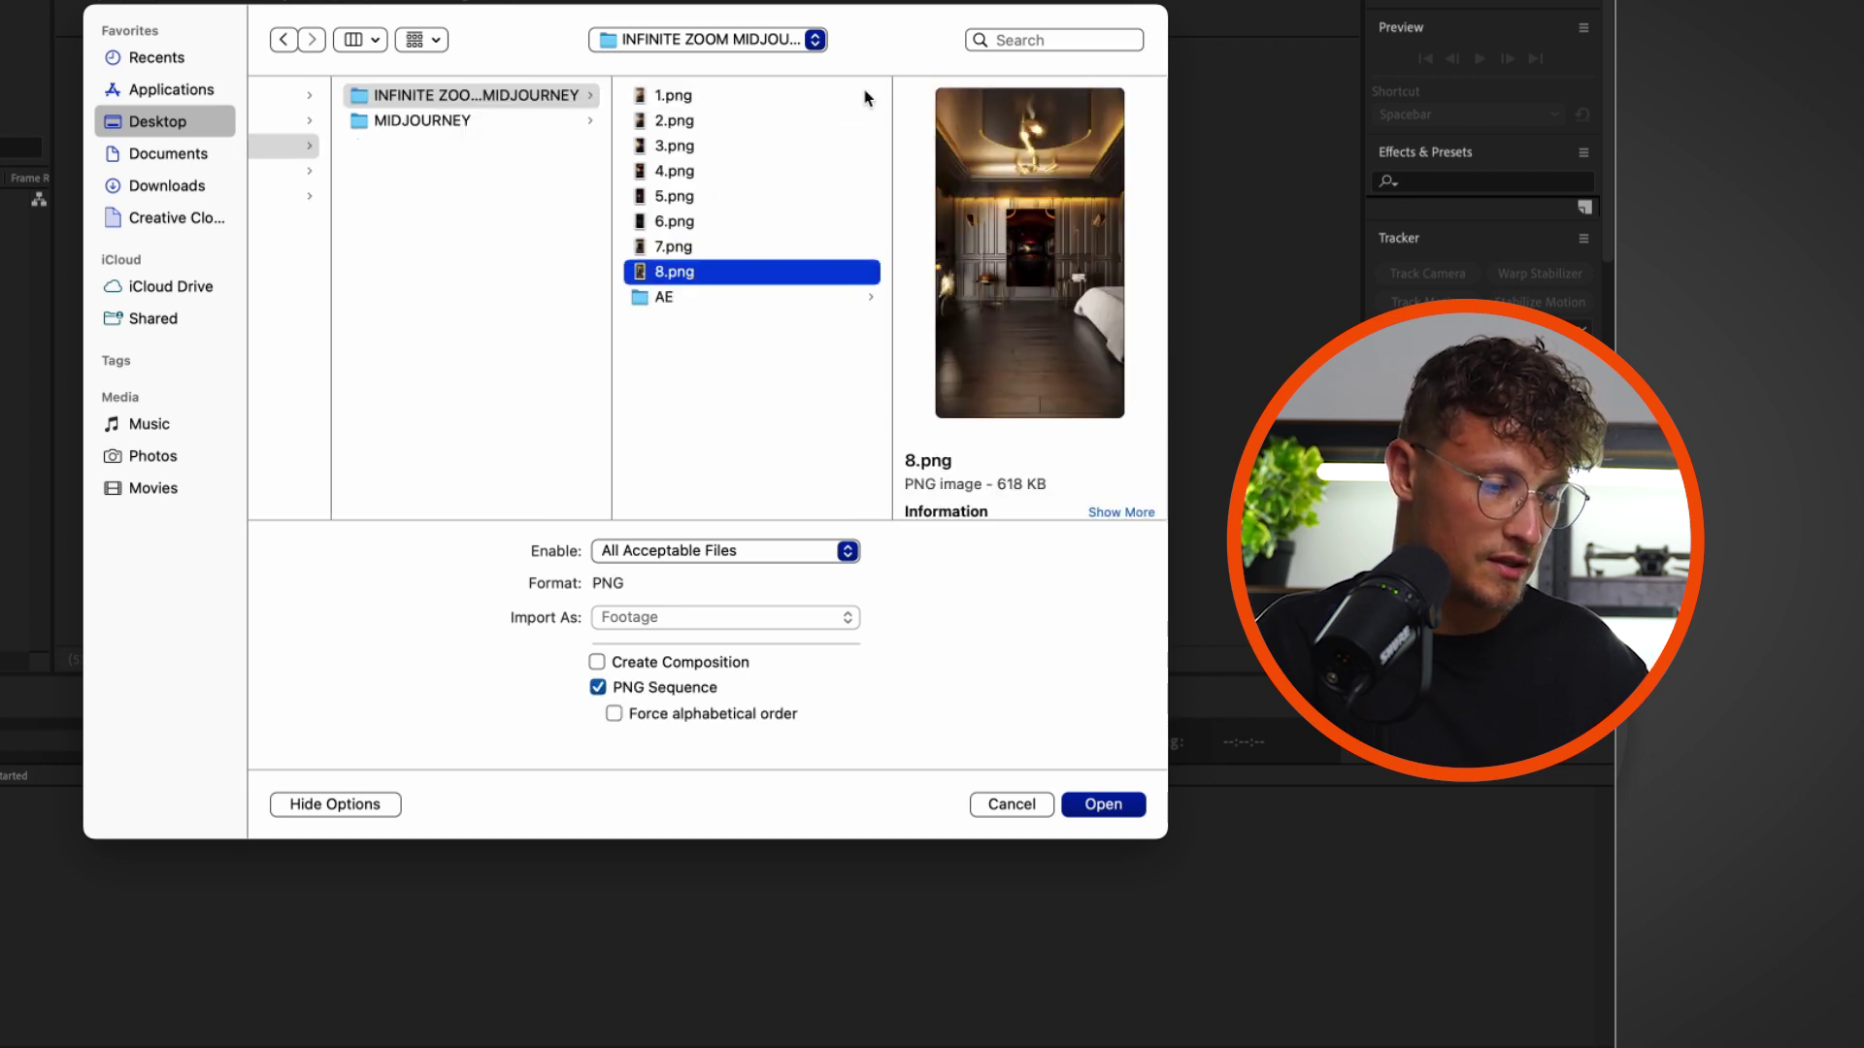
{"action": "left_click", "coordinate": [742, 97], "text": "shift"}
{"action": "left_click", "coordinate": [1104, 803]}
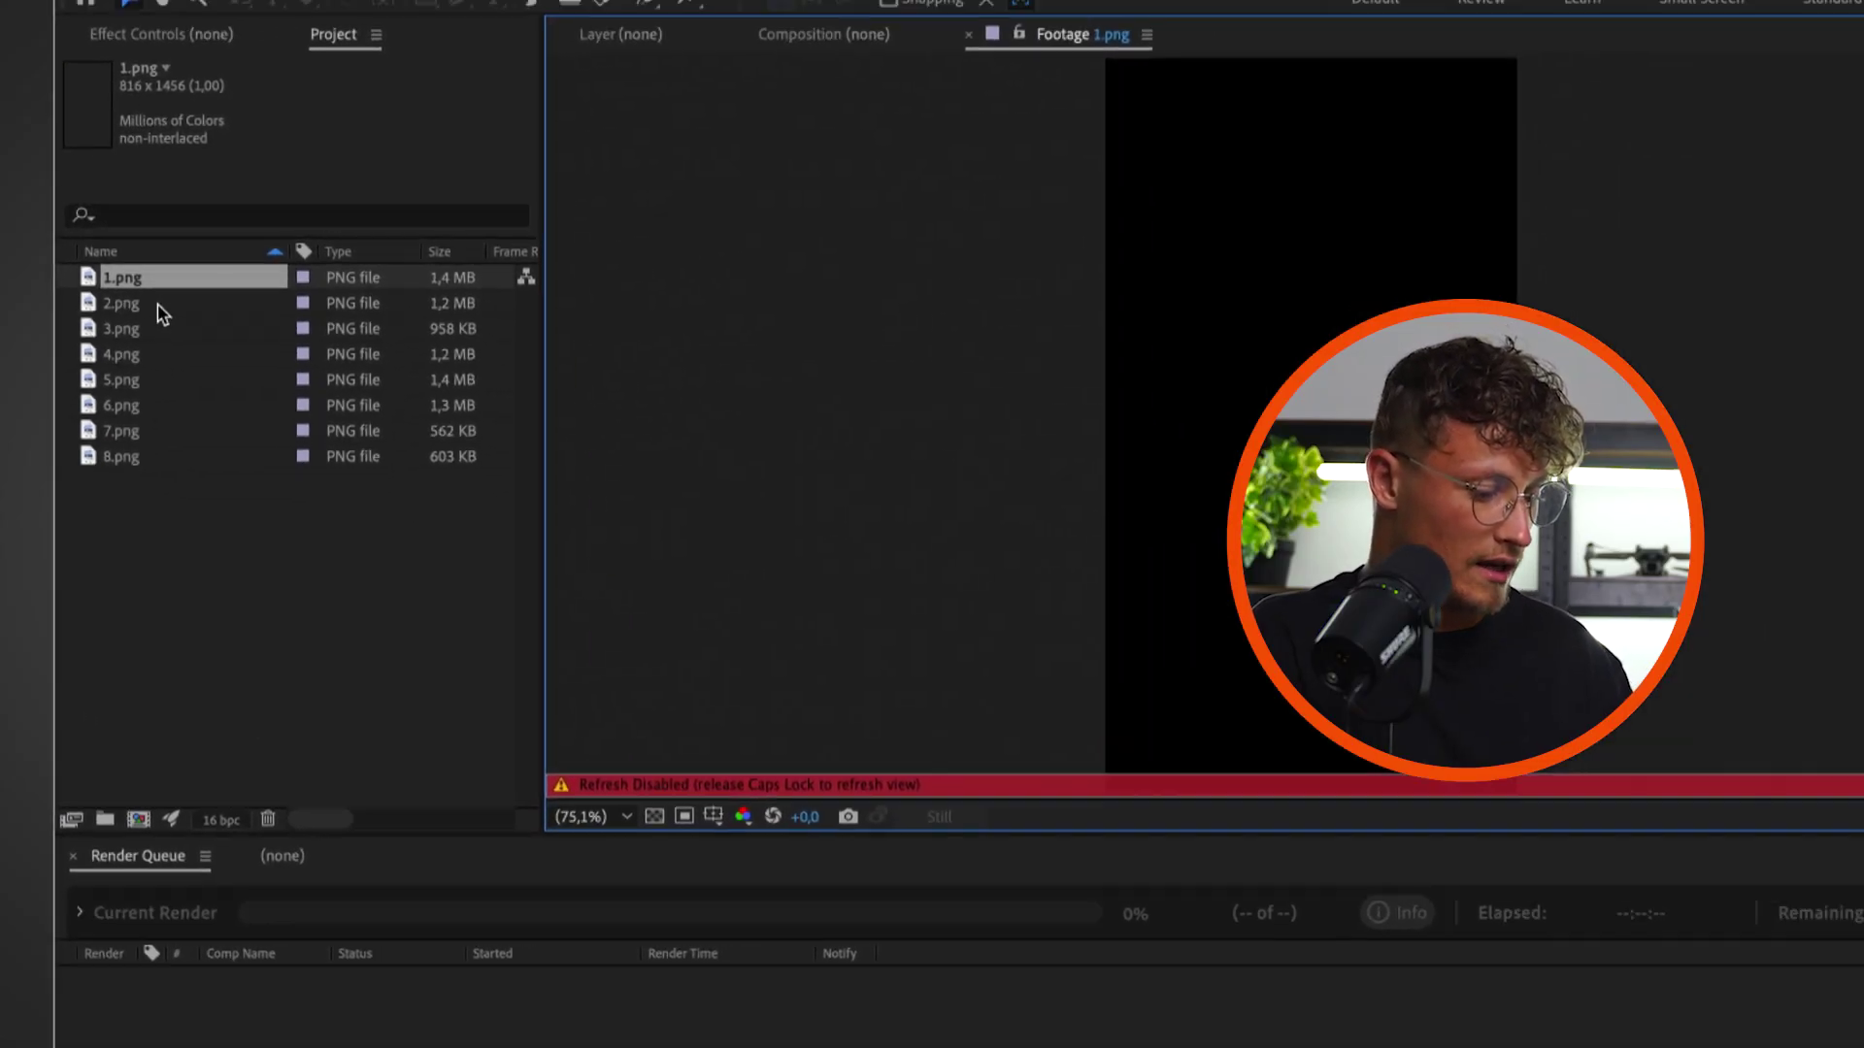
Preview the imported footage in order from 1.png to 8.png to check the zoom-out sequence
{"action": "double_click", "coordinate": [291, 453]}
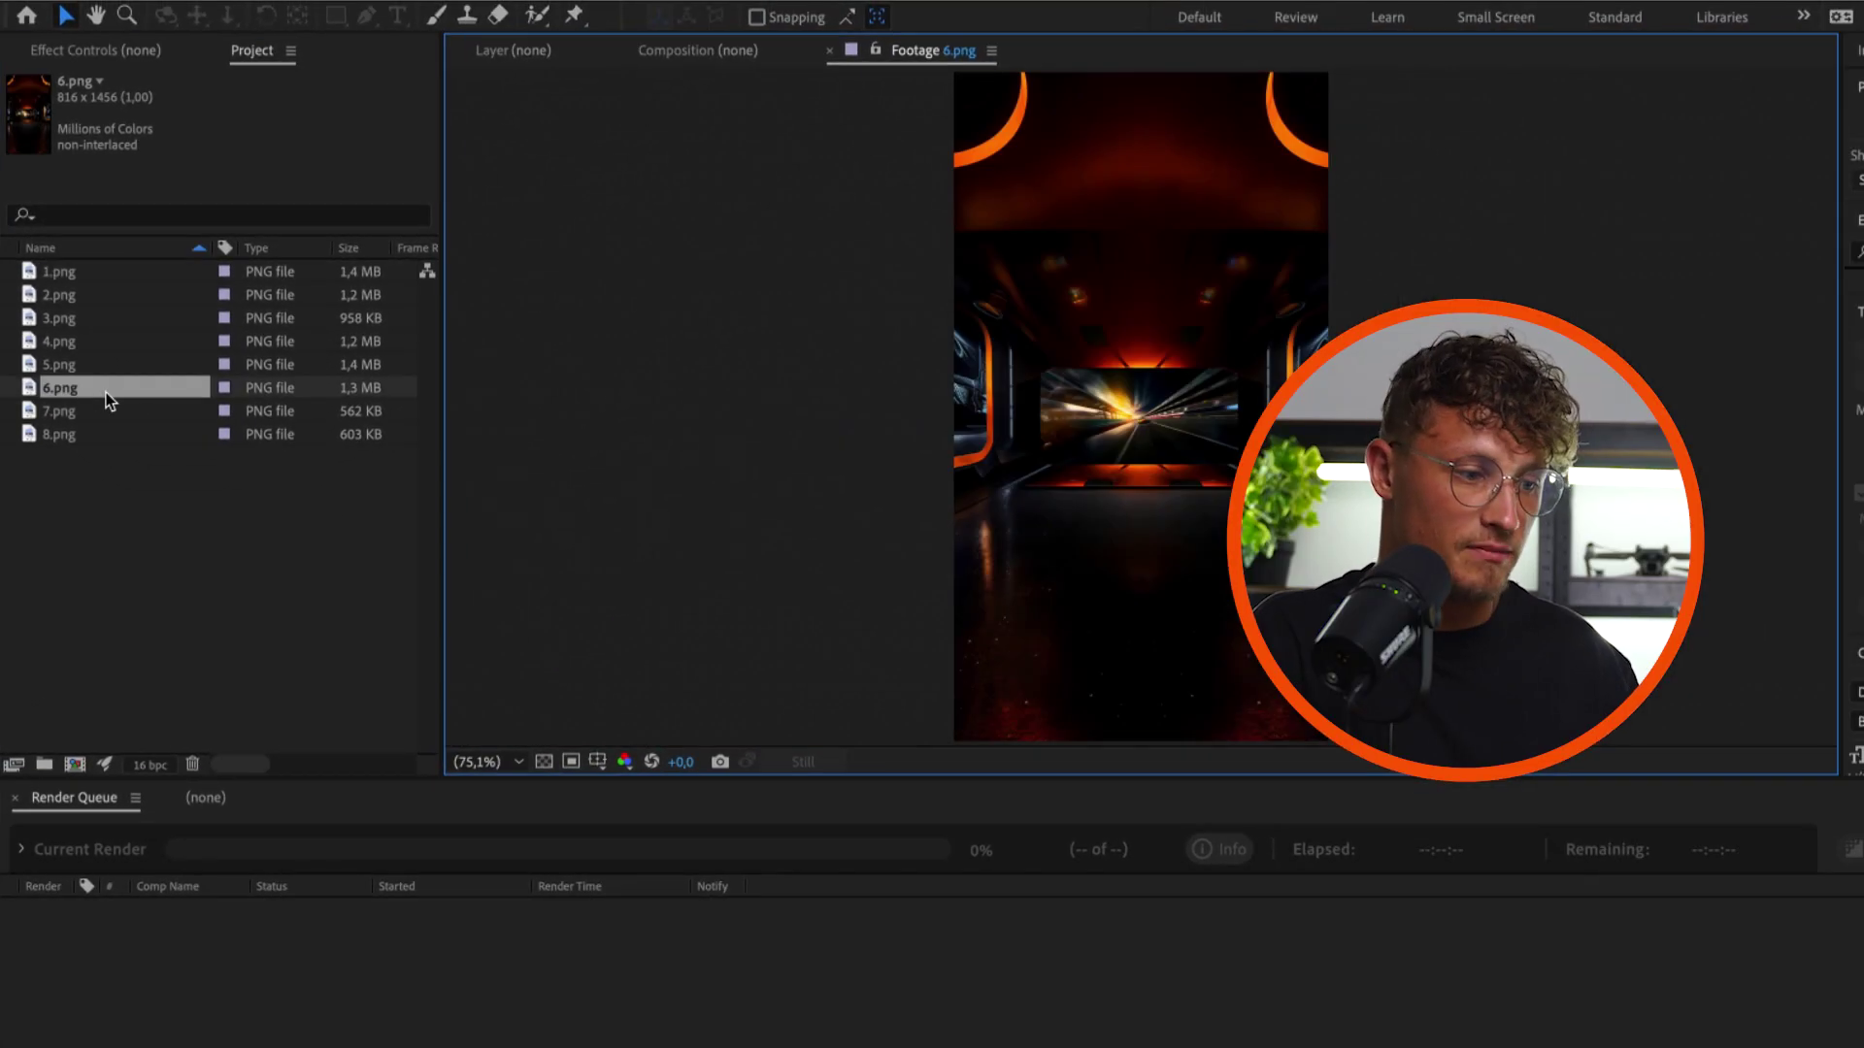
{"action": "double_click", "coordinate": [116, 274]}
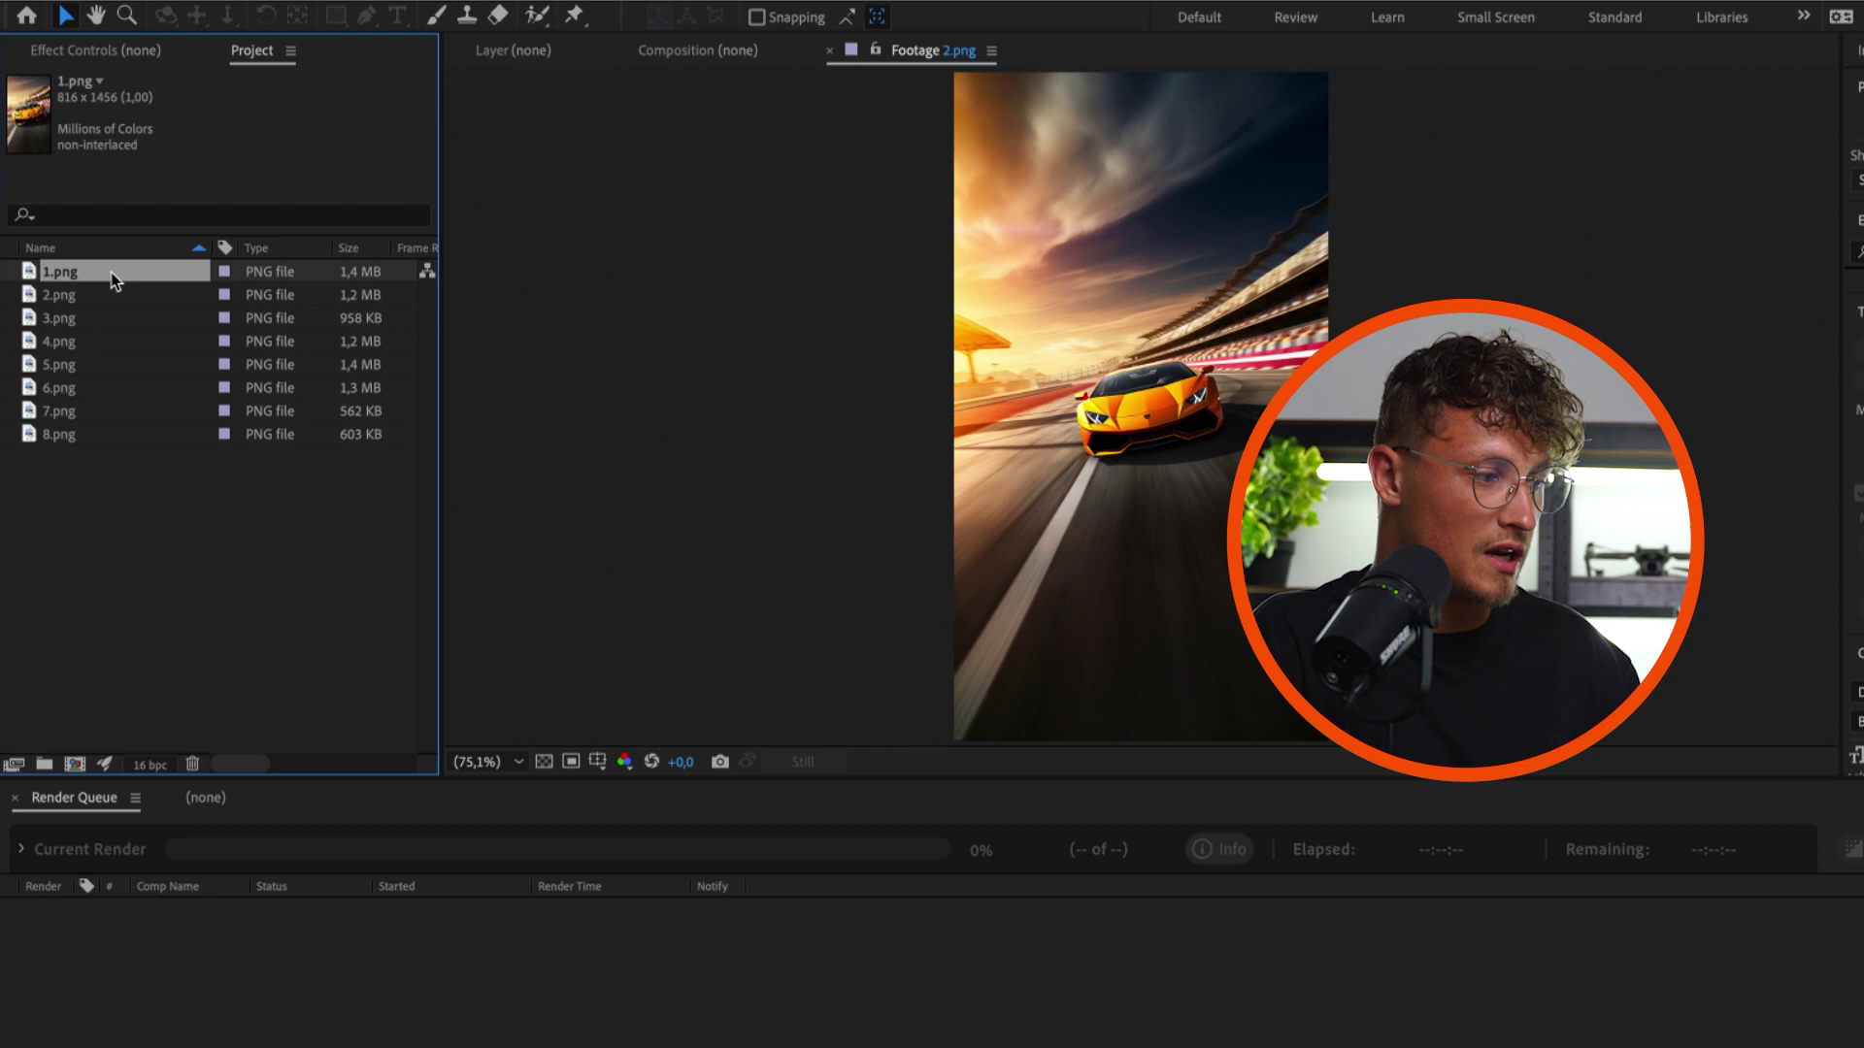
{"action": "double_click", "coordinate": [129, 295]}
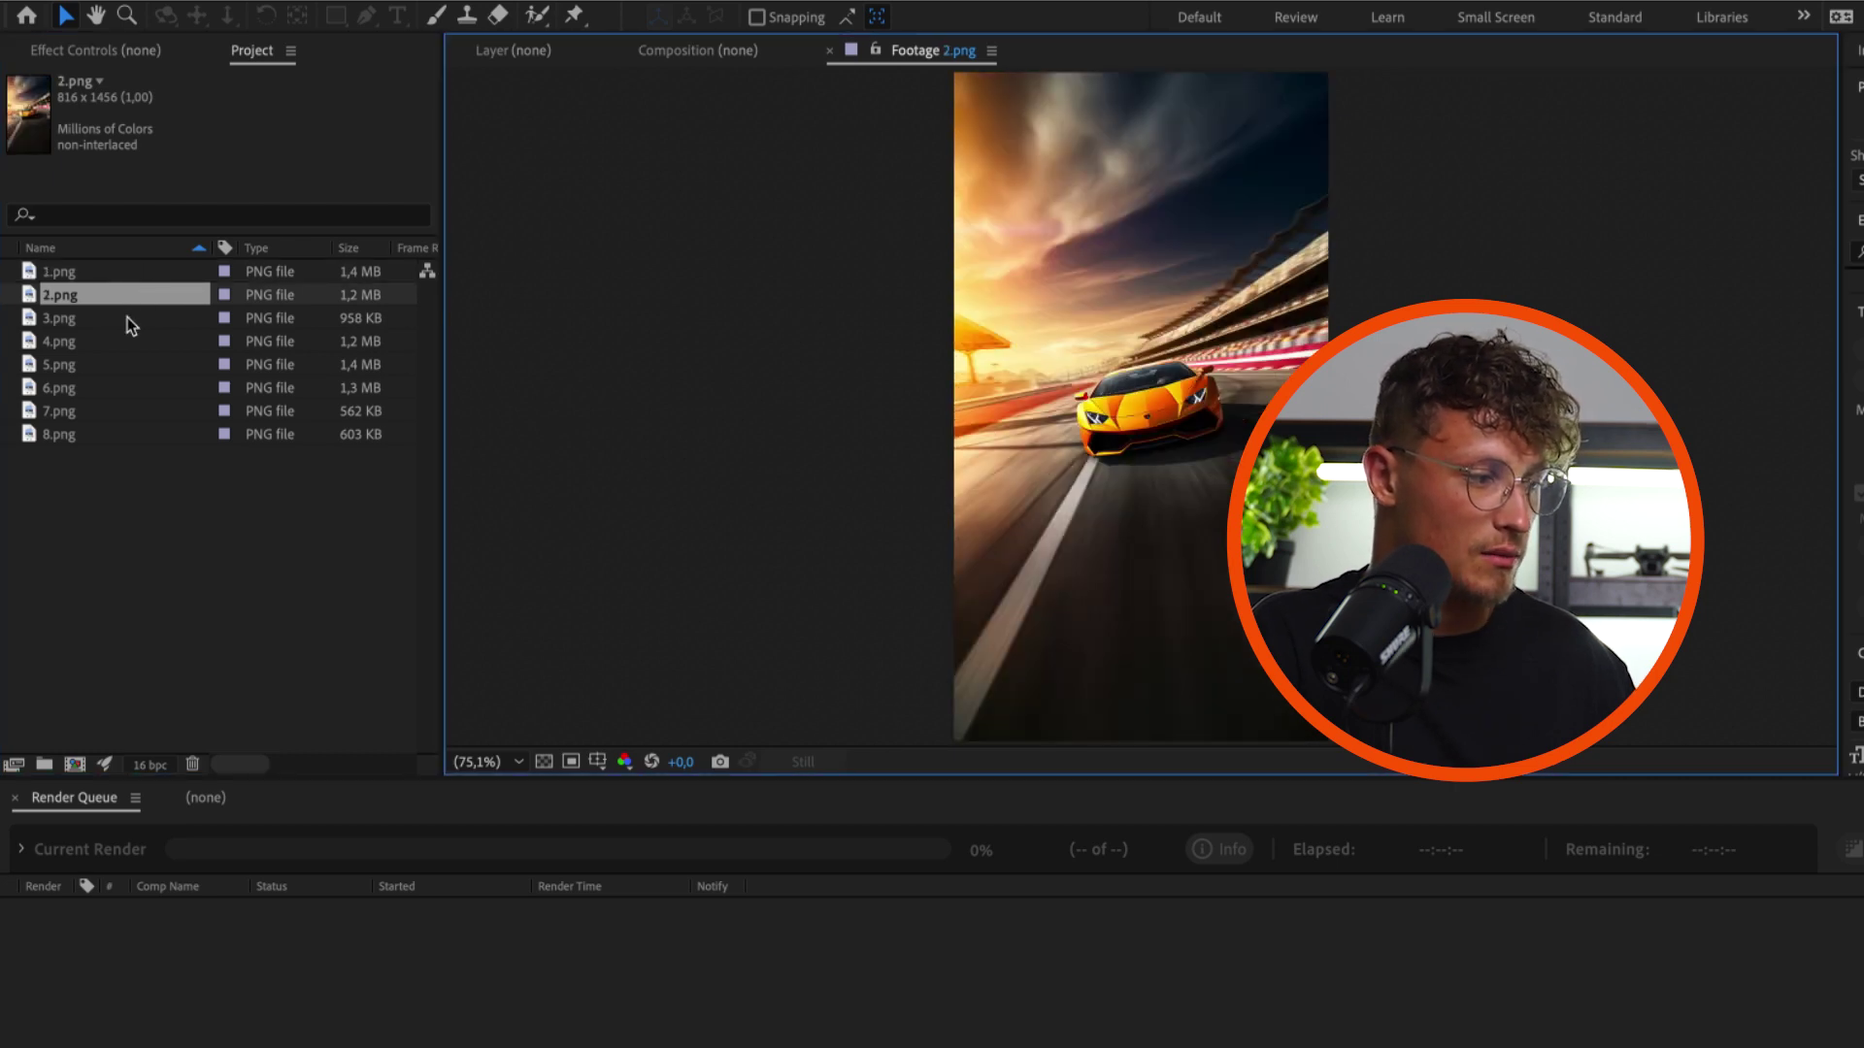
{"action": "double_click", "coordinate": [131, 320]}
{"action": "double_click", "coordinate": [123, 341]}
{"action": "double_click", "coordinate": [131, 365]}
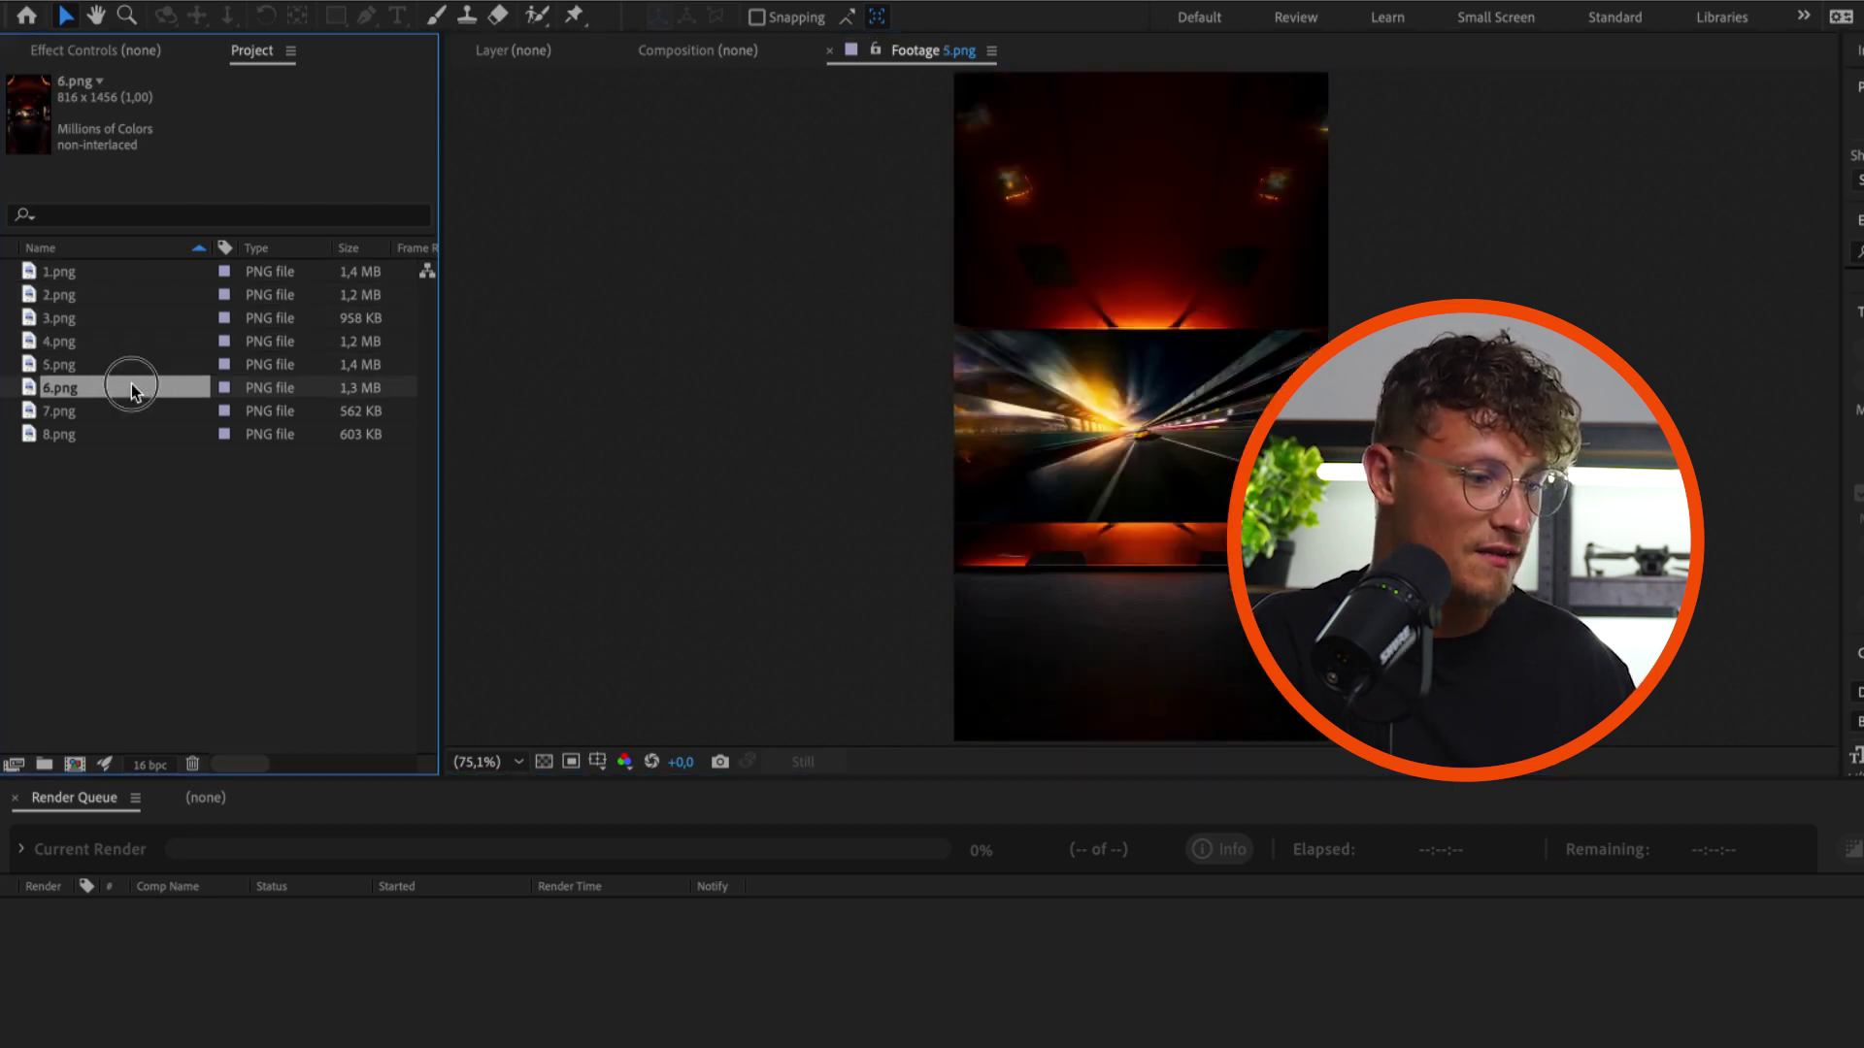
{"action": "double_click", "coordinate": [131, 388]}
{"action": "double_click", "coordinate": [131, 412]}
{"action": "double_click", "coordinate": [130, 437]}
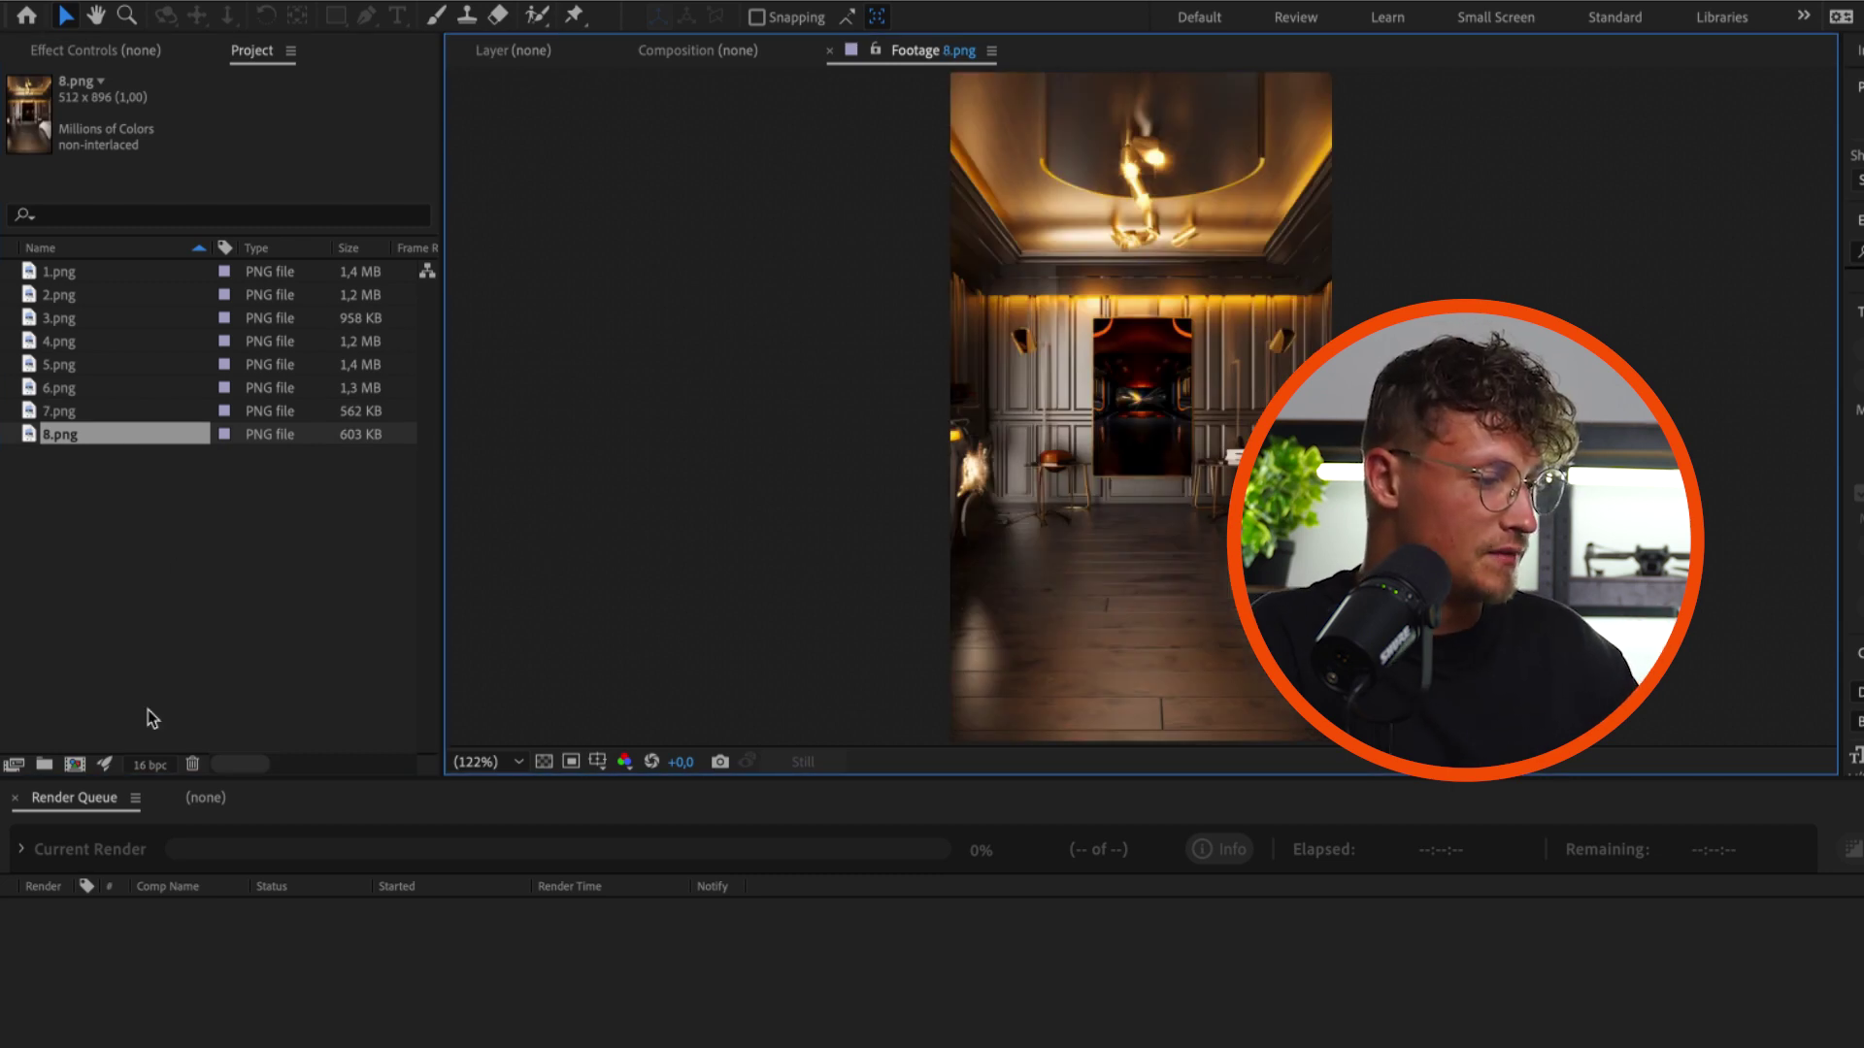
Create a project folder named PICS and move 1.png through 8.png into it
{"action": "left_click", "coordinate": [44, 764]}
{"action": "type", "text": "PICS"}
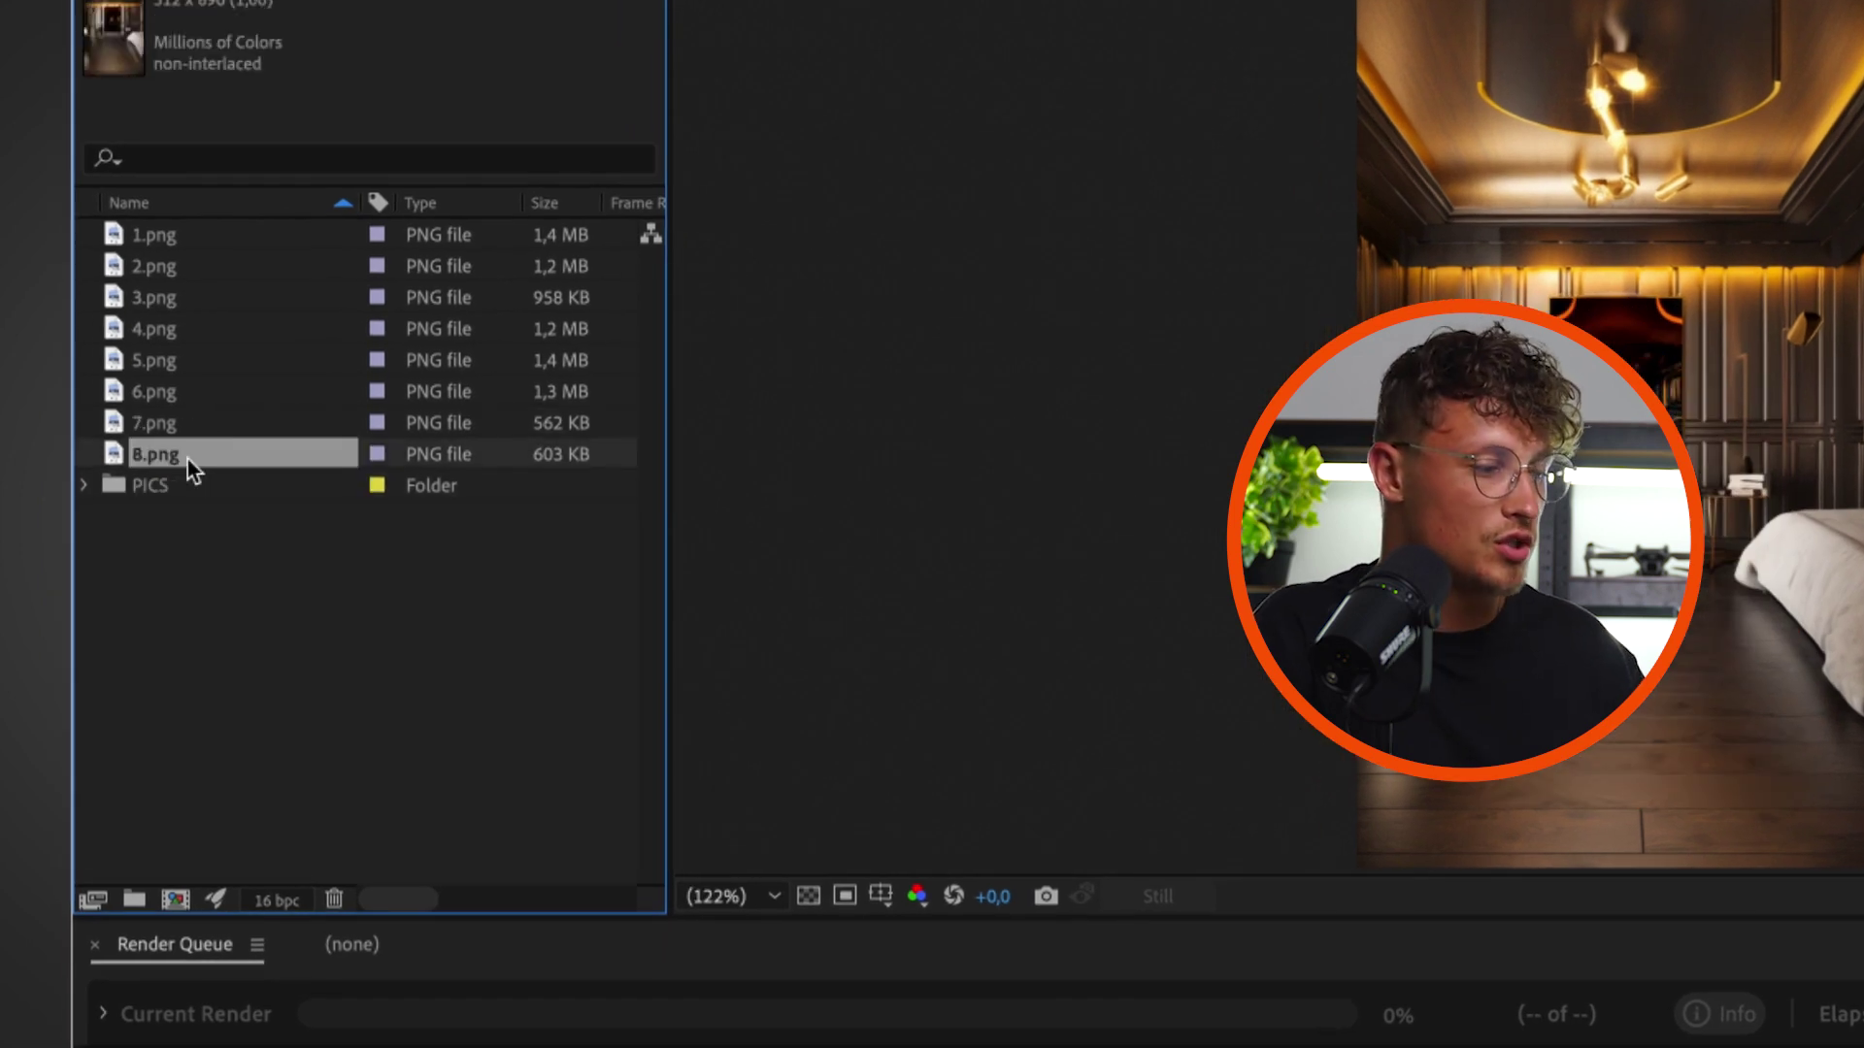
{"action": "left_click", "coordinate": [180, 235], "text": "shift"}
{"action": "left_click_drag", "start_coordinate": [167, 456], "coordinate": [148, 483]}
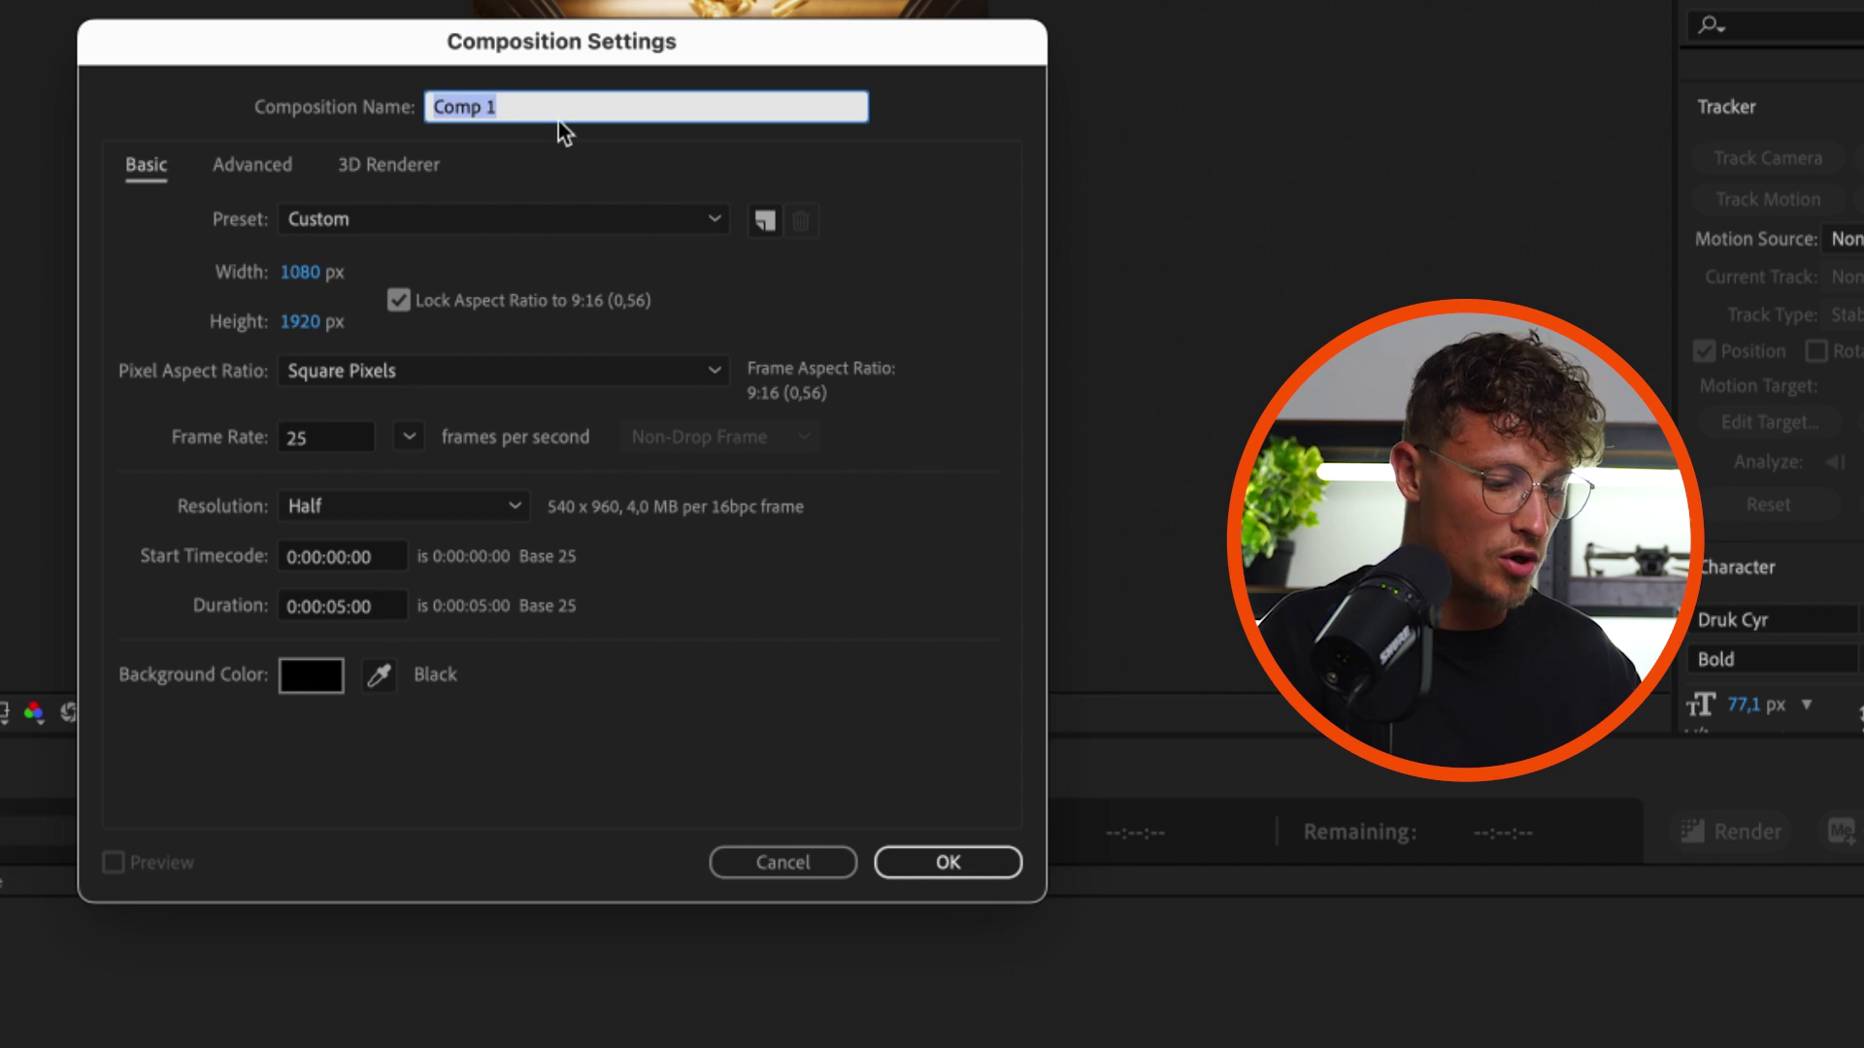
Create a 5-second, 1080 x 1920 px composition at 25 fps named 9x16
{"action": "type", "text": "9x16"}
{"action": "key", "text": "Return"}
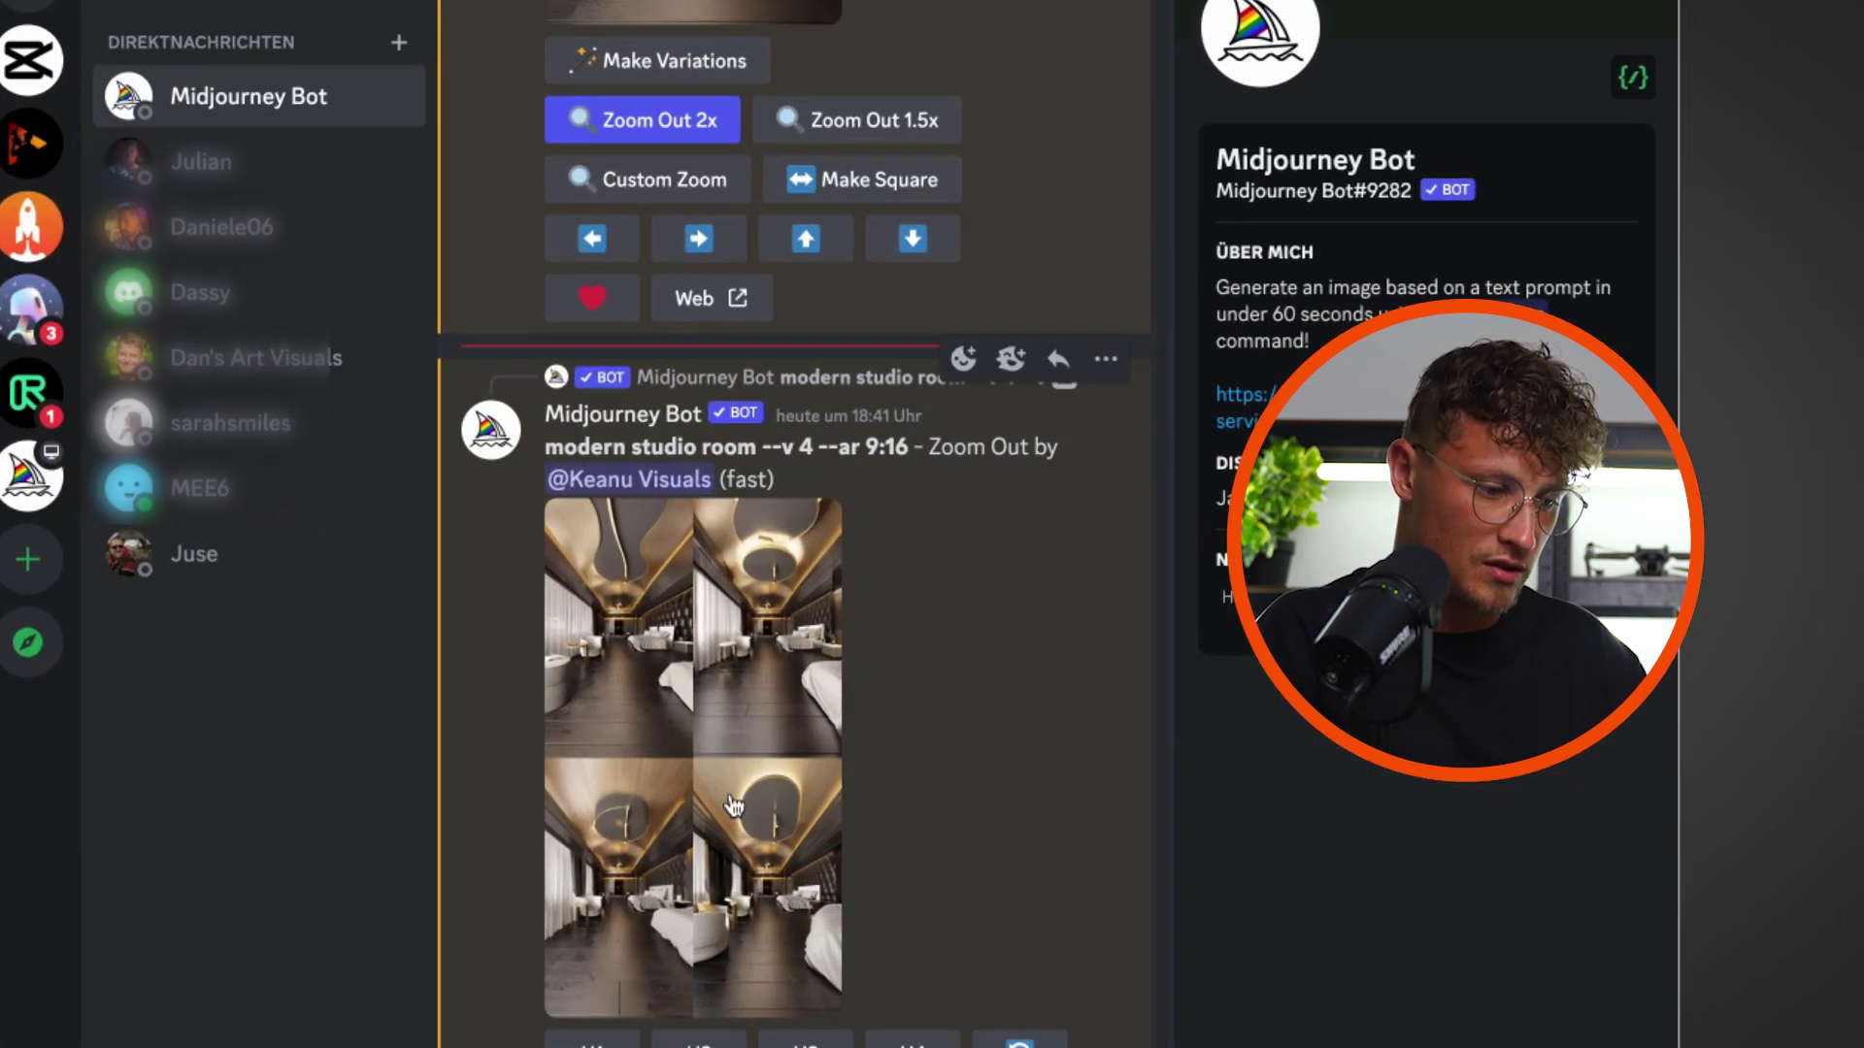
Switch to Discord, enlarge the newest modern studio room zoom-out grid, and upscale its fourth variant
{"action": "left_click", "coordinate": [733, 806]}
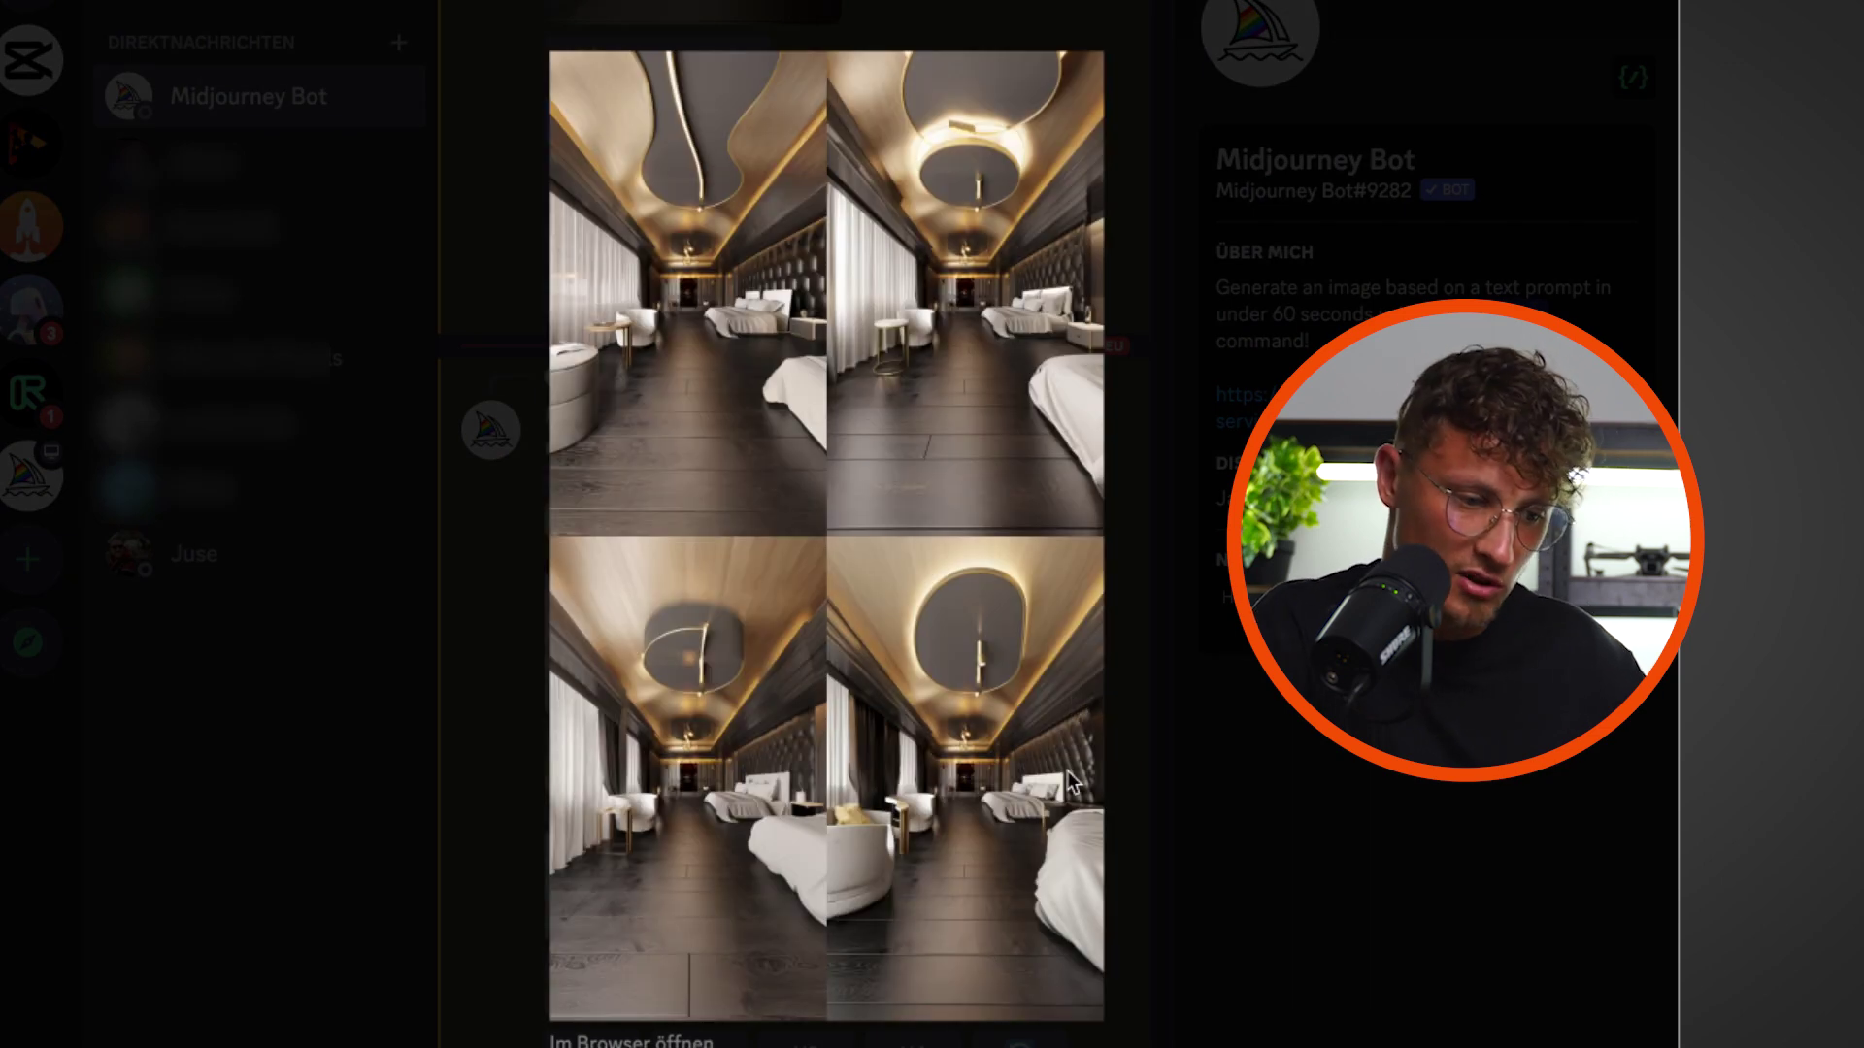
{"action": "left_click", "coordinate": [1192, 772]}
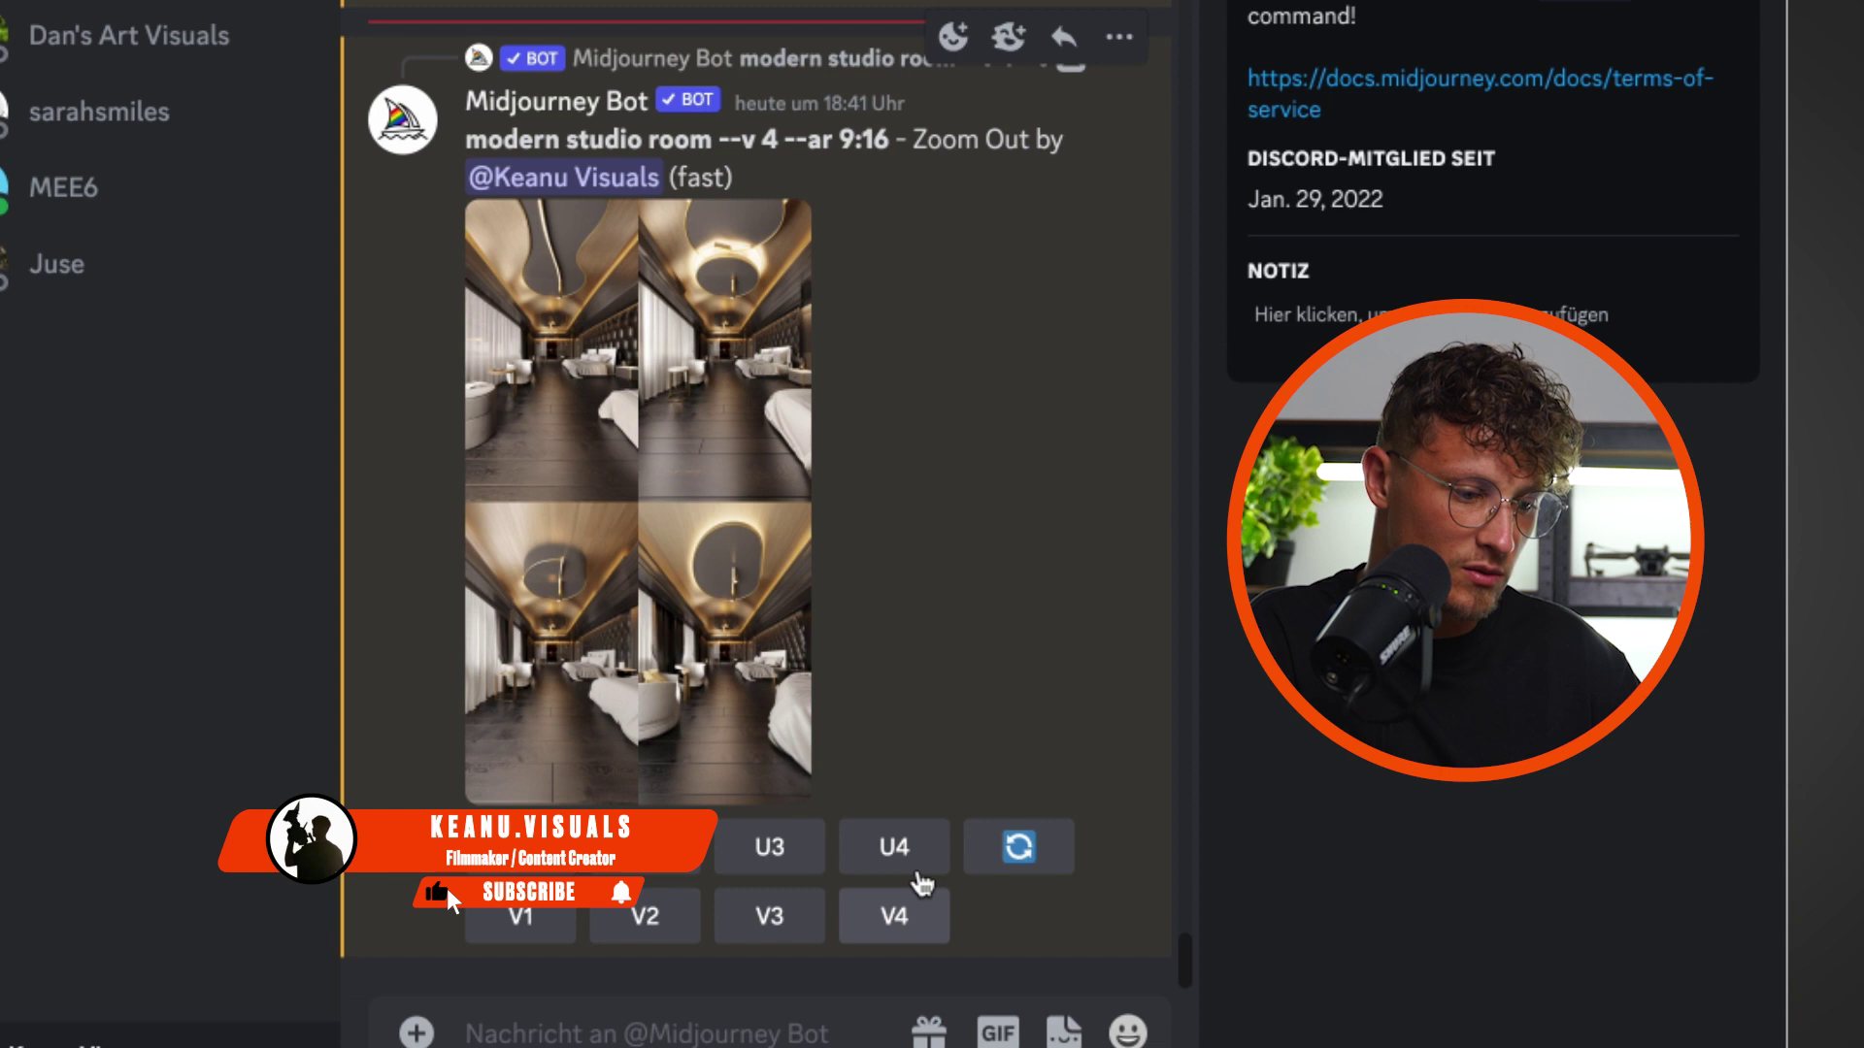
{"action": "left_click", "coordinate": [912, 1044]}
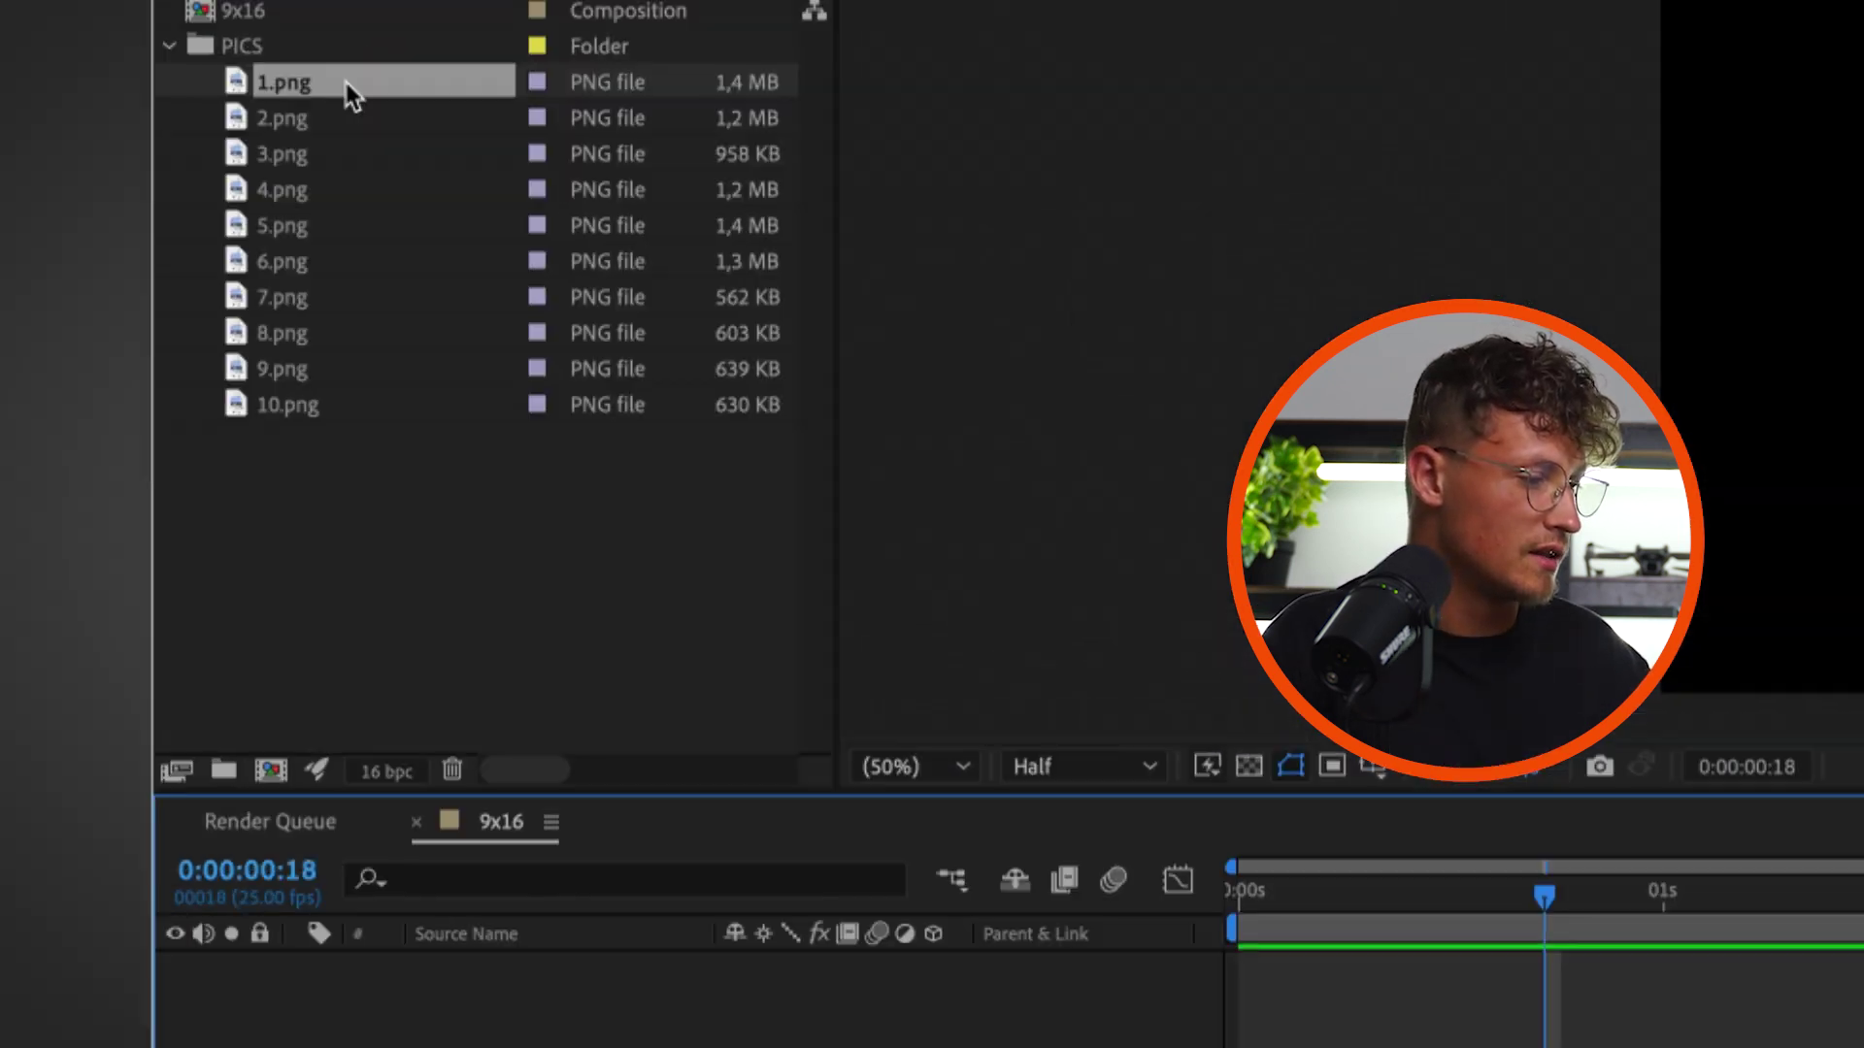
Add 1.png to the 9x16 composition, move the current time to 0:00:01:19, and add 2.png as the layer above it
{"action": "left_click_drag", "start_coordinate": [346, 85], "coordinate": [637, 1000]}
{"action": "left_click_drag", "start_coordinate": [932, 792], "coordinate": [1213, 842]}
{"action": "left_click_drag", "start_coordinate": [131, 296], "coordinate": [267, 809]}
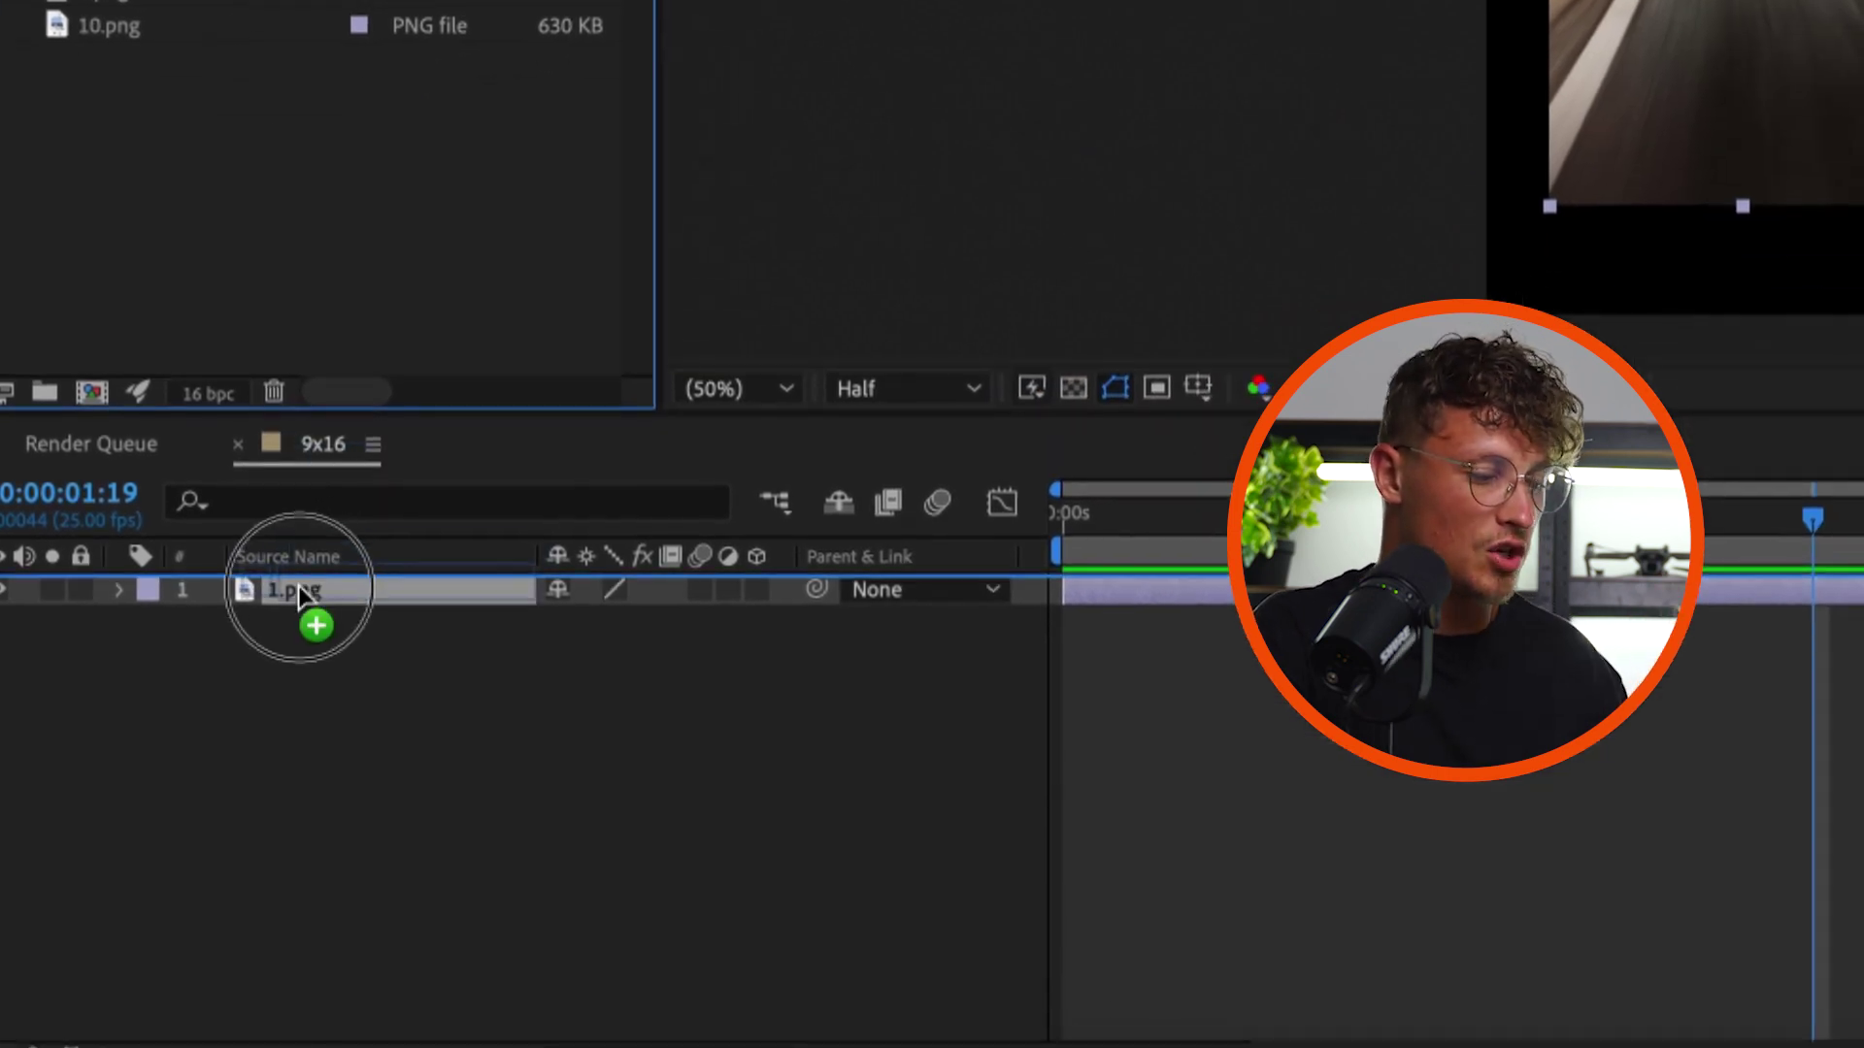
{"action": "left_click_drag", "start_coordinate": [301, 594], "coordinate": [350, 585]}
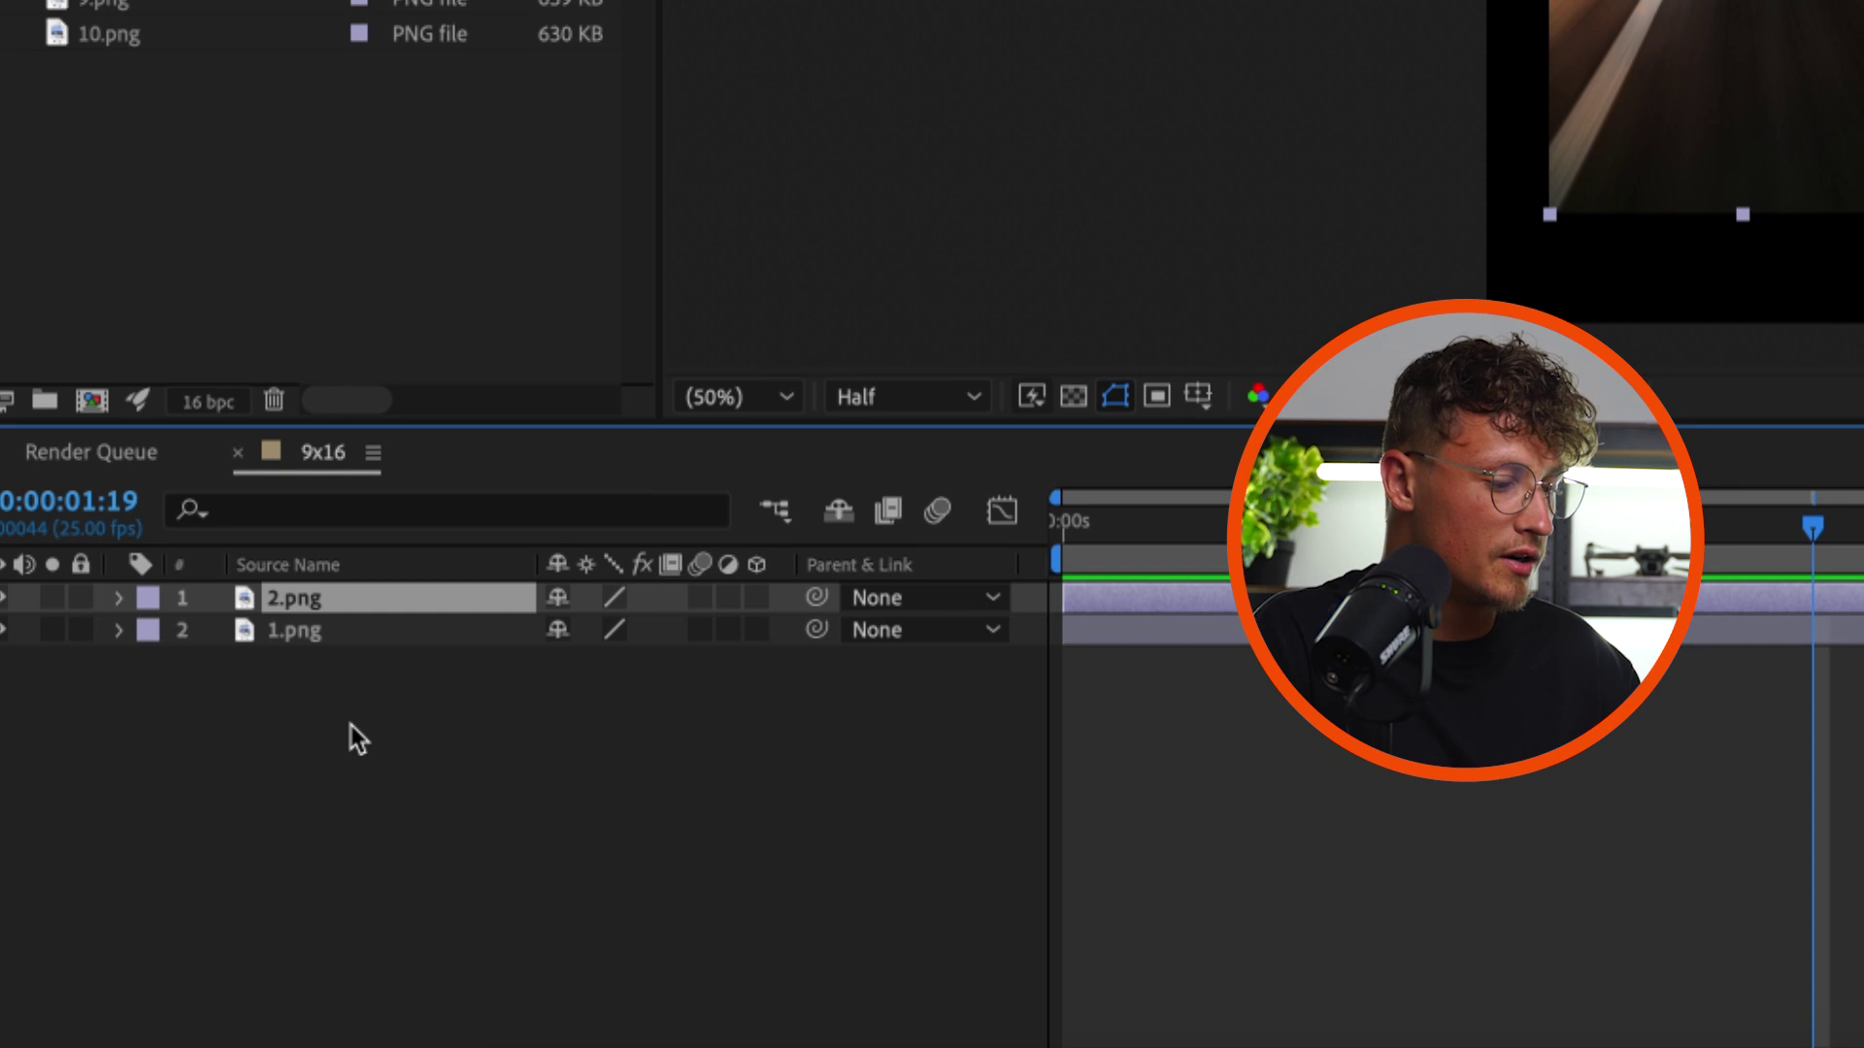
Lower the 2.png layer's opacity to 47% and scale it up to 202% over 1.png
{"action": "key", "text": "t"}
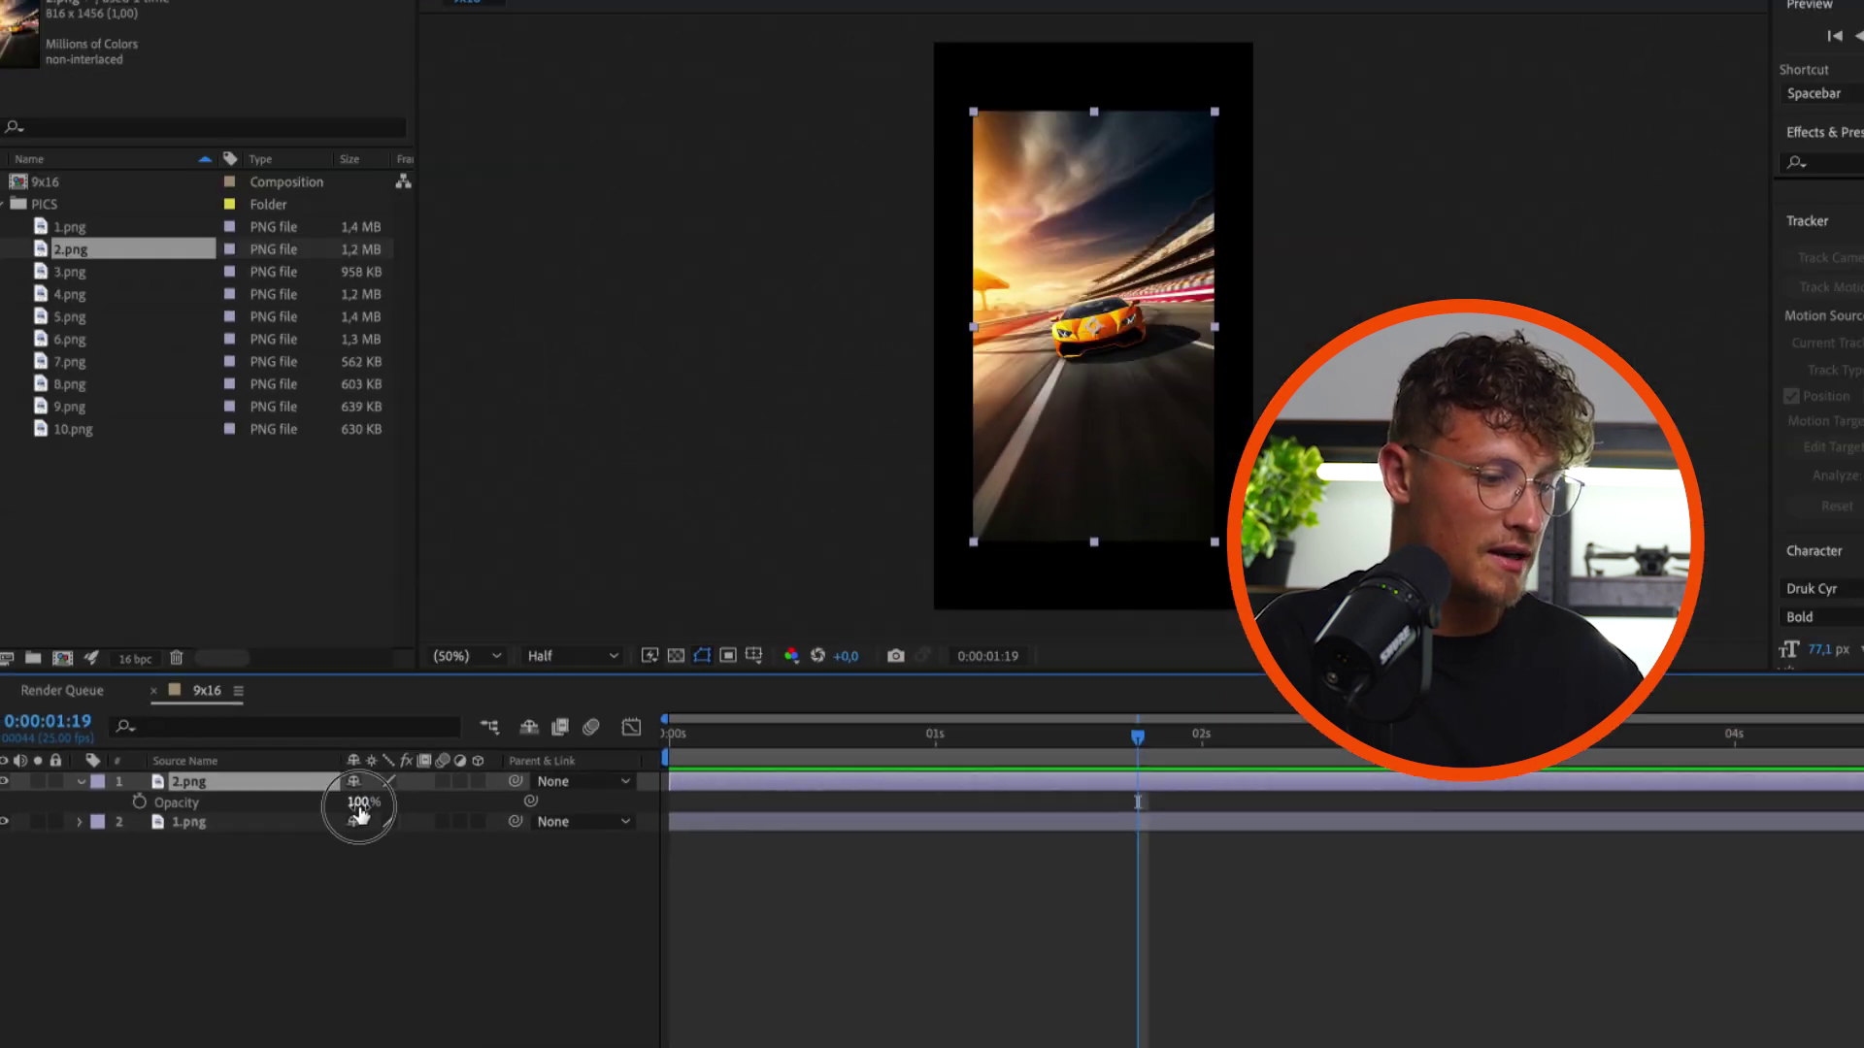
{"action": "left_click_drag", "start_coordinate": [359, 814], "coordinate": [323, 813]}
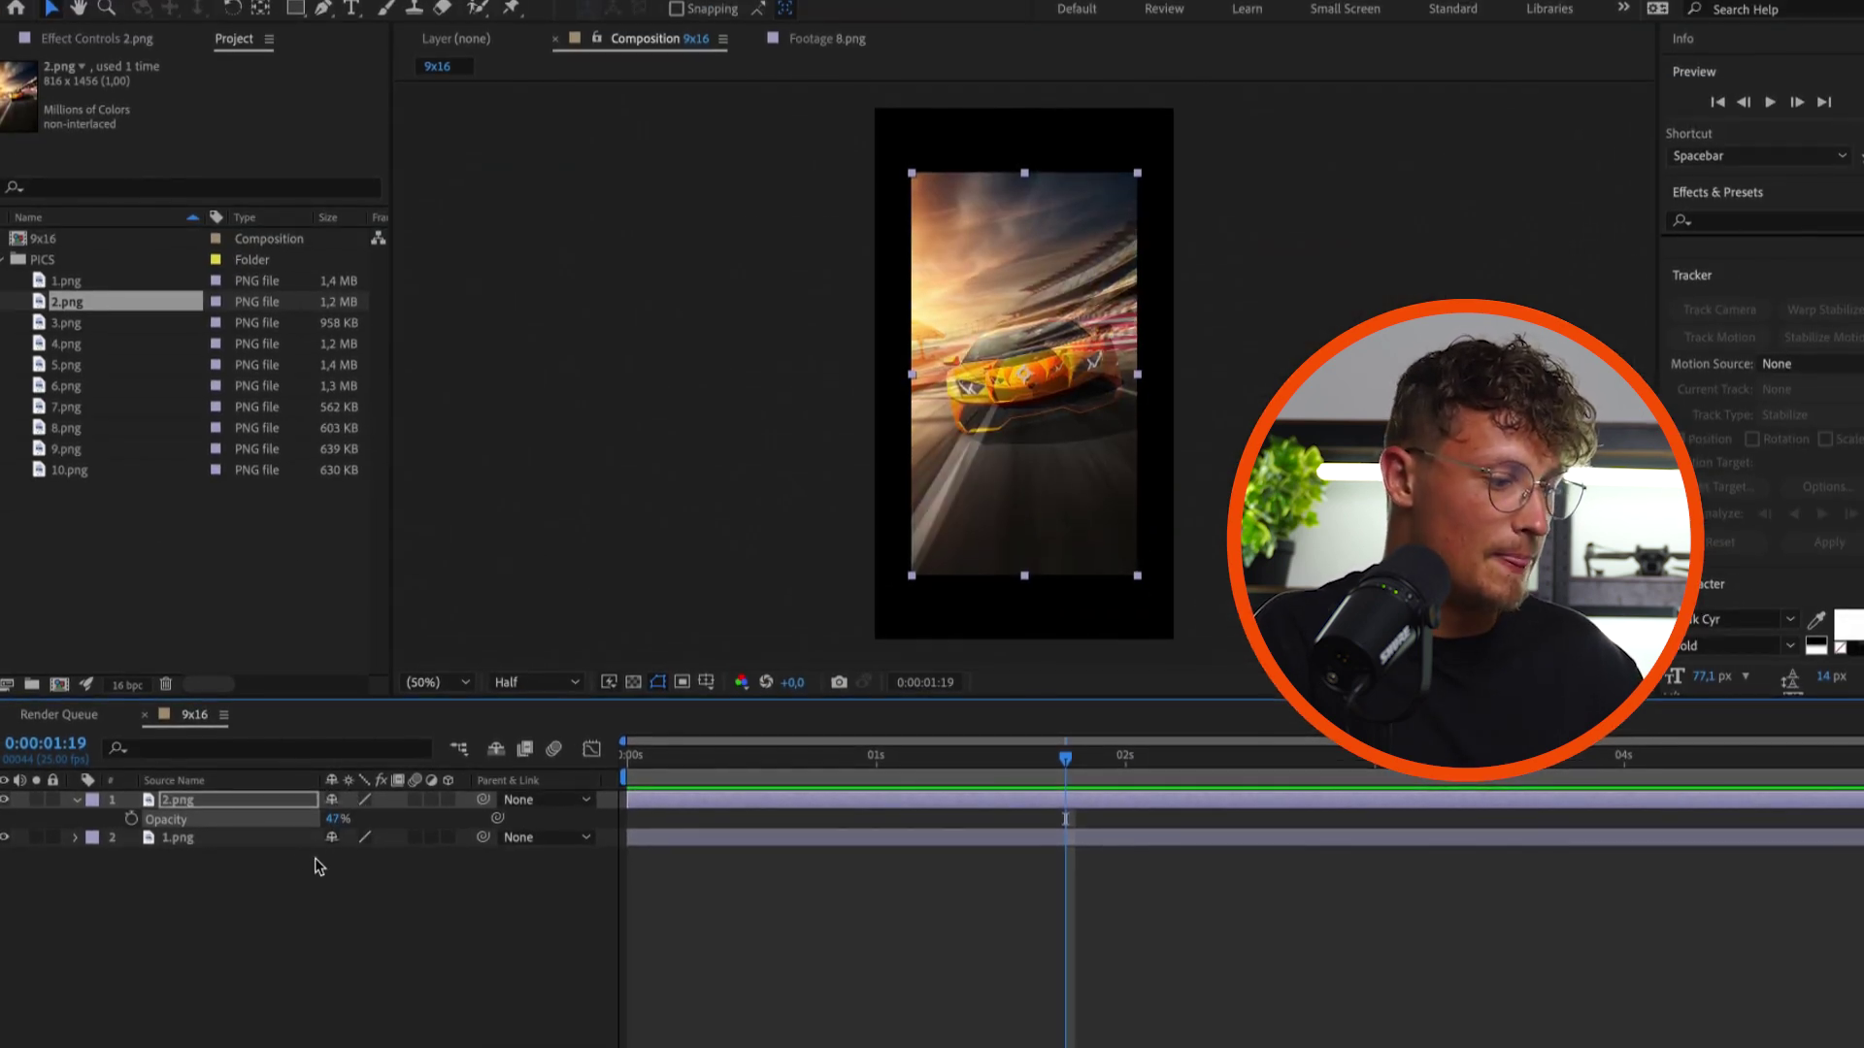
{"action": "left_click", "coordinate": [258, 835]}
{"action": "left_click", "coordinate": [269, 806]}
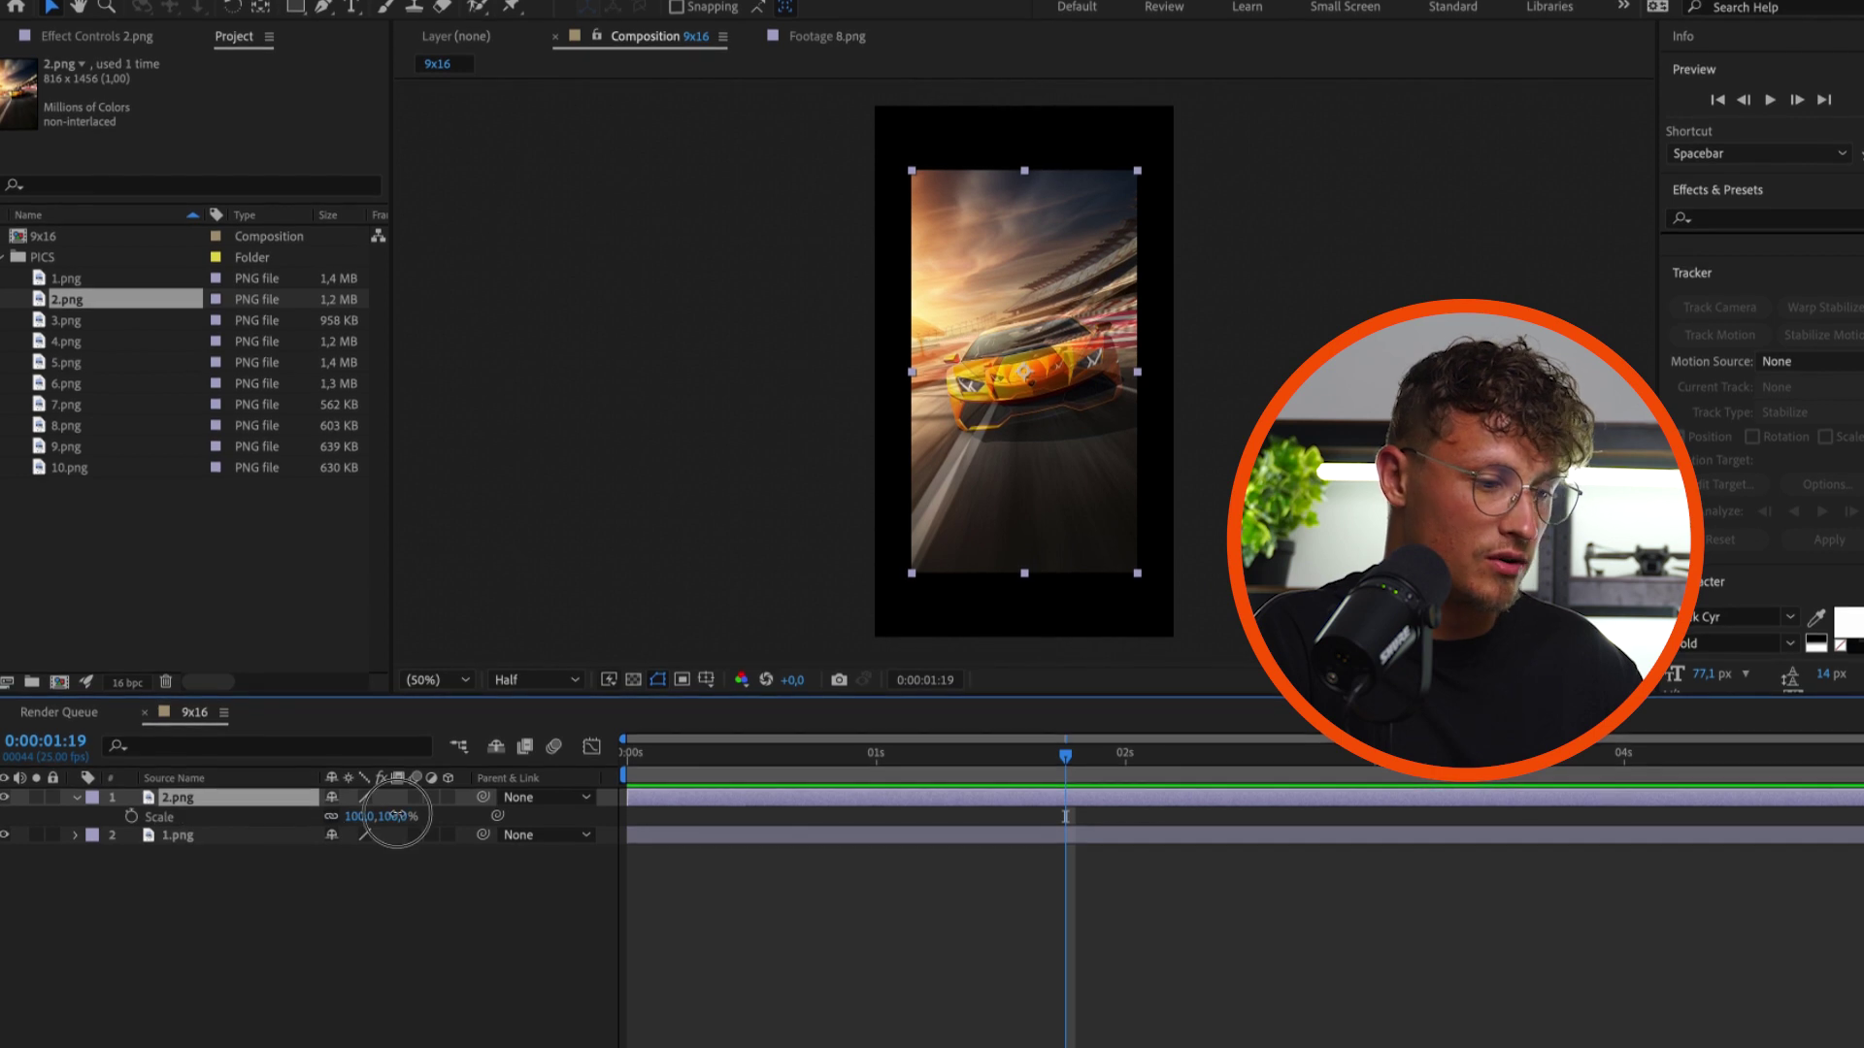
{"action": "left_click_drag", "start_coordinate": [382, 821], "coordinate": [433, 822]}
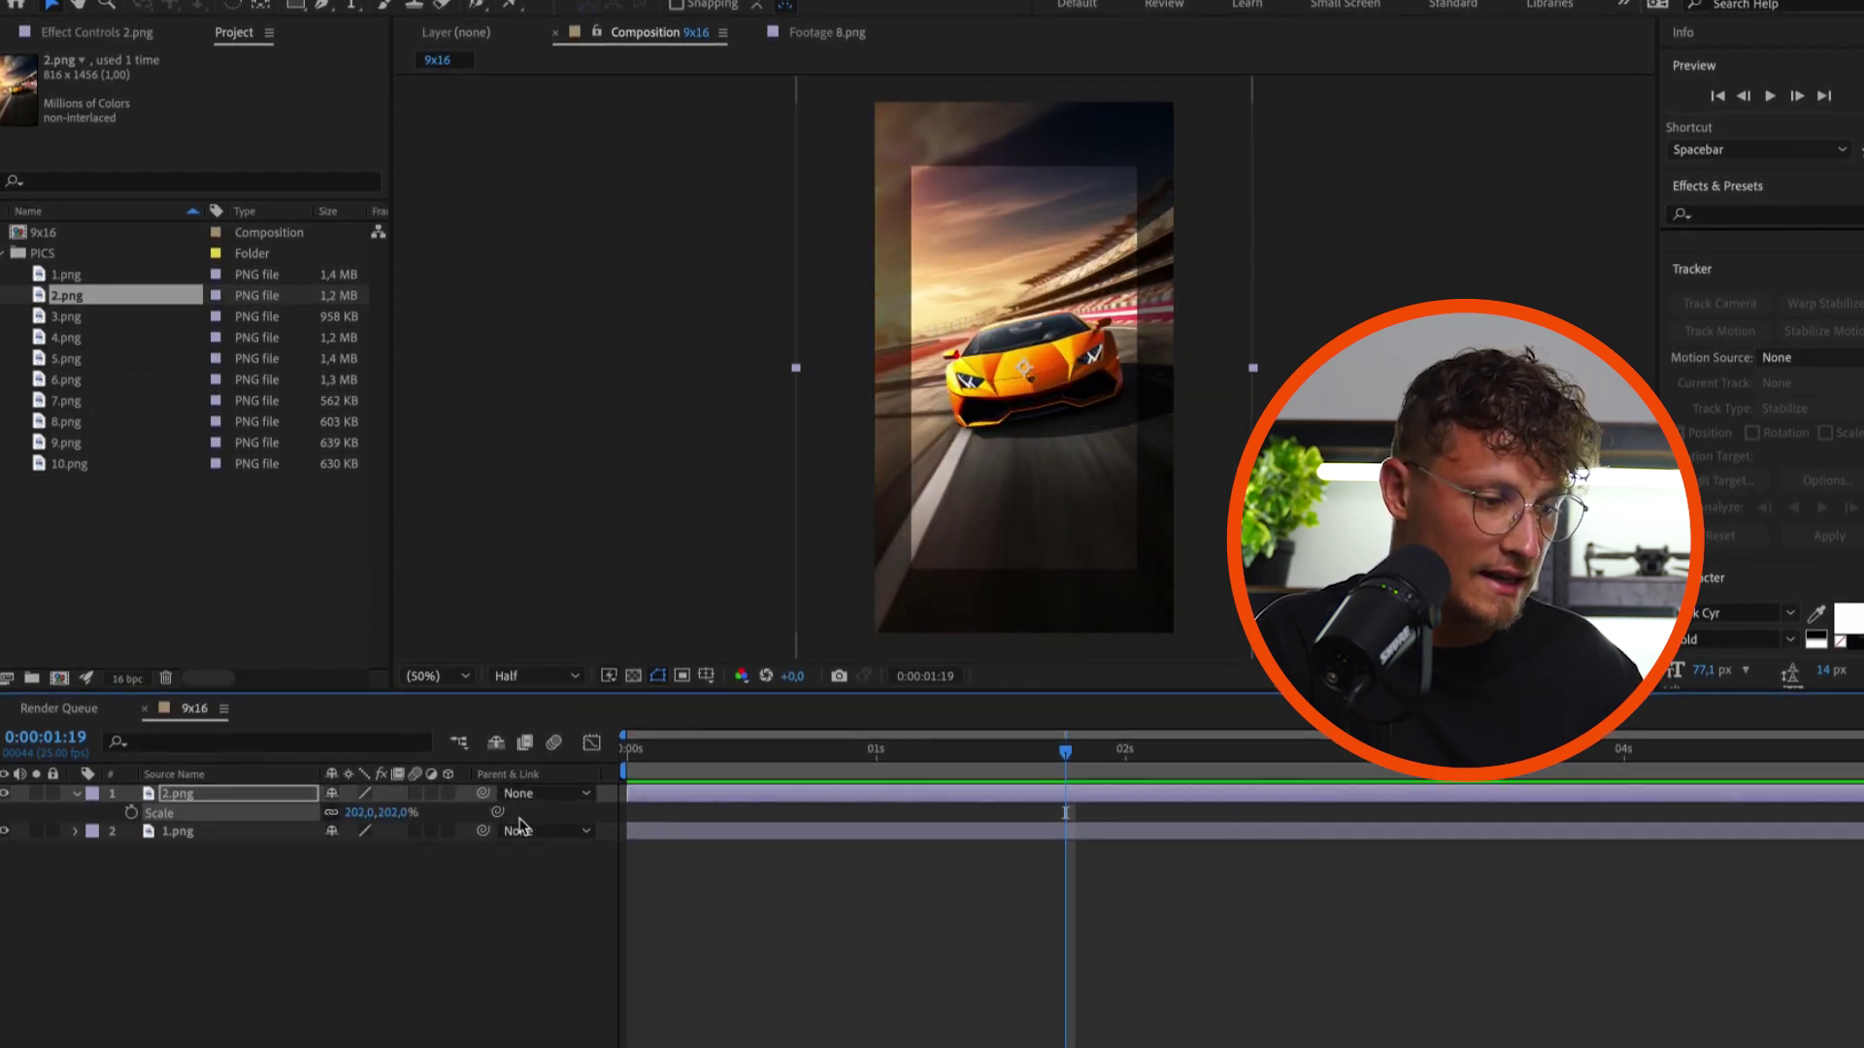
Set the preview resolution to Full and refine the 2.png layer's scale to 200% so its car lines up with 1.png
{"action": "scroll", "coordinate": [1106, 325], "scroll_direction": "up", "scroll_amount": 7}
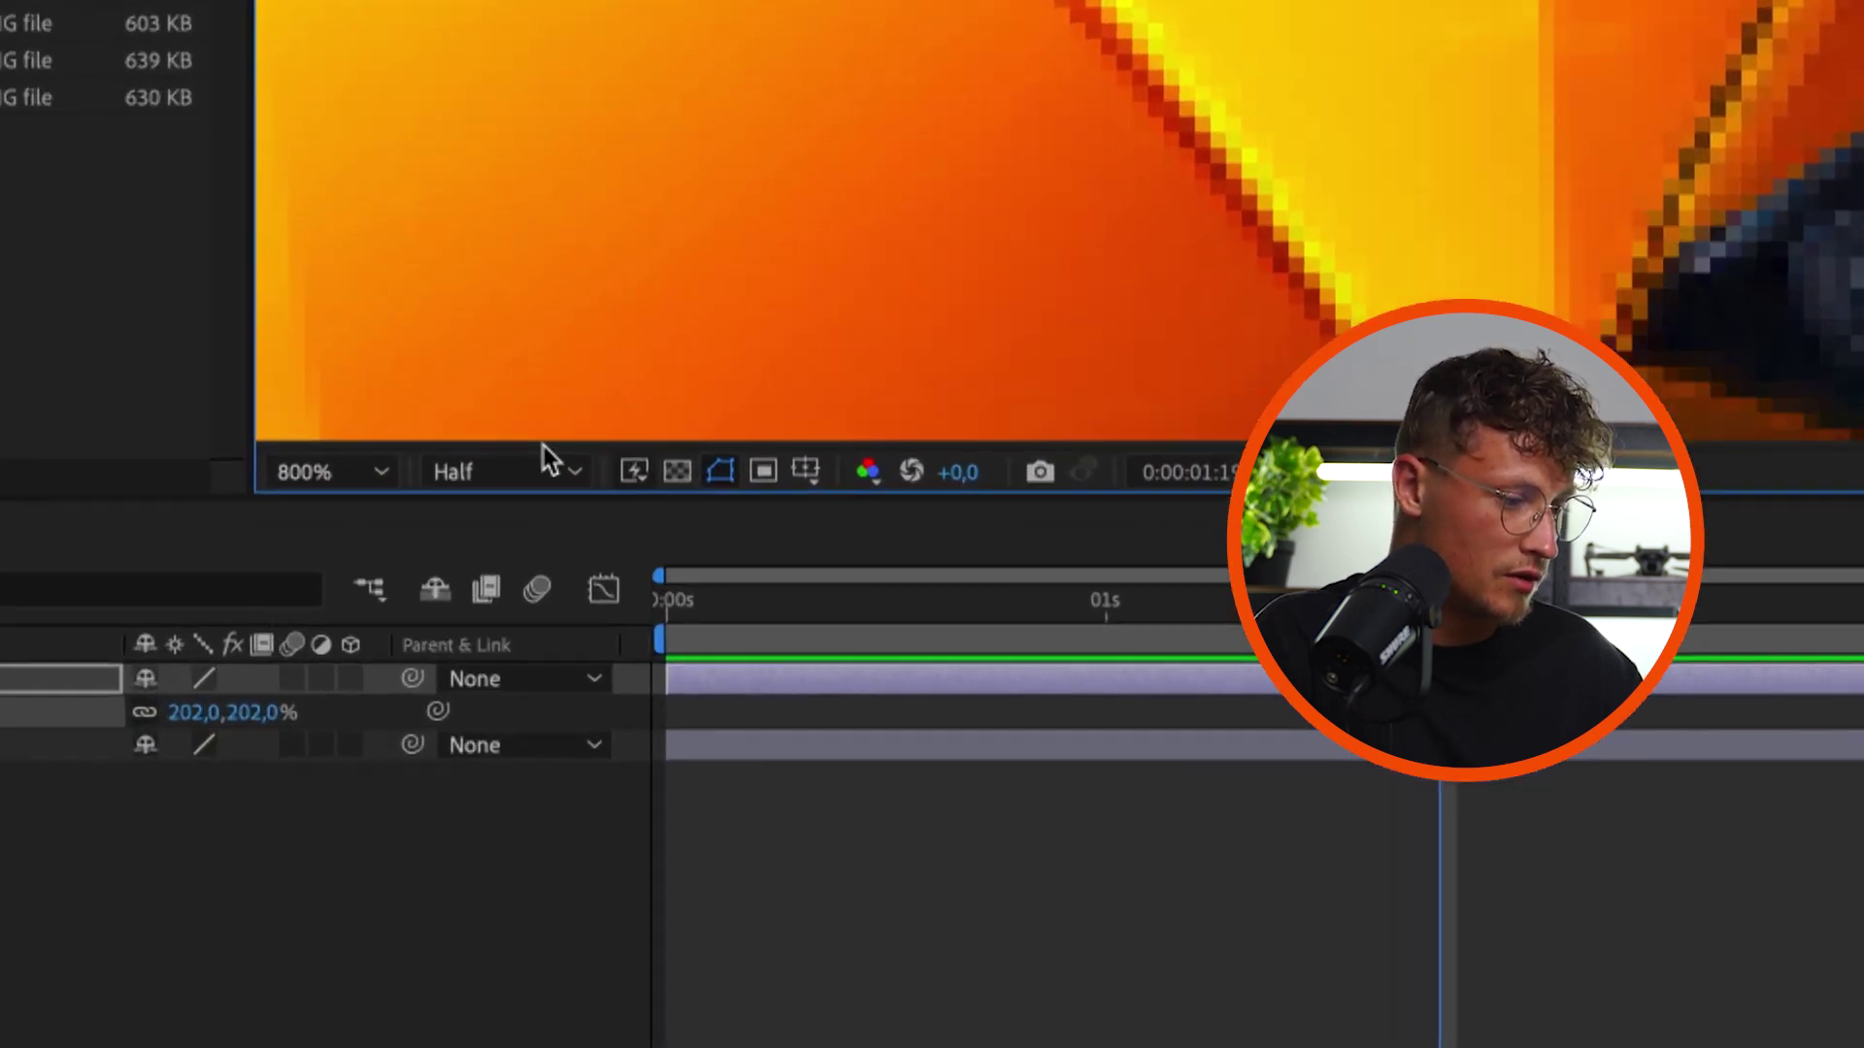
{"action": "left_click", "coordinate": [194, 685]}
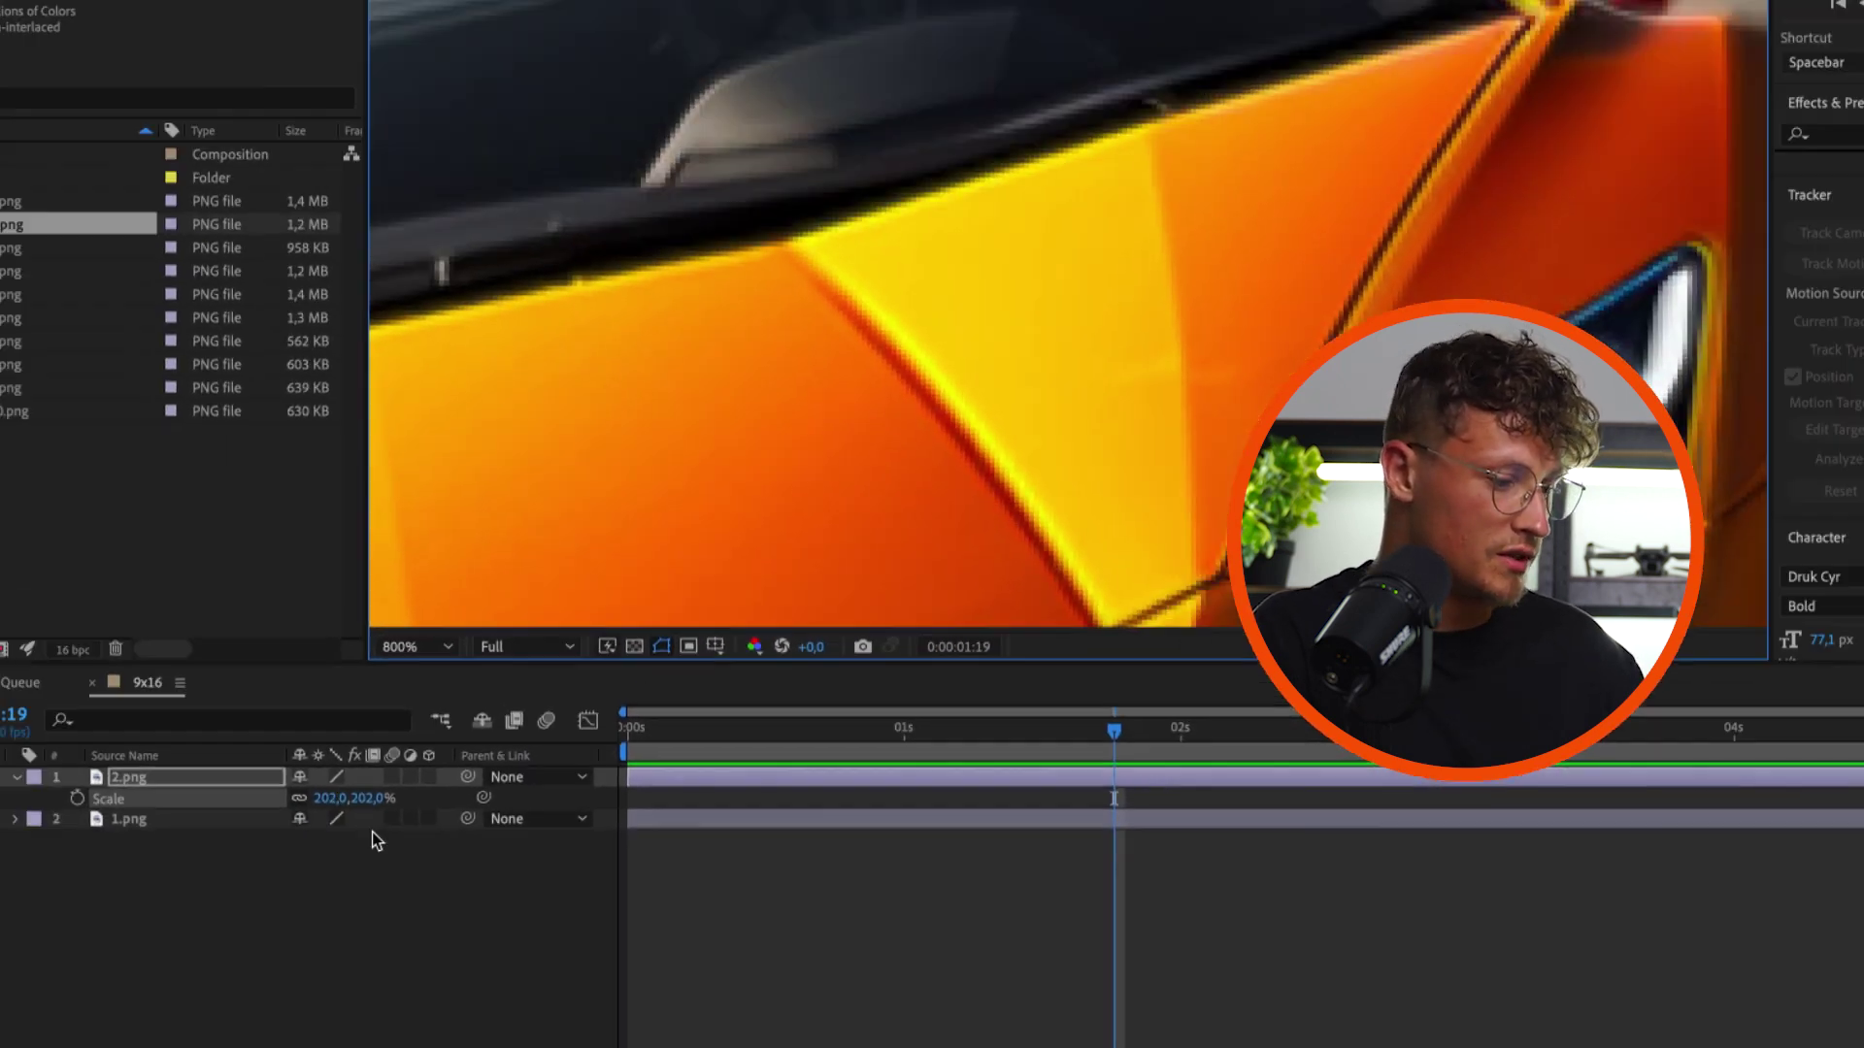
{"action": "left_click_drag", "start_coordinate": [258, 700], "coordinate": [245, 691]}
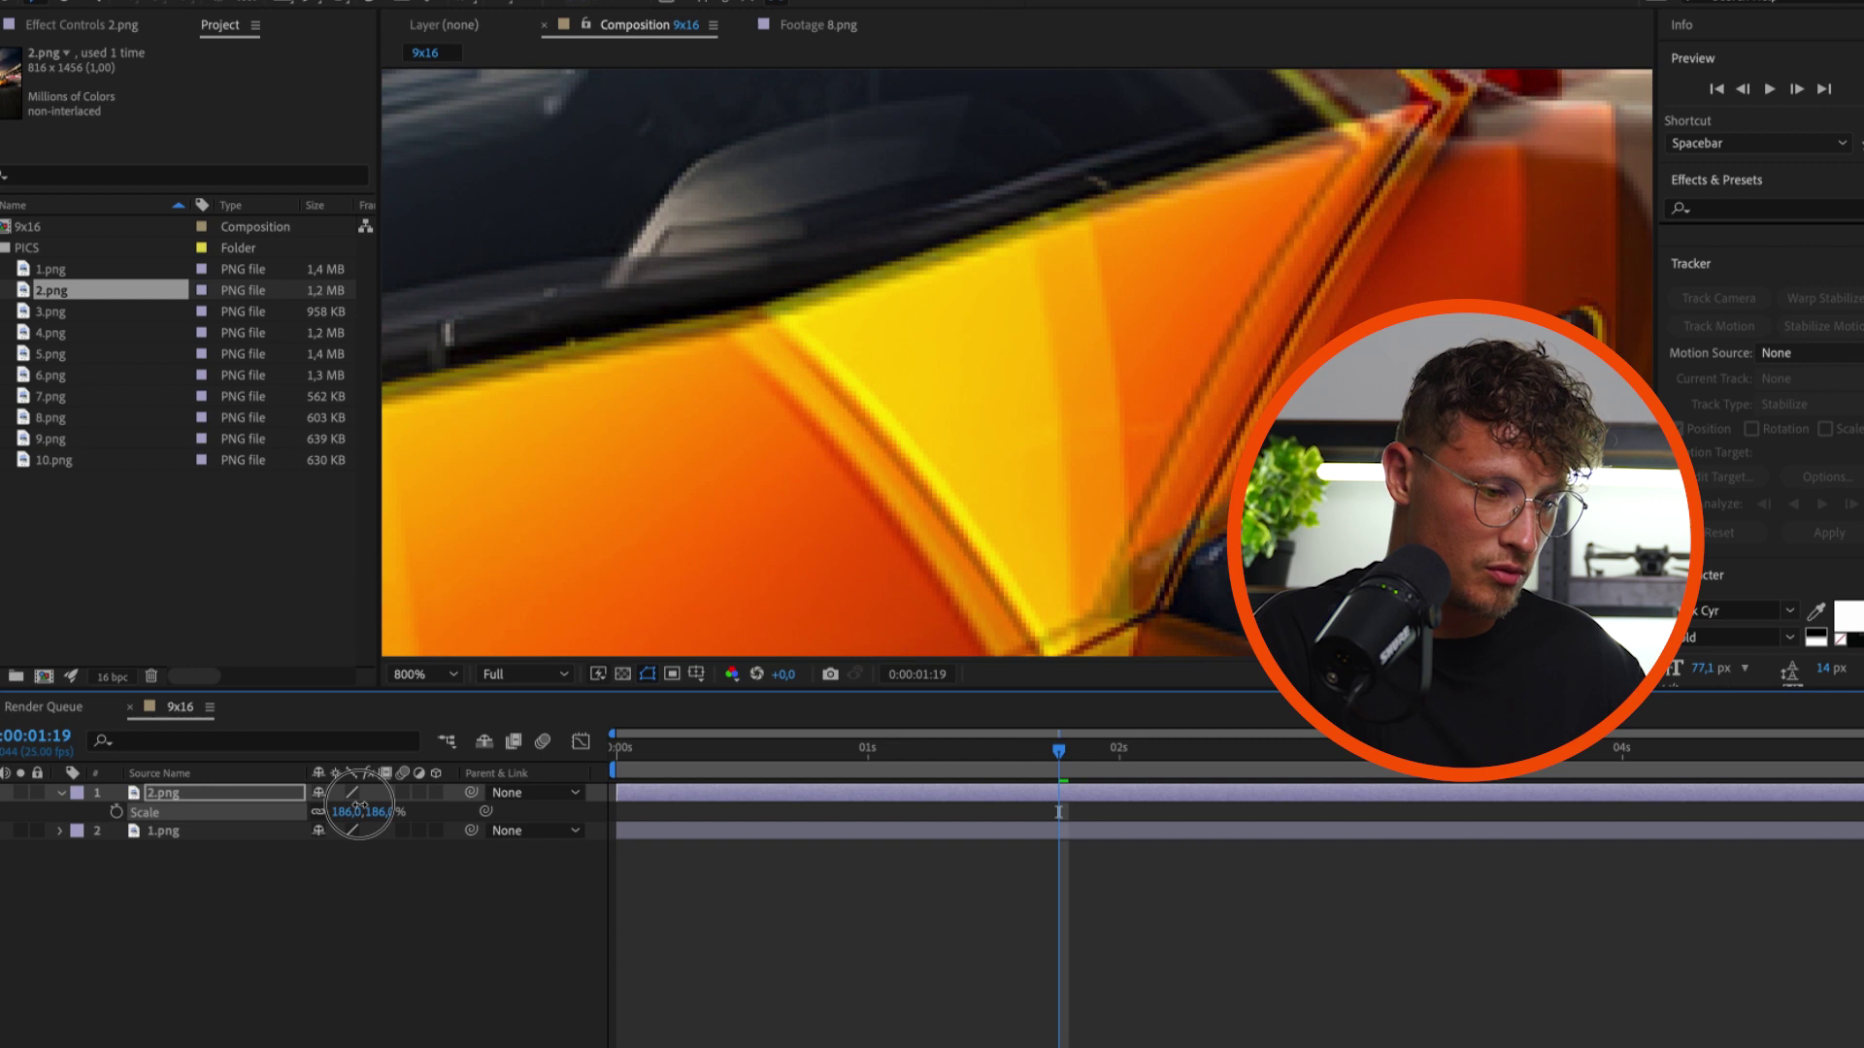
{"action": "left_click_drag", "start_coordinate": [359, 806], "coordinate": [375, 805]}
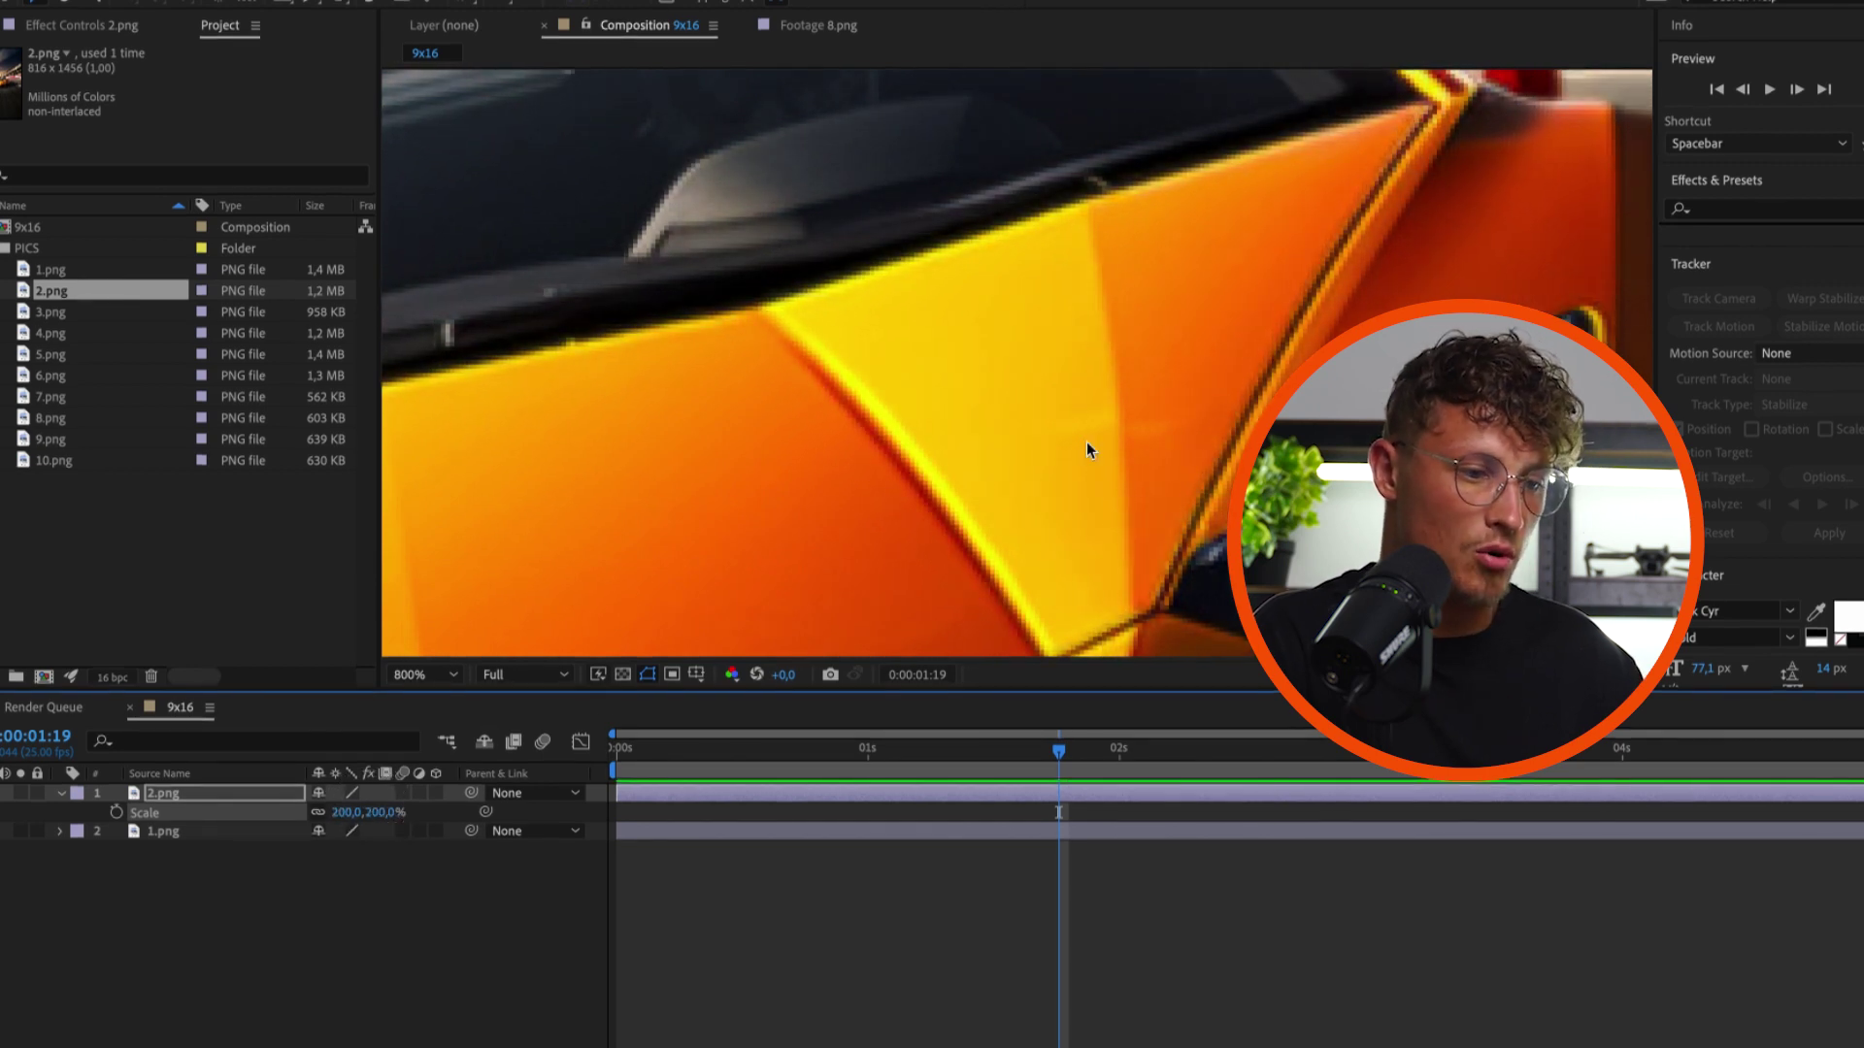
Vary the 2.png layer's opacity to check how its car aligns with the one in 1.png
{"action": "scroll", "coordinate": [1086, 441], "scroll_direction": "down", "scroll_amount": 6}
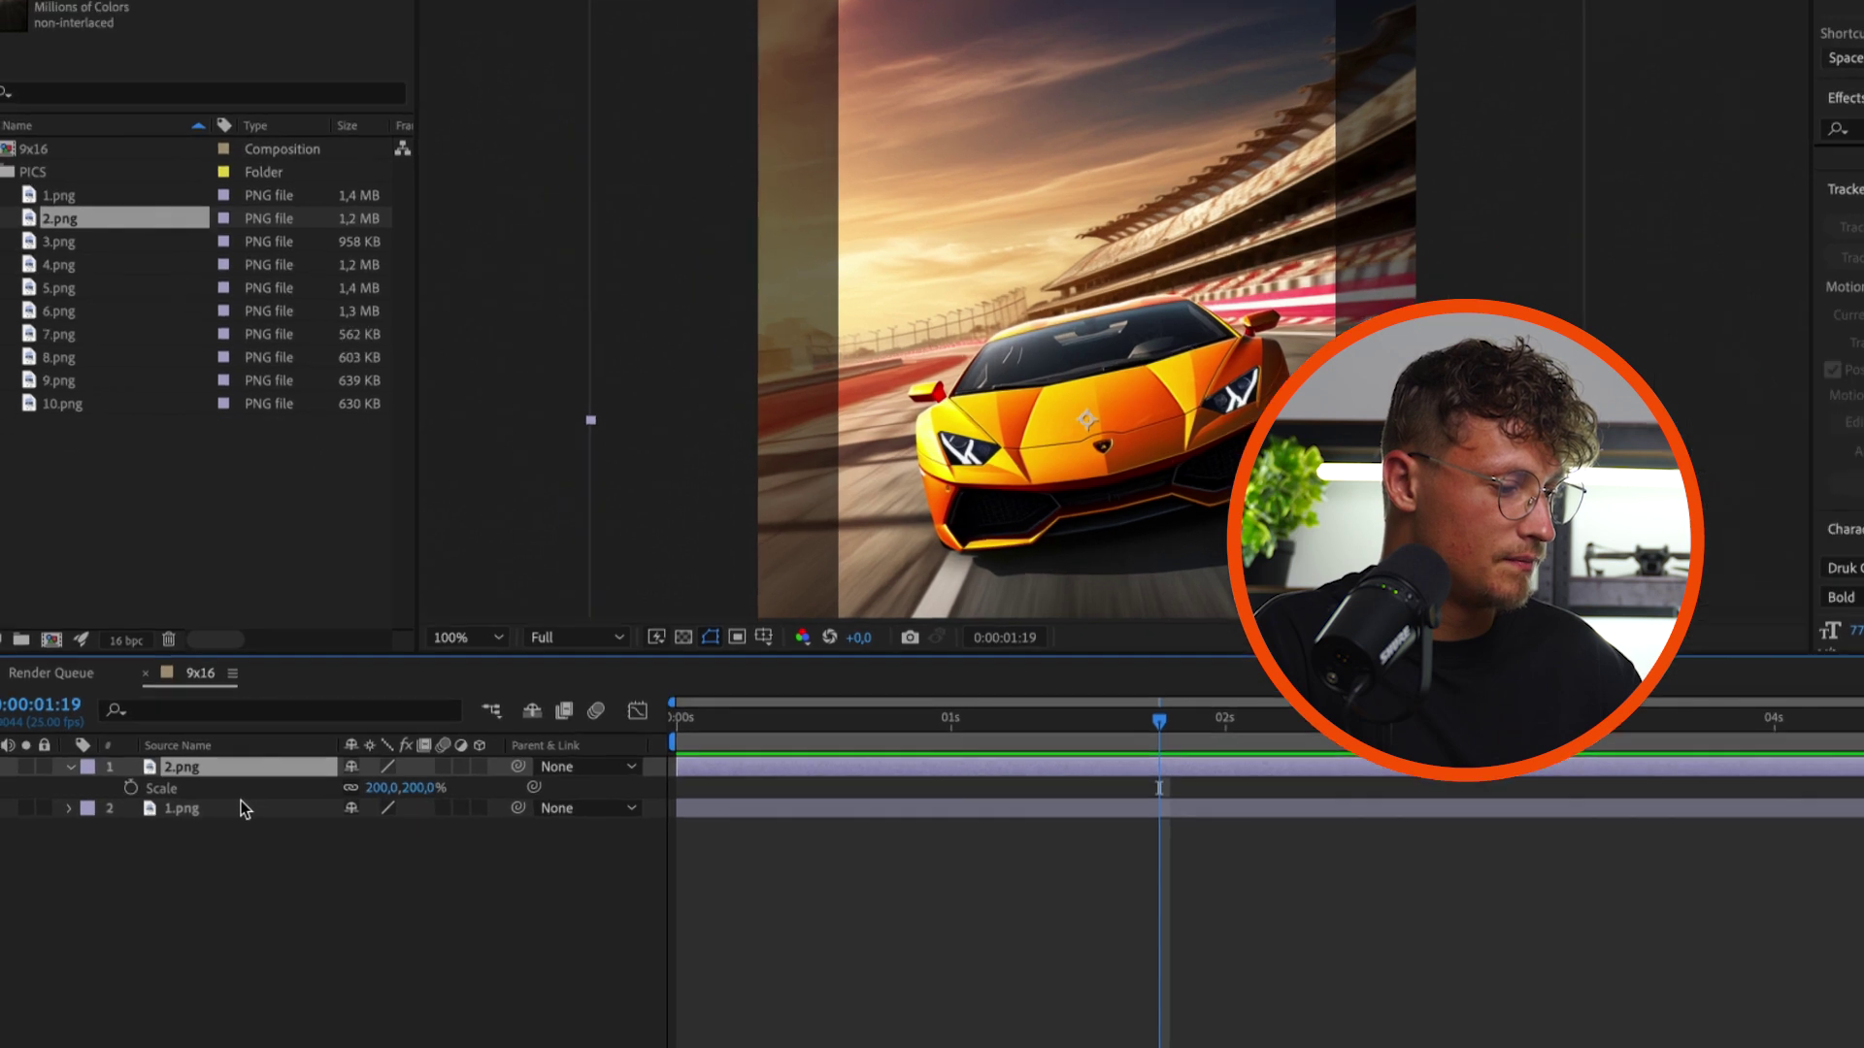
{"action": "key", "text": "t"}
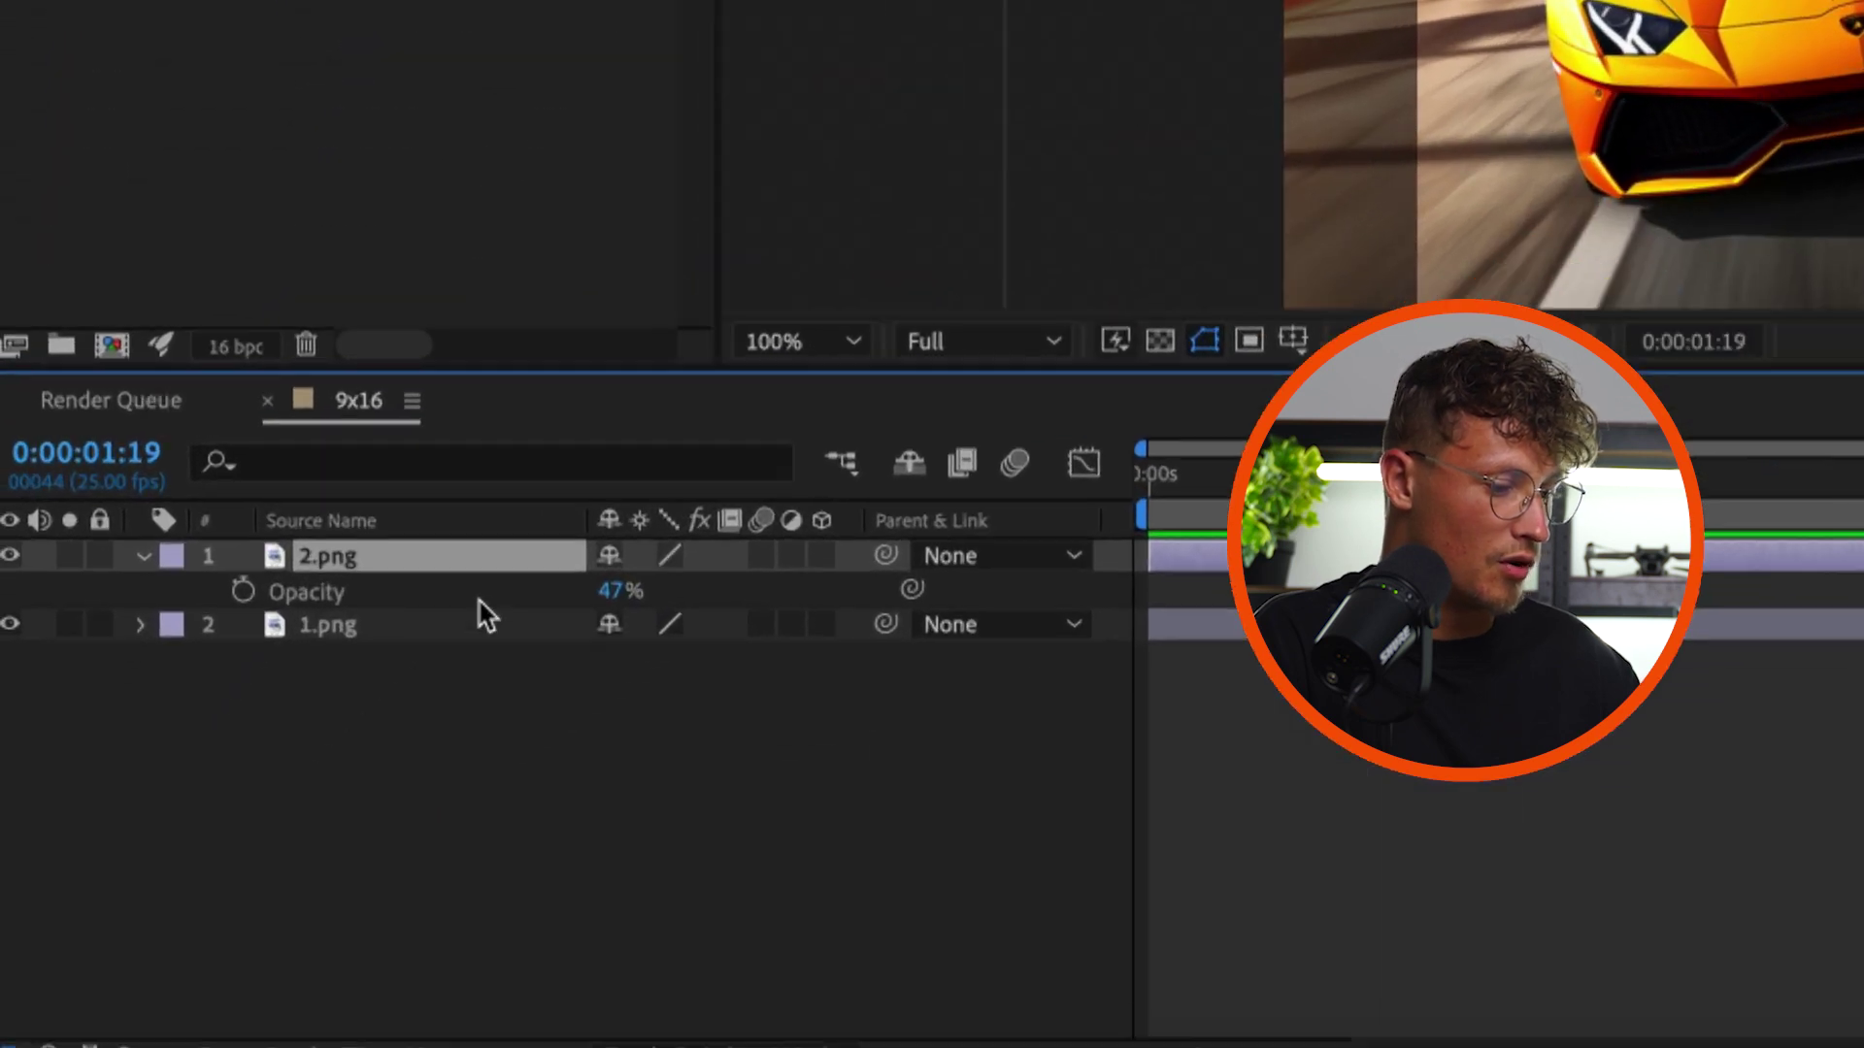
{"action": "left_click_drag", "start_coordinate": [321, 813], "coordinate": [464, 814]}
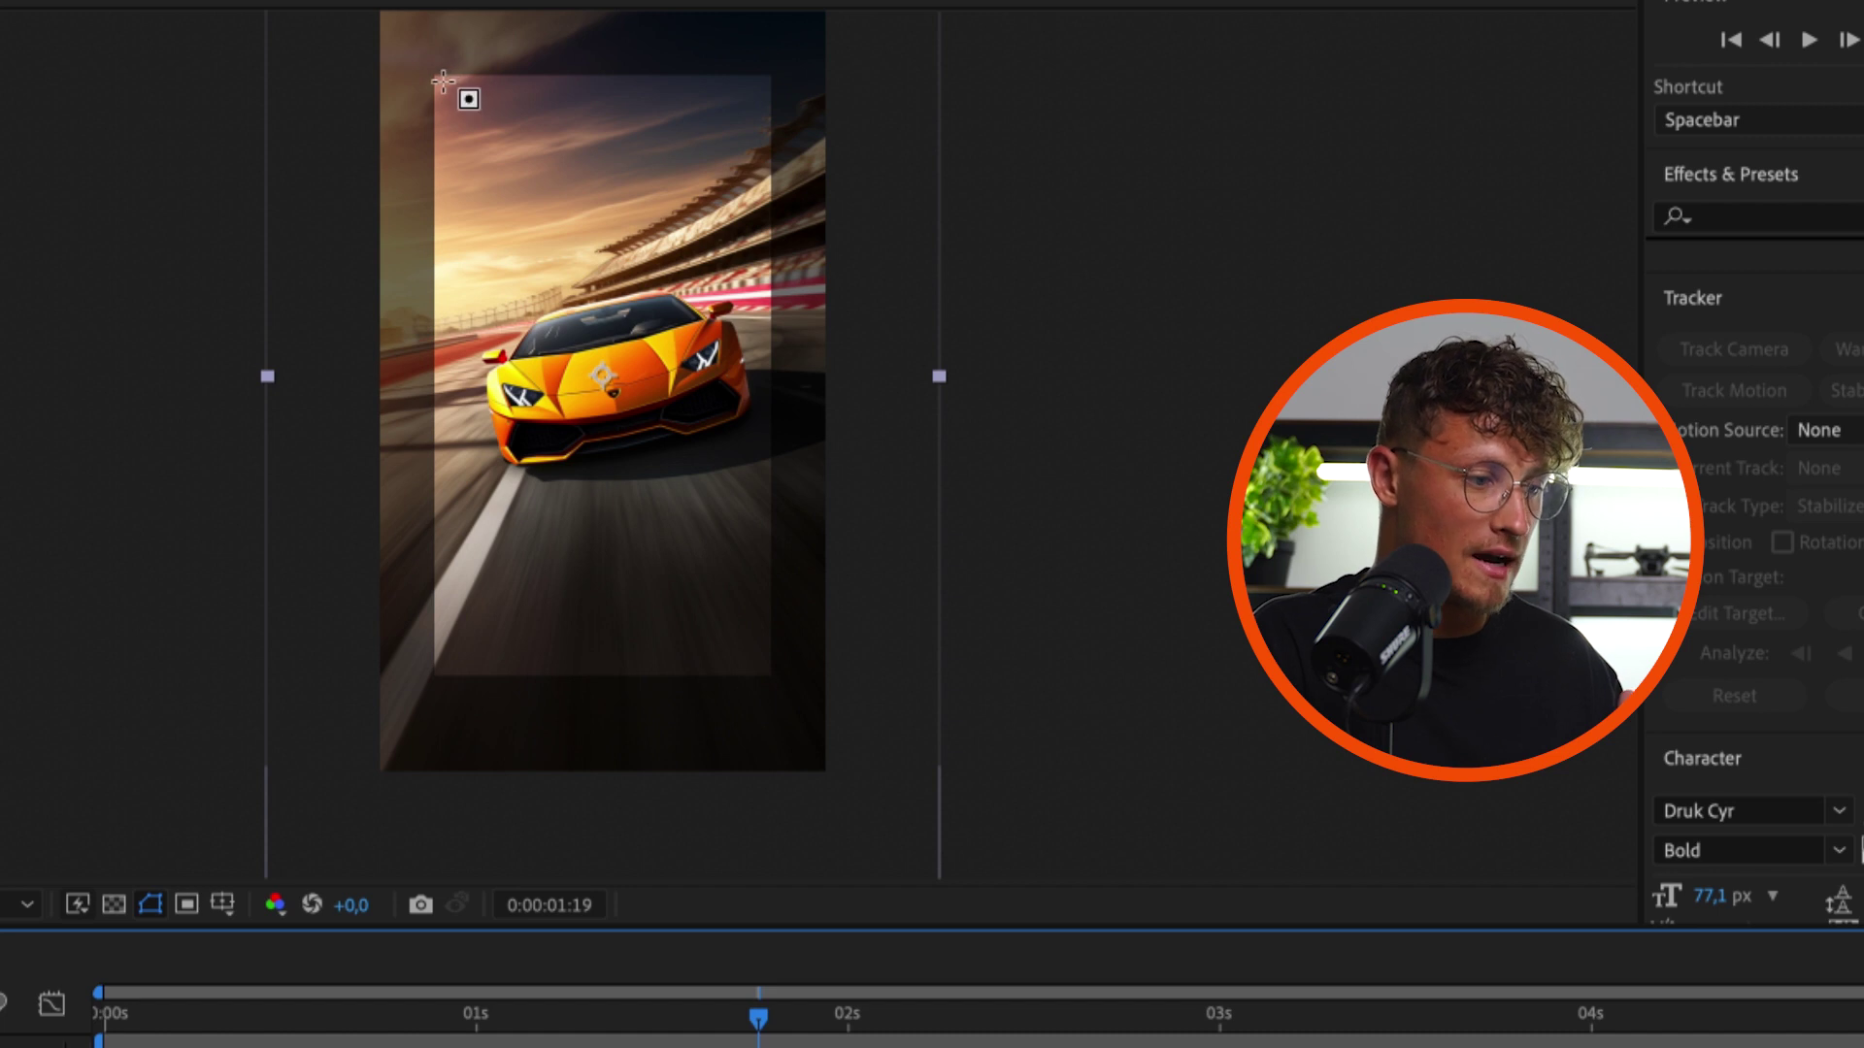
Cut an inverted rectangular mask into the 2.png layer just inside the edges of 1.png, and raise the layer to full opacity
{"action": "left_click", "coordinate": [441, 79]}
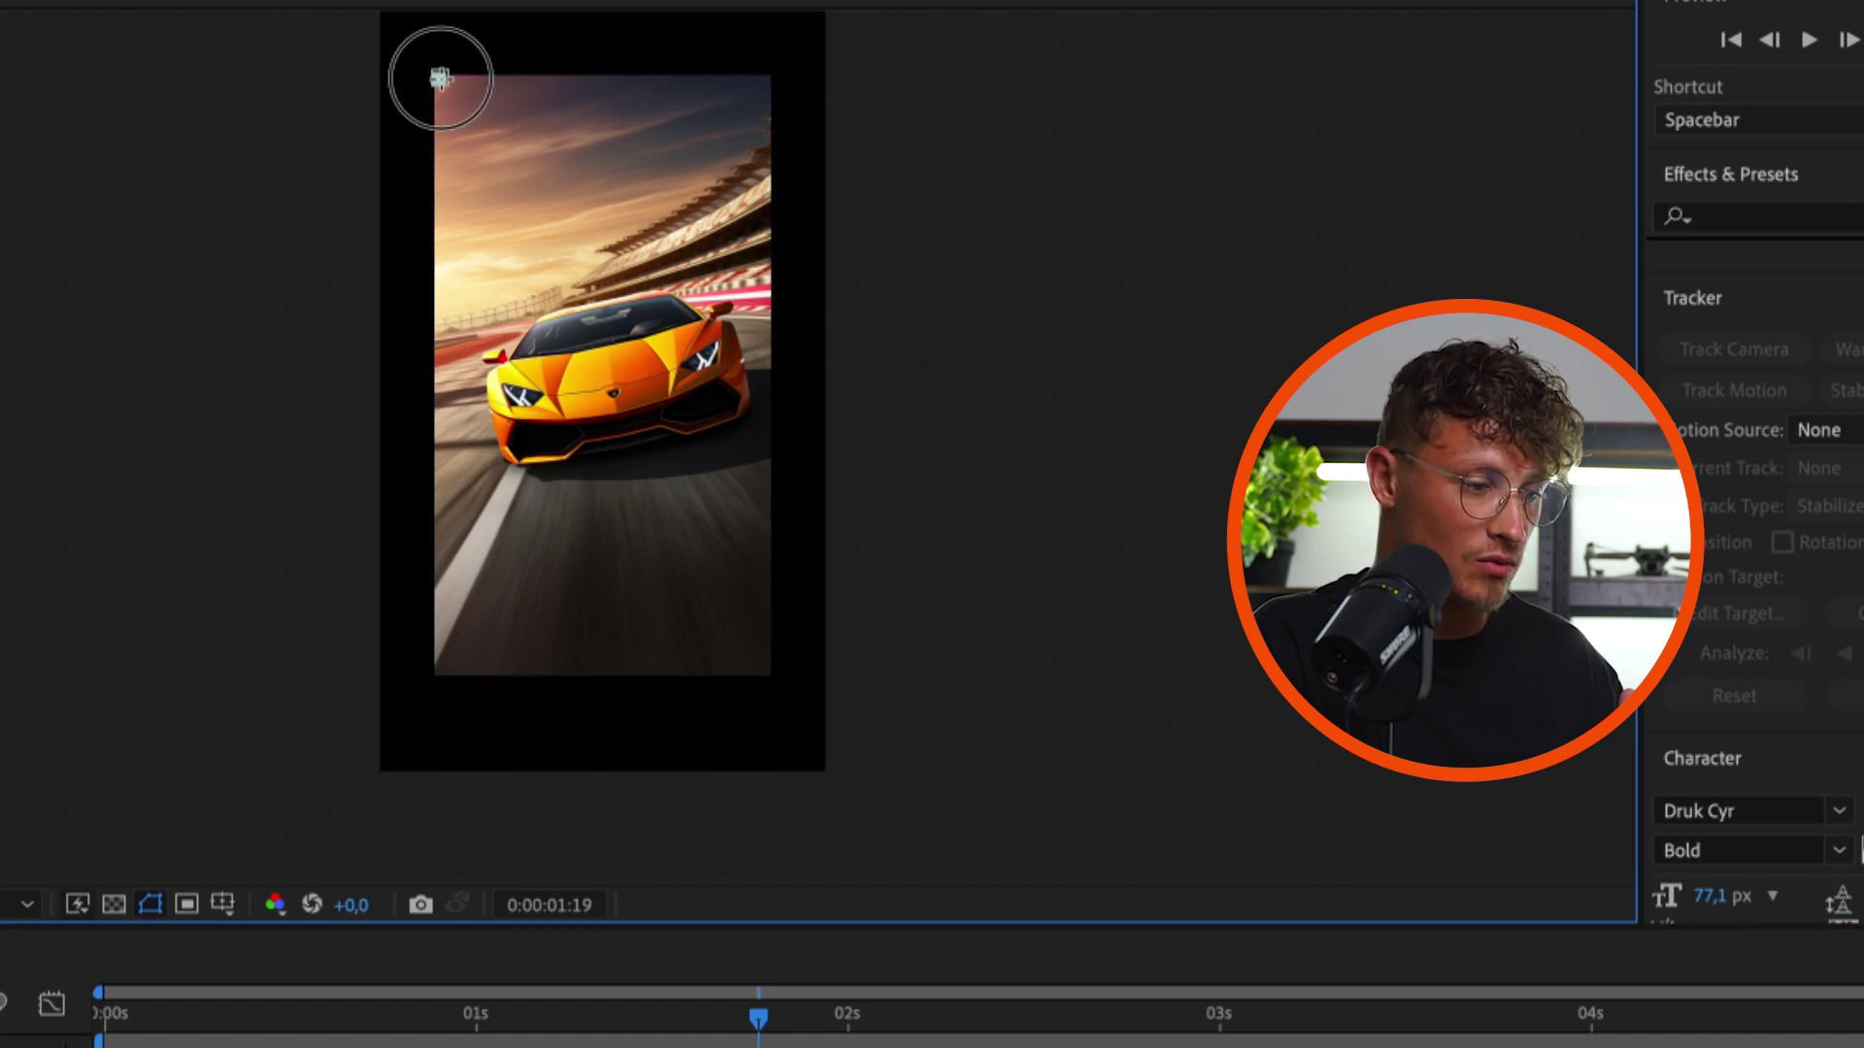
{"action": "left_click_drag", "start_coordinate": [672, 468], "coordinate": [775, 689]}
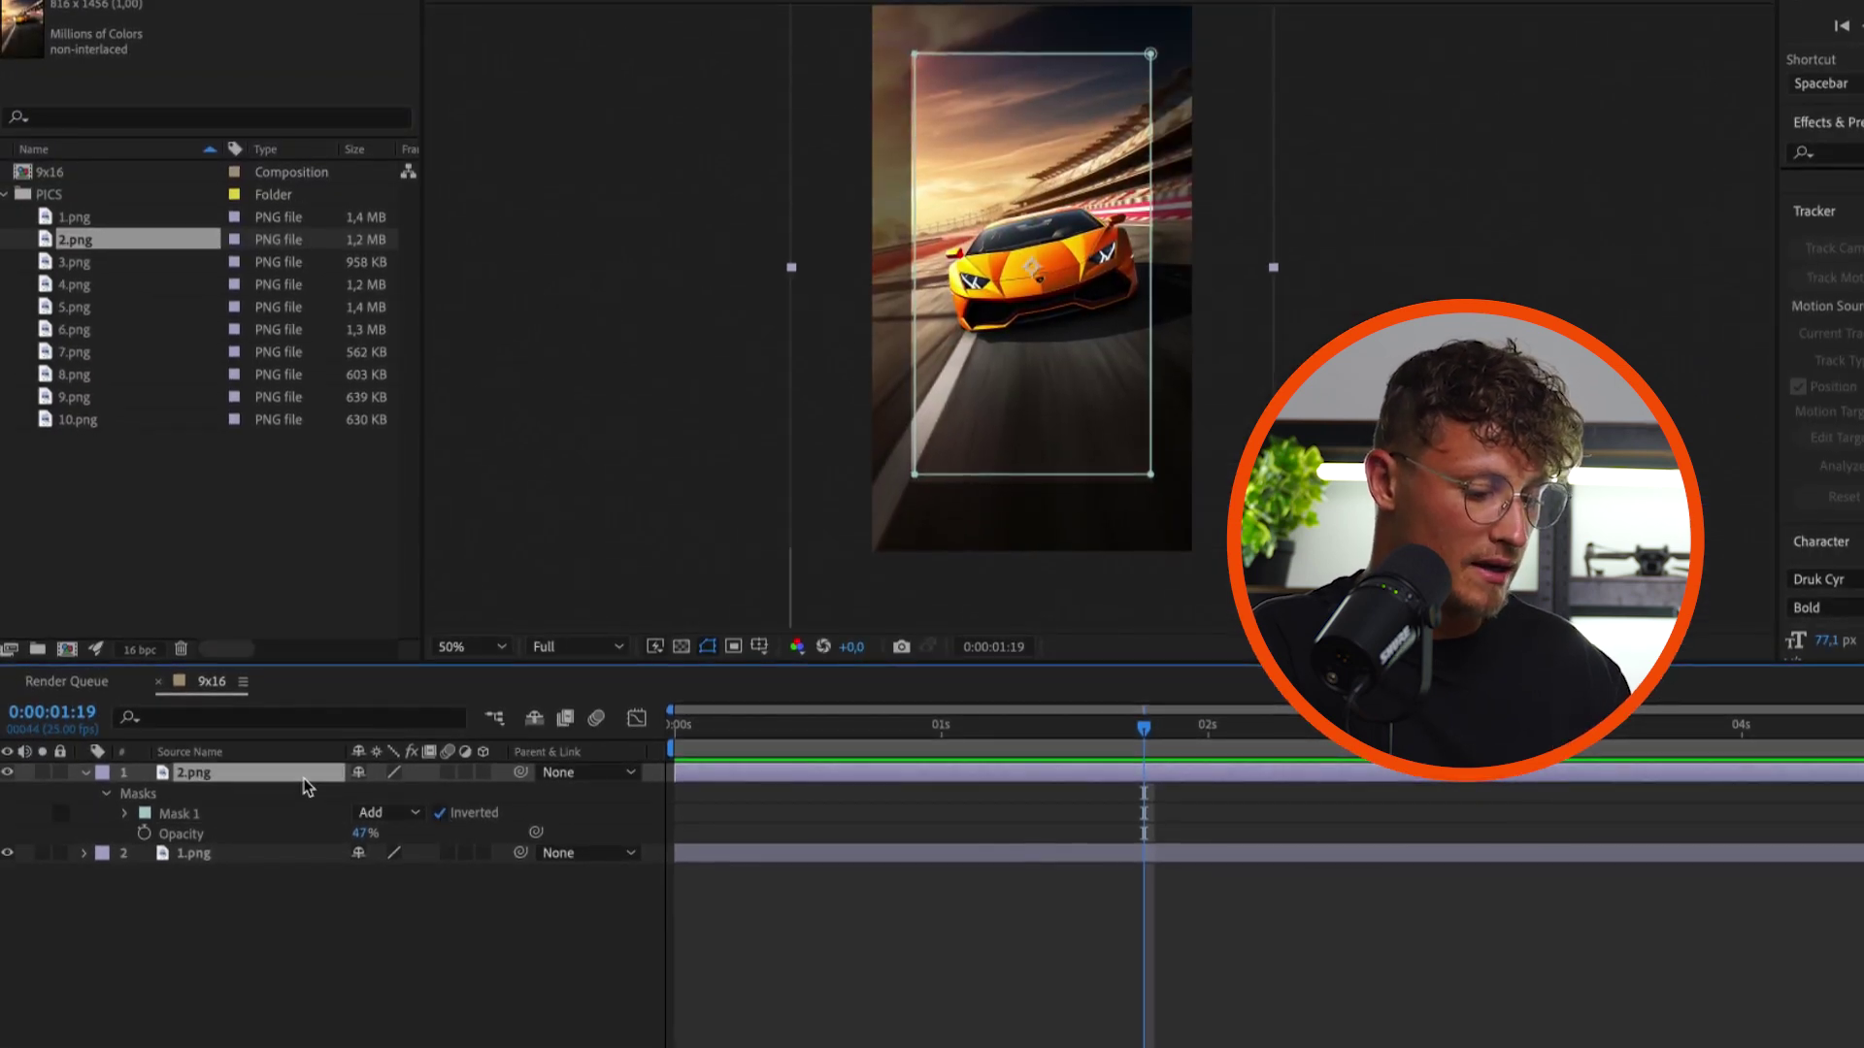
{"action": "key", "text": "u"}
{"action": "key", "text": "t"}
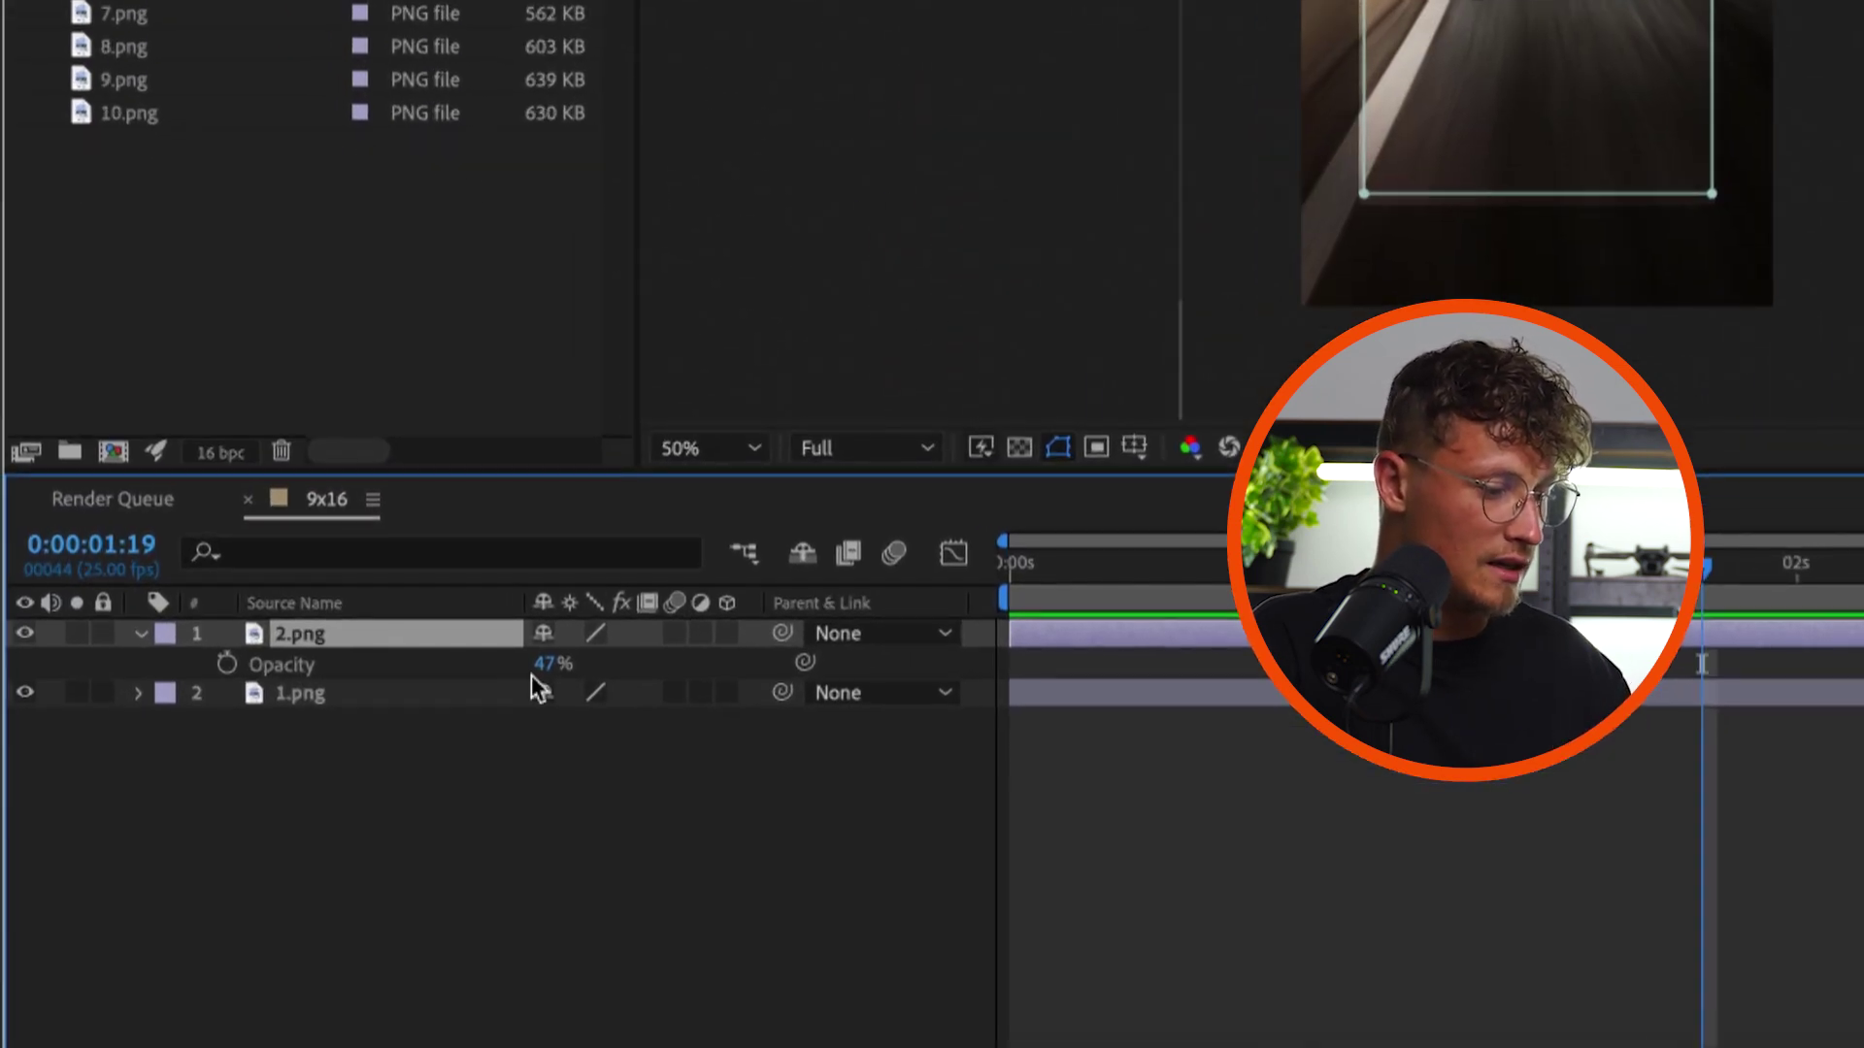
{"action": "left_click_drag", "start_coordinate": [363, 791], "coordinate": [740, 774]}
Add a null object to the composition and rename it ZOOM
{"action": "left_click", "coordinate": [609, 908]}
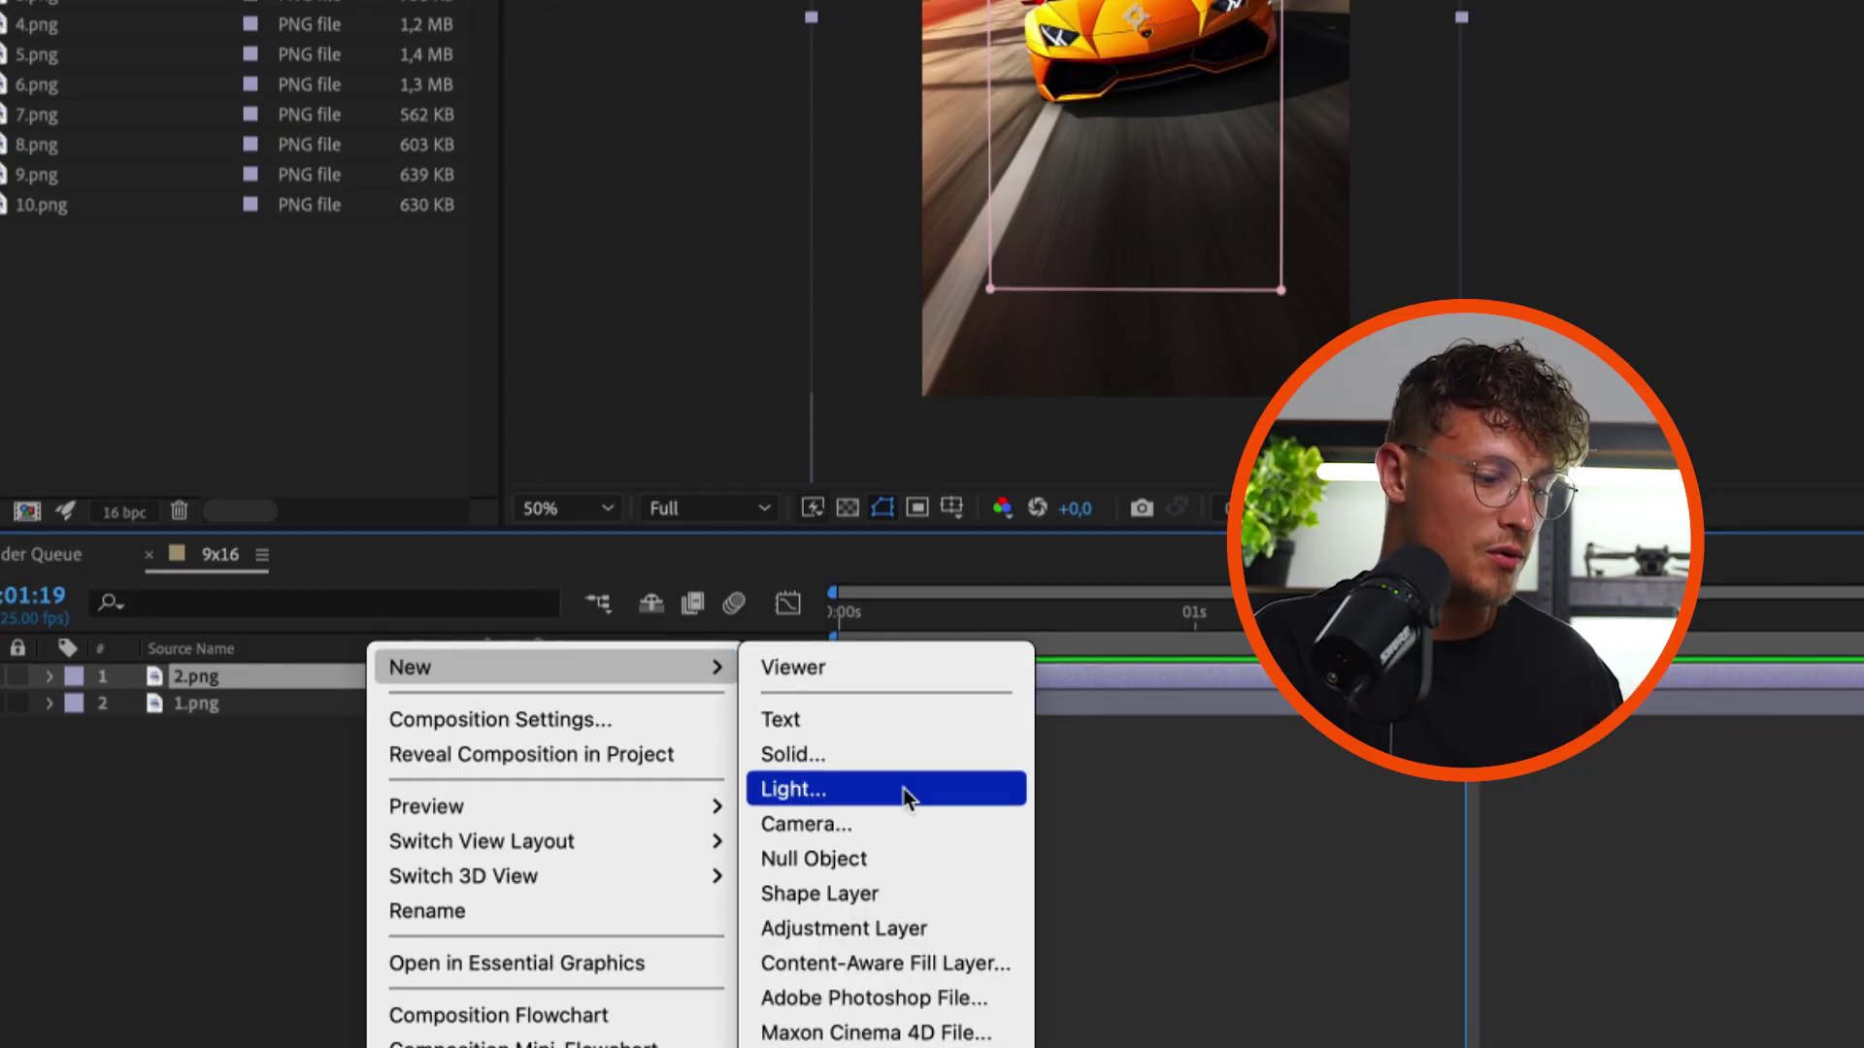
{"action": "left_click", "coordinate": [887, 860]}
{"action": "key", "text": "Return"}
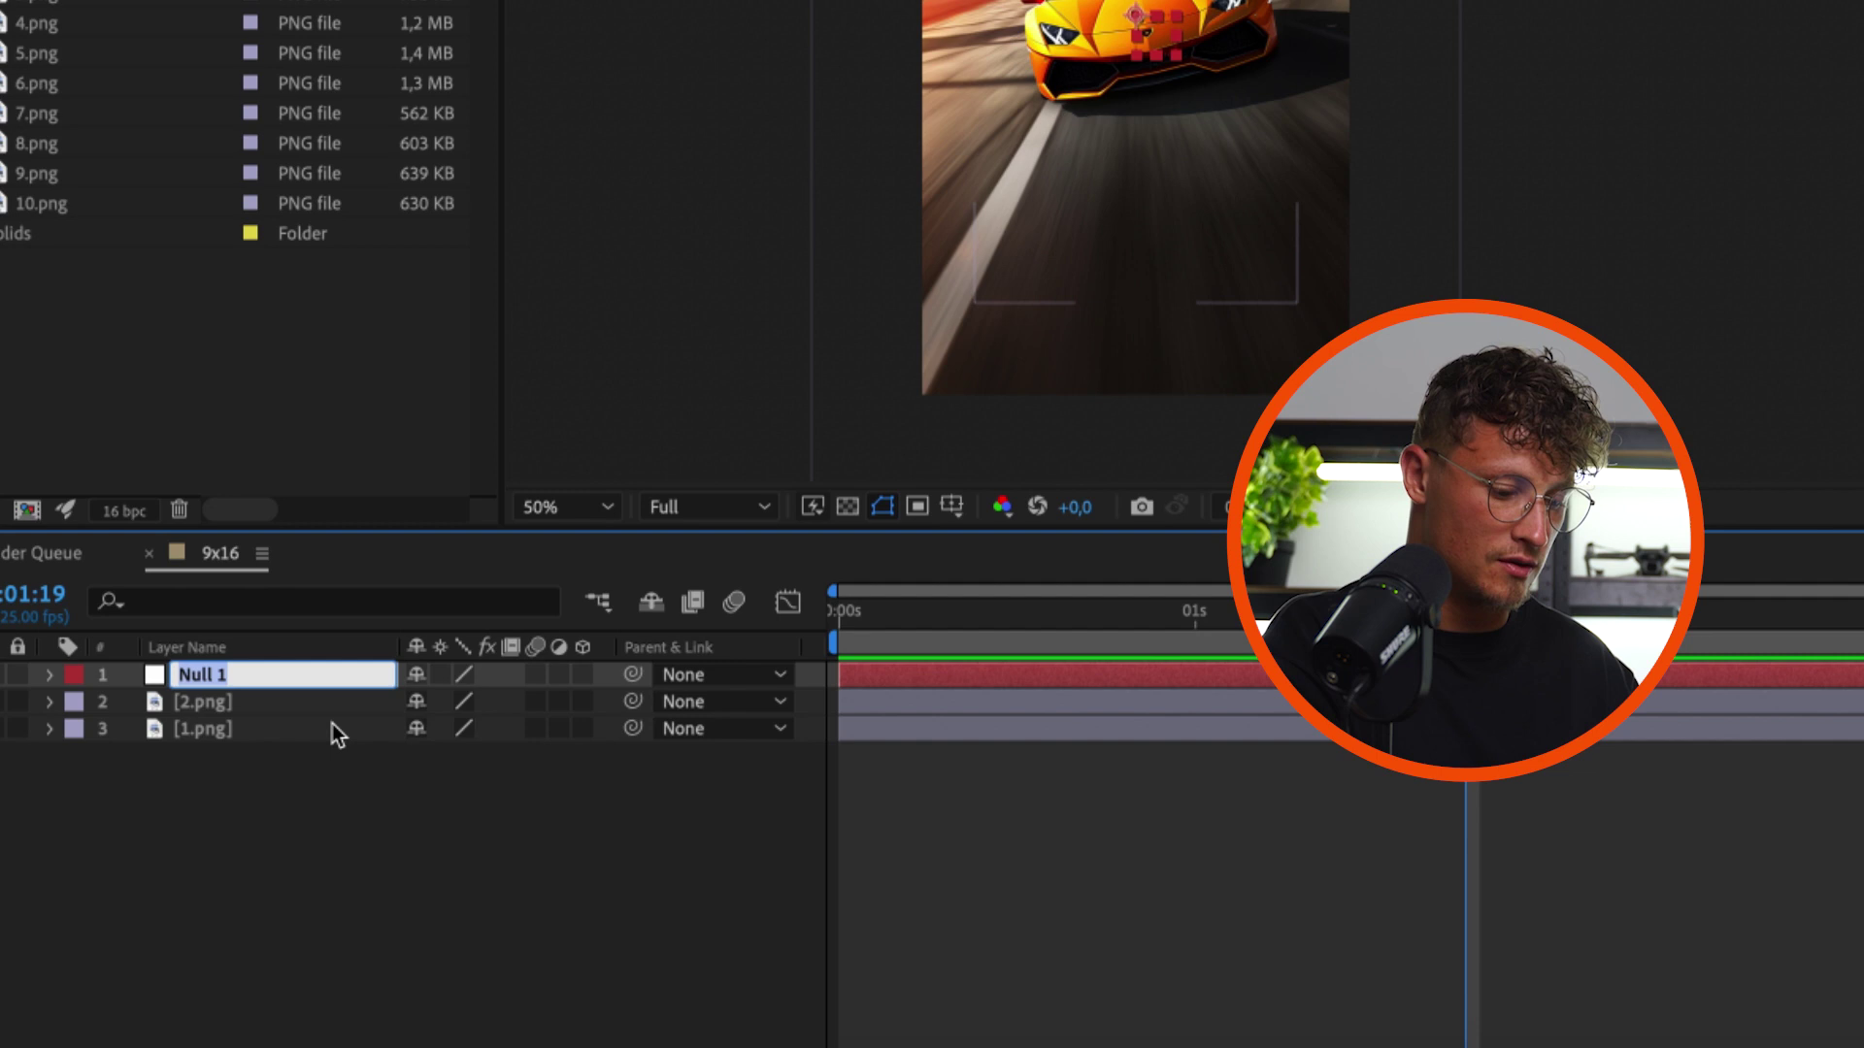
{"action": "type", "text": "ZOOM"}
{"action": "key", "text": "Return"}
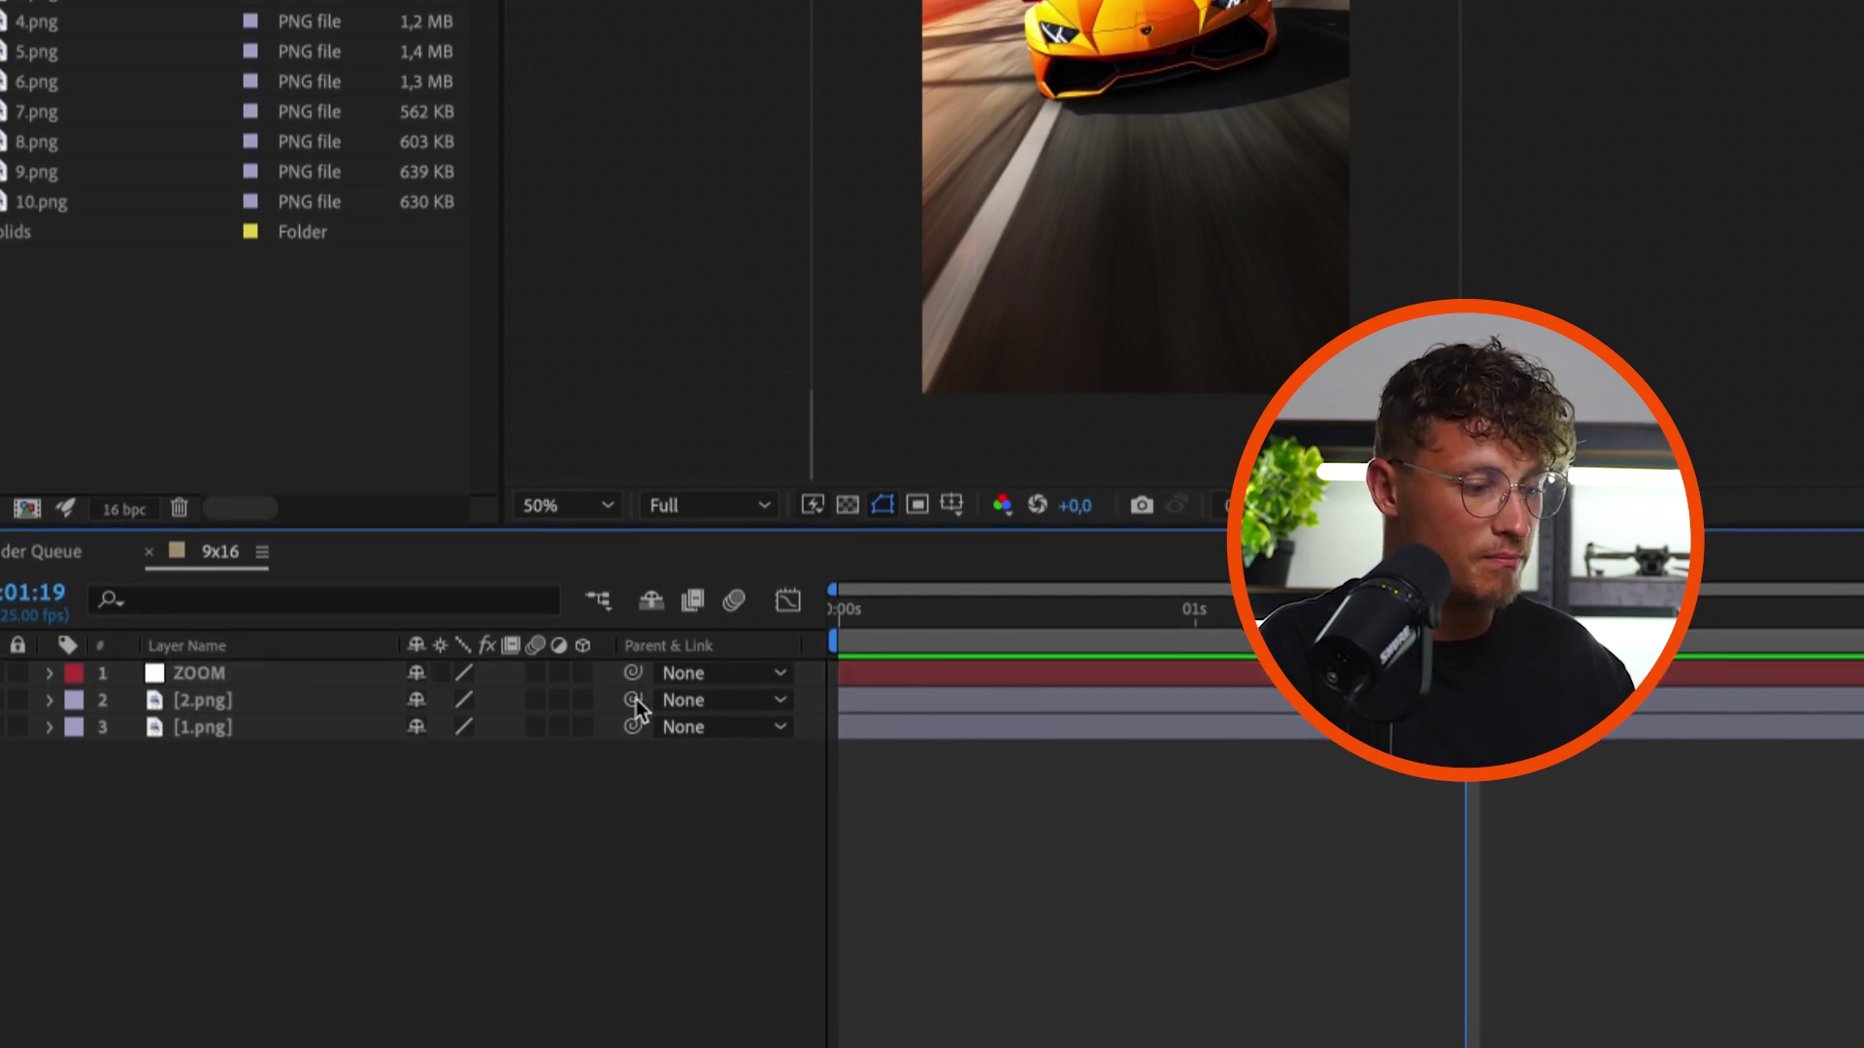
Parent both the 2.png and 1.png layers to the ZOOM null
{"action": "left_click", "coordinate": [239, 701]}
{"action": "left_click", "coordinate": [237, 725], "text": "shift"}
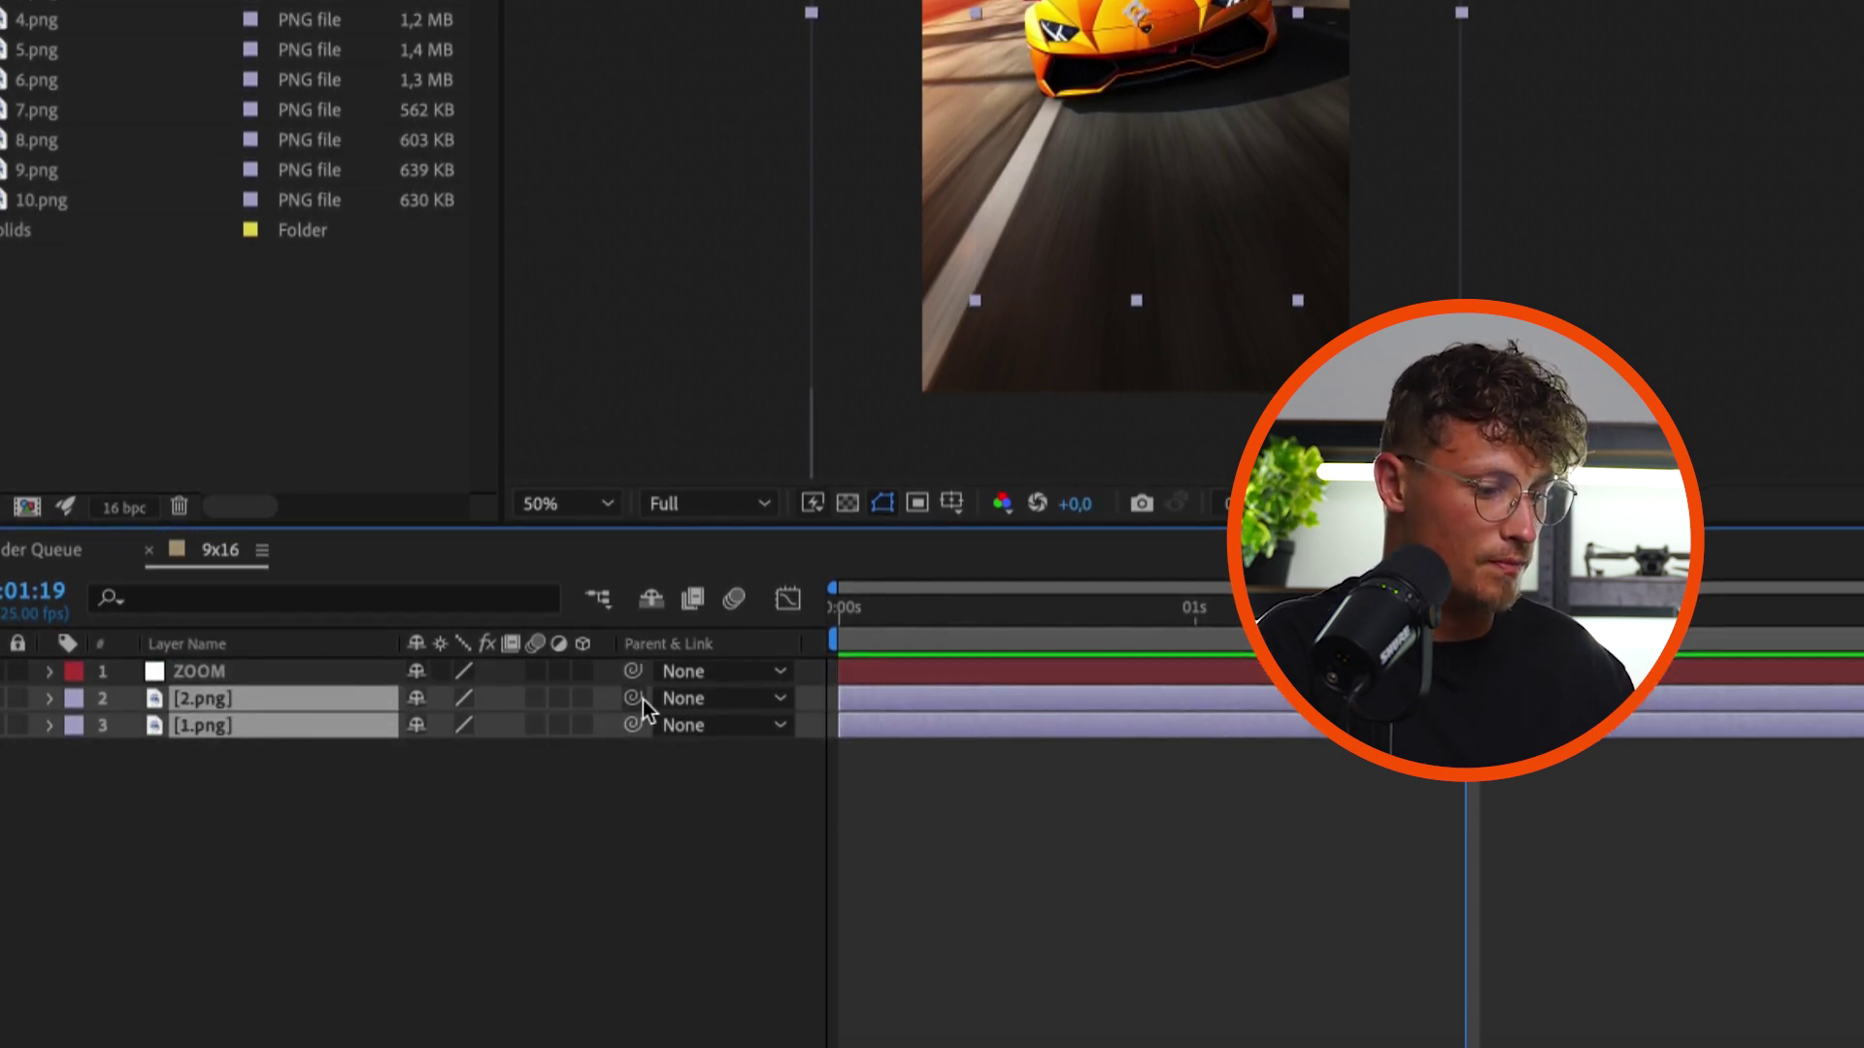
{"action": "left_click_drag", "start_coordinate": [641, 701], "coordinate": [265, 675]}
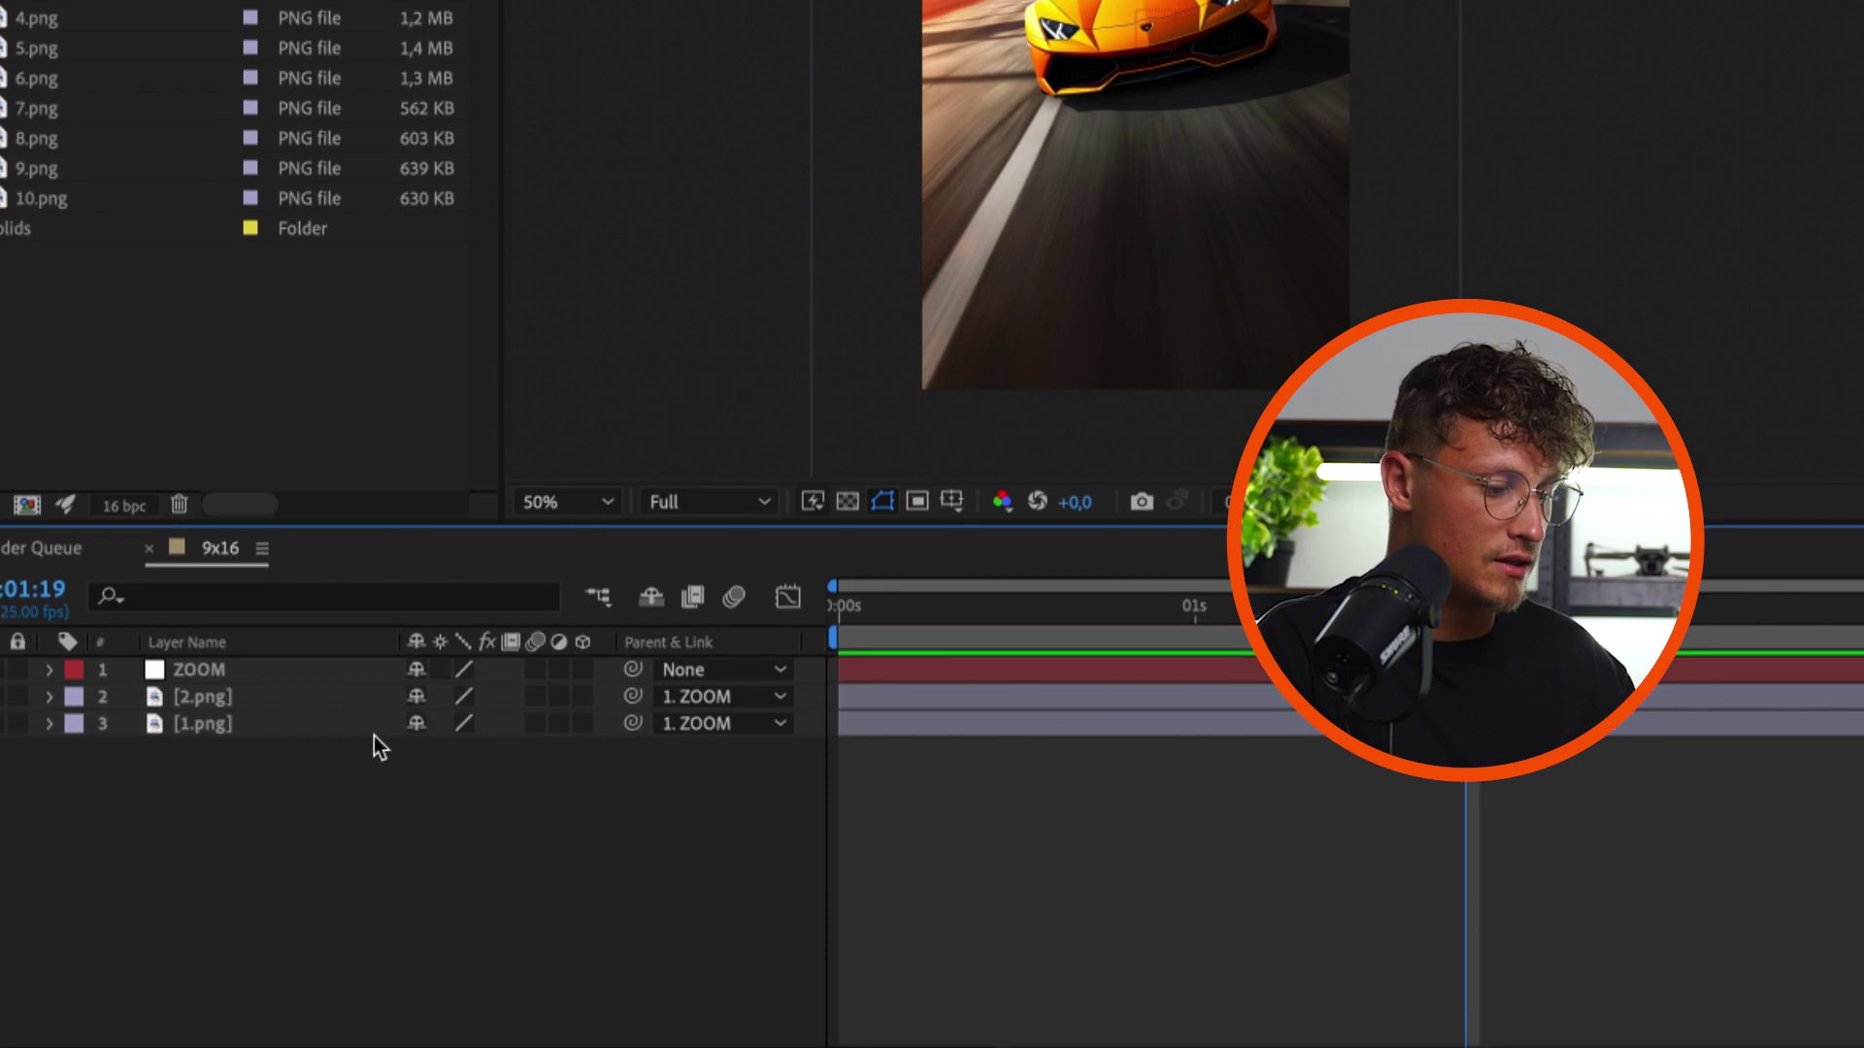
{"action": "left_click", "coordinate": [270, 719]}
{"action": "left_click", "coordinate": [249, 679], "text": "shift"}
{"action": "left_click", "coordinate": [574, 769]}
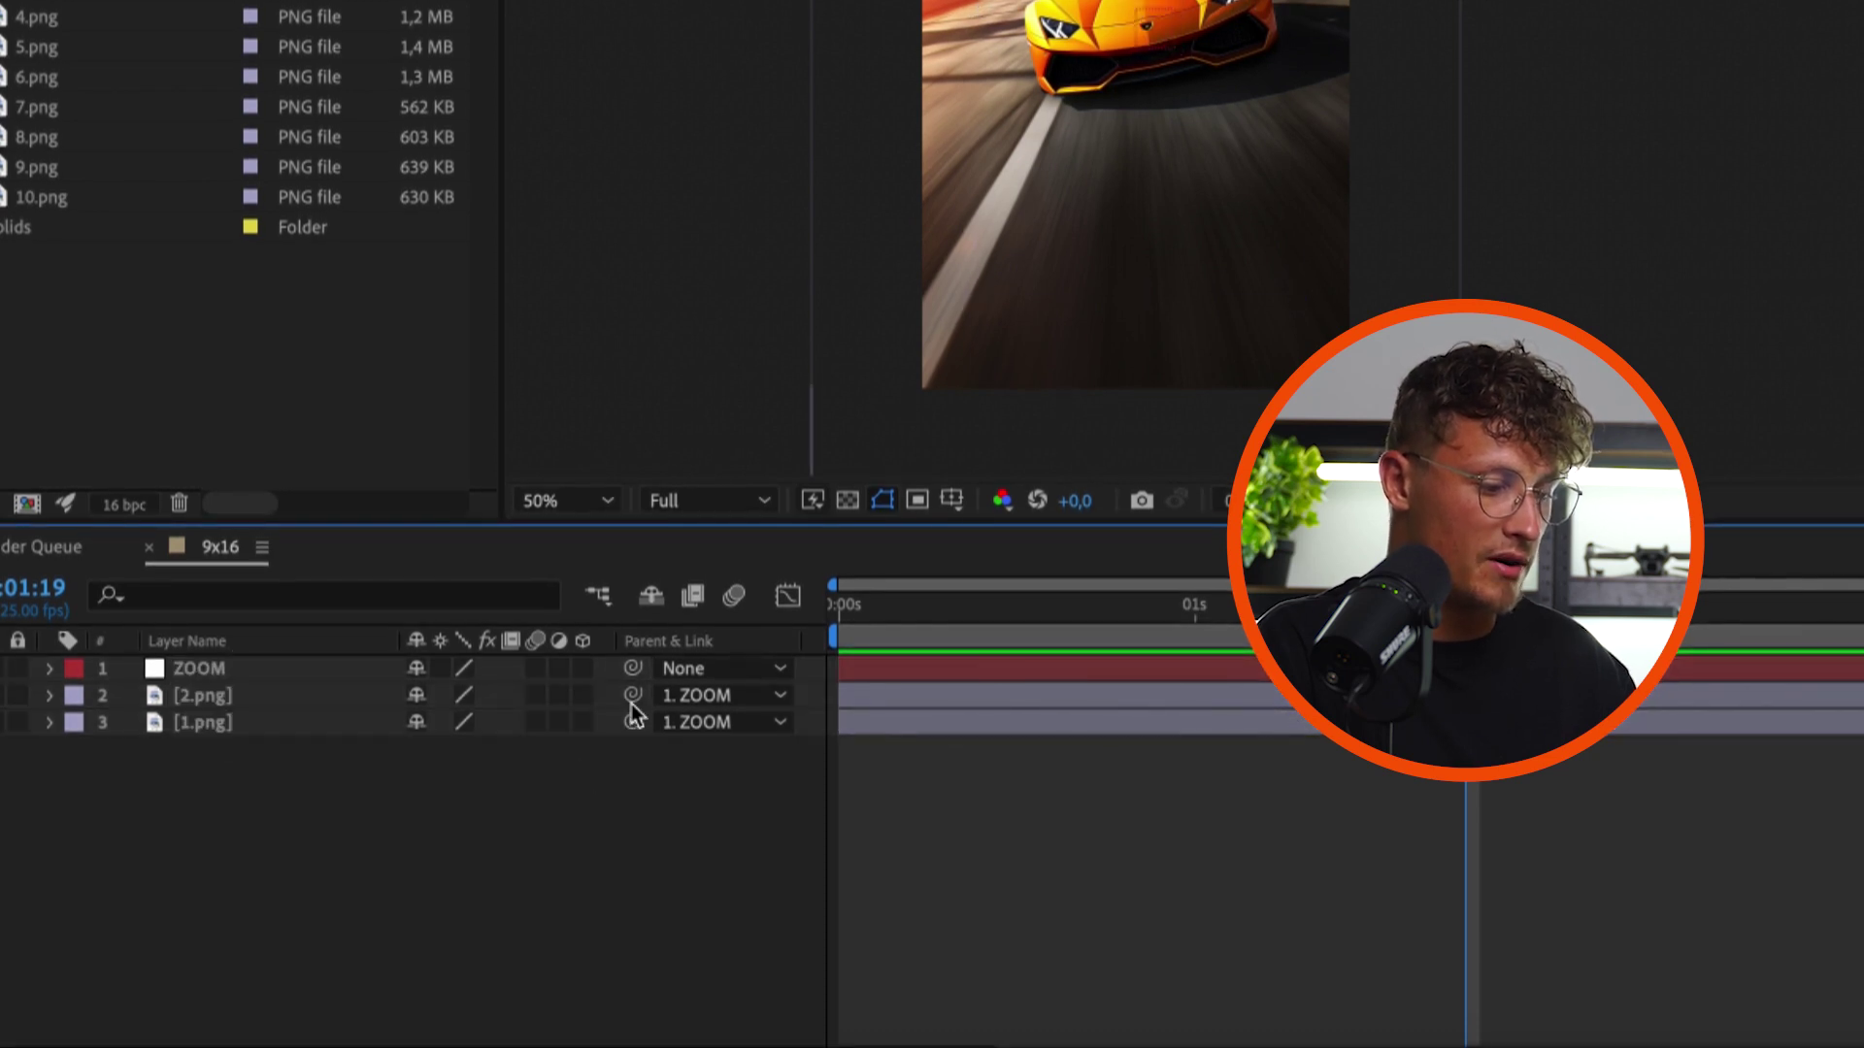
Test the zoom by scaling the ZOOM null up to 134%, and leave its scale at 92%
{"action": "left_click", "coordinate": [225, 664]}
{"action": "key", "text": "s"}
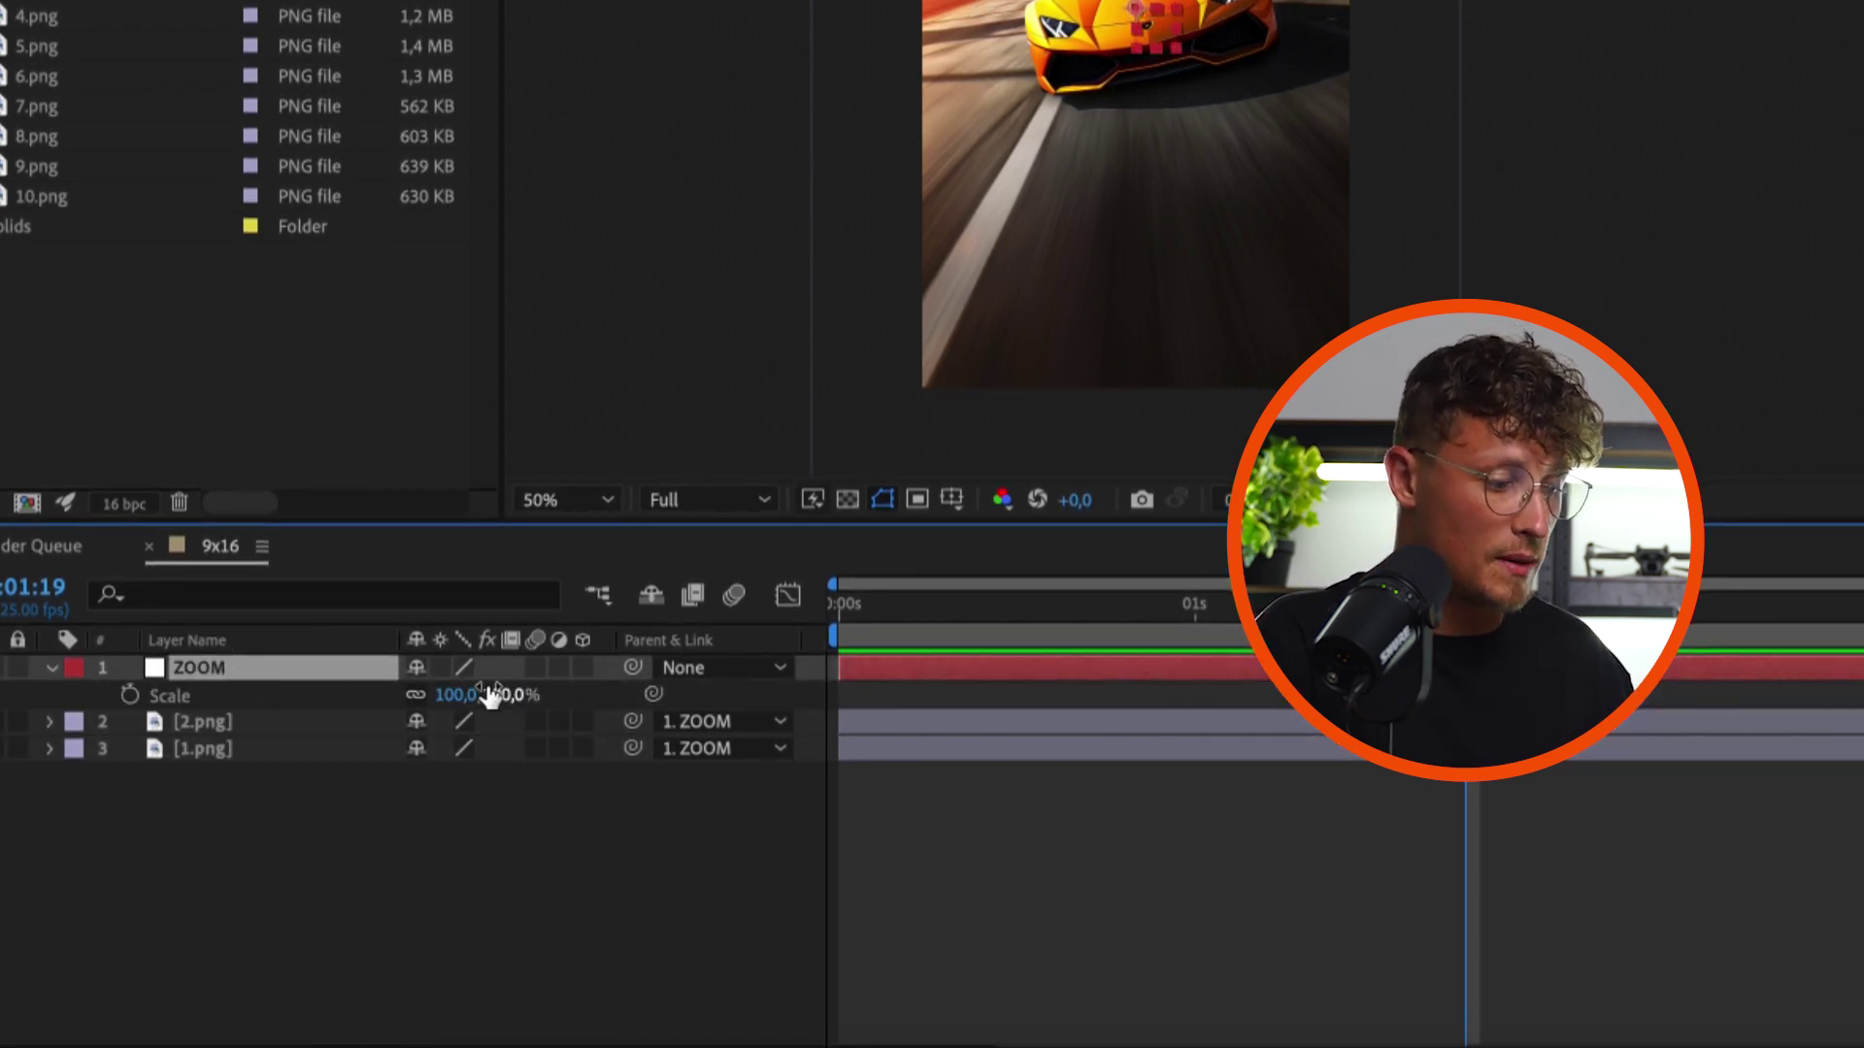
{"action": "left_click_drag", "start_coordinate": [505, 695], "coordinate": [605, 705]}
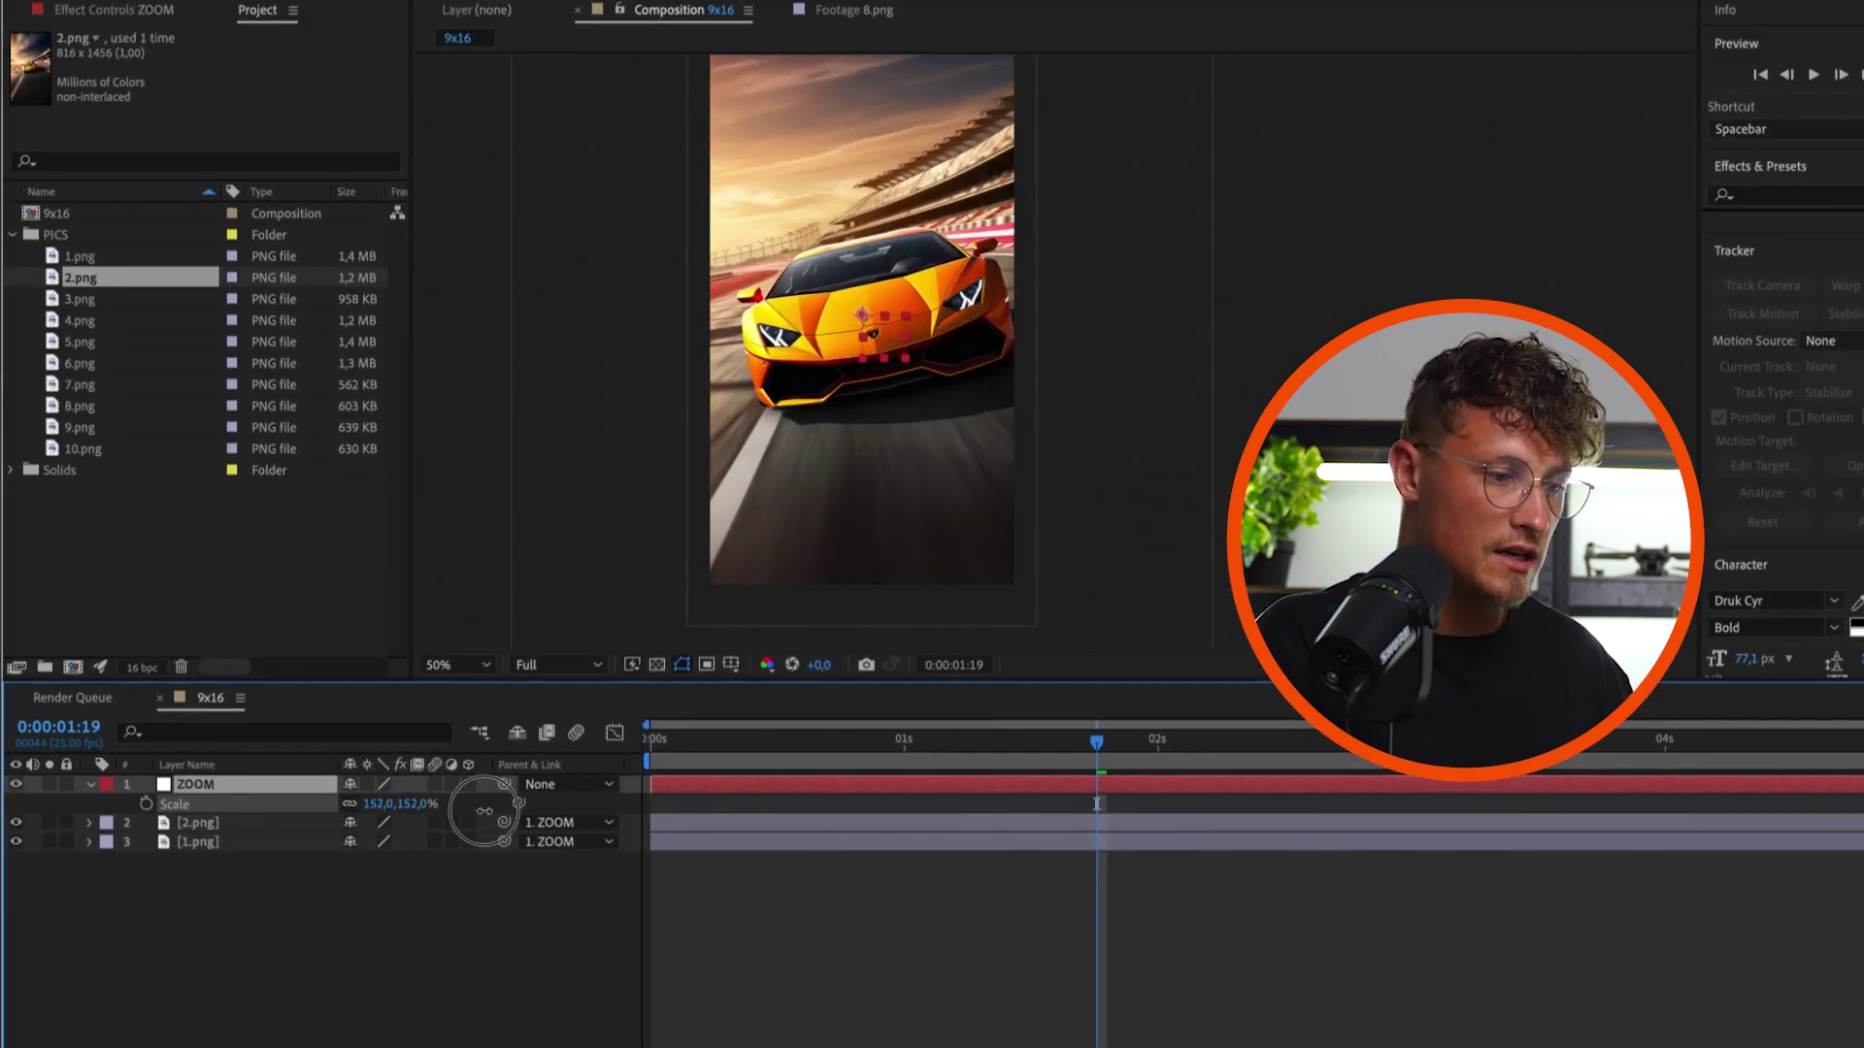
{"action": "mouse_move", "coordinate": [483, 811]}
{"action": "left_mouse_down"}
{"action": "mouse_move", "coordinate": [291, 806]}
{"action": "mouse_move", "coordinate": [475, 806]}
{"action": "mouse_move", "coordinate": [456, 808]}
{"action": "left_mouse_up"}
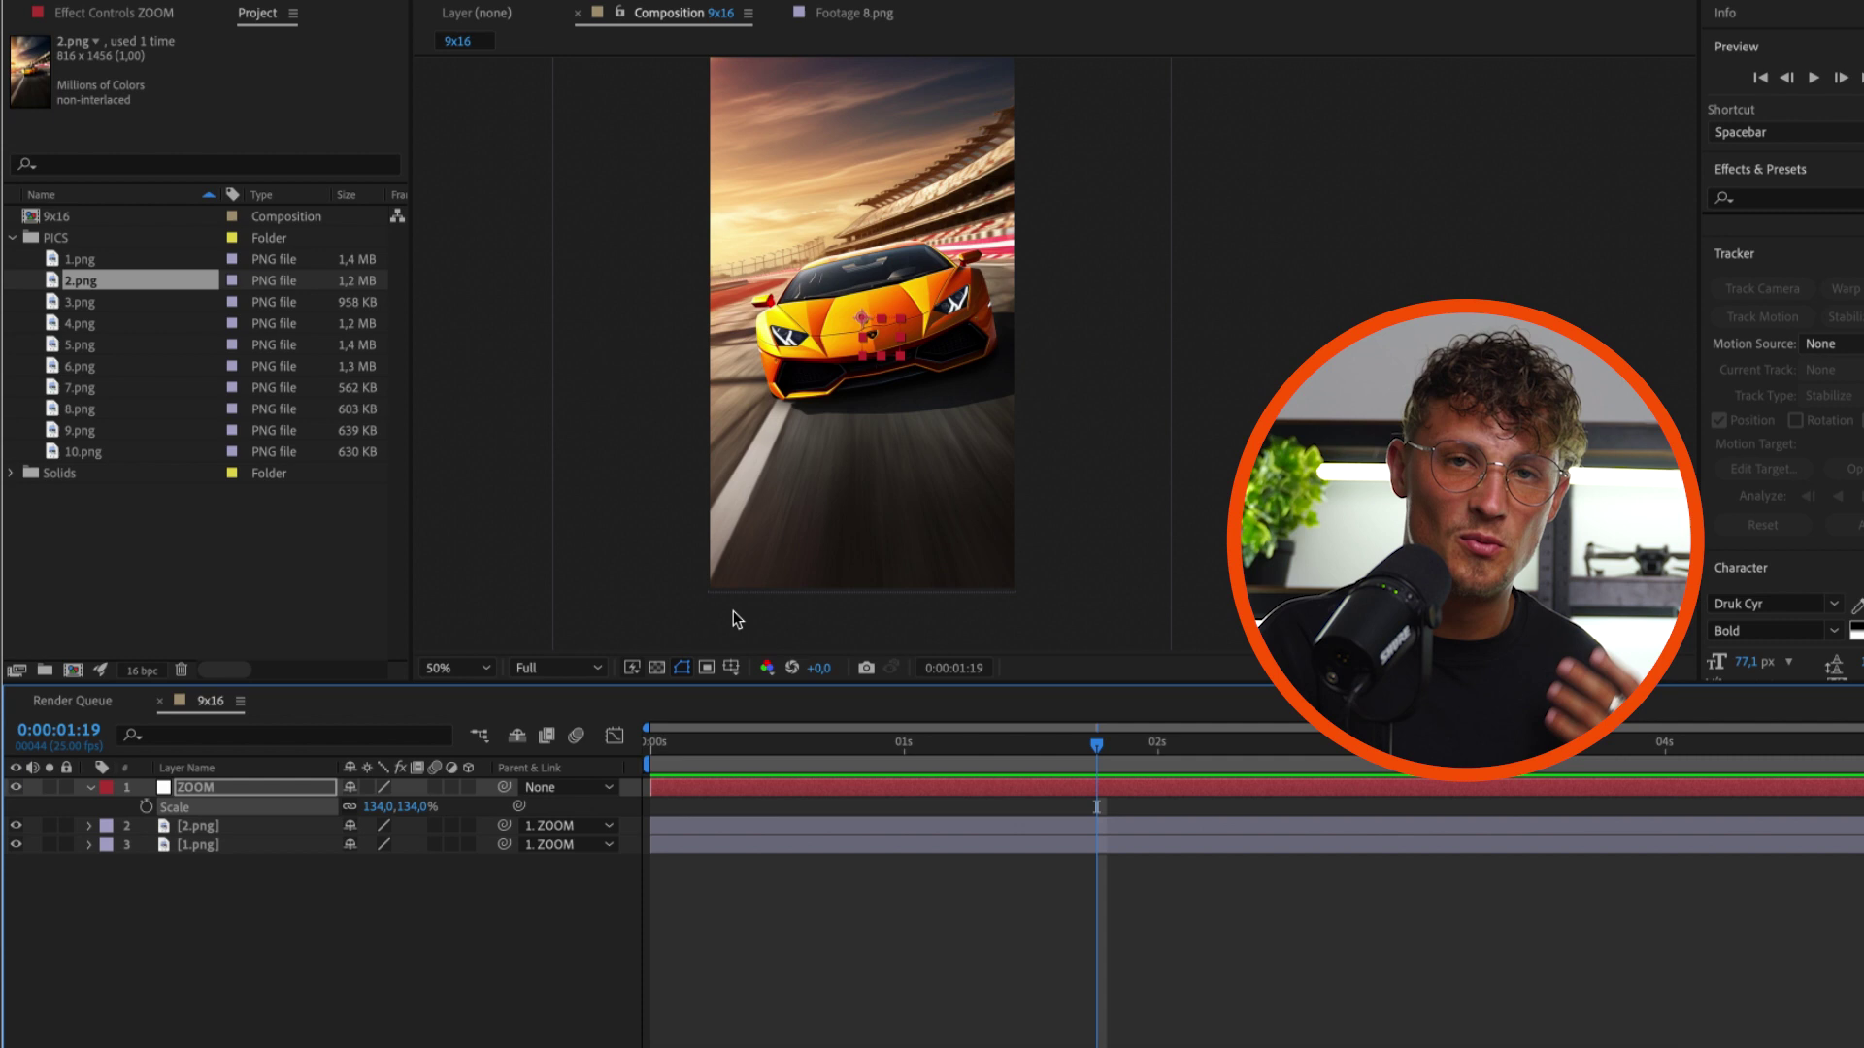
{"action": "left_click_drag", "start_coordinate": [413, 806], "coordinate": [374, 805]}
Add 3.png as a layer directly below ZOOM and lower its opacity to 75%
{"action": "left_click", "coordinate": [85, 302]}
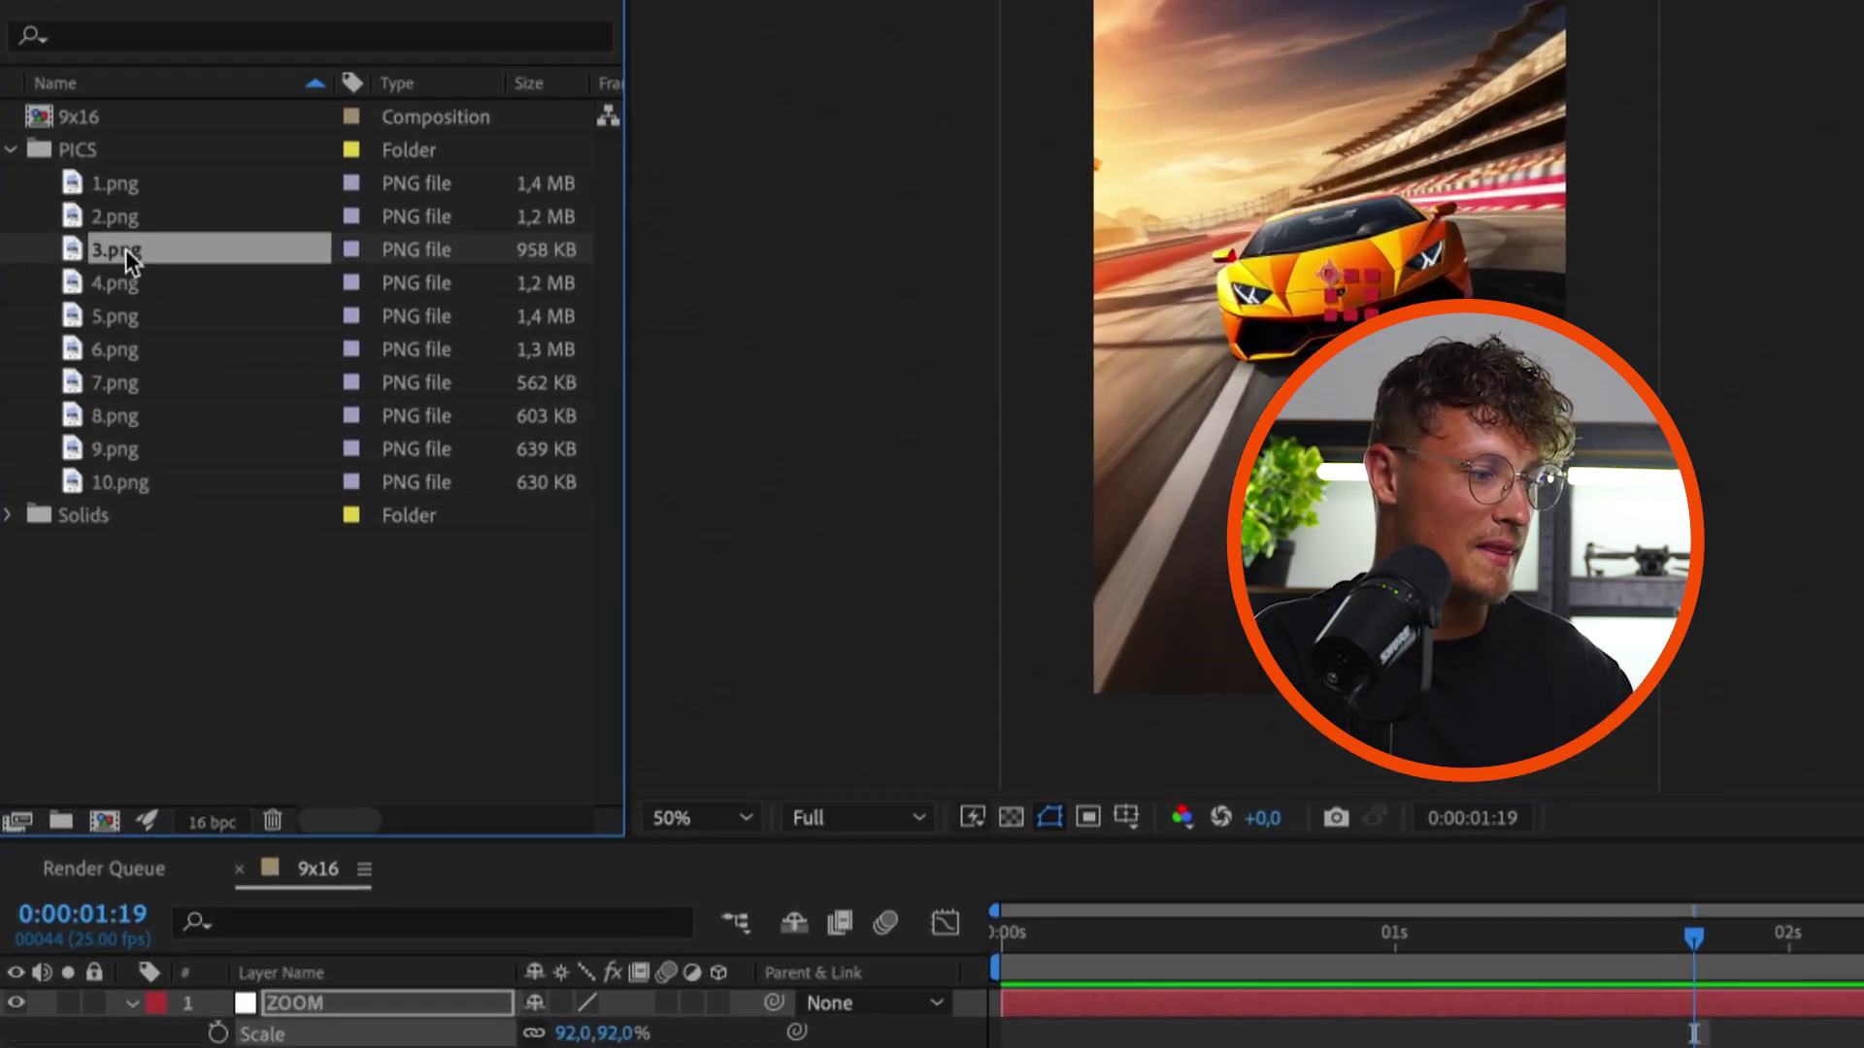
{"action": "left_click_drag", "start_coordinate": [125, 249], "coordinate": [366, 707]}
{"action": "key", "text": "t"}
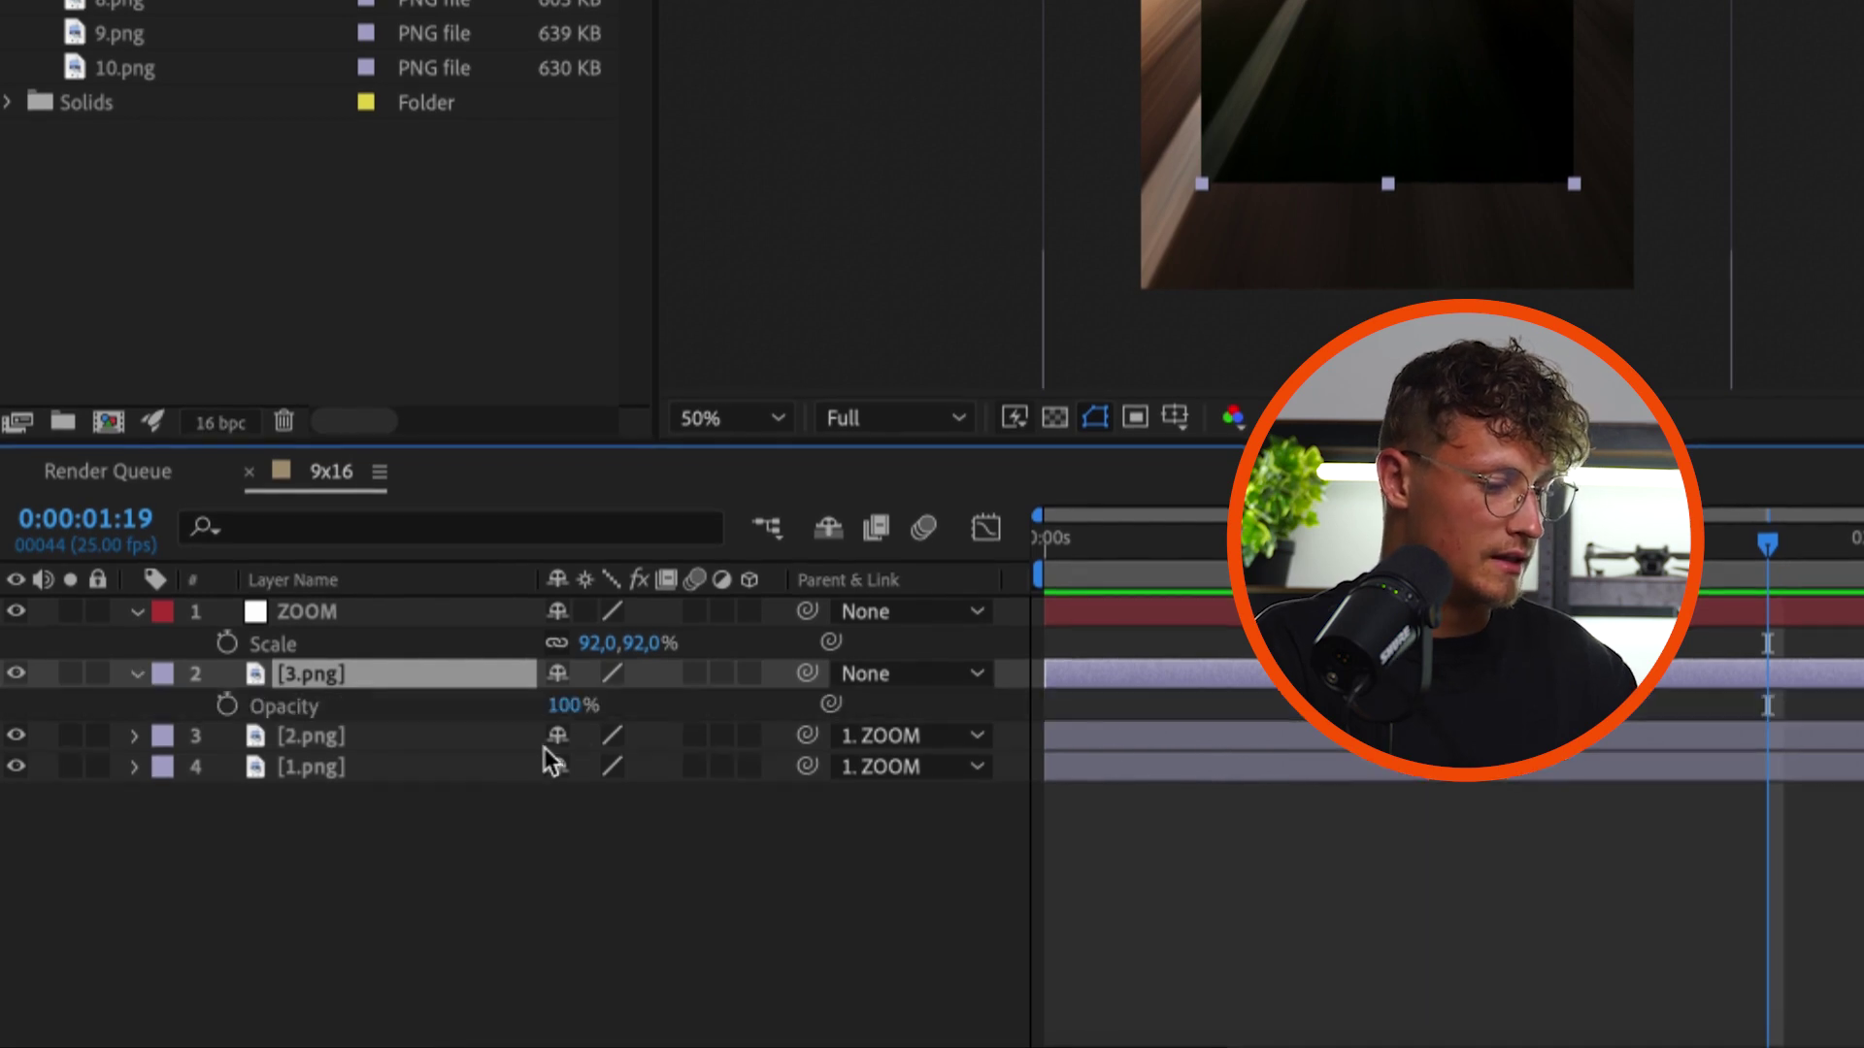
{"action": "left_click_drag", "start_coordinate": [574, 708], "coordinate": [532, 715]}
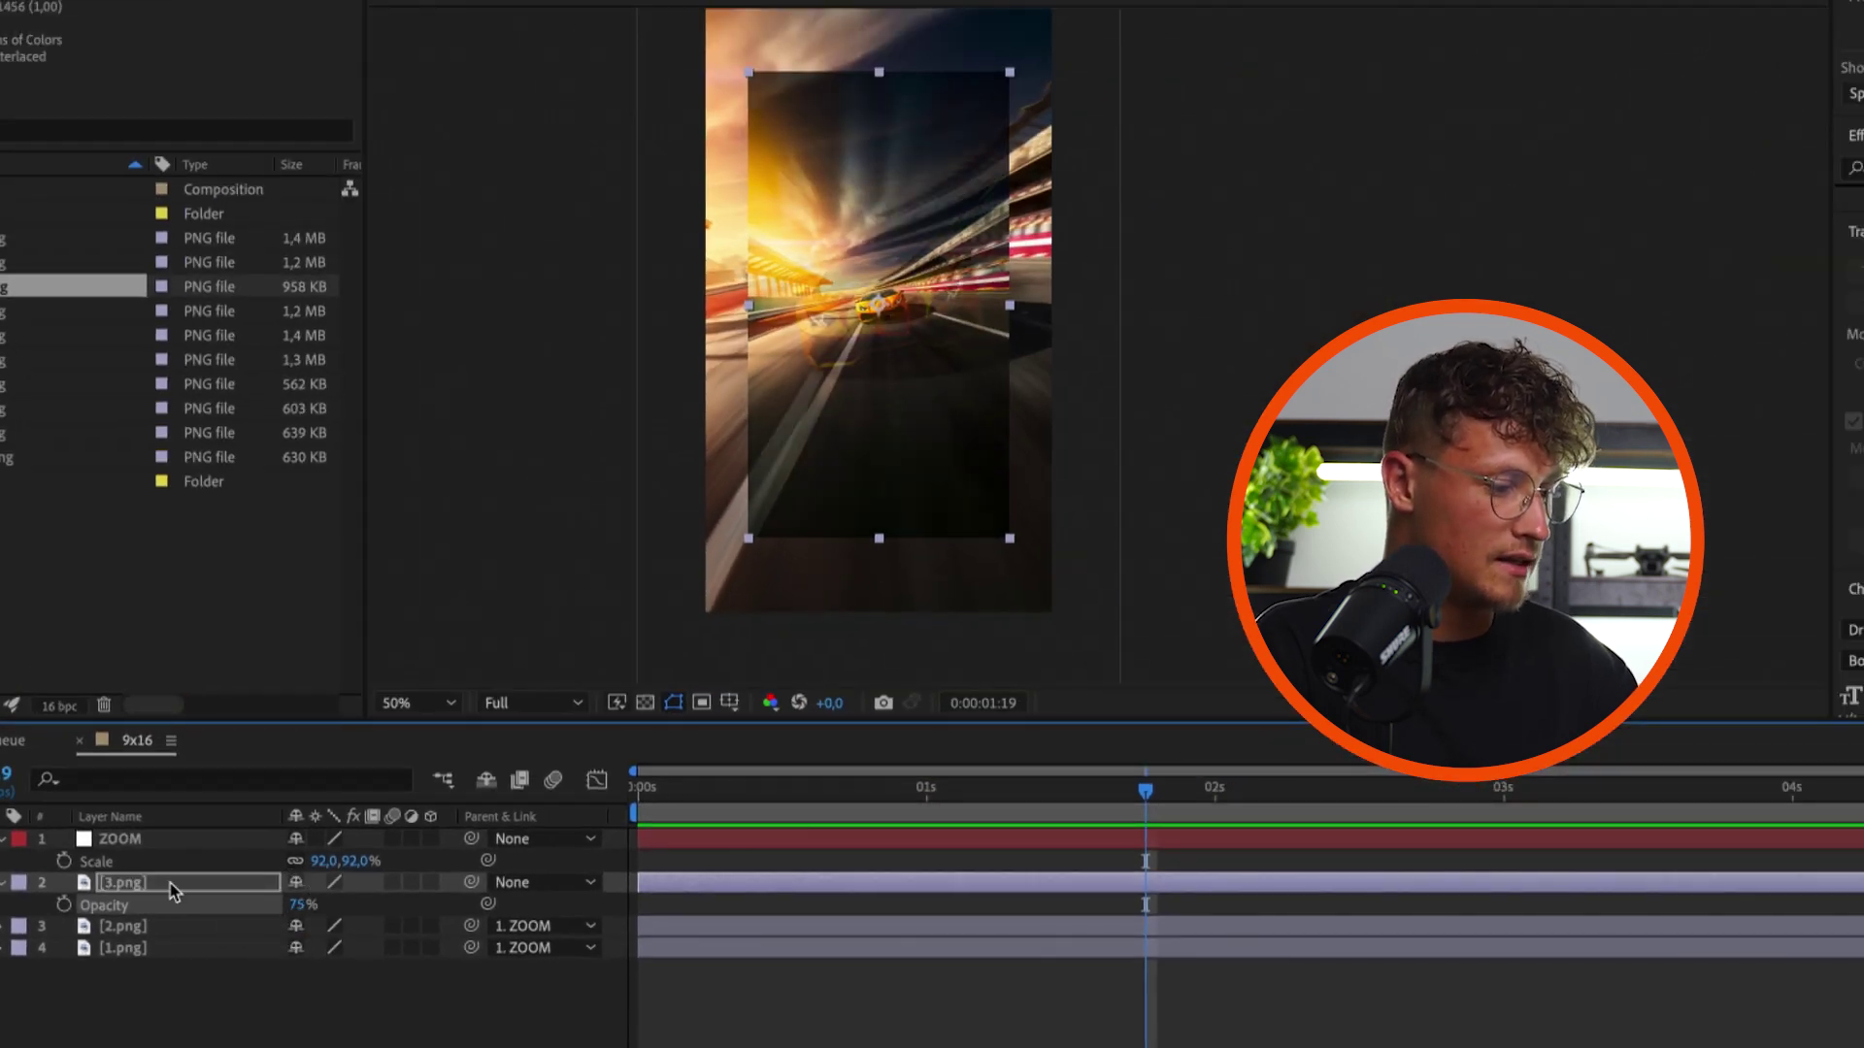
Scale 3.png to 371% so its car matches the layers beneath, and reduce the scale of ZOOM to 59% and 3.png to 238%
{"action": "left_click_drag", "start_coordinate": [365, 900], "coordinate": [679, 879]}
{"action": "scroll", "coordinate": [881, 330], "scroll_direction": "up", "scroll_amount": 5}
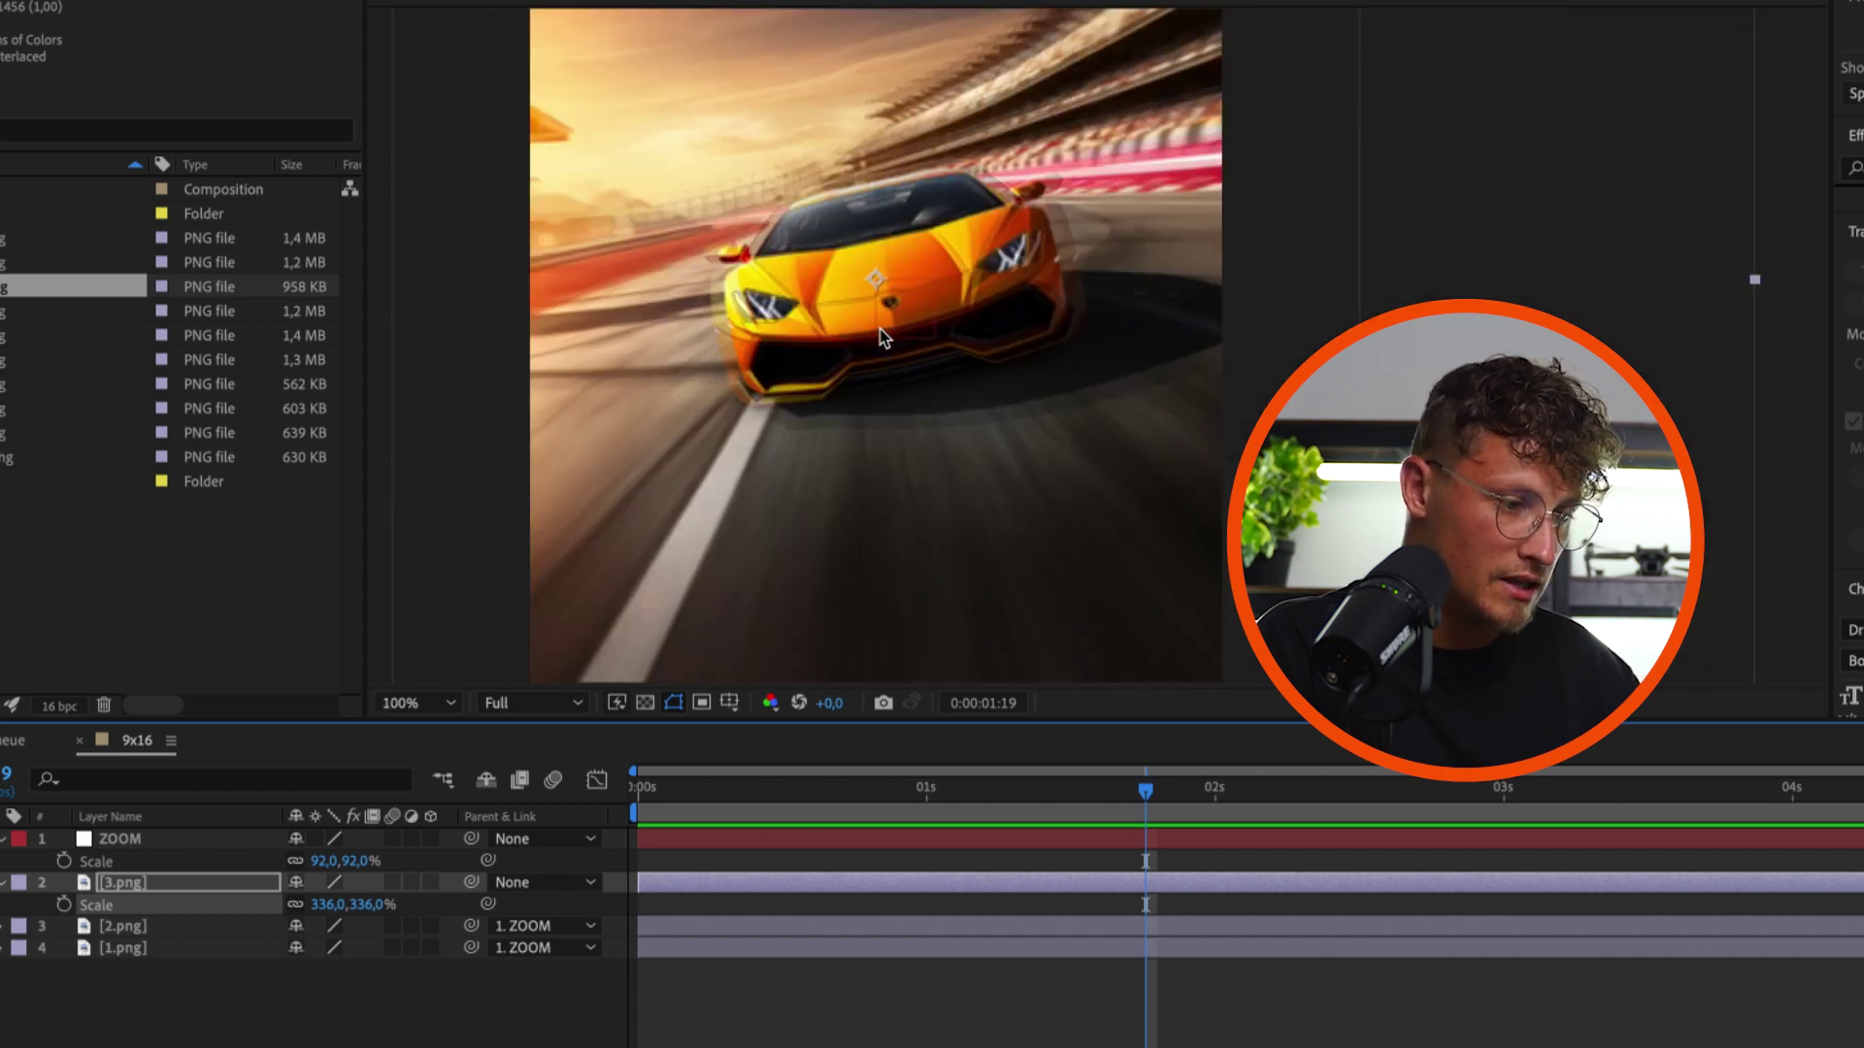
{"action": "scroll", "coordinate": [881, 331], "scroll_direction": "down", "scroll_amount": 3}
{"action": "left_click_drag", "start_coordinate": [367, 899], "coordinate": [409, 895]}
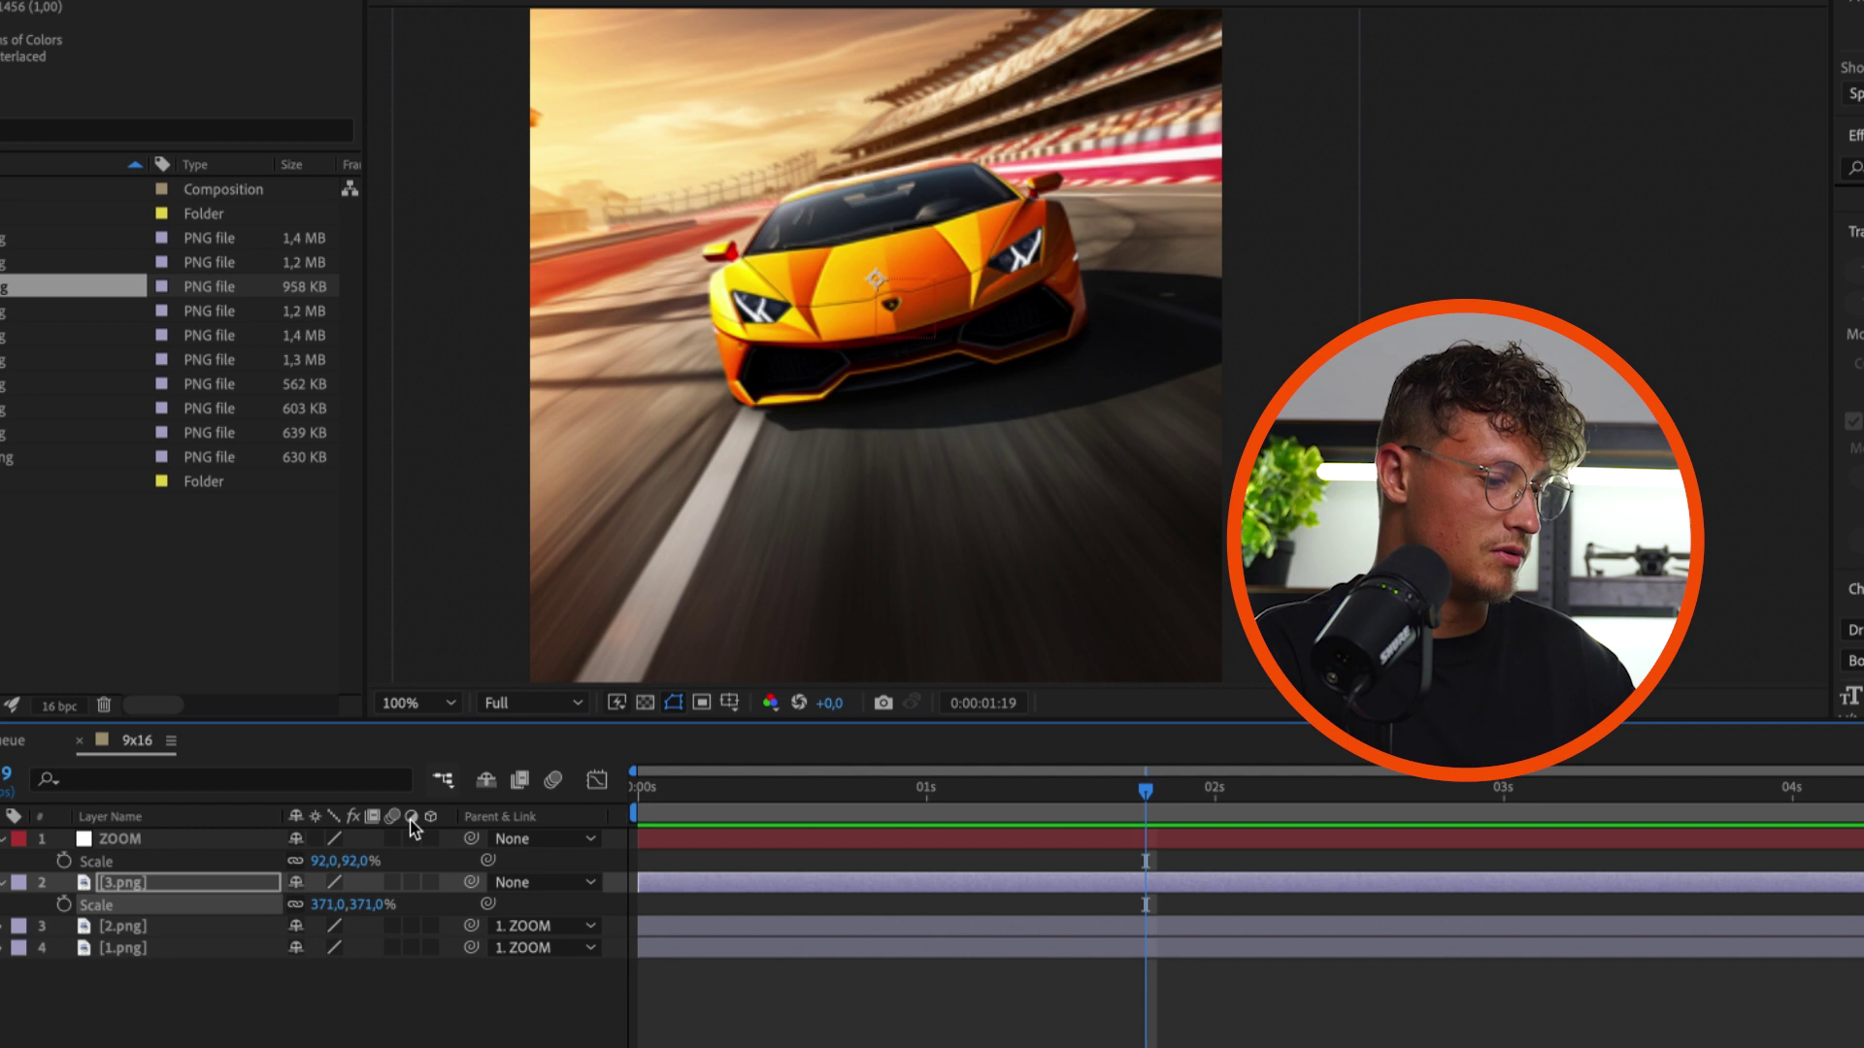
{"action": "scroll", "coordinate": [979, 347], "scroll_direction": "down", "scroll_amount": 2}
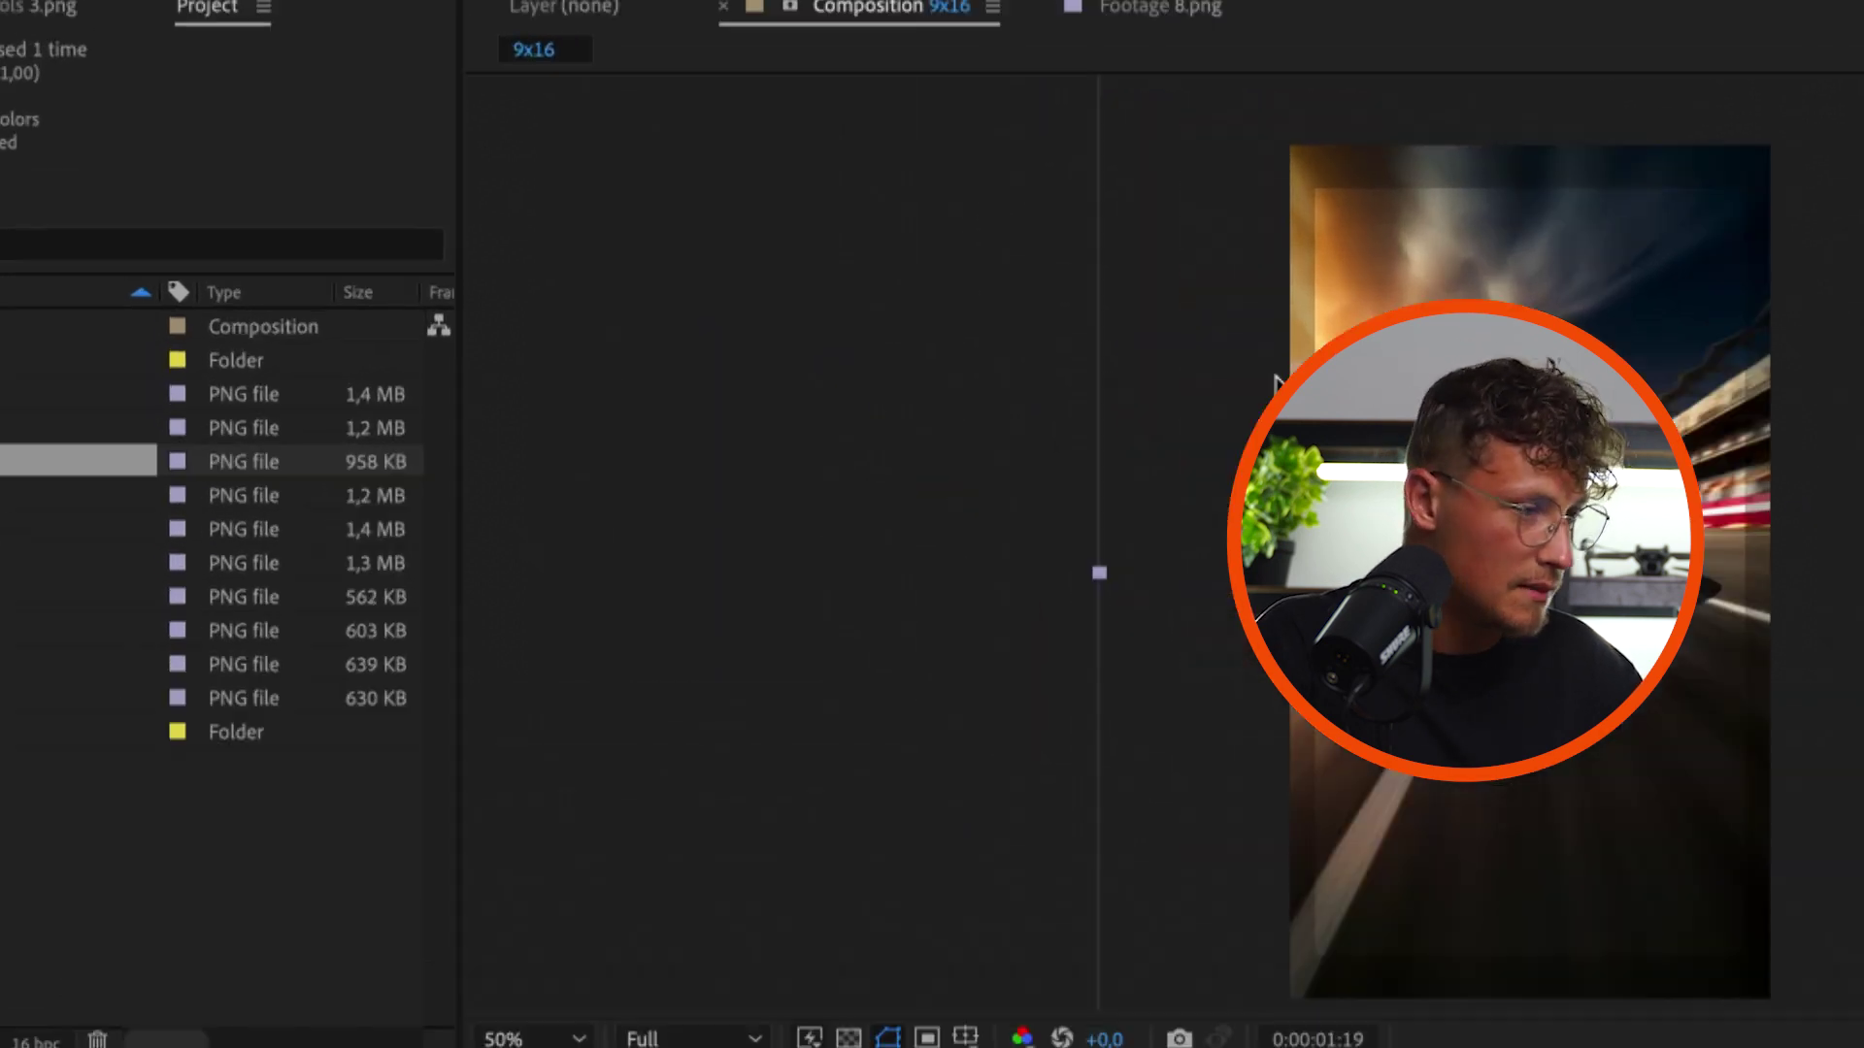
Cut an inverted rectangular mask into the 3.png layer just inside the edges of 2.png, and set the layer's opacity to 100%
{"action": "left_click", "coordinate": [432, 45]}
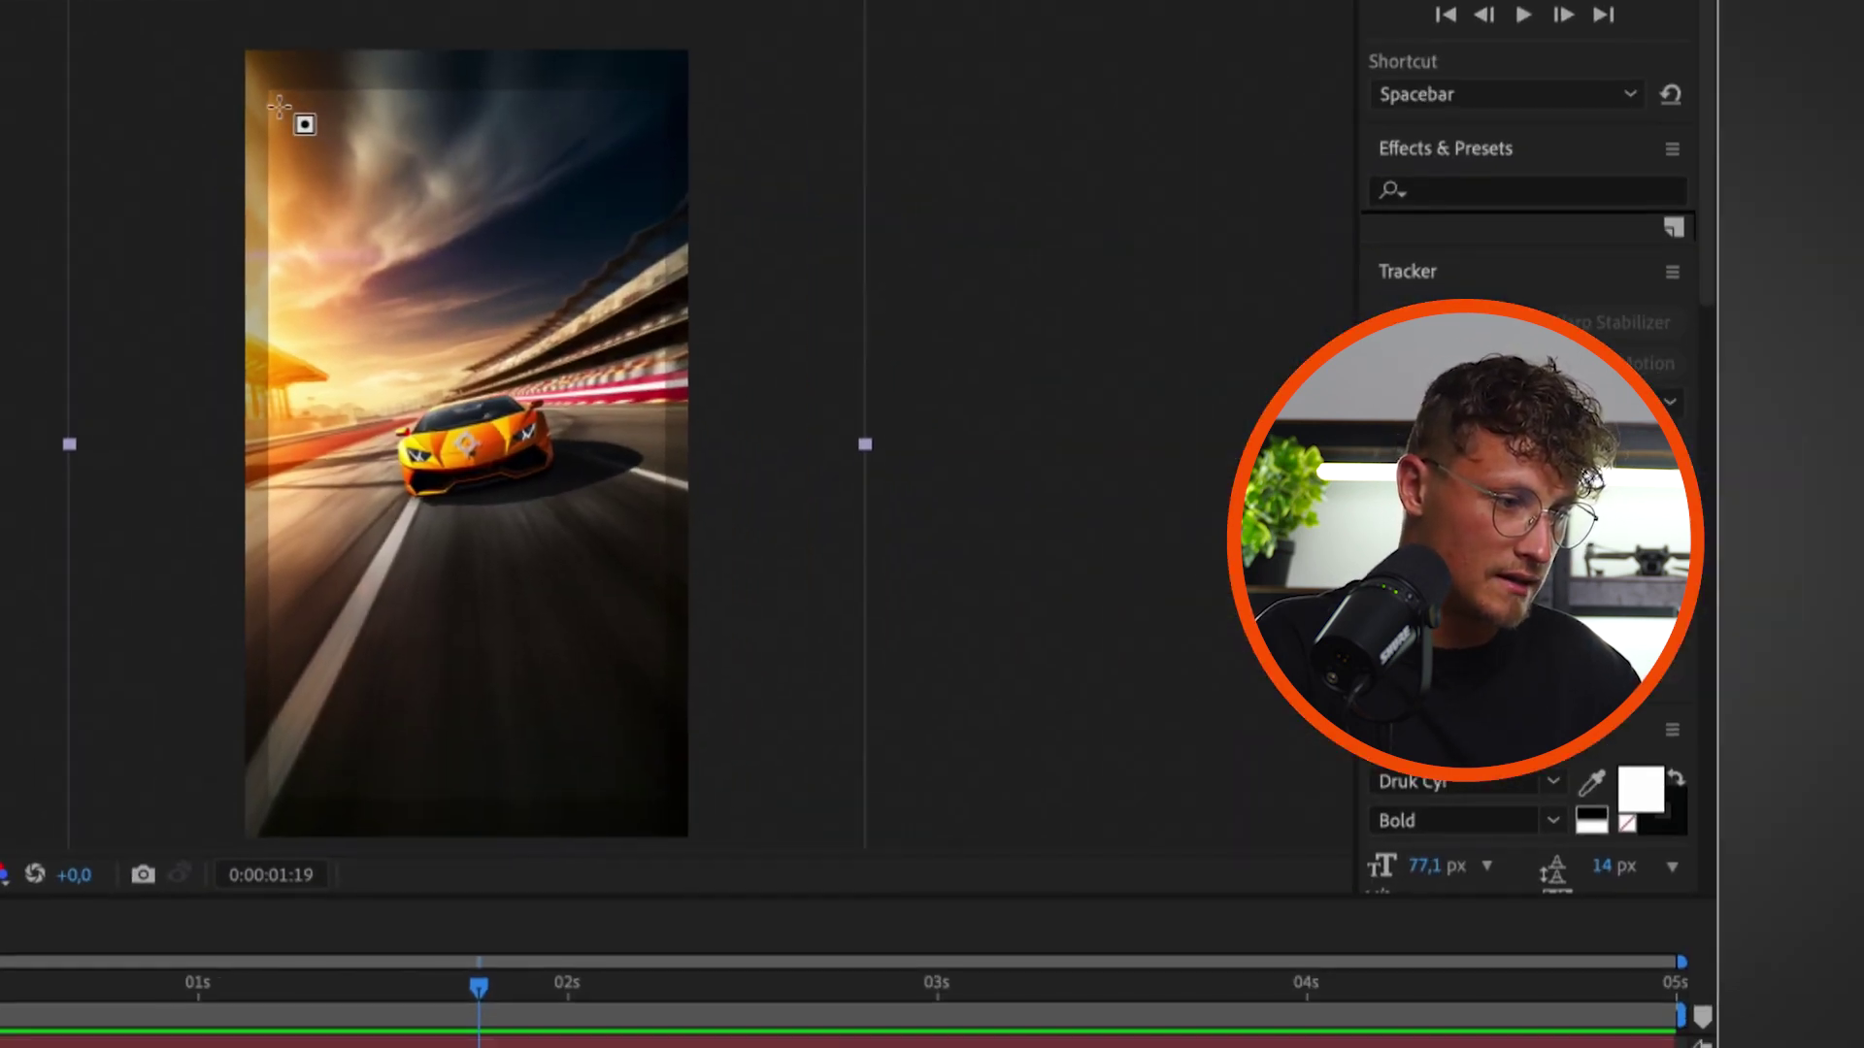
{"action": "left_click_drag", "start_coordinate": [277, 104], "coordinate": [580, 566]}
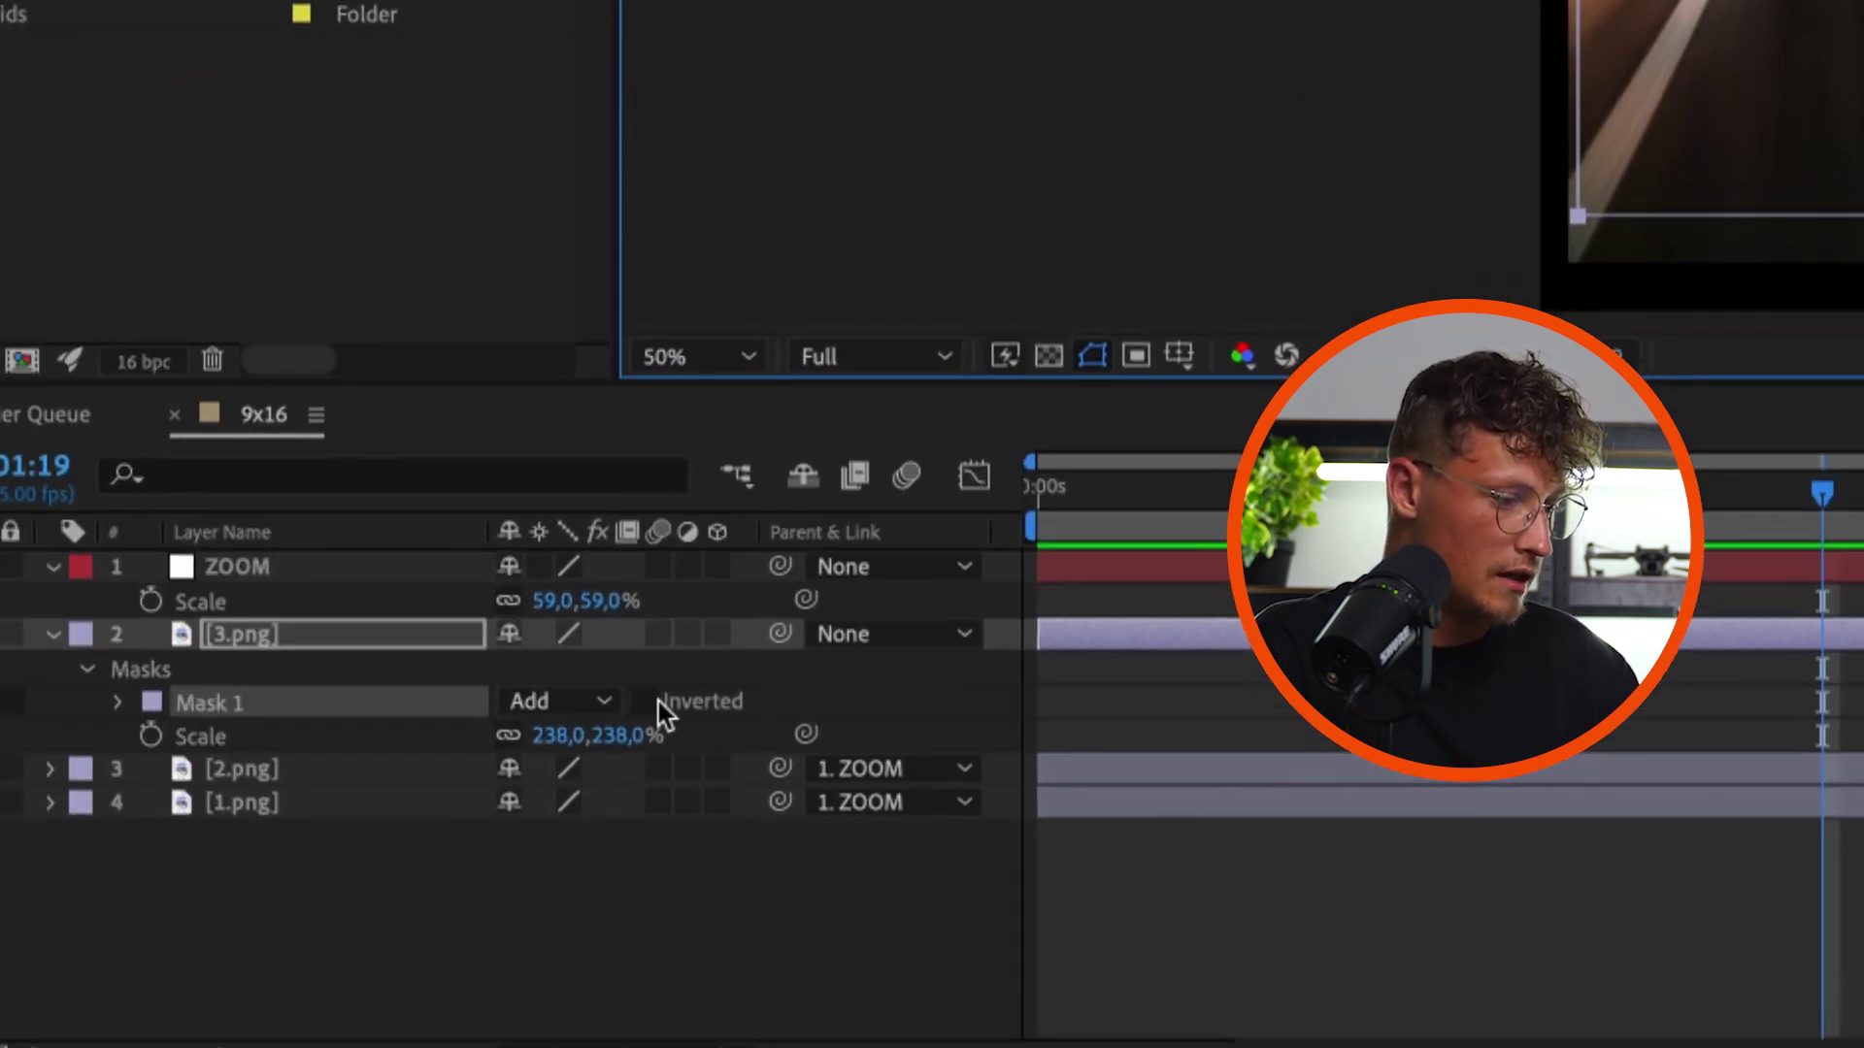
{"action": "left_click", "coordinate": [643, 705]}
{"action": "left_click", "coordinate": [126, 798]}
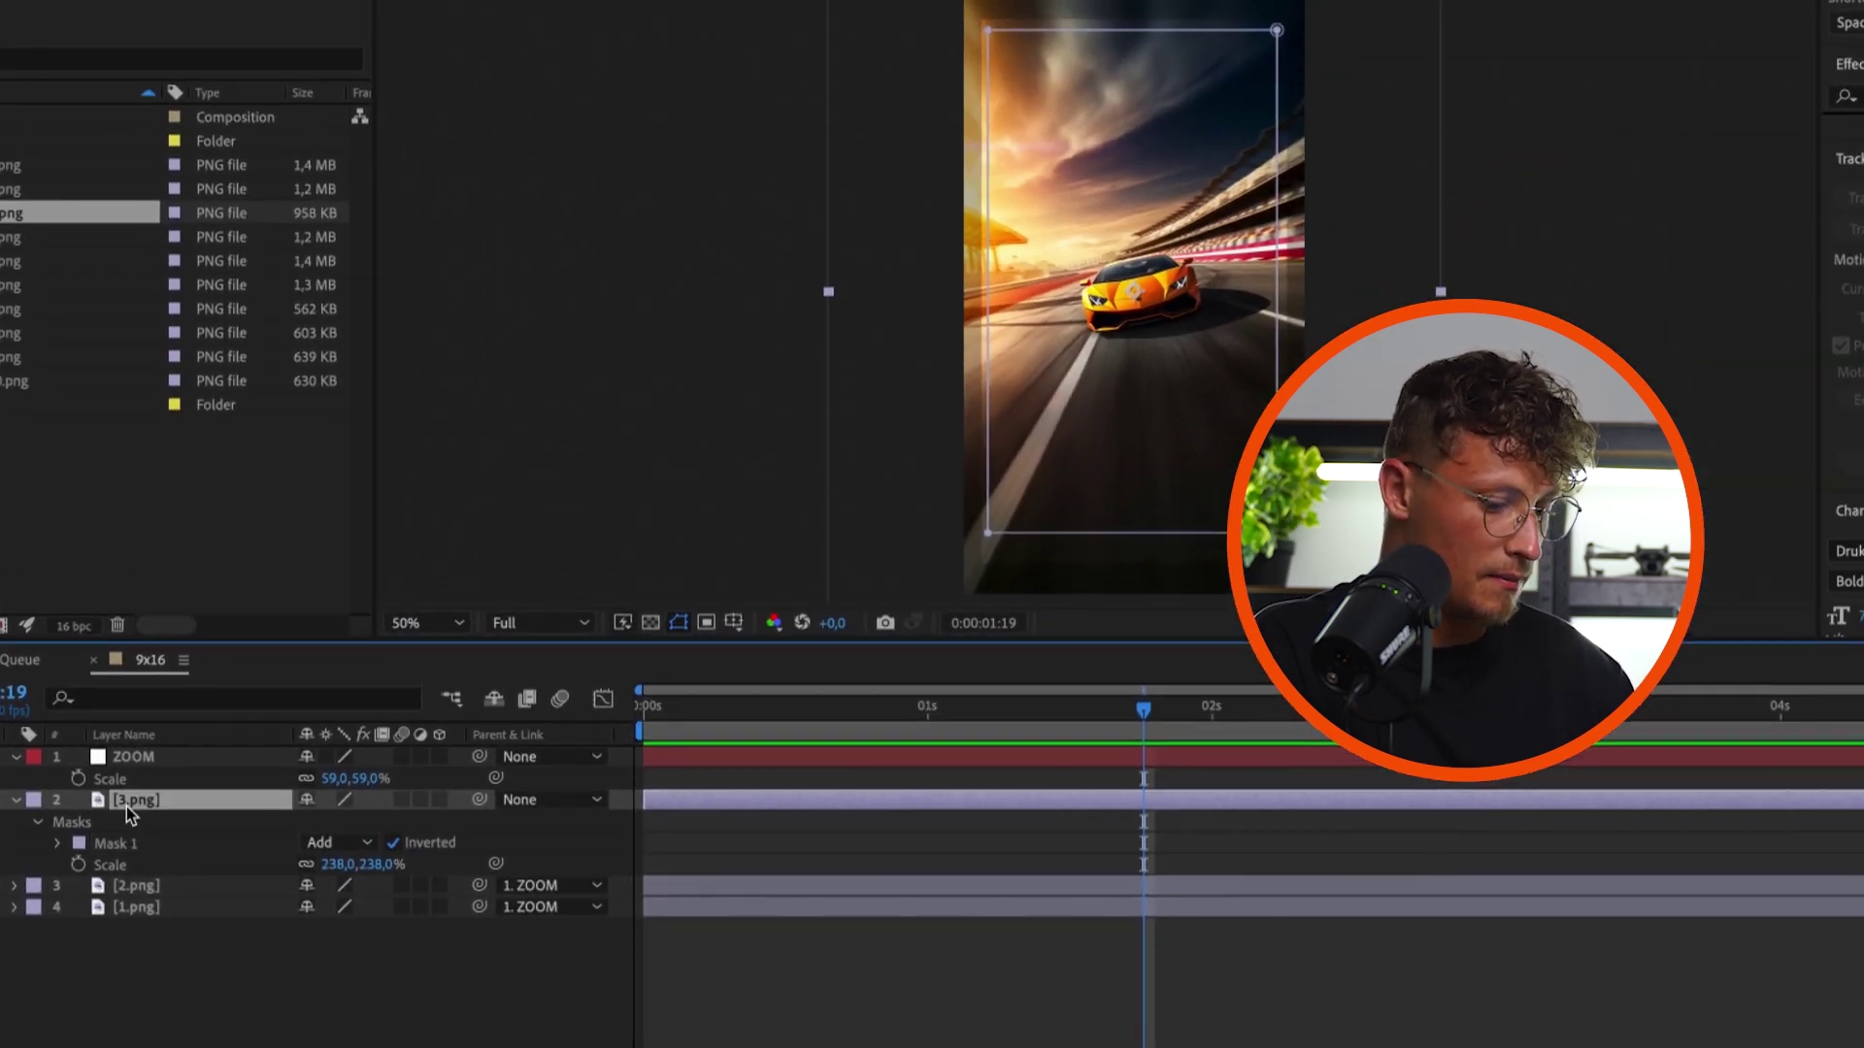
{"action": "key", "text": "t"}
{"action": "left_click_drag", "start_coordinate": [307, 833], "coordinate": [408, 837]}
{"action": "left_click", "coordinate": [458, 971]}
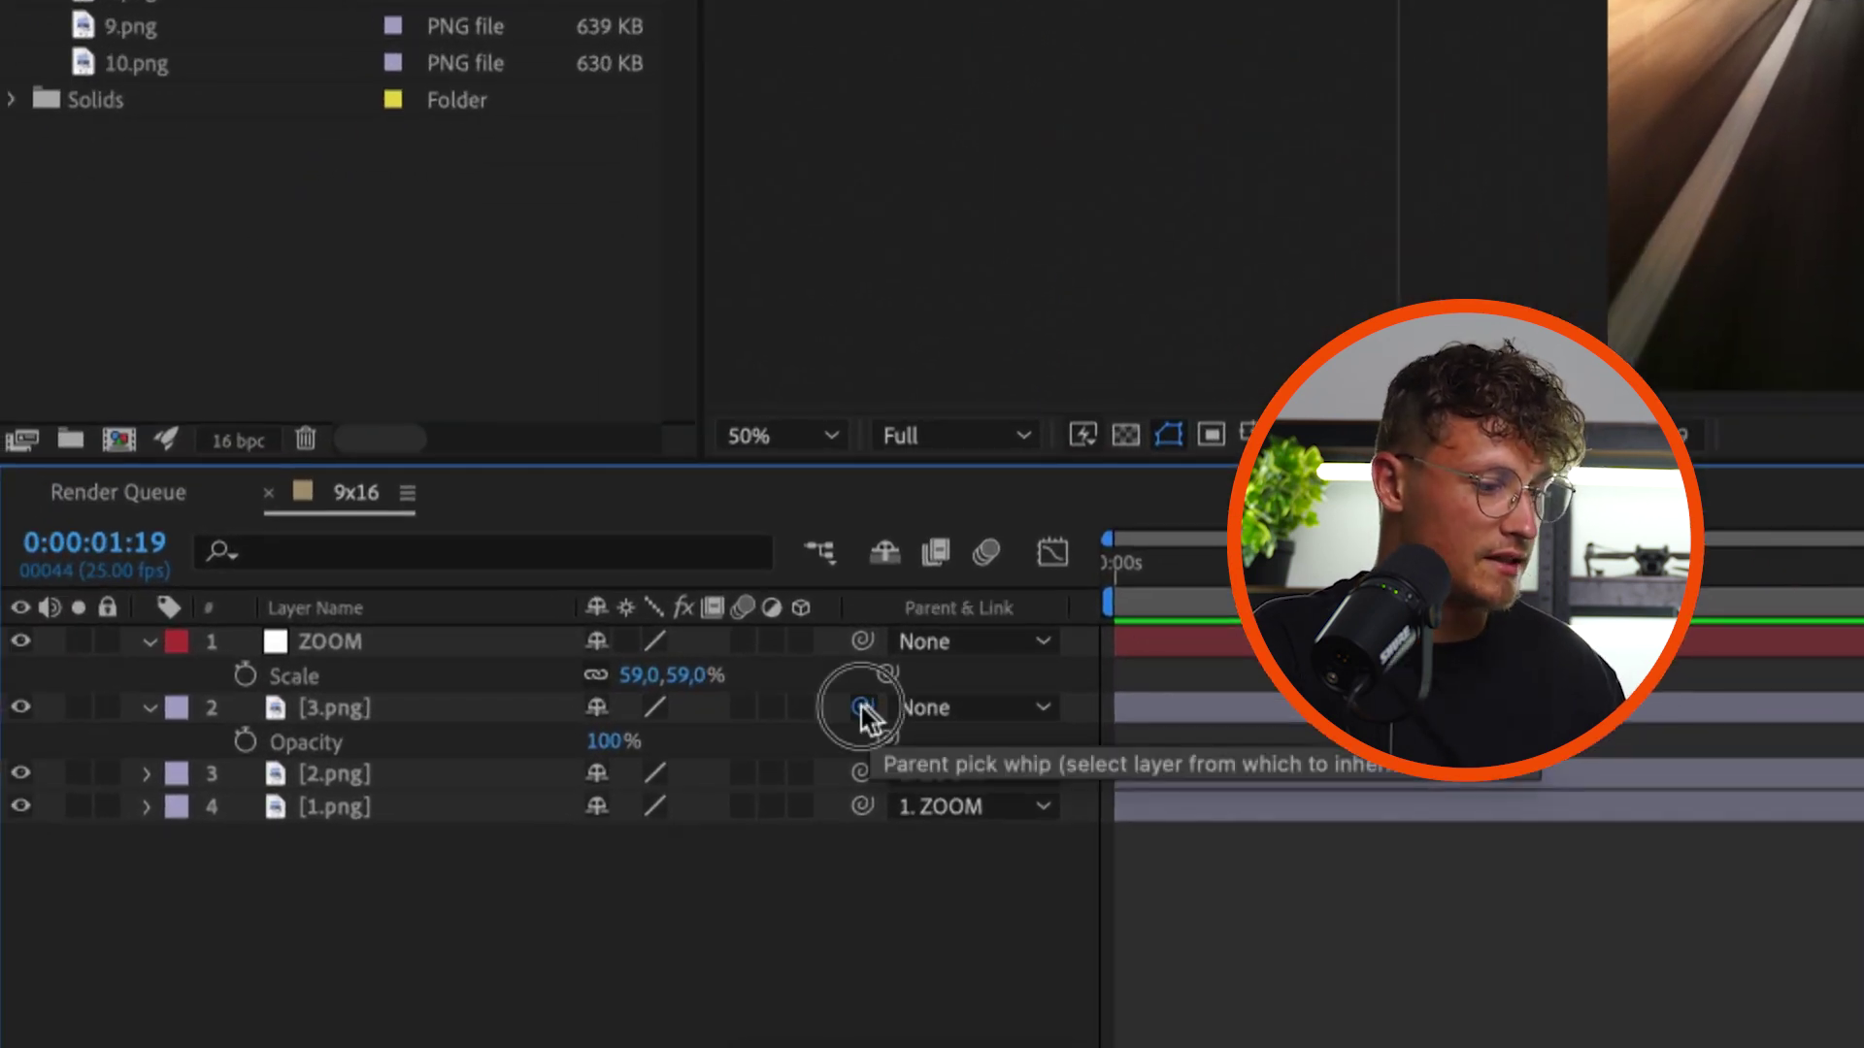
Parent the 3.png layer to ZOOM and vary the null's scale to test the zoom through the stacked images
{"action": "left_click_drag", "start_coordinate": [861, 707], "coordinate": [423, 638]}
{"action": "left_click", "coordinate": [423, 640]}
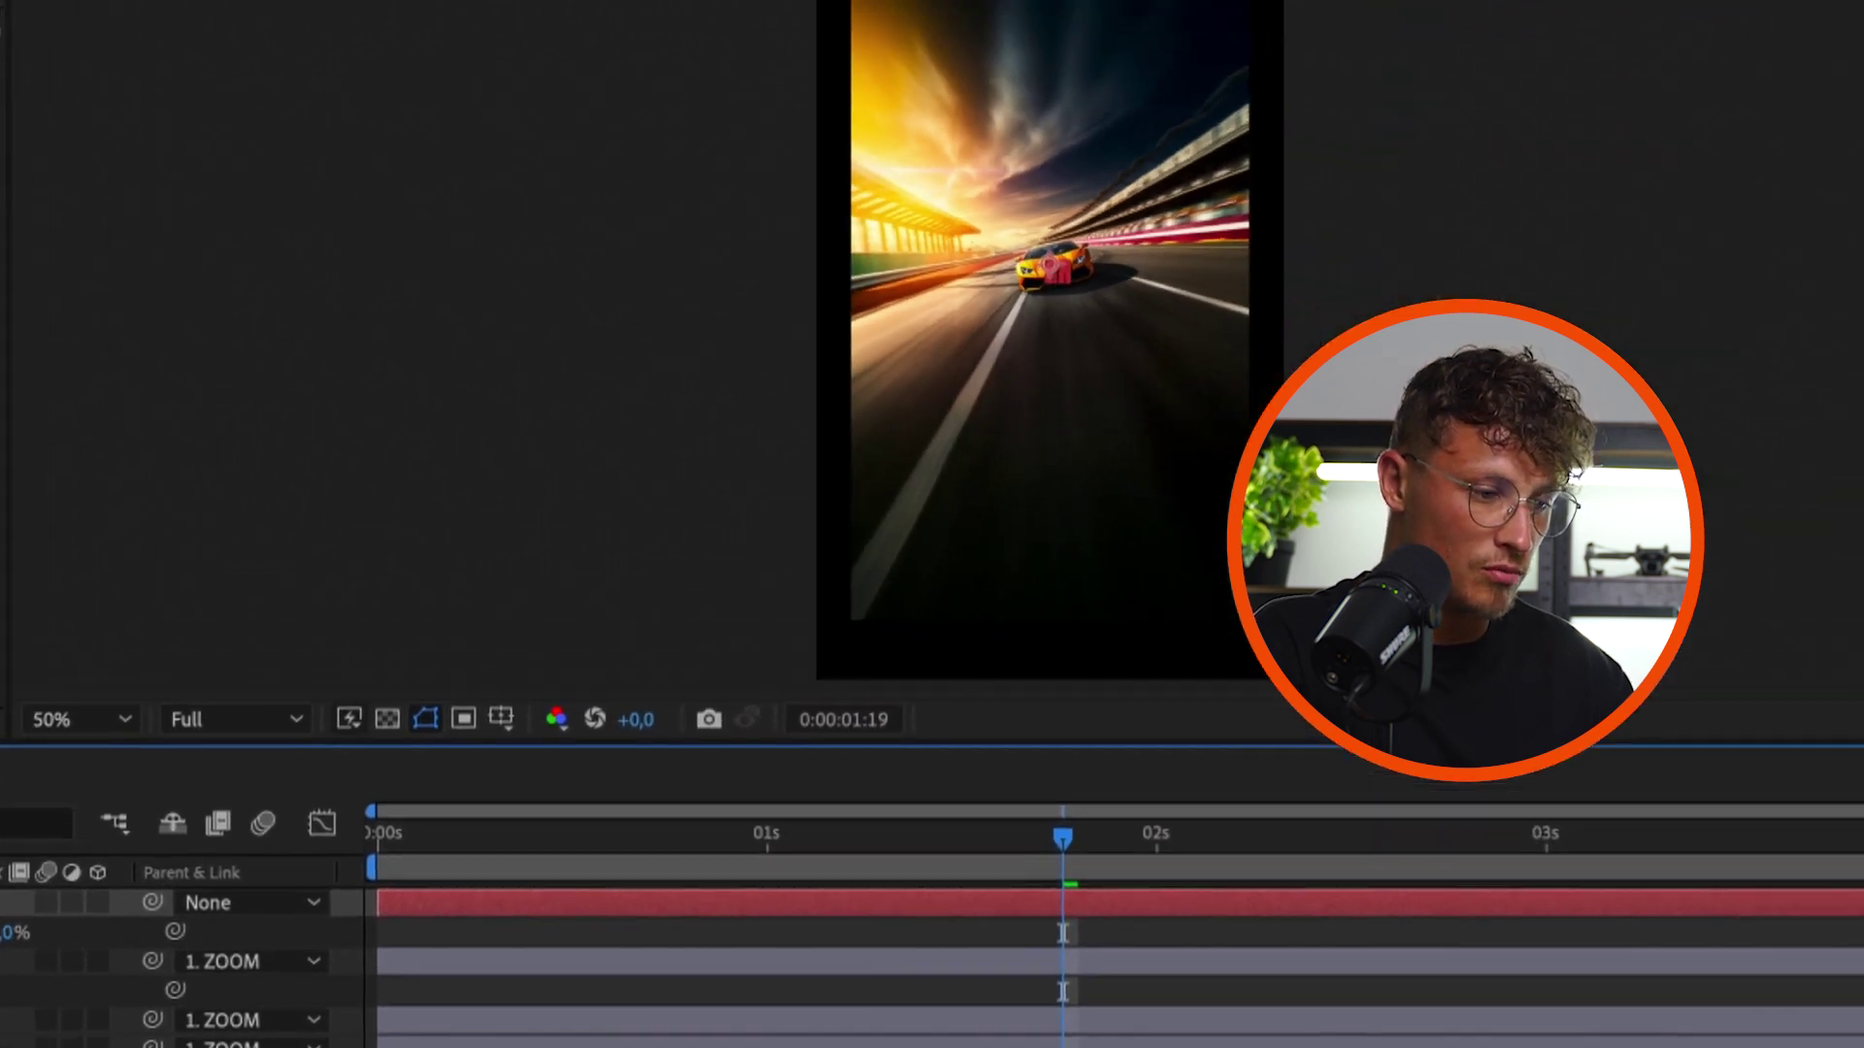
{"action": "left_click_drag", "start_coordinate": [12, 932], "coordinate": [58, 932]}
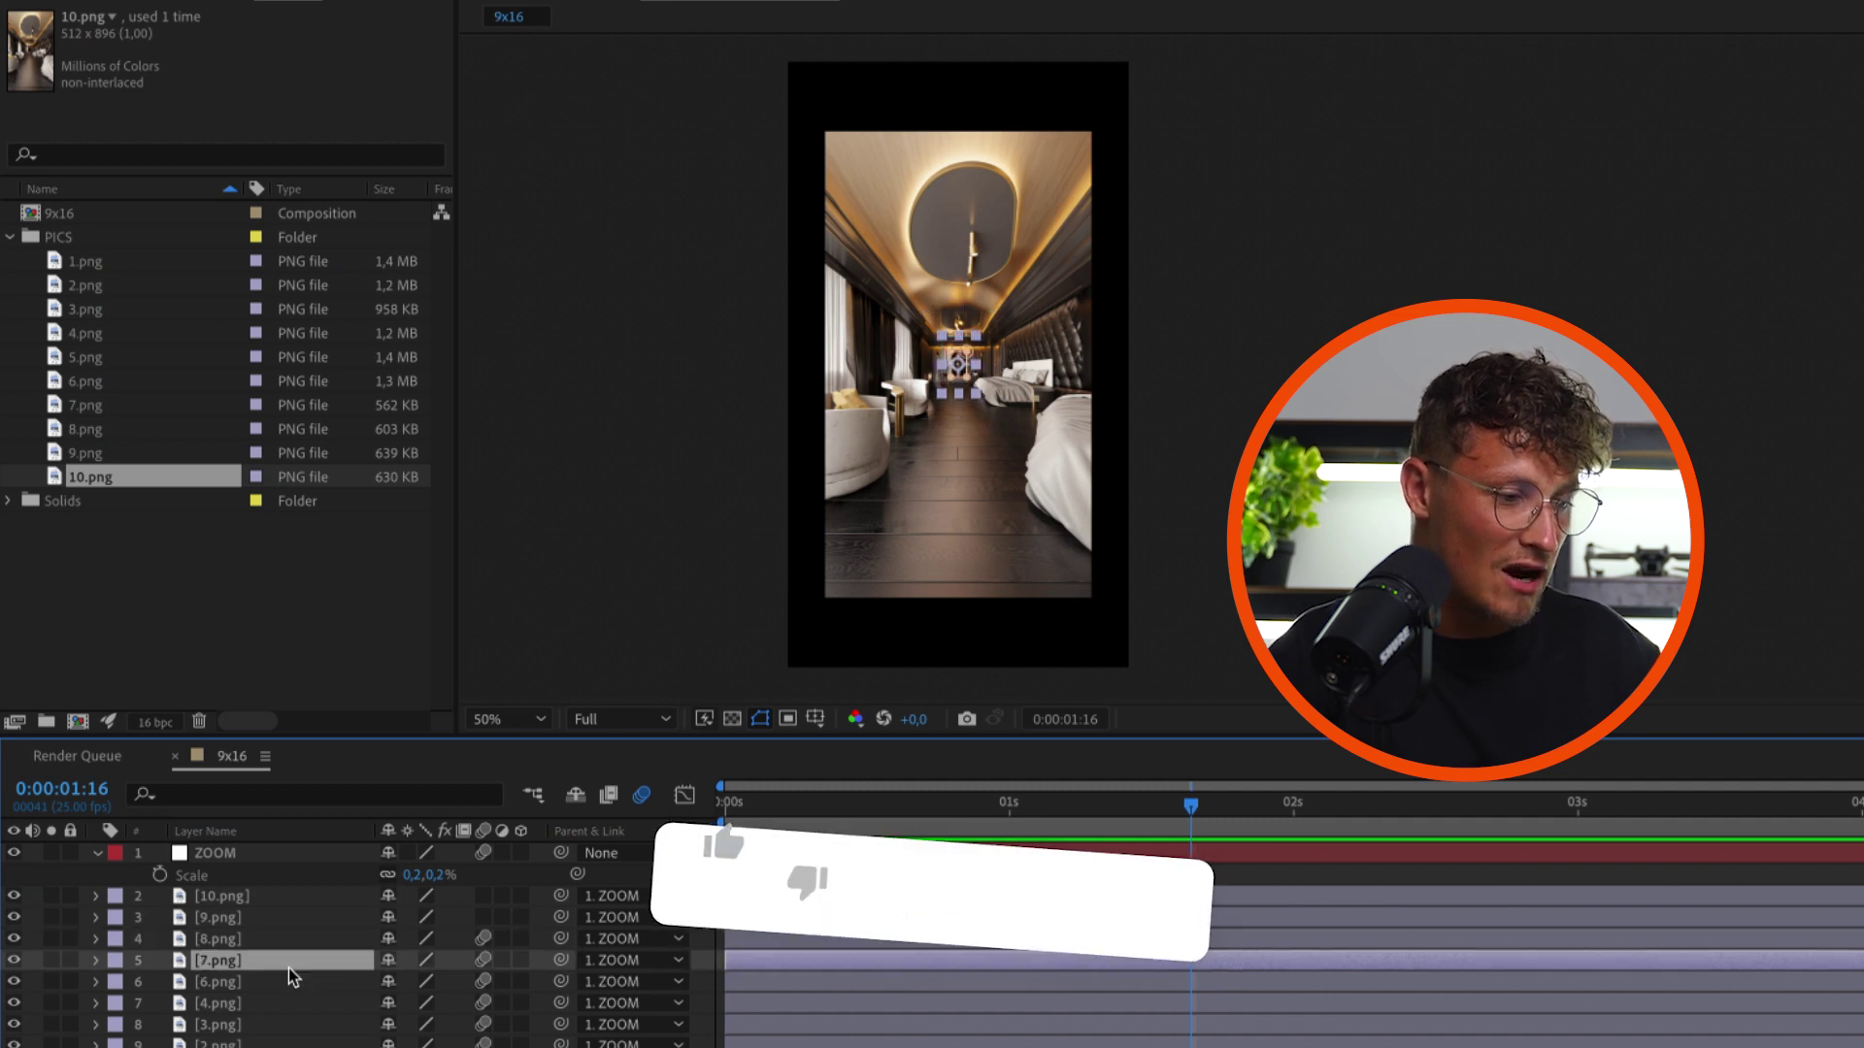
Inspect the nested images at the centre of the 10.png picture up close, and turn off motion blur for the image layers
{"action": "left_click", "coordinate": [291, 1027]}
{"action": "left_click", "coordinate": [289, 1046]}
{"action": "scroll", "coordinate": [931, 382], "scroll_direction": "up", "scroll_amount": 3}
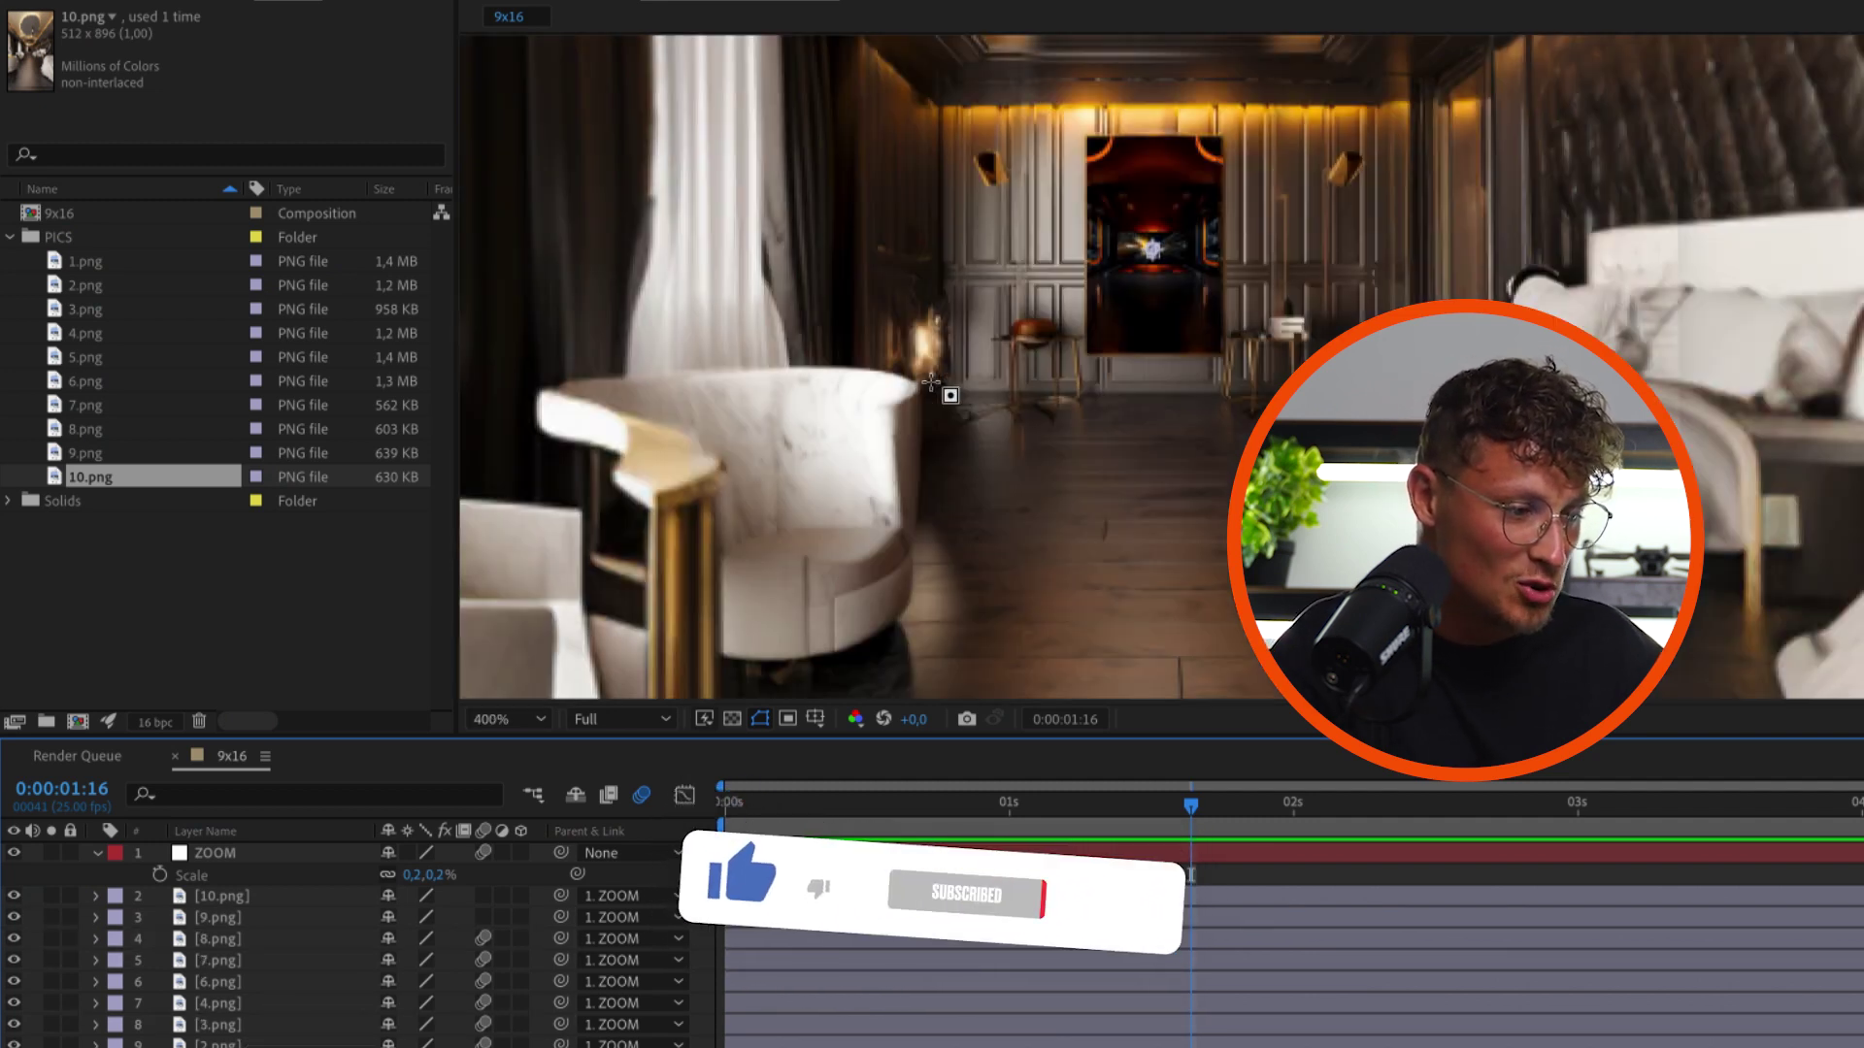
{"action": "scroll", "coordinate": [1225, 212], "scroll_direction": "up", "scroll_amount": 2}
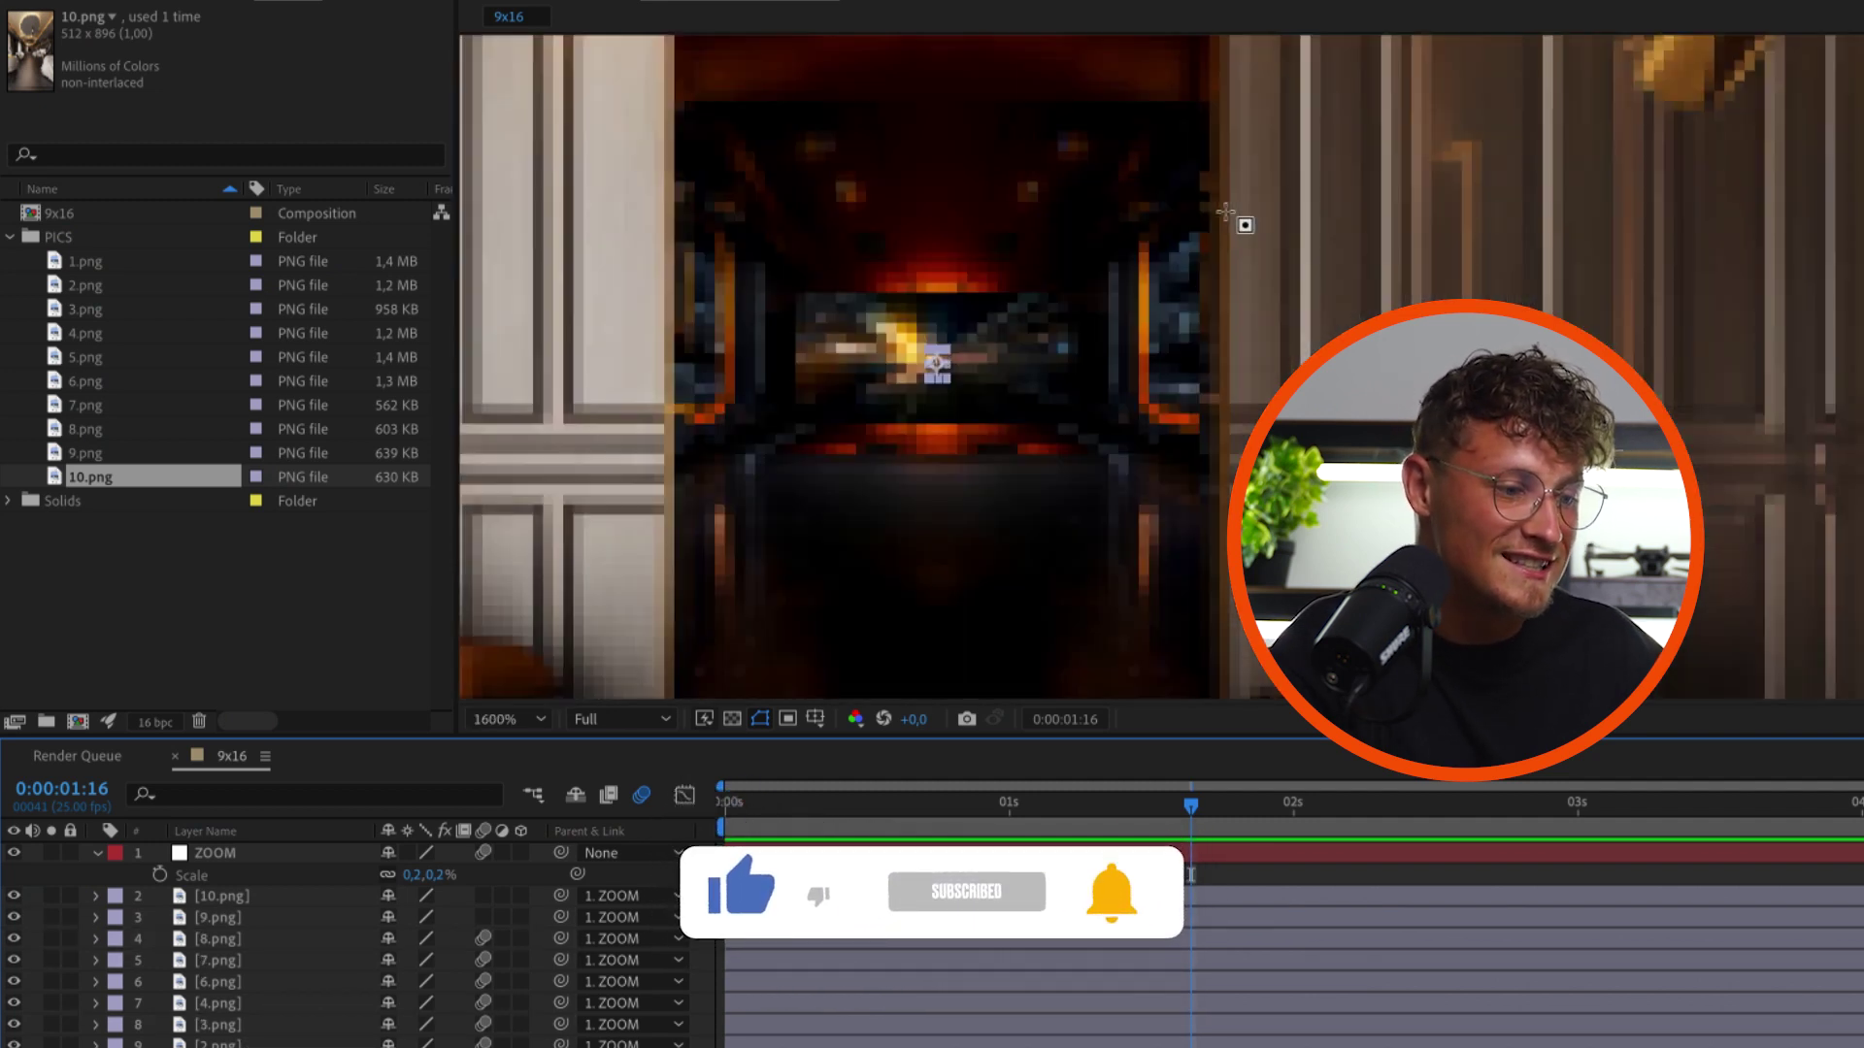
{"action": "scroll", "coordinate": [989, 367], "scroll_direction": "down", "scroll_amount": 6}
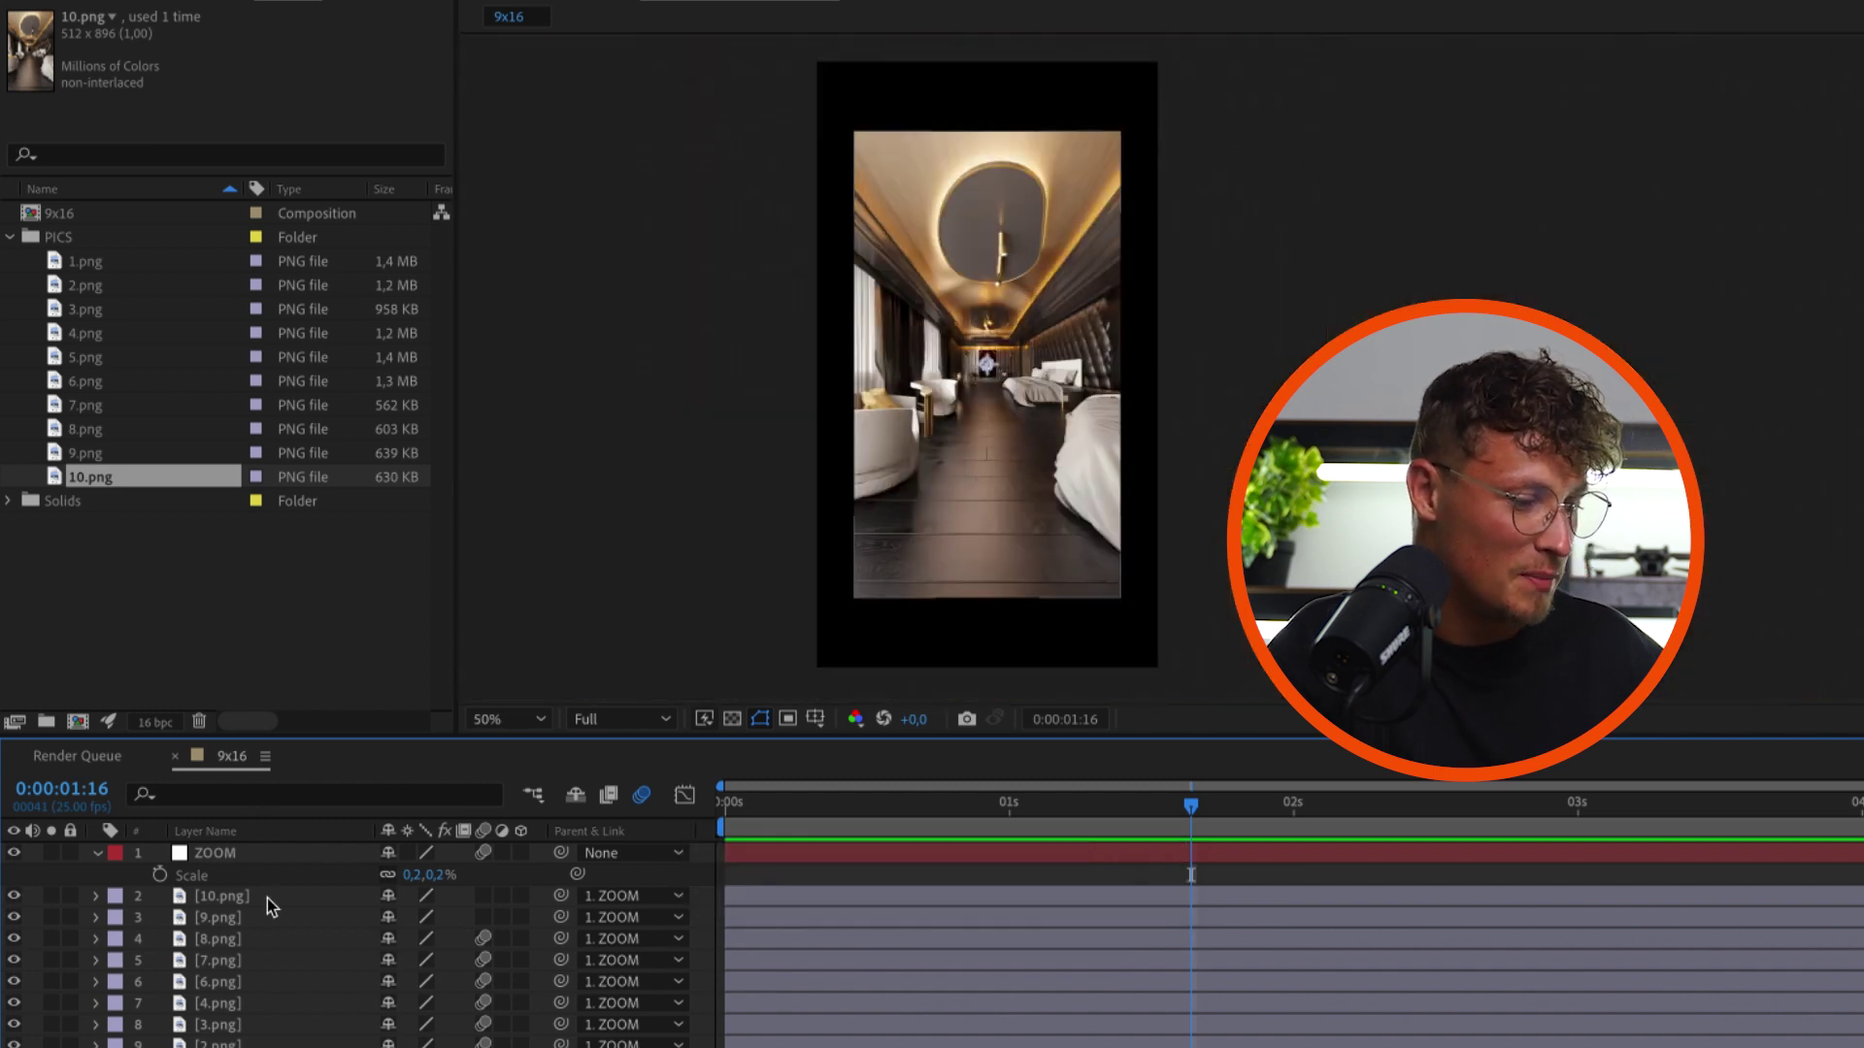
{"action": "left_click", "coordinate": [266, 897]}
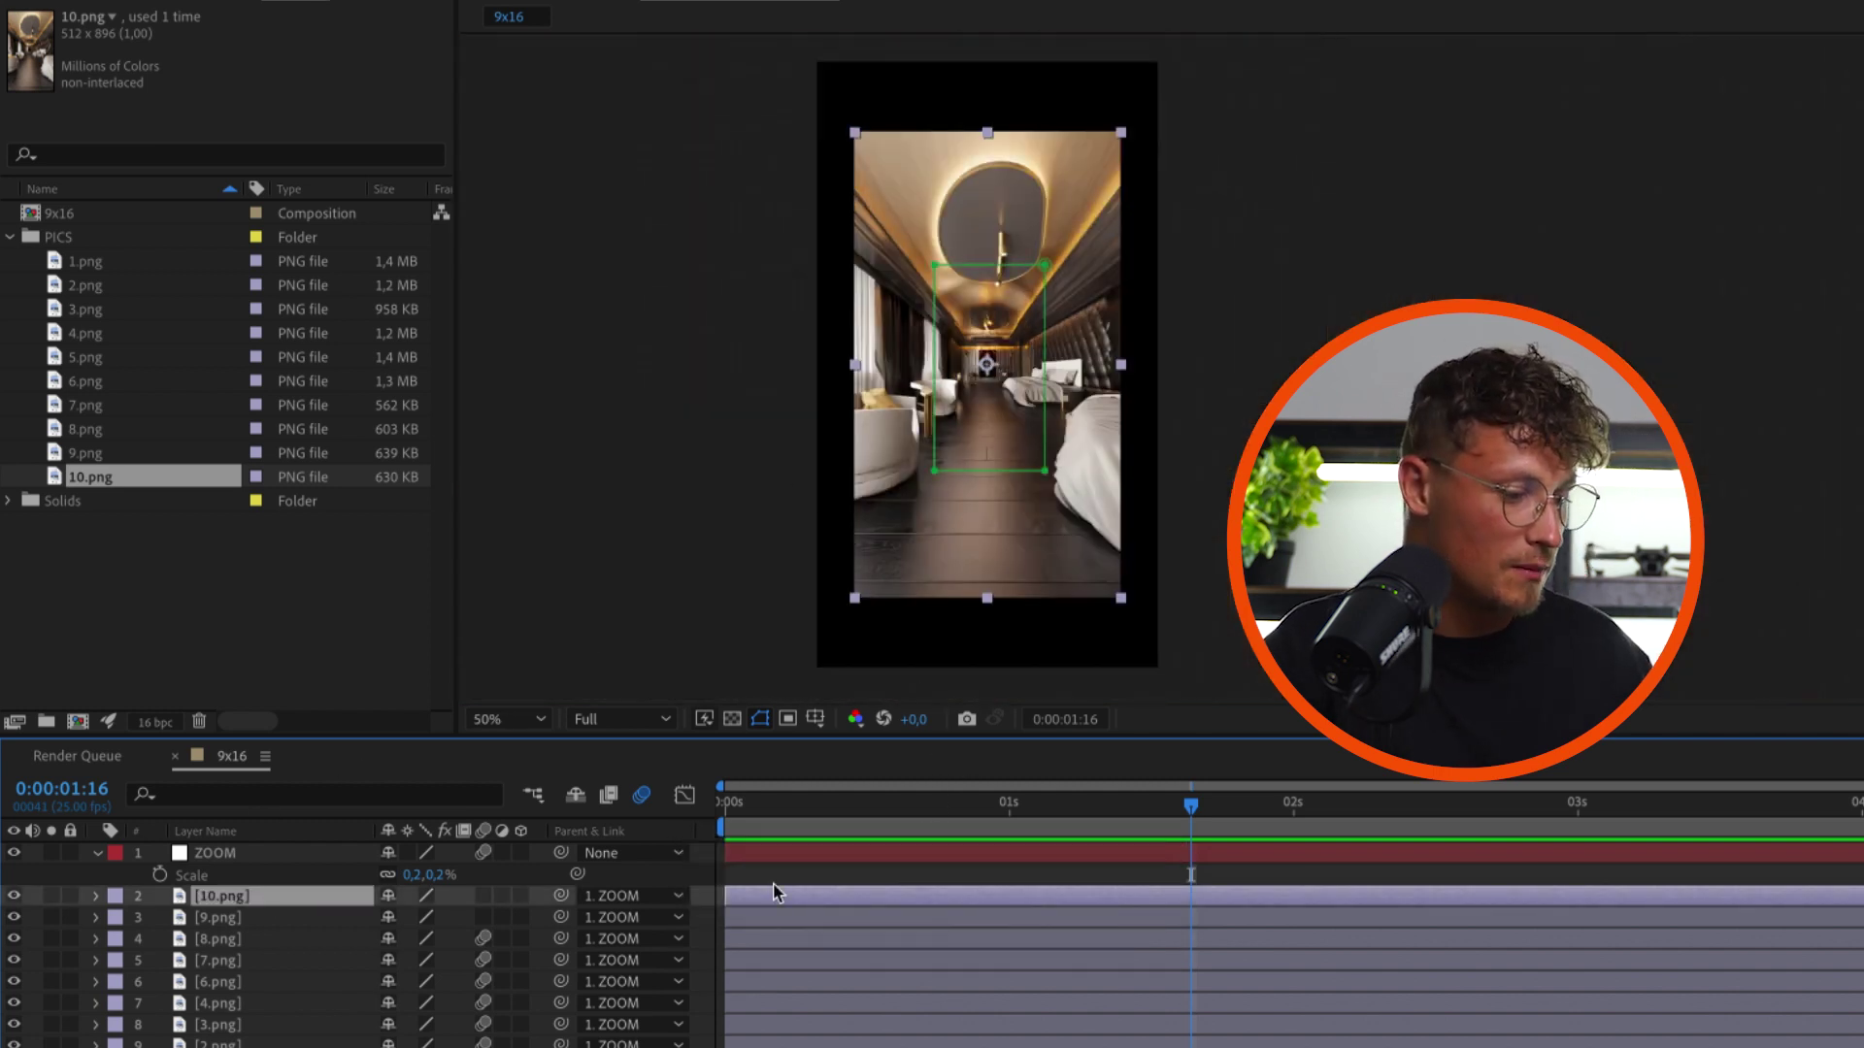
{"action": "left_click", "coordinate": [484, 925]}
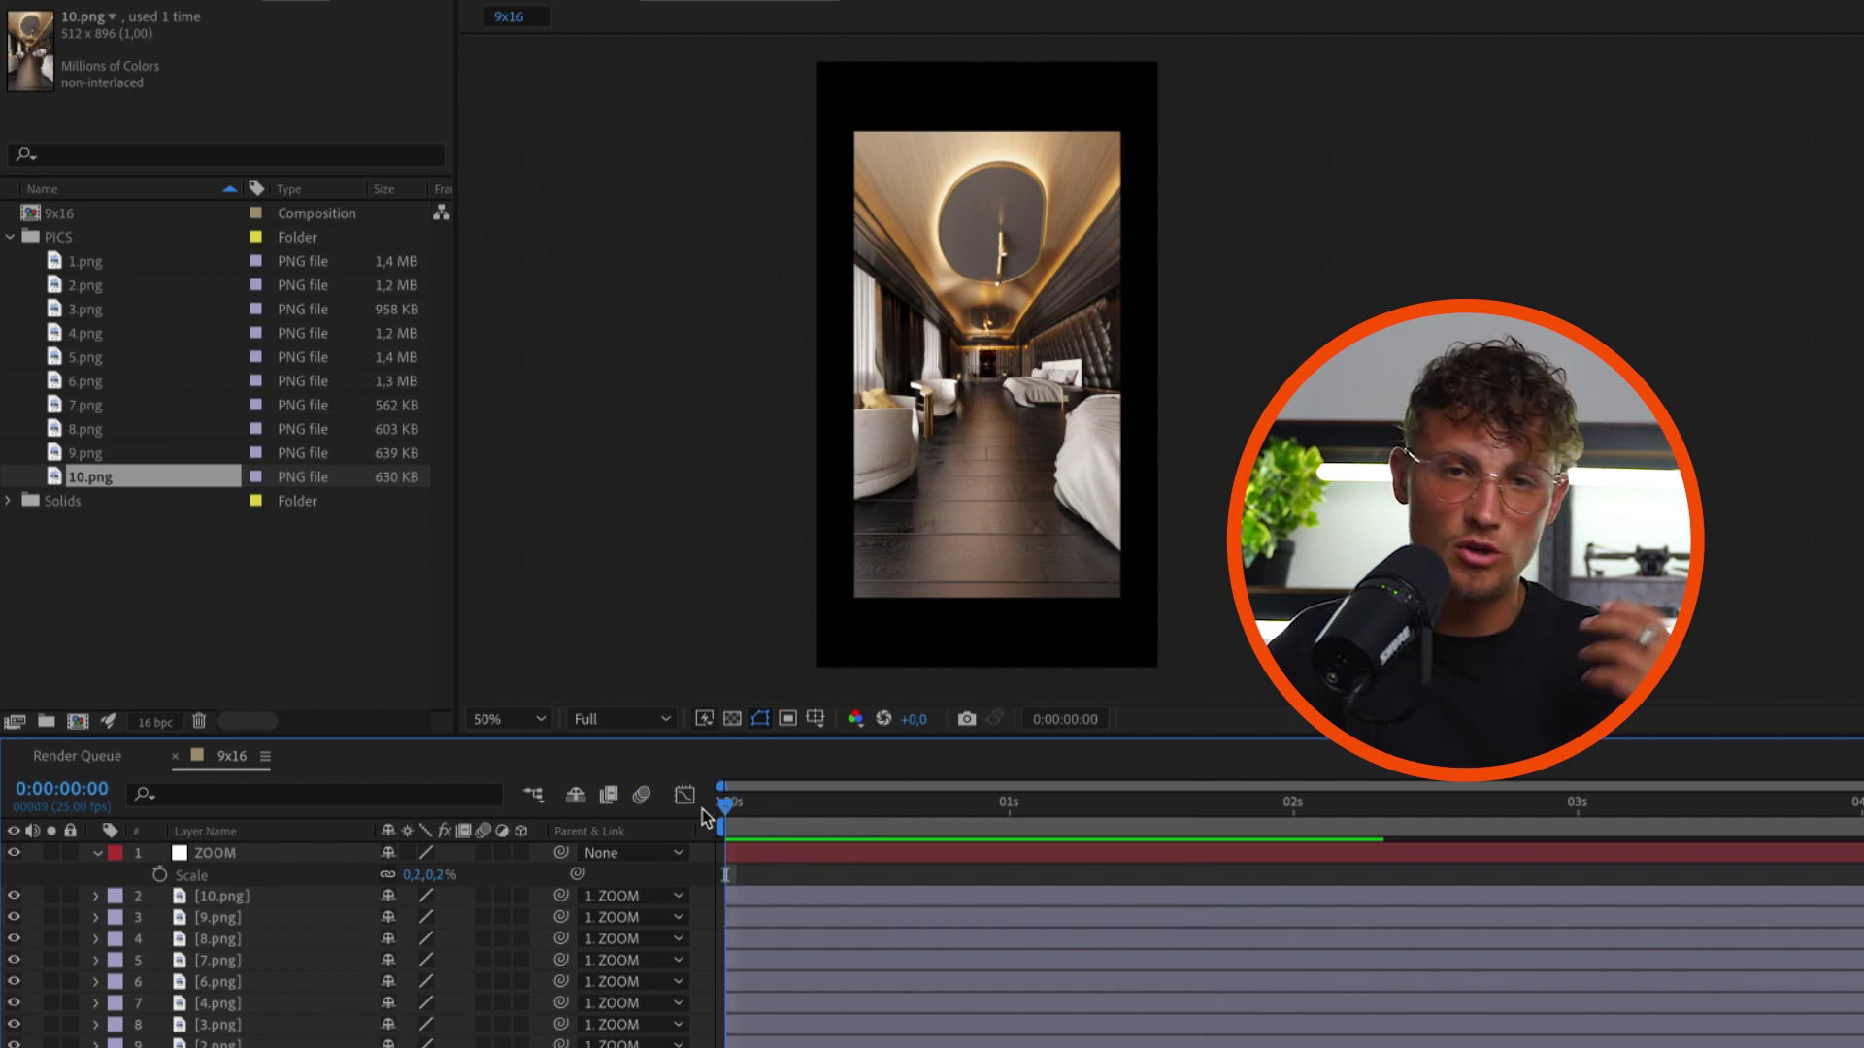
Scrub the ZOOM null's scale at 0:00:00:00 to check the zoom through the stack, and set it to 0,2%
{"action": "left_click", "coordinate": [375, 852]}
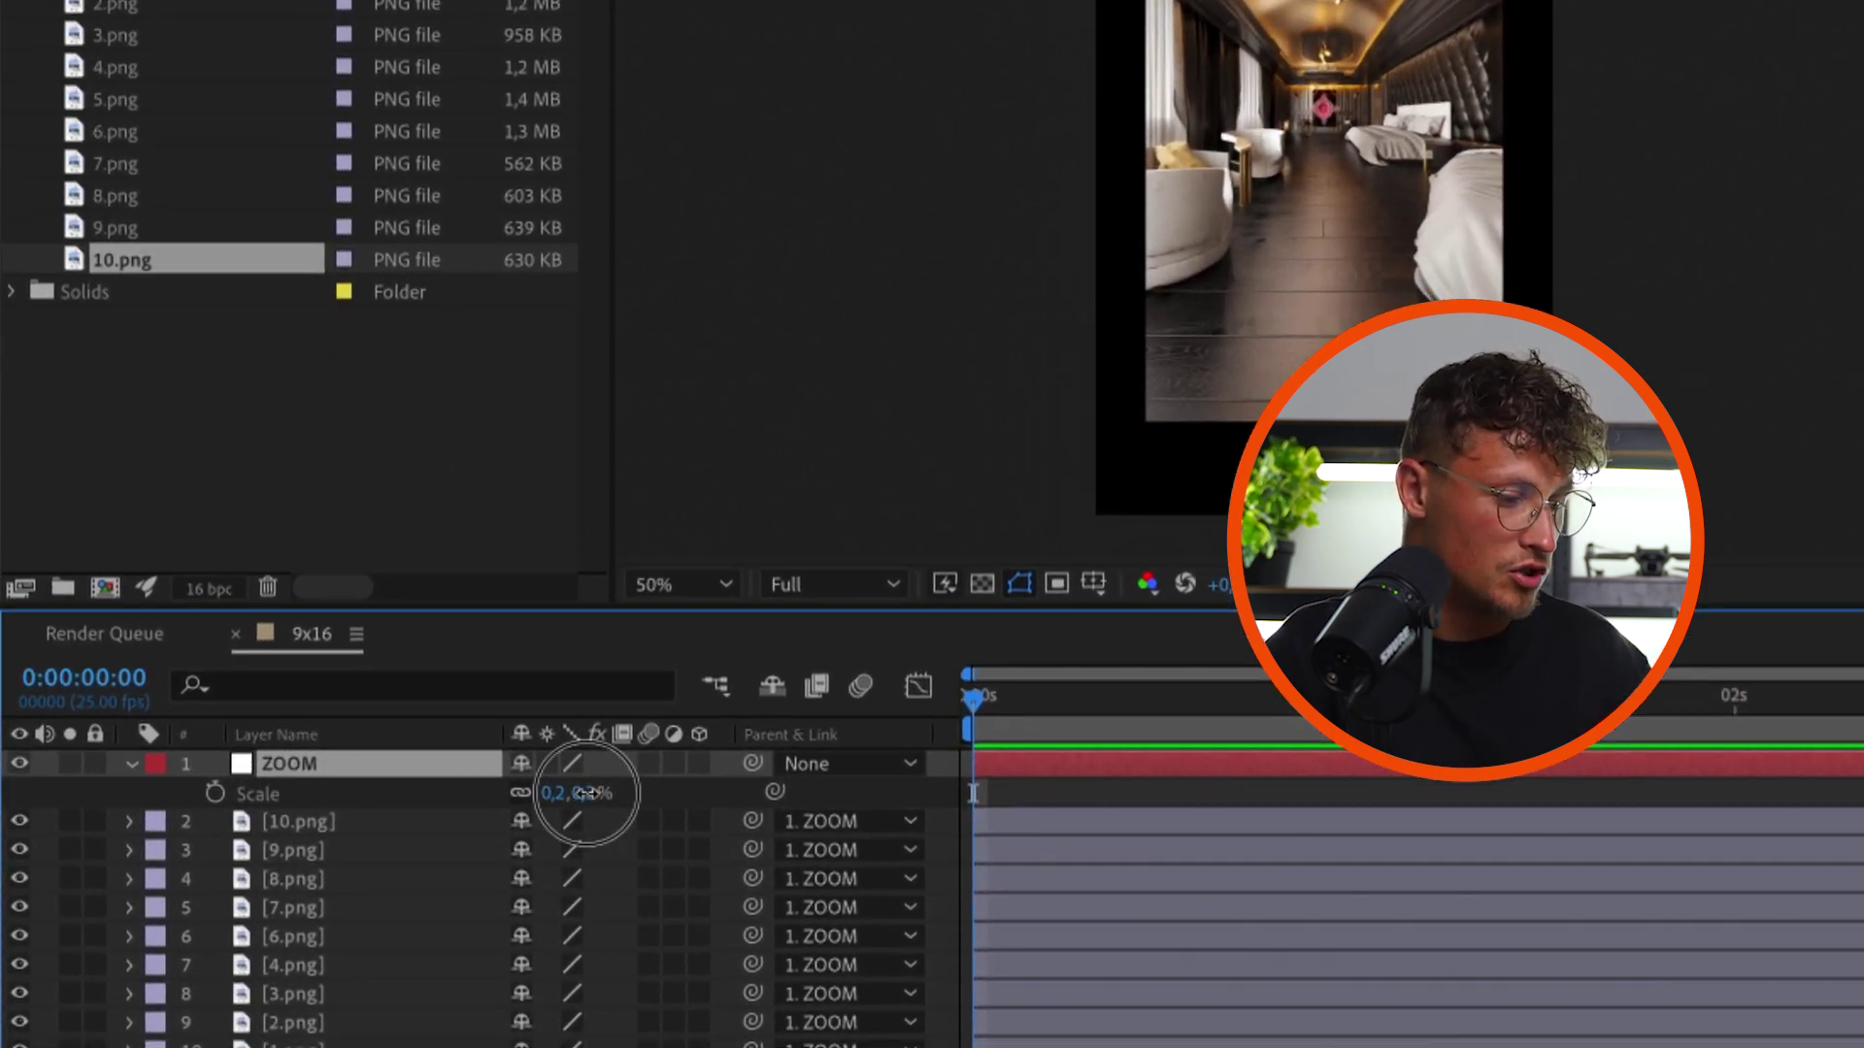
{"action": "left_click_drag", "start_coordinate": [602, 786], "coordinate": [788, 784]}
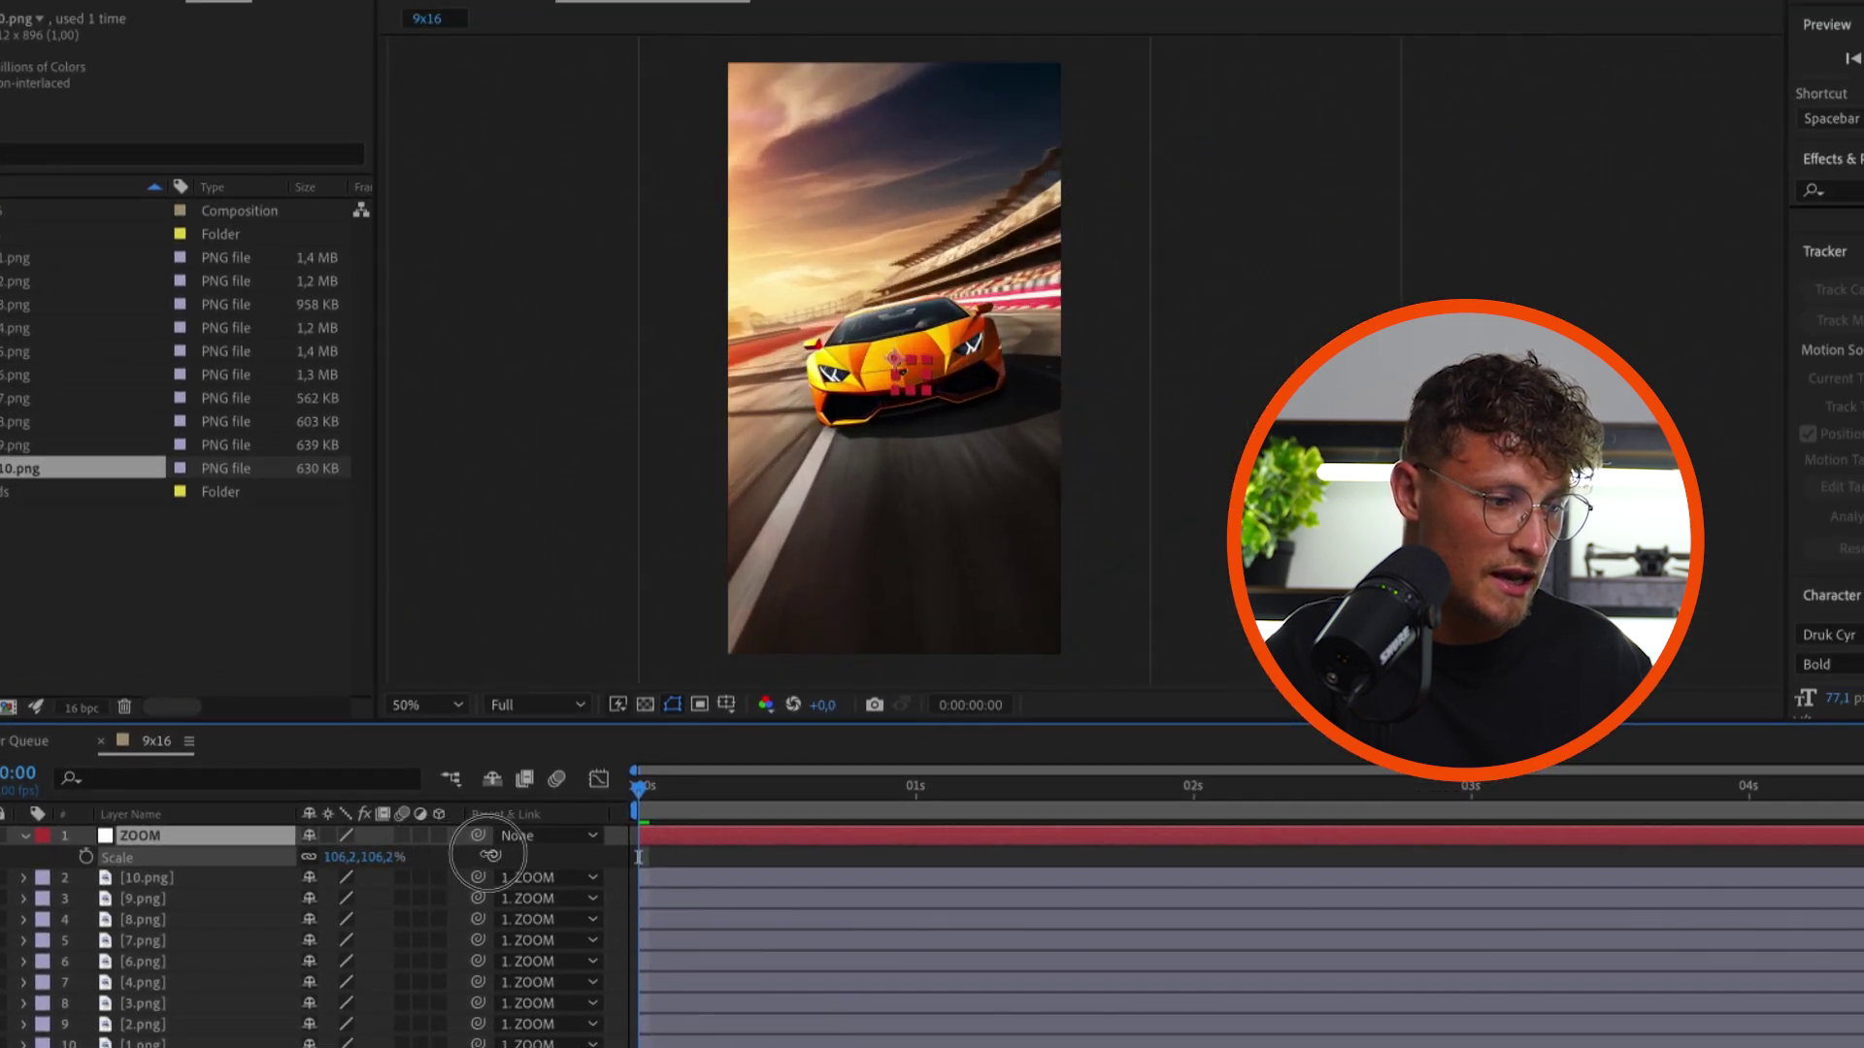
{"action": "left_click_drag", "start_coordinate": [490, 854], "coordinate": [365, 867]}
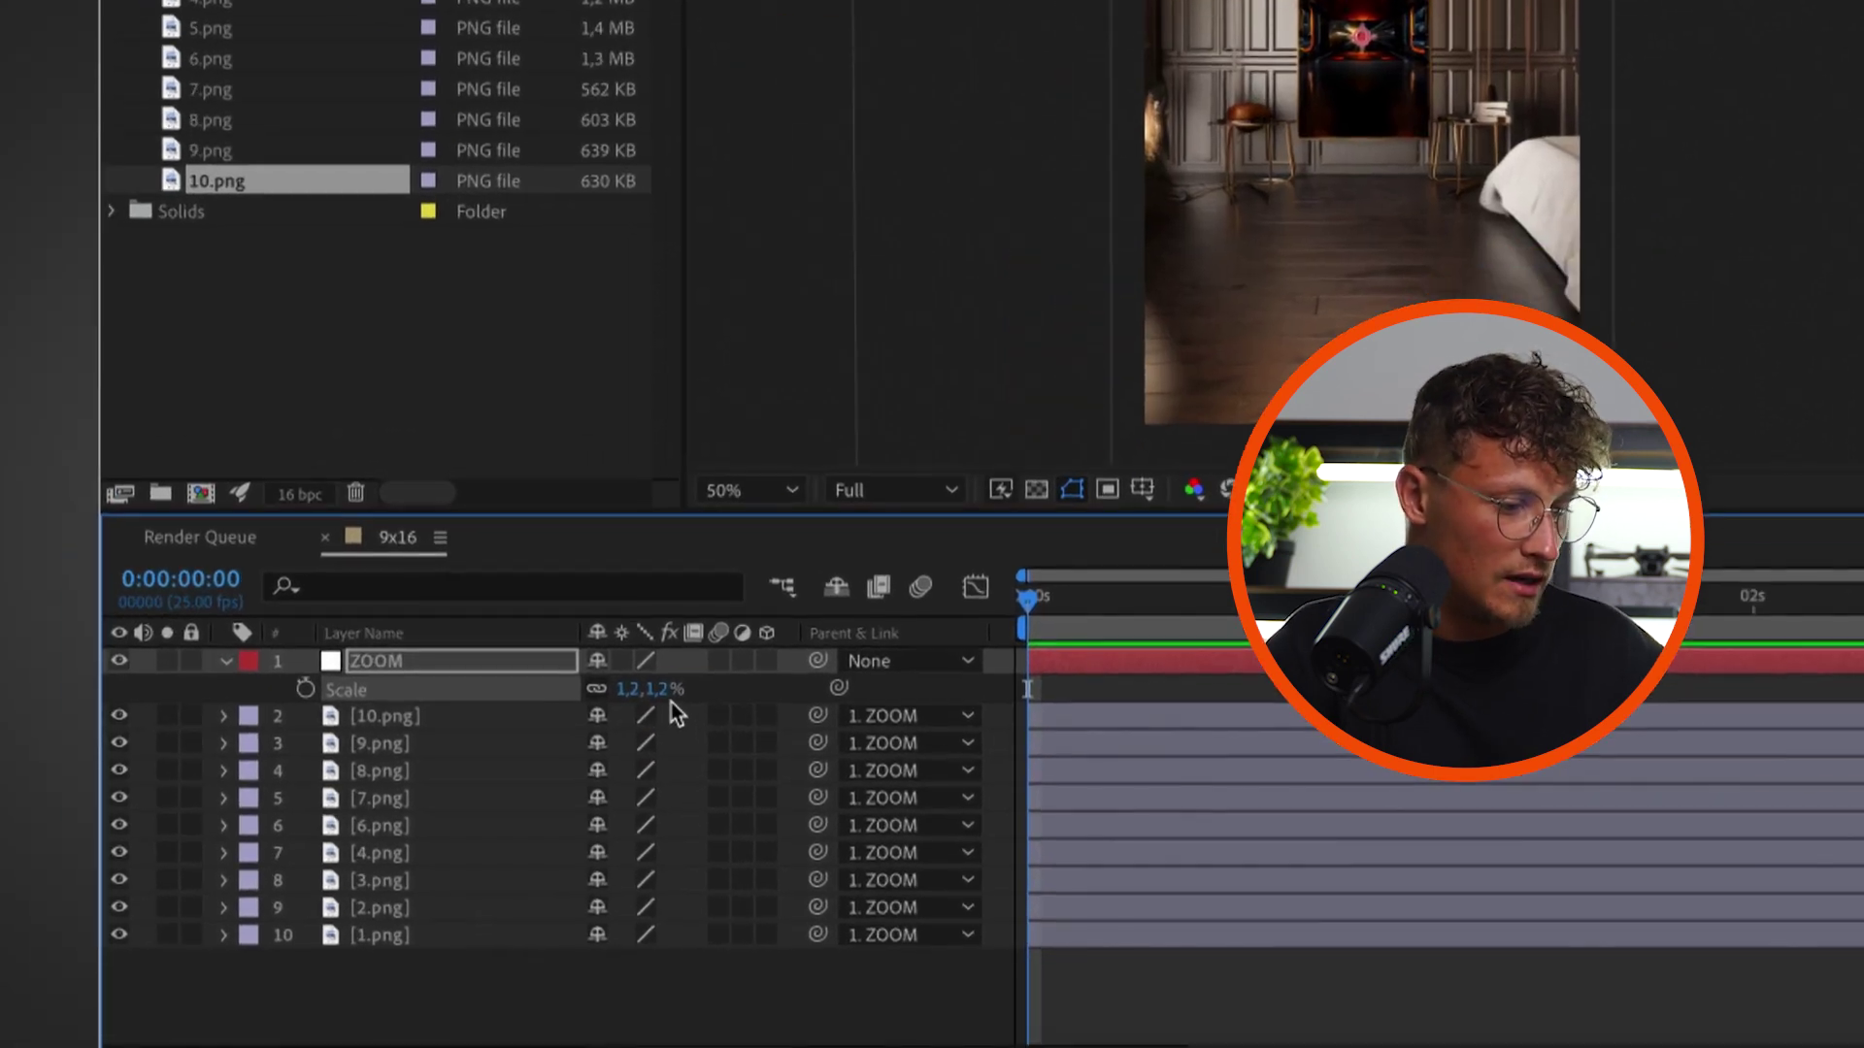
{"action": "left_click", "coordinate": [660, 689]}
{"action": "type", "text": "0,2"}
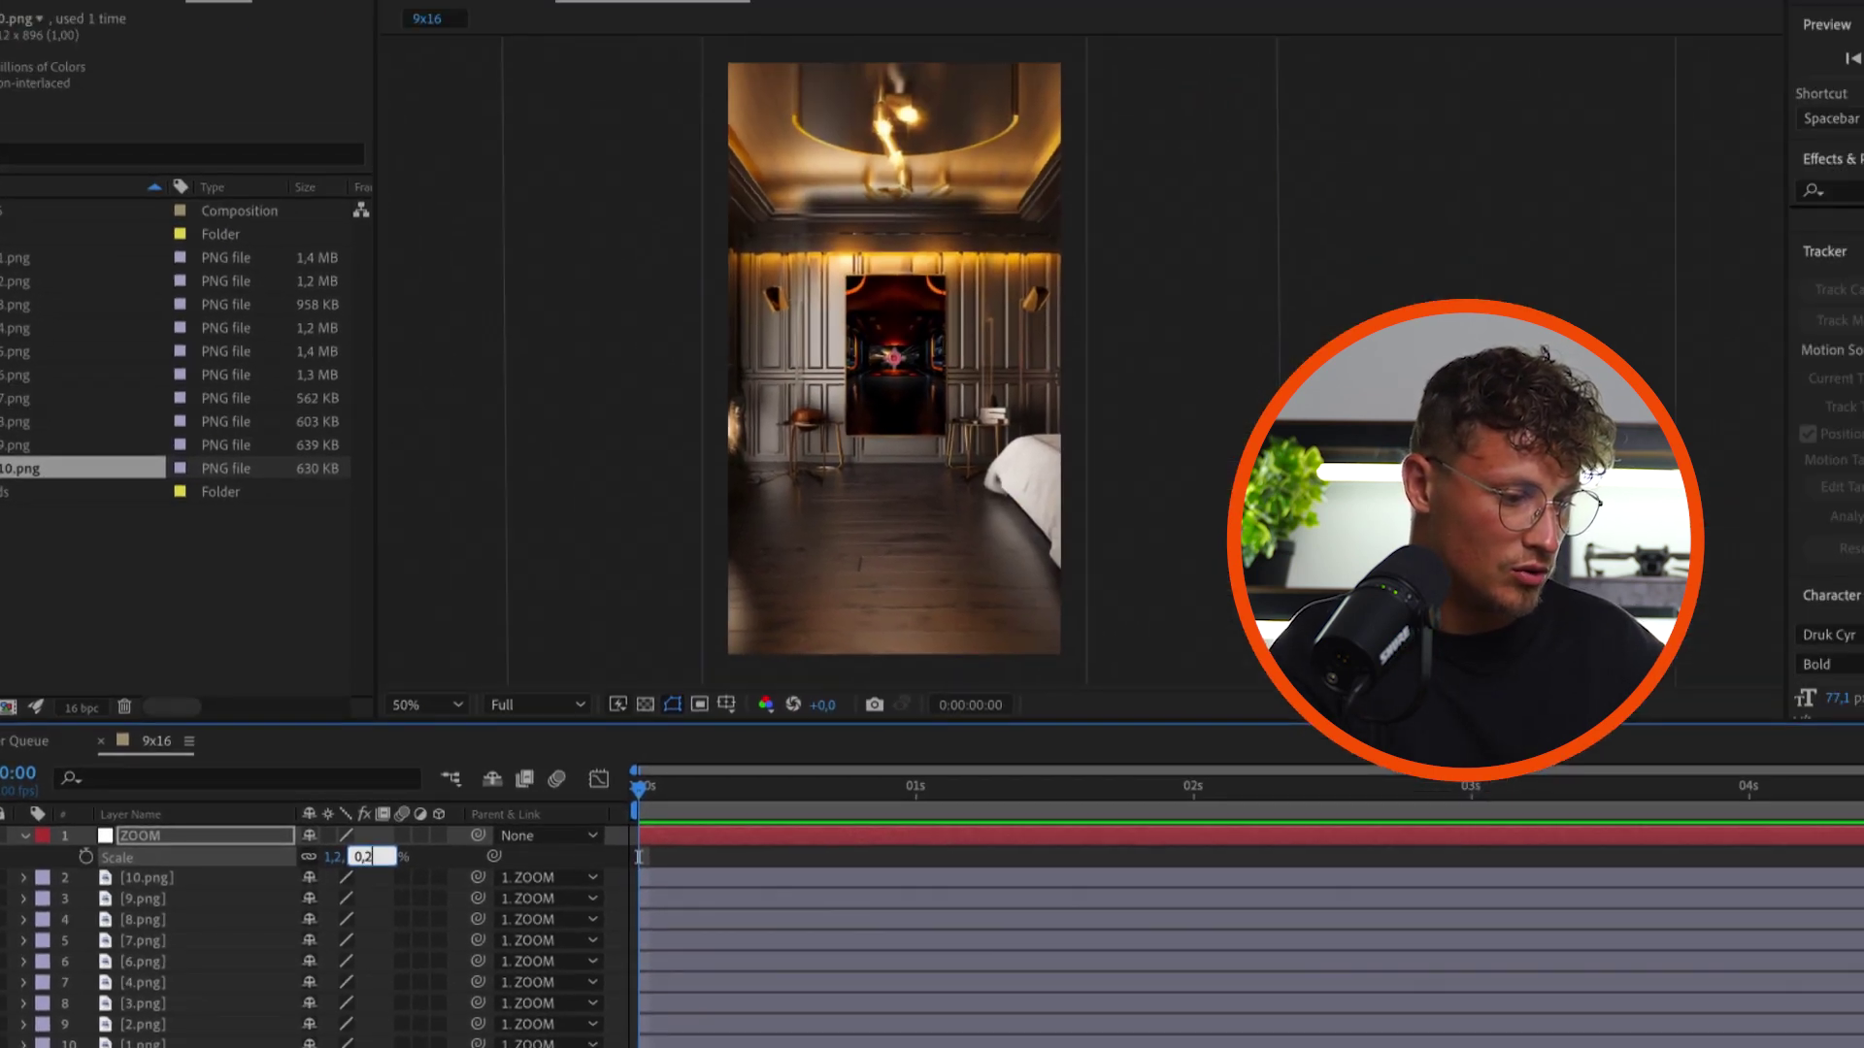
{"action": "key", "text": "Return"}
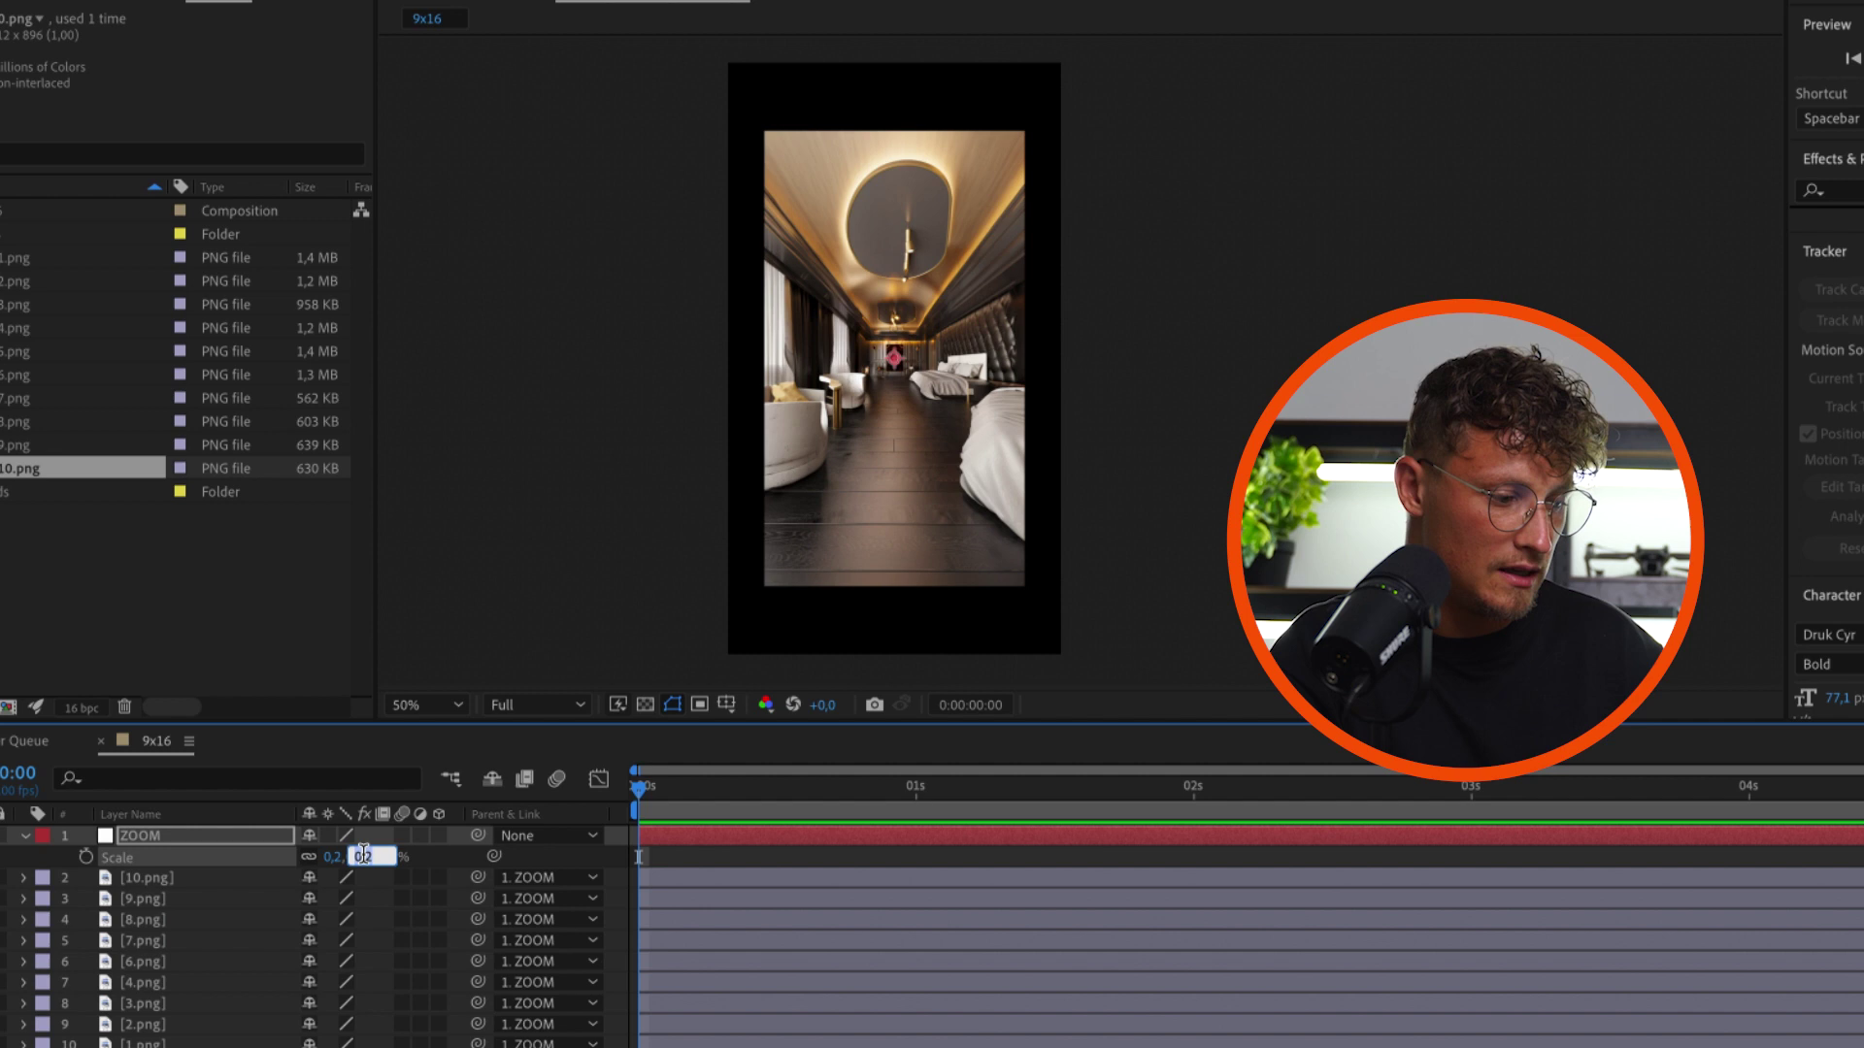
Refine the ZOOM null's scale to 0,3% by 0,2% so the outermost picture fills the frame, and keyframe it at 0:00:00:00
{"action": "key", "text": "Return"}
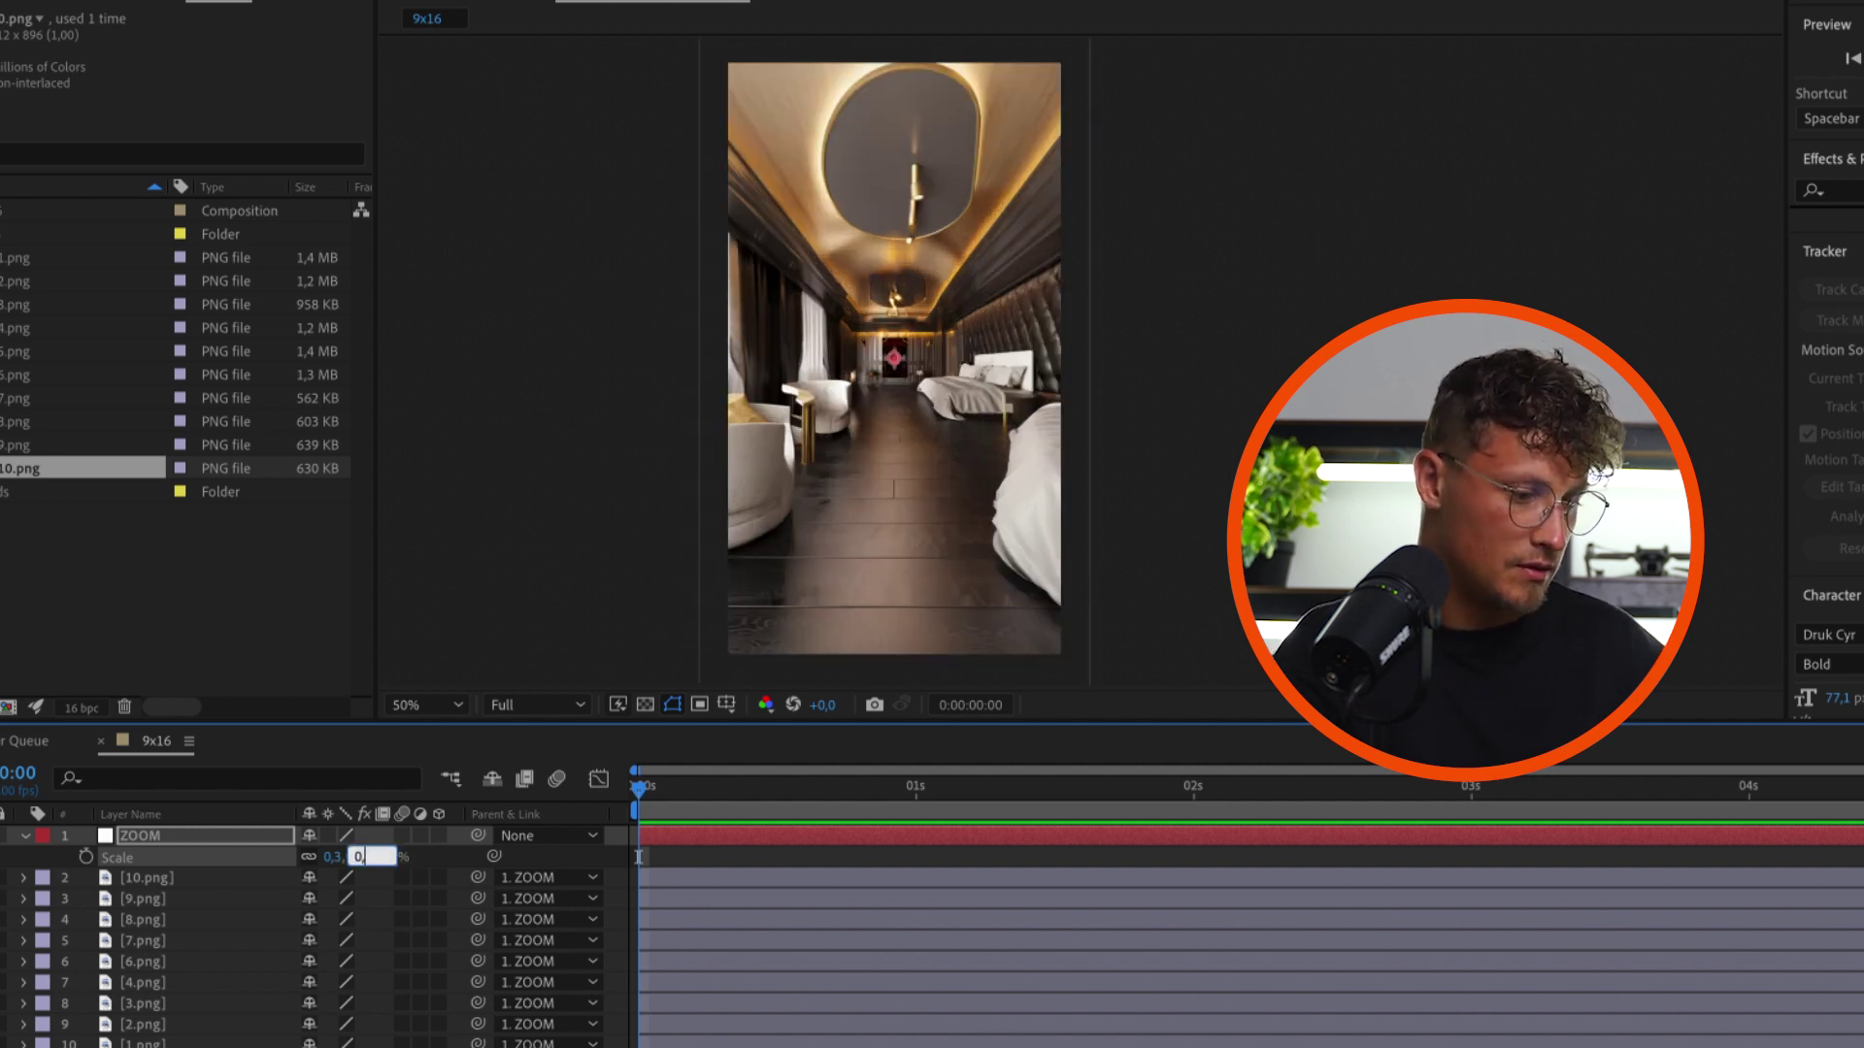
{"action": "type", "text": "0,2"}
{"action": "key", "text": "Return"}
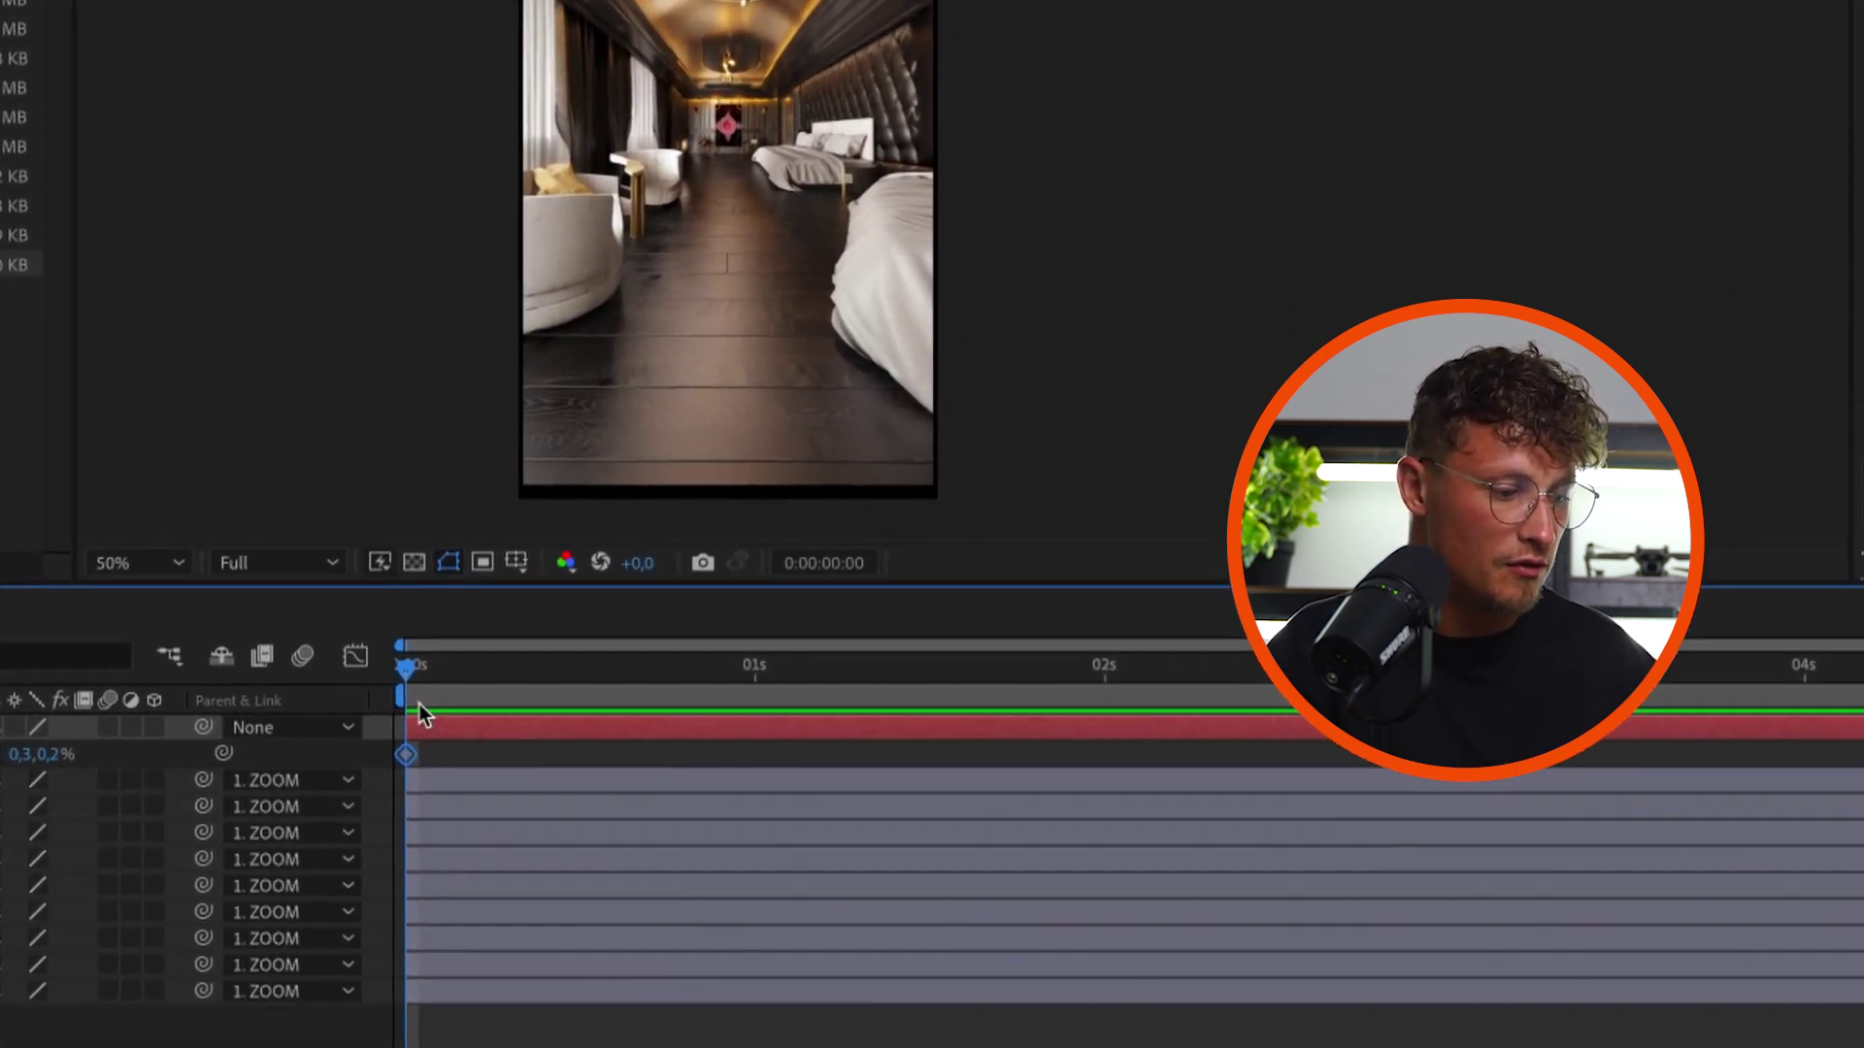
Scale the ZOOM null to 156,3% by 156,2% at 0:00:03:02, and play the zoom animation from the start
{"action": "left_click_drag", "start_coordinate": [648, 788], "coordinate": [743, 792]}
{"action": "left_click_drag", "start_coordinate": [515, 666], "coordinate": [1118, 666]}
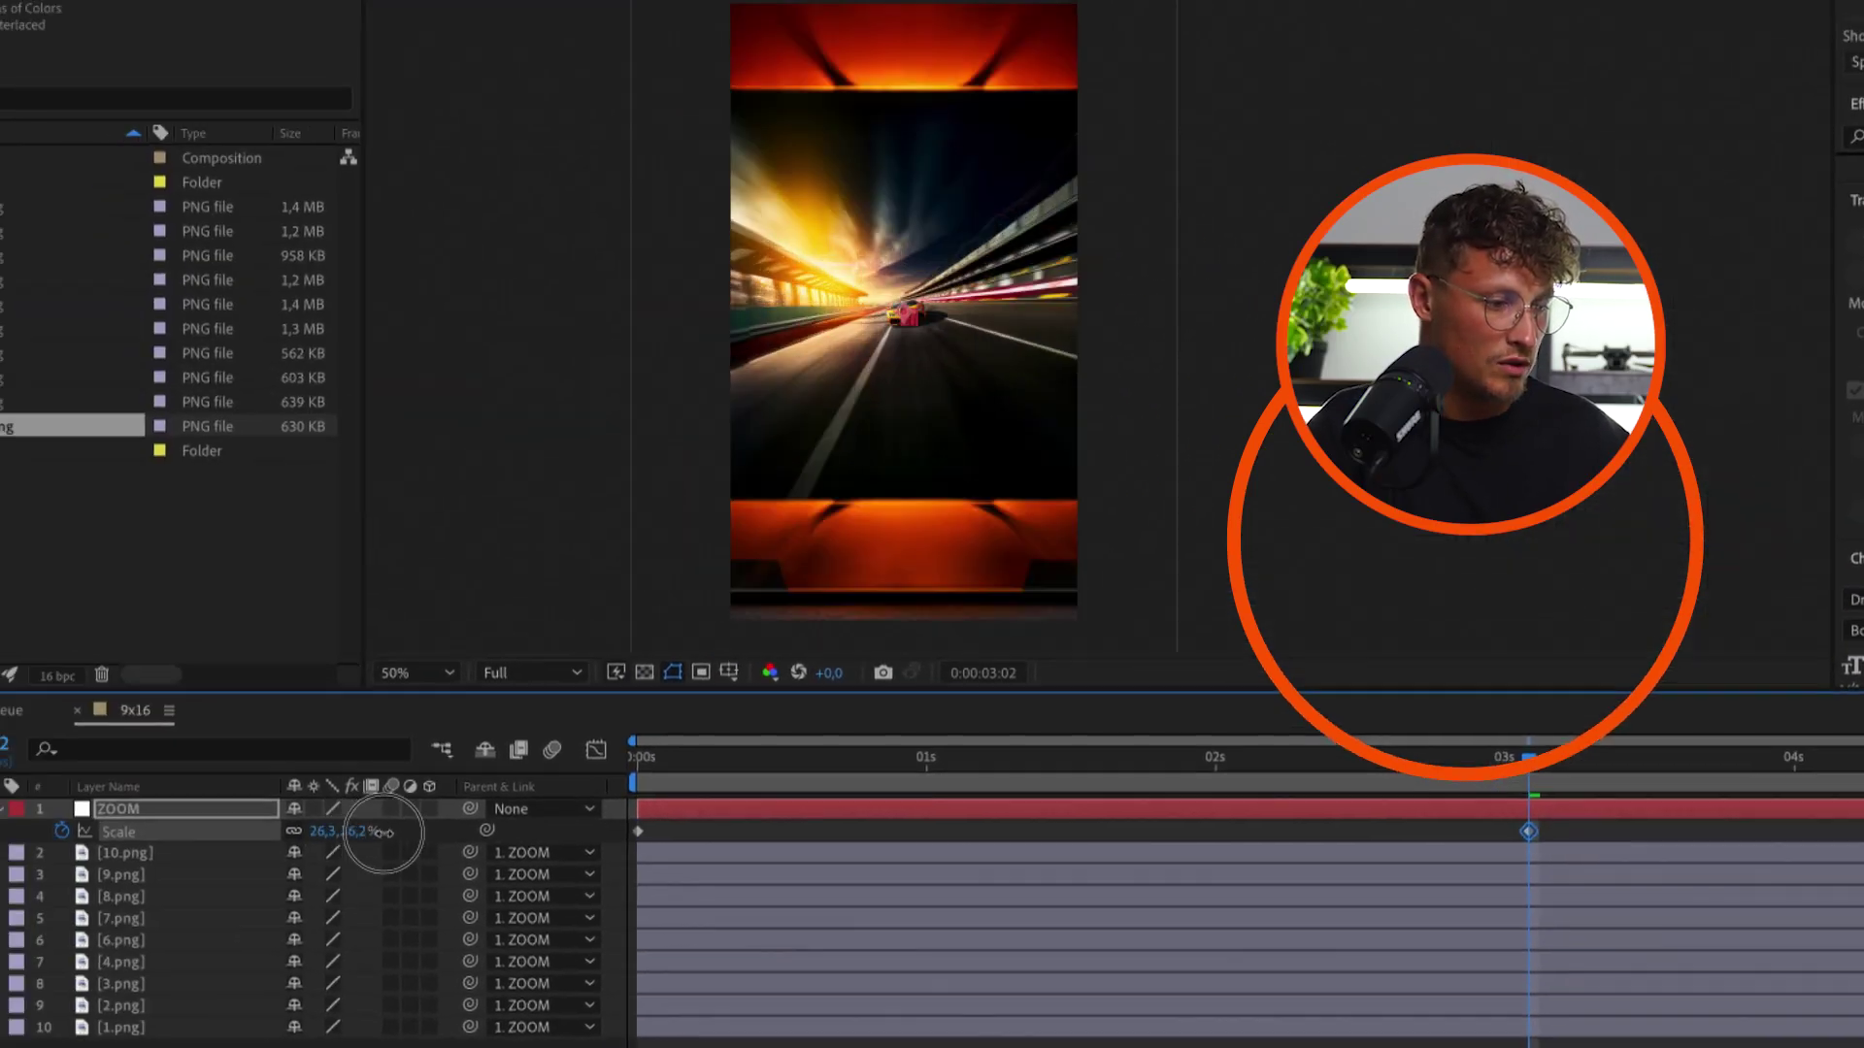
{"action": "left_click_drag", "start_coordinate": [374, 832], "coordinate": [528, 814]}
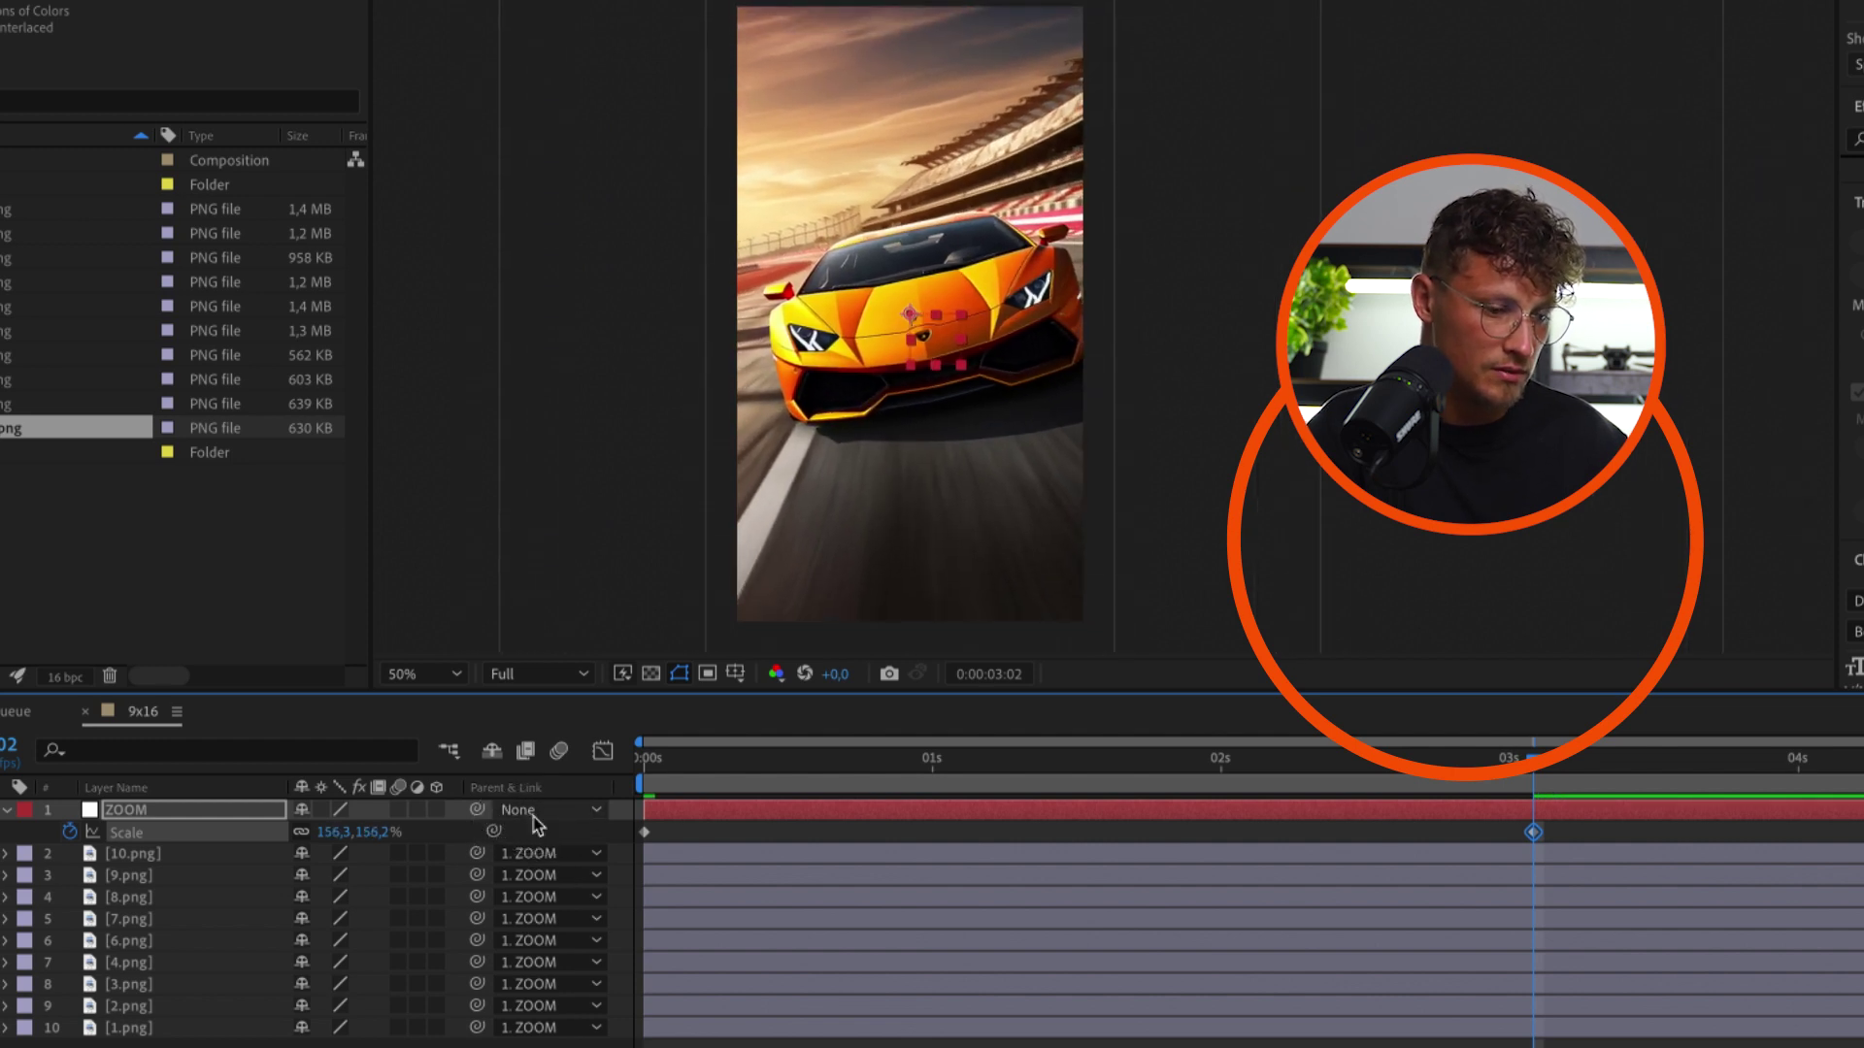
{"action": "key", "text": "Home"}
{"action": "key", "text": "space"}
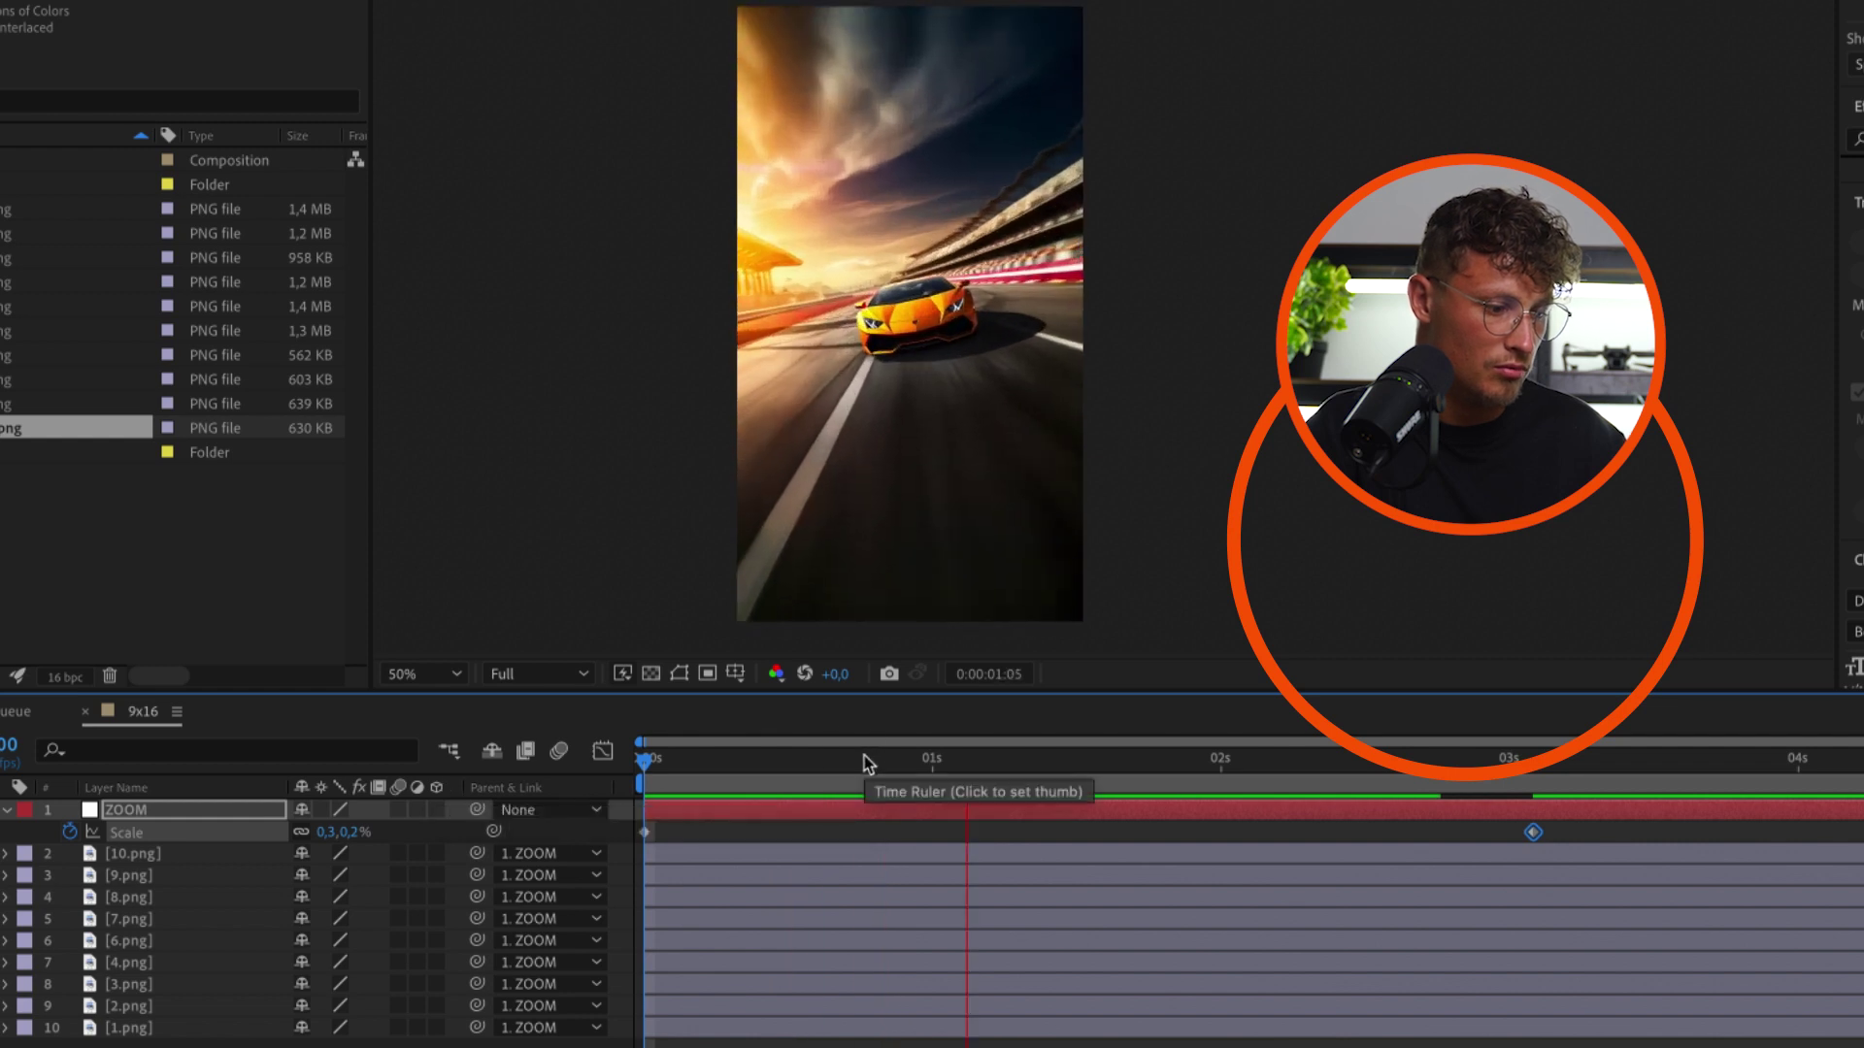
Ease both of the ZOOM null's scale keyframes in the speed graph for a gradual start and stop, and play the zoom from the start
{"action": "left_click_drag", "start_coordinate": [645, 761], "coordinate": [367, 746]}
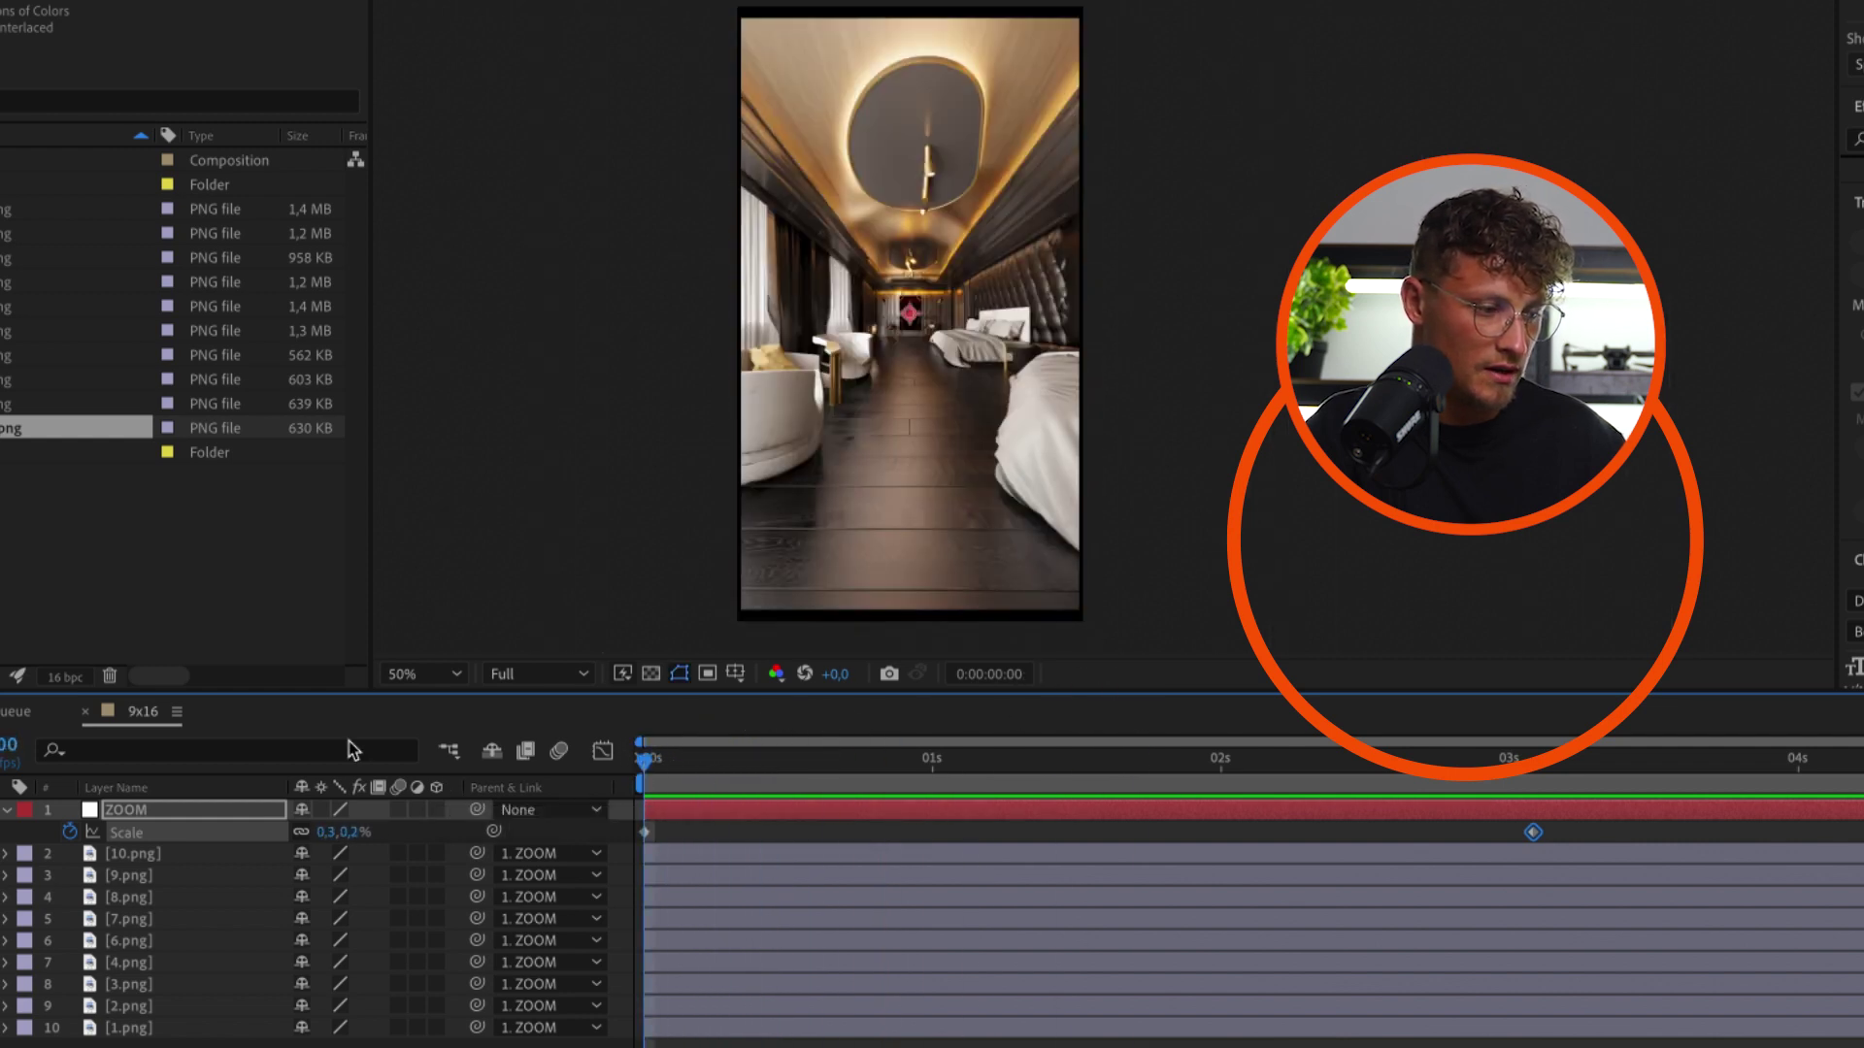
{"action": "key", "text": "space"}
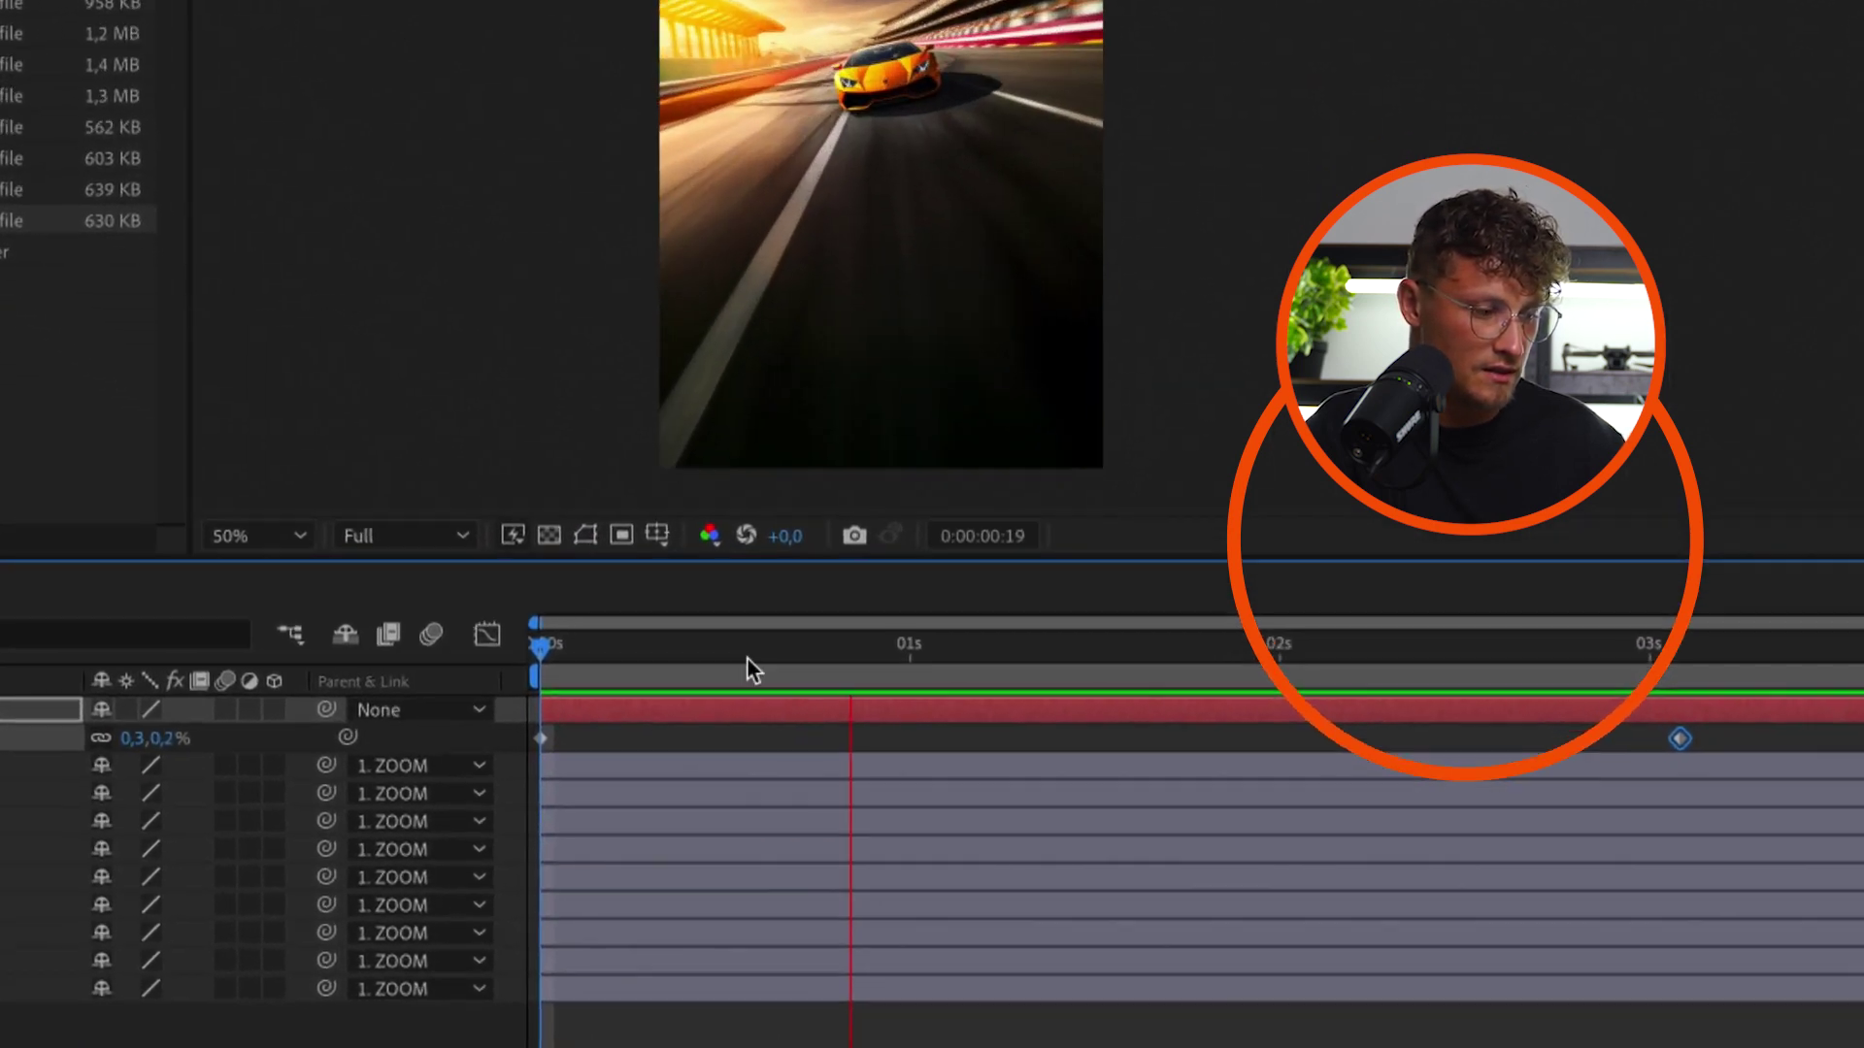
{"action": "left_click", "coordinate": [597, 775]}
{"action": "left_click", "coordinate": [449, 651]}
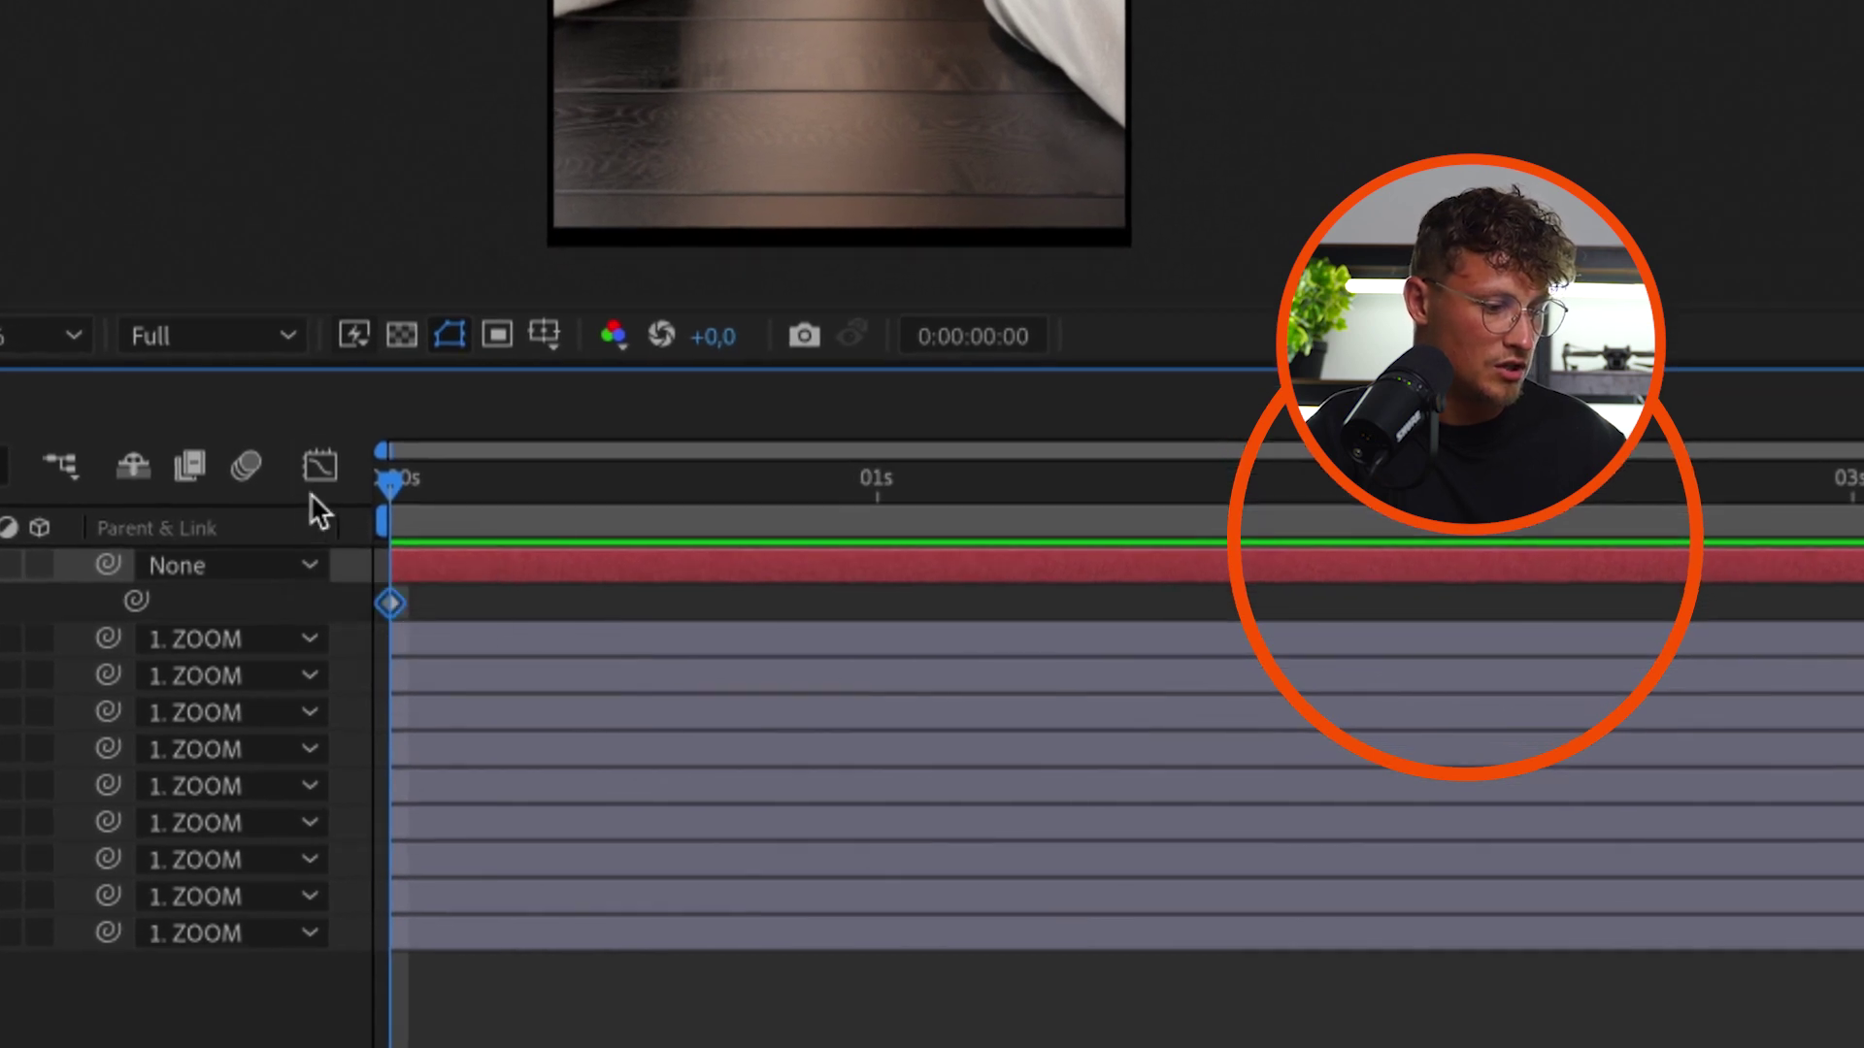
{"action": "left_click", "coordinate": [321, 466]}
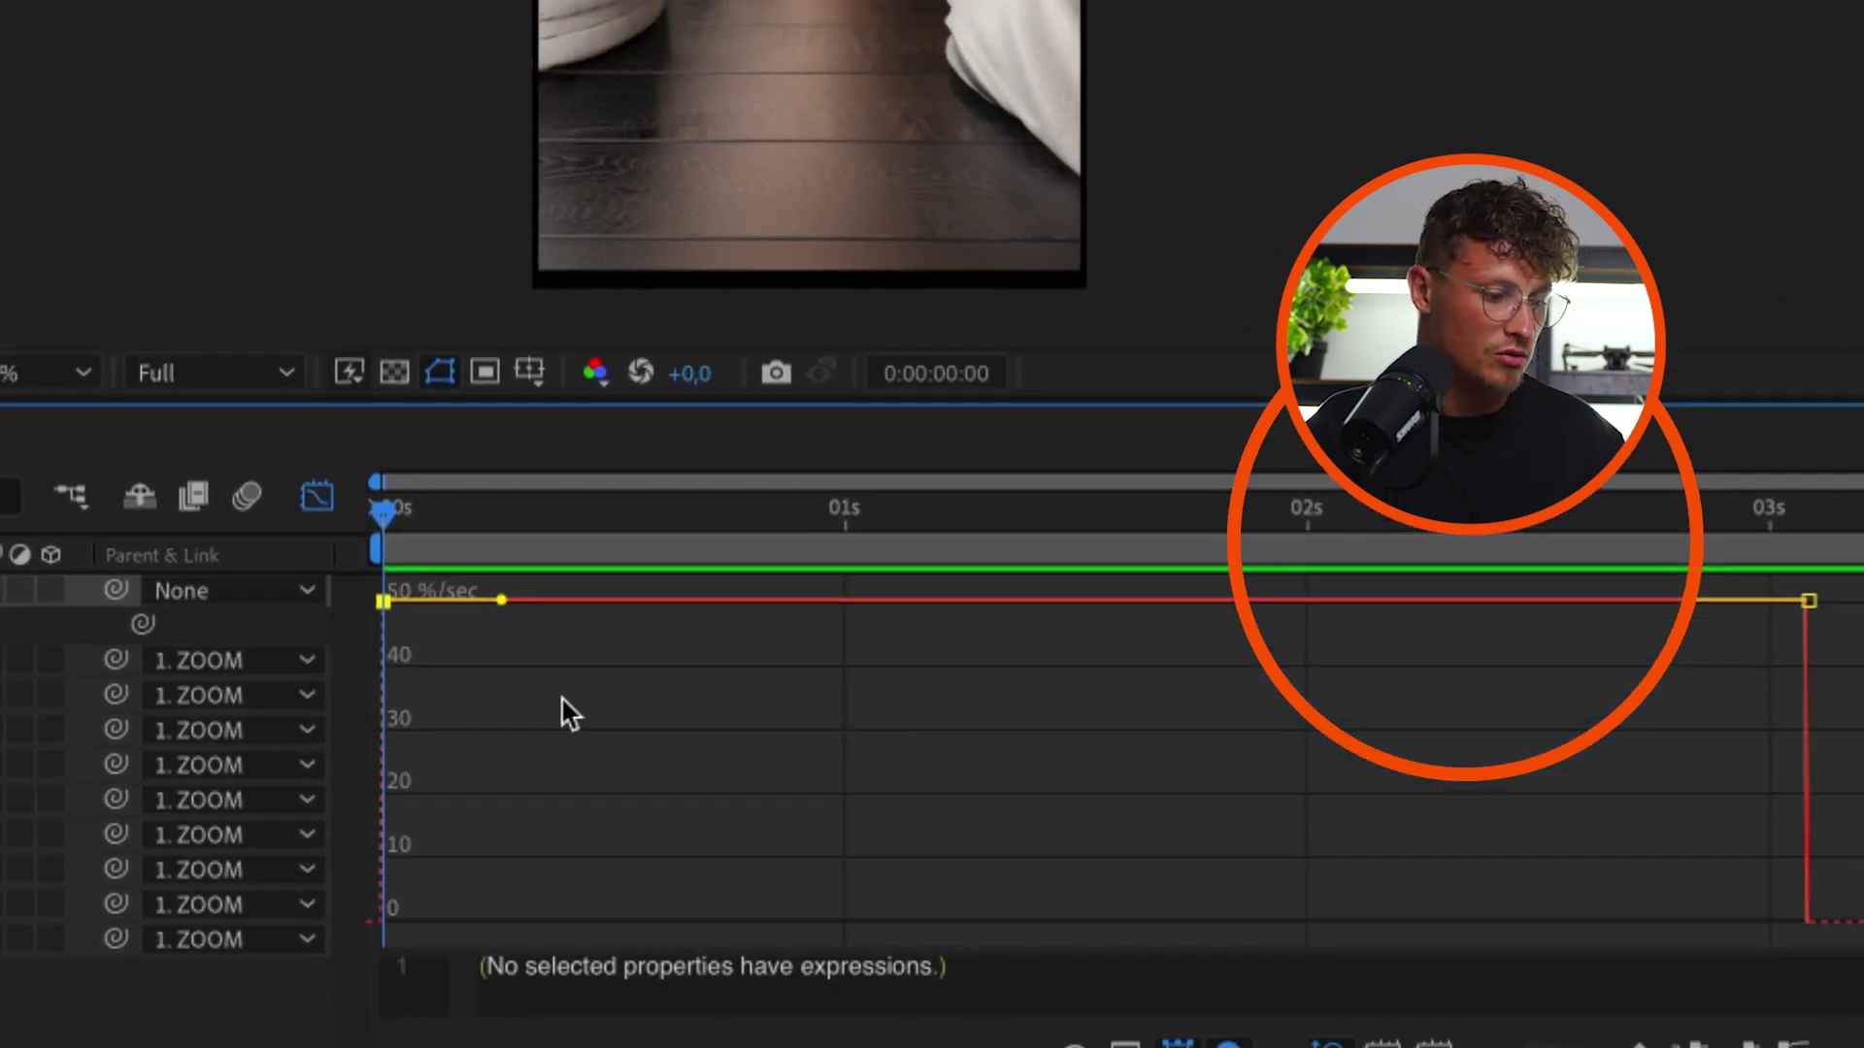
{"action": "left_click_drag", "start_coordinate": [406, 780], "coordinate": [562, 973]}
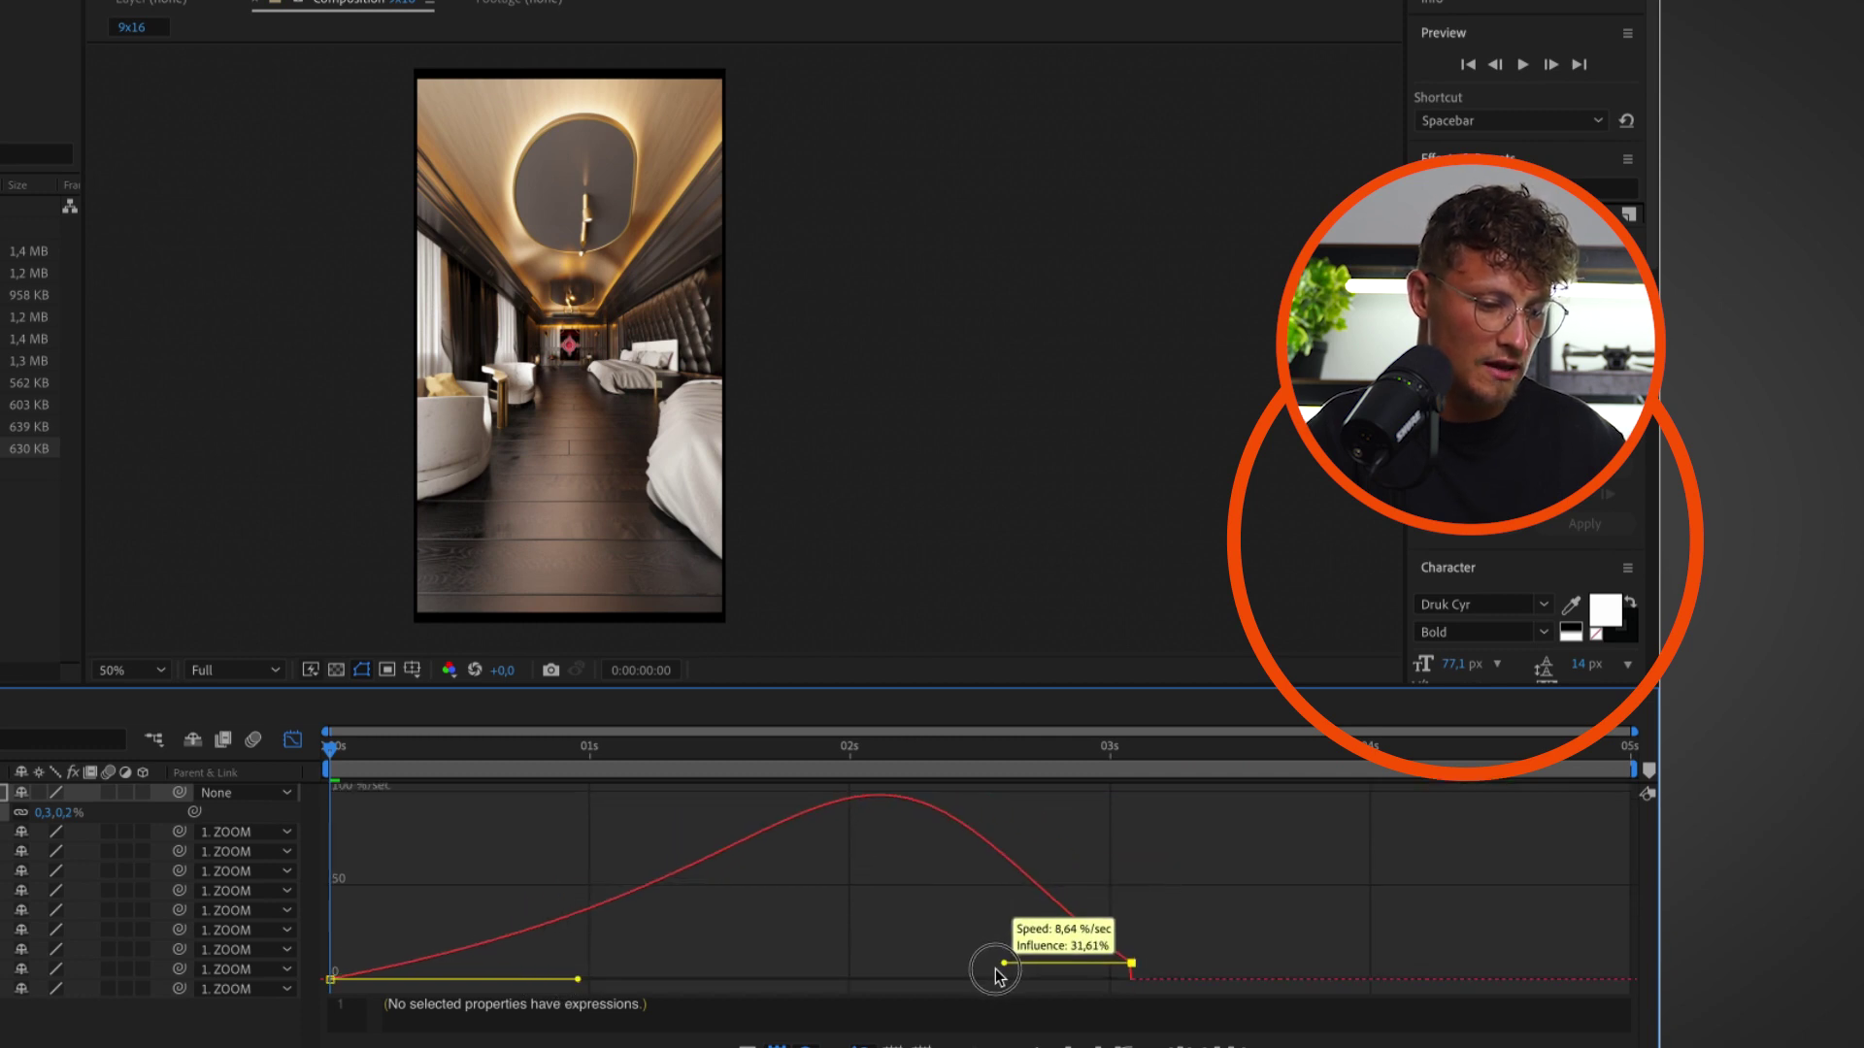
{"action": "key", "text": "space"}
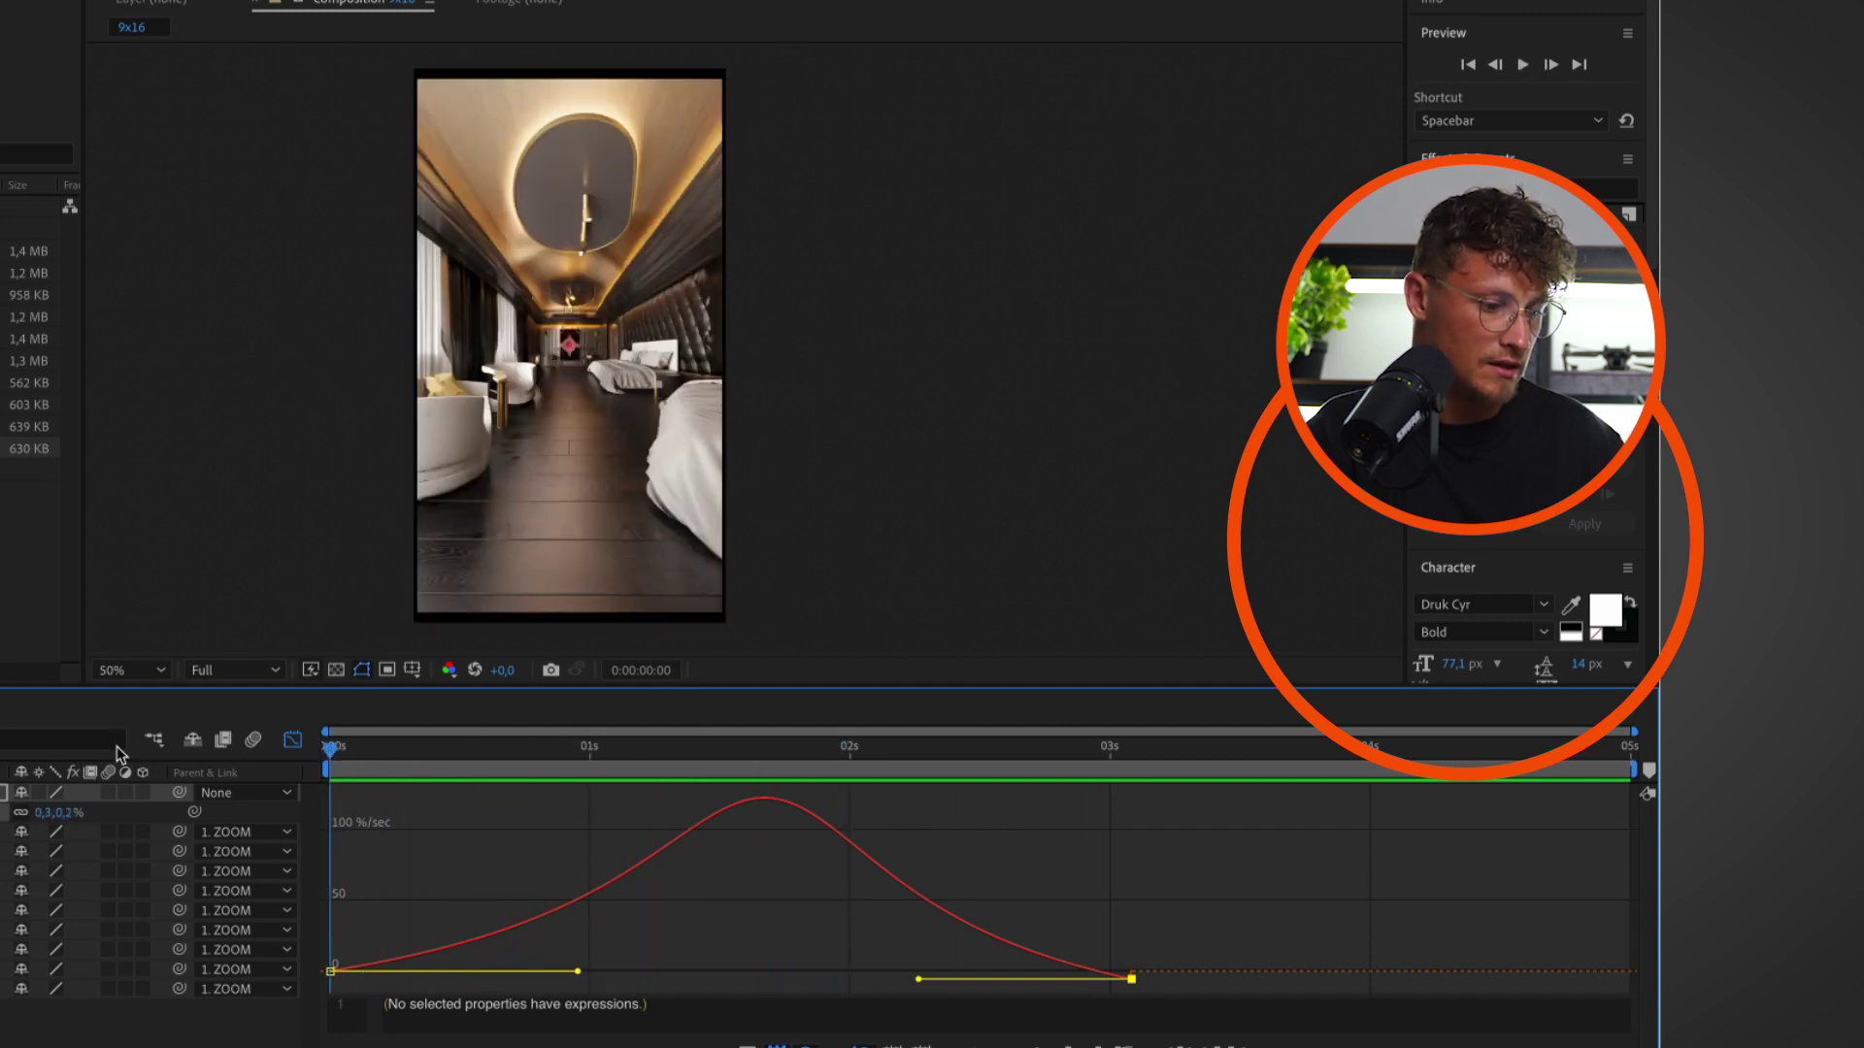
Lengthen the ease handles of the first and last scale keyframes in the speed graph, and return to the layer bars
{"action": "left_click_drag", "start_coordinate": [578, 971], "coordinate": [605, 973]}
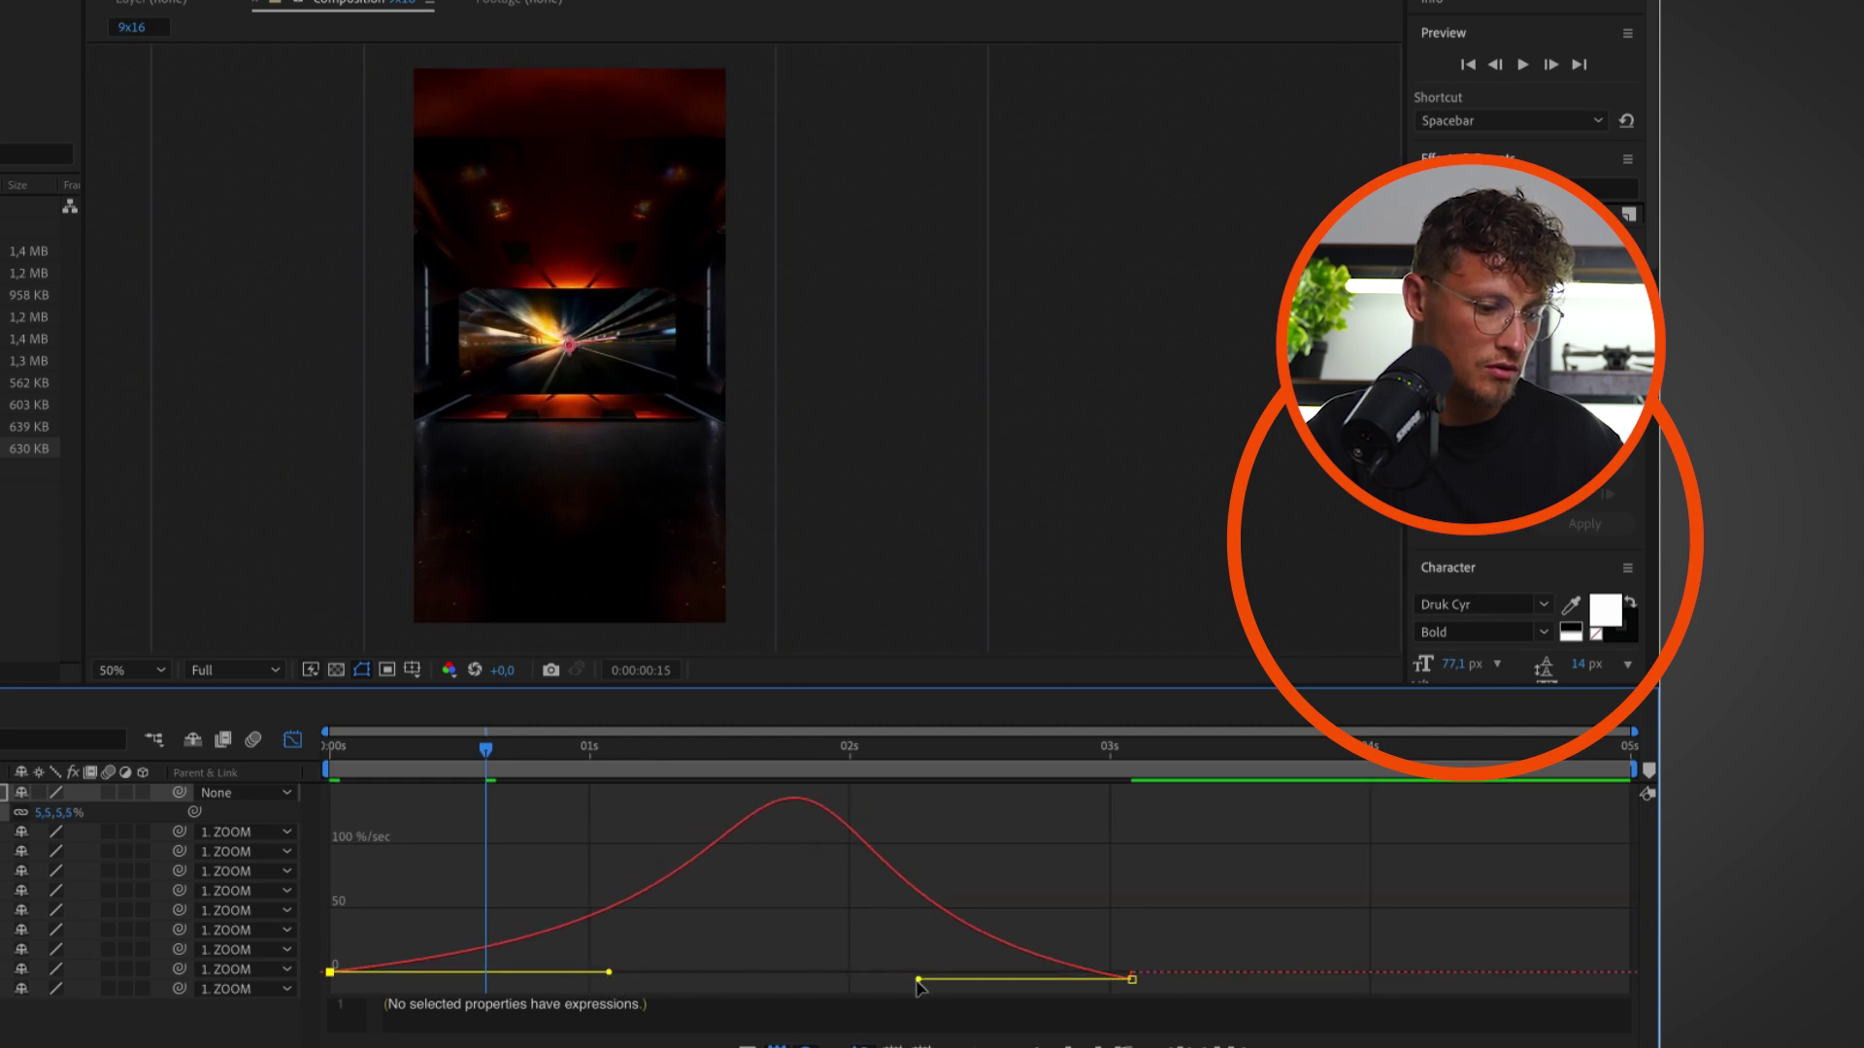
{"action": "left_click_drag", "start_coordinate": [919, 980], "coordinate": [879, 979]}
{"action": "left_click", "coordinate": [293, 742]}
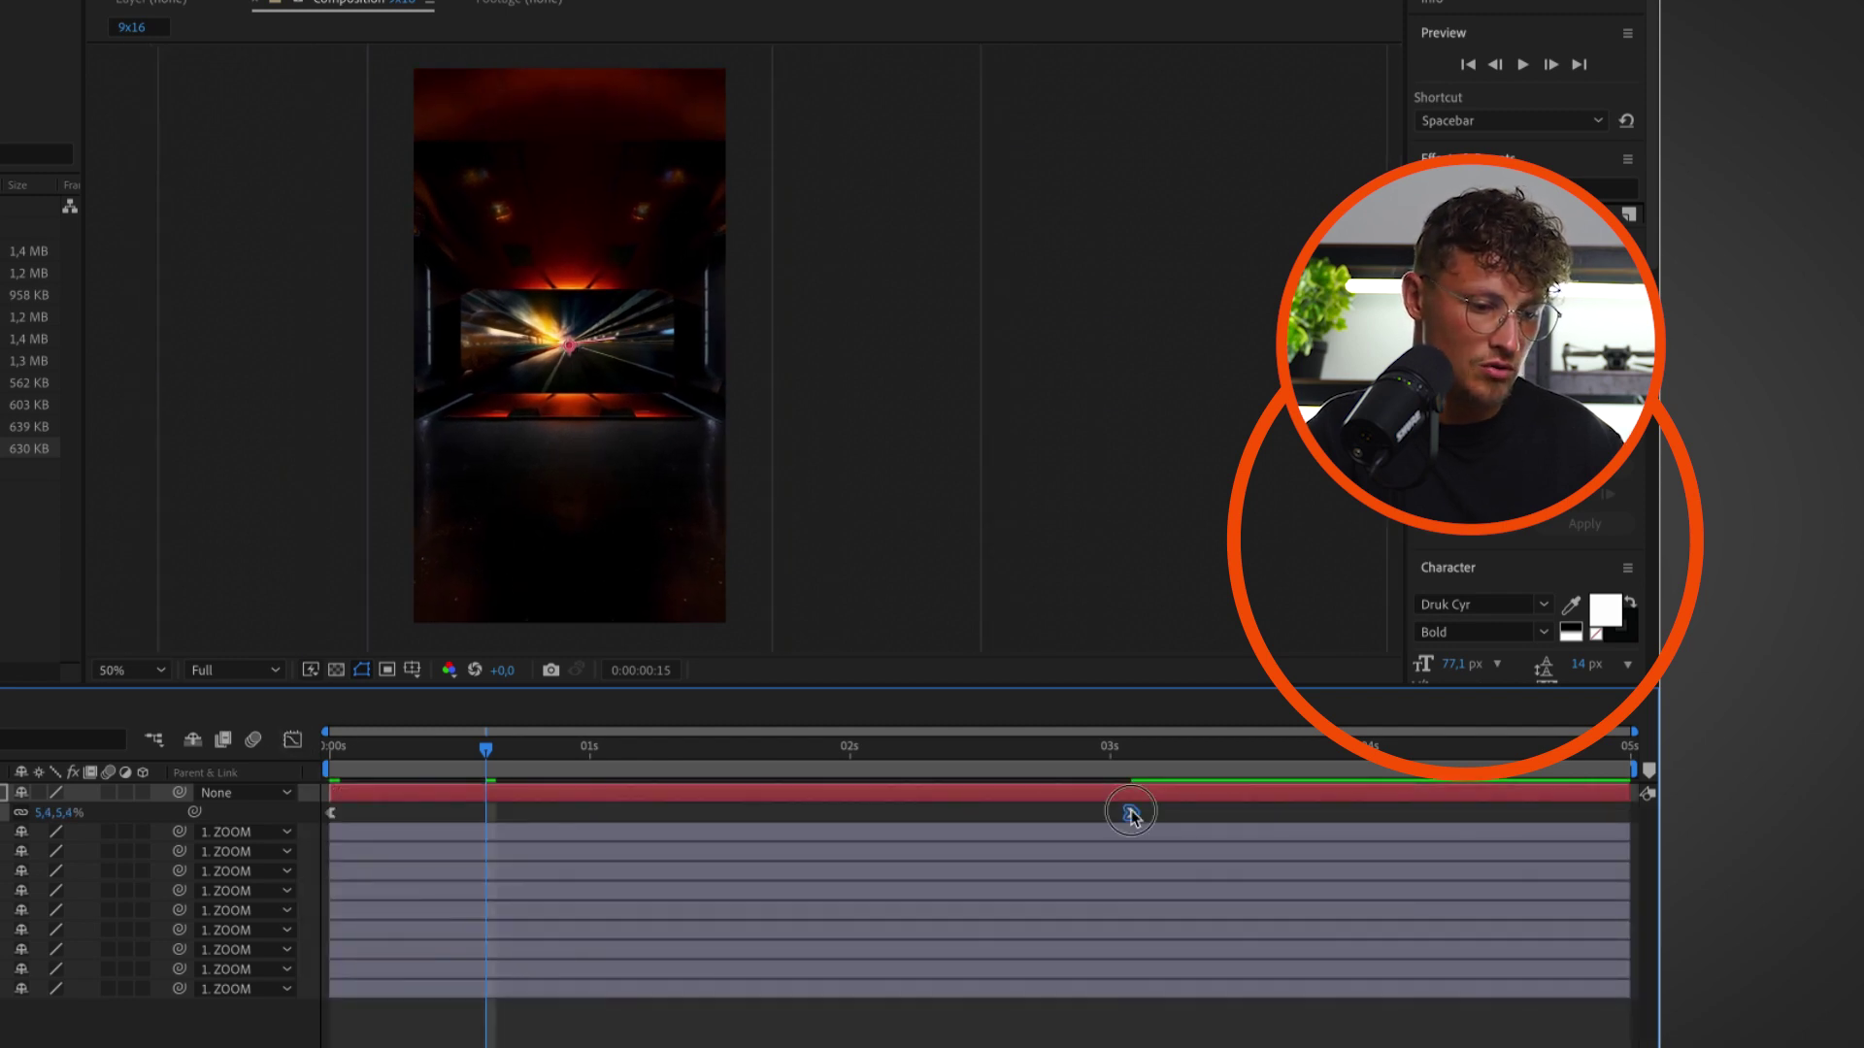
Move the ZOOM null's last scale keyframe to about 0:00:04:09 and play the slower zoom from the start
{"action": "left_click_drag", "start_coordinate": [1131, 814], "coordinate": [1398, 814]}
{"action": "left_click", "coordinate": [340, 762]}
{"action": "key", "text": "space"}
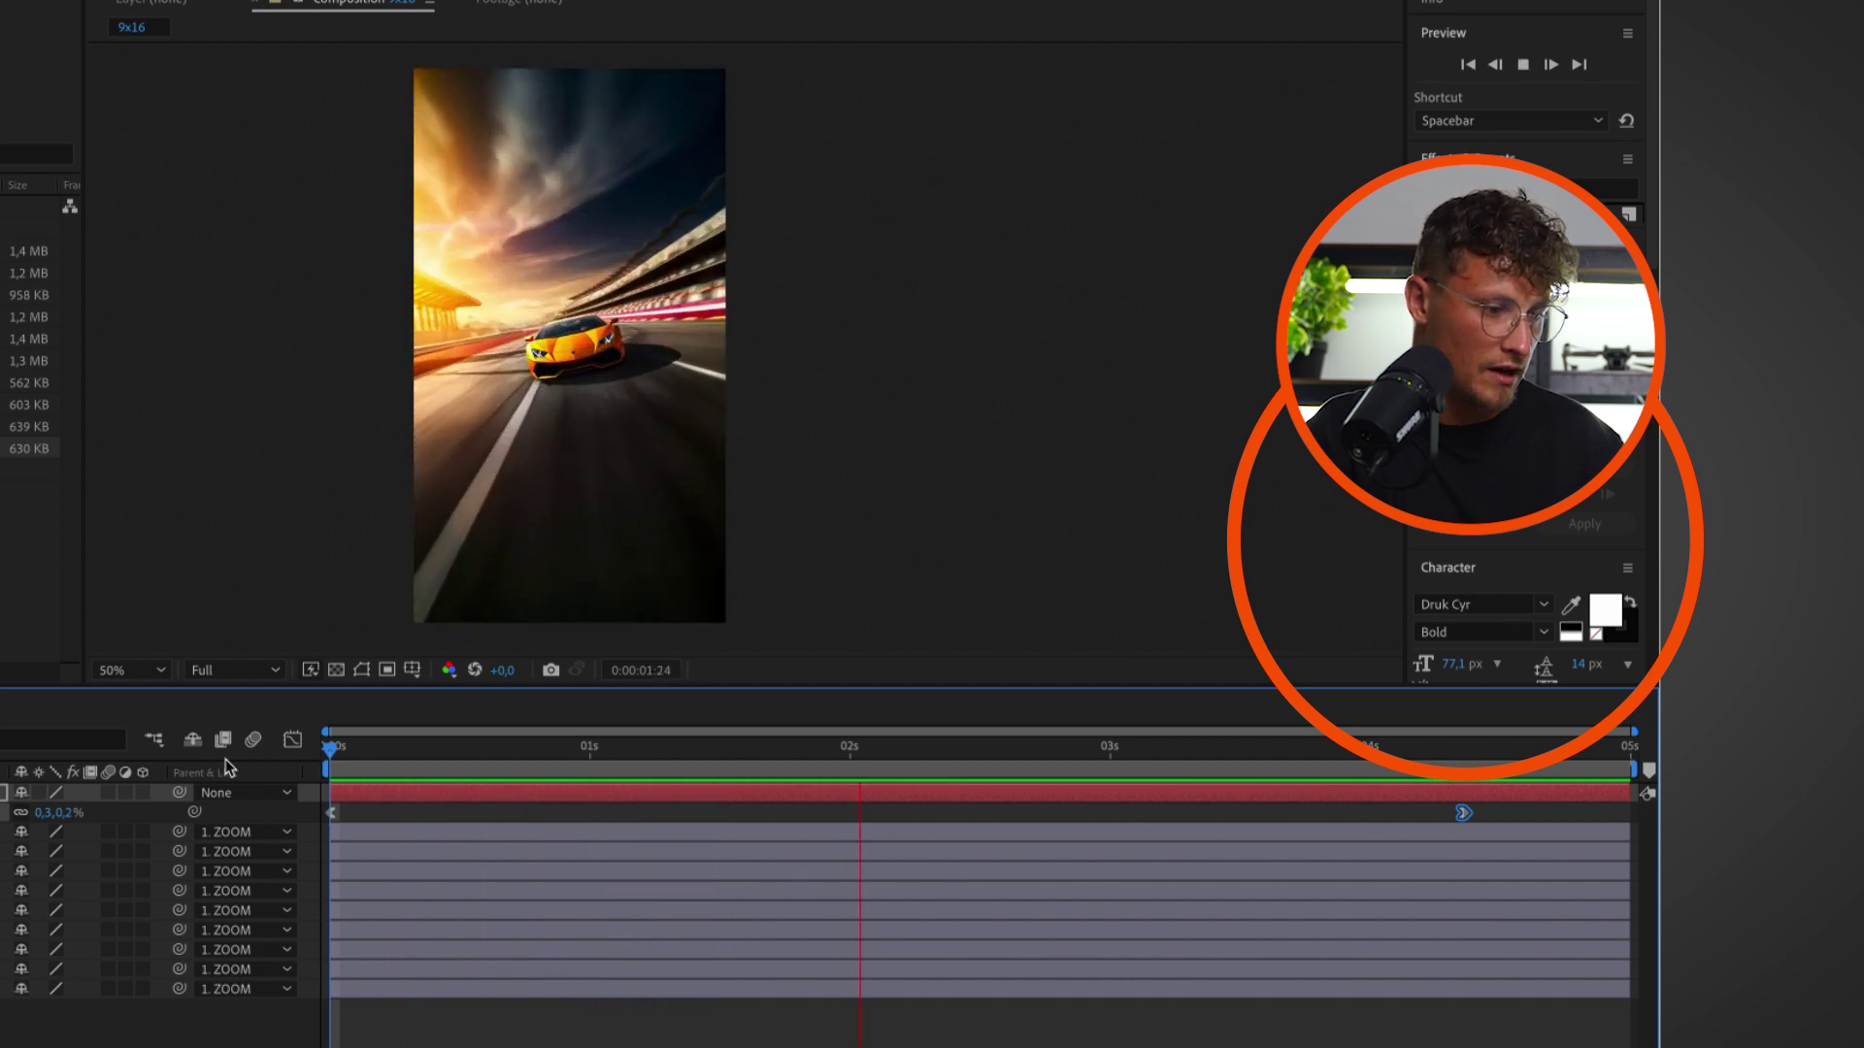
Extend the first scale keyframe's ease further in the speed graph for a steeper speed peak, and play the animation
{"action": "left_click", "coordinate": [292, 741]}
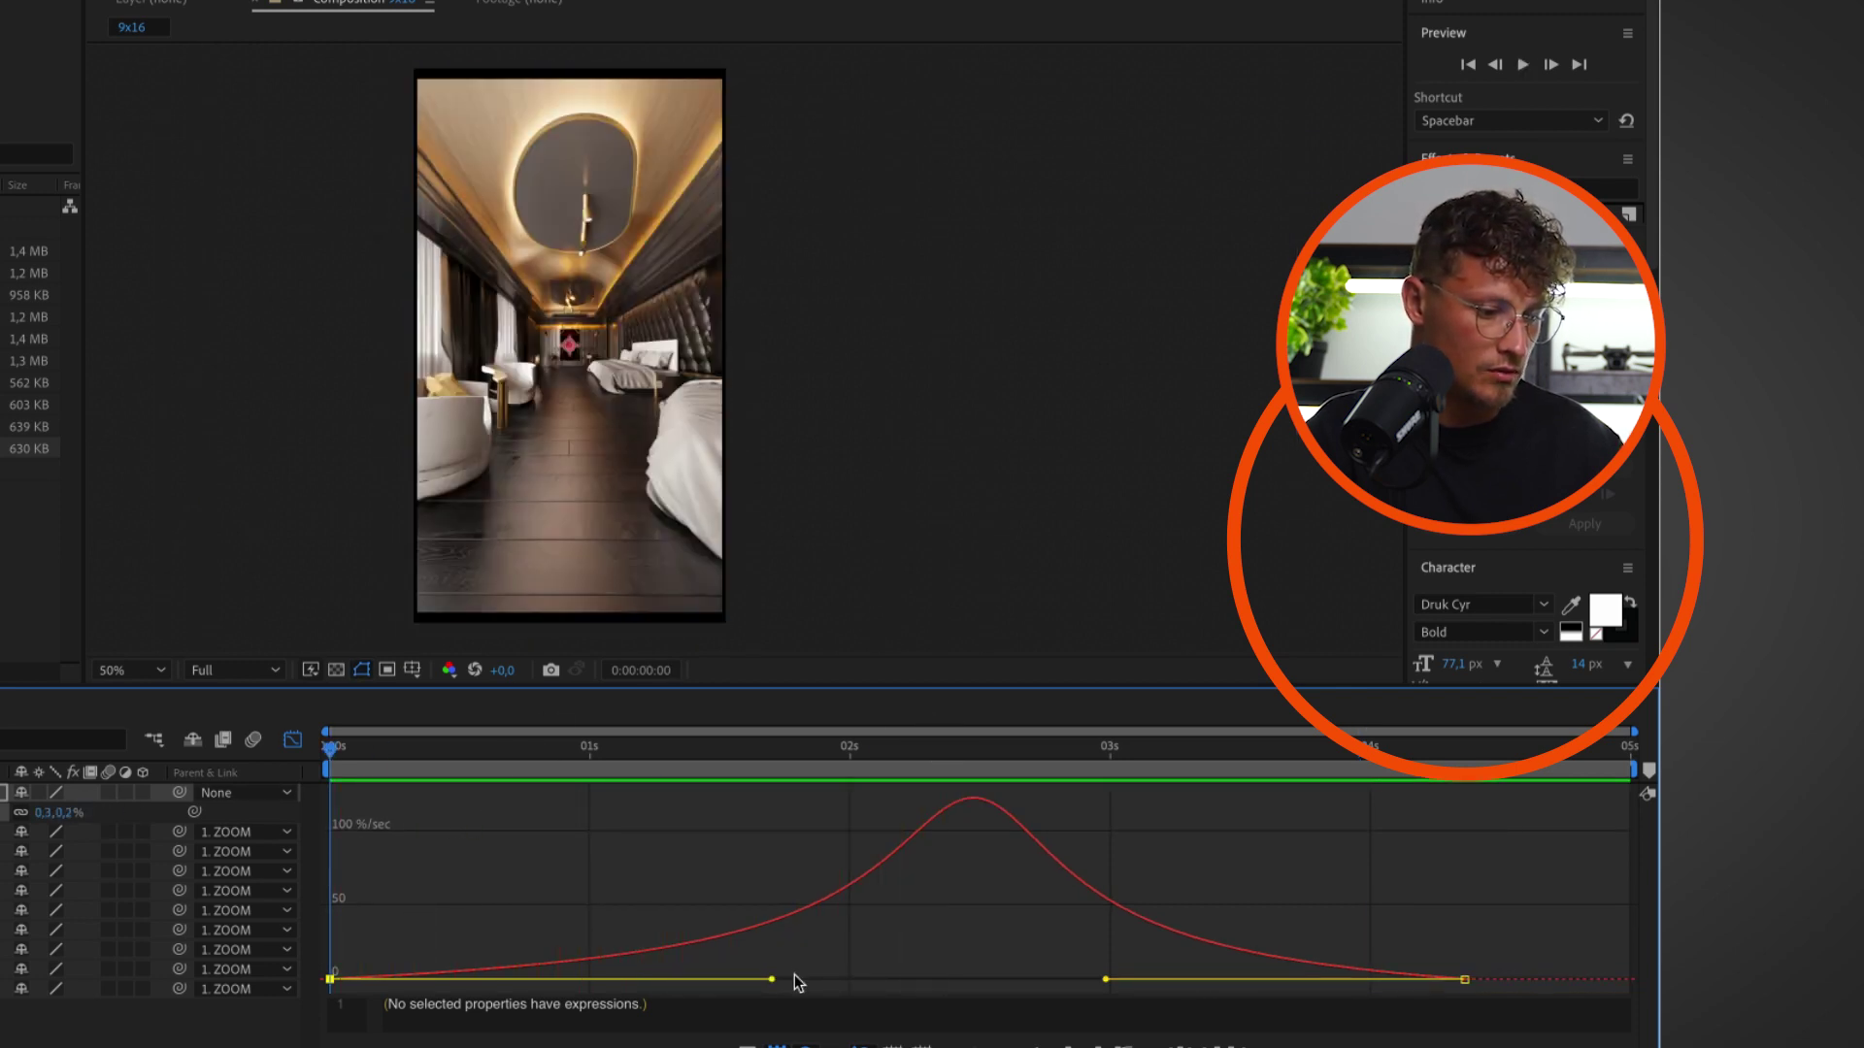
{"action": "left_click_drag", "start_coordinate": [772, 978], "coordinate": [827, 982]}
{"action": "key", "text": "space"}
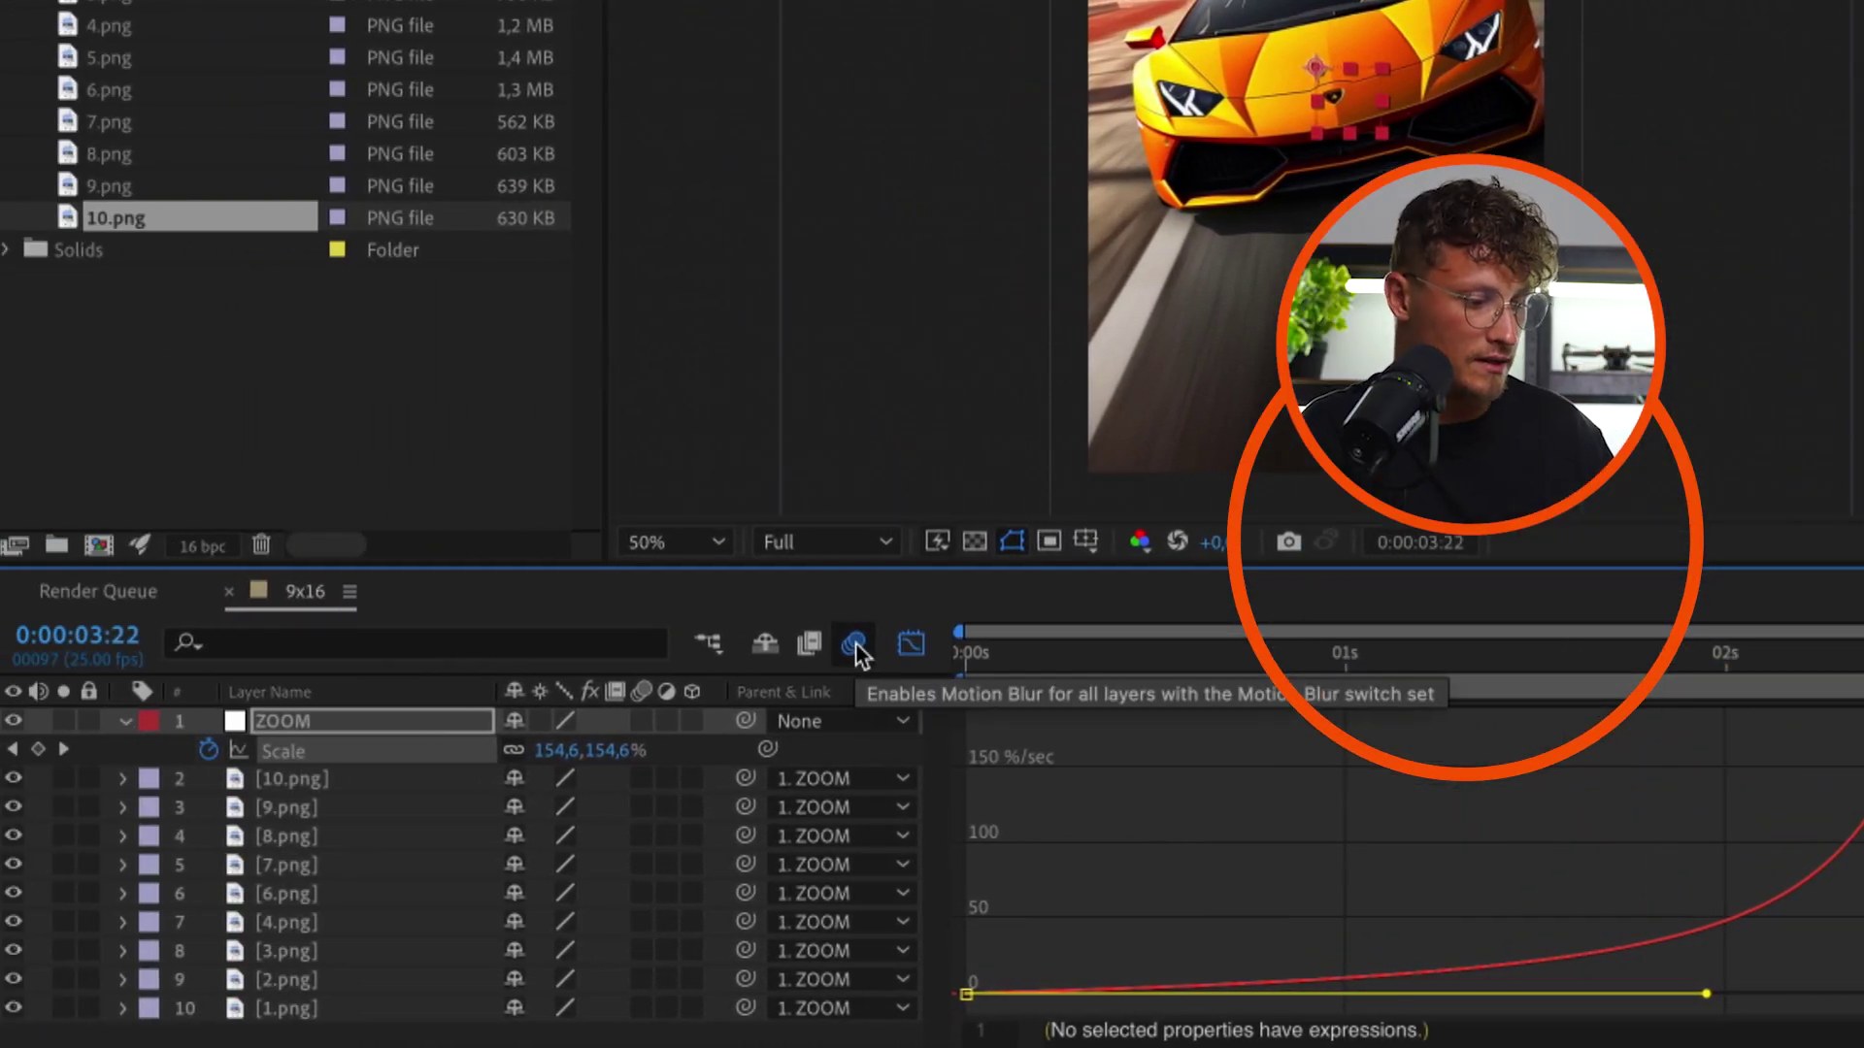
{"action": "key", "text": "alt+shift+a"}
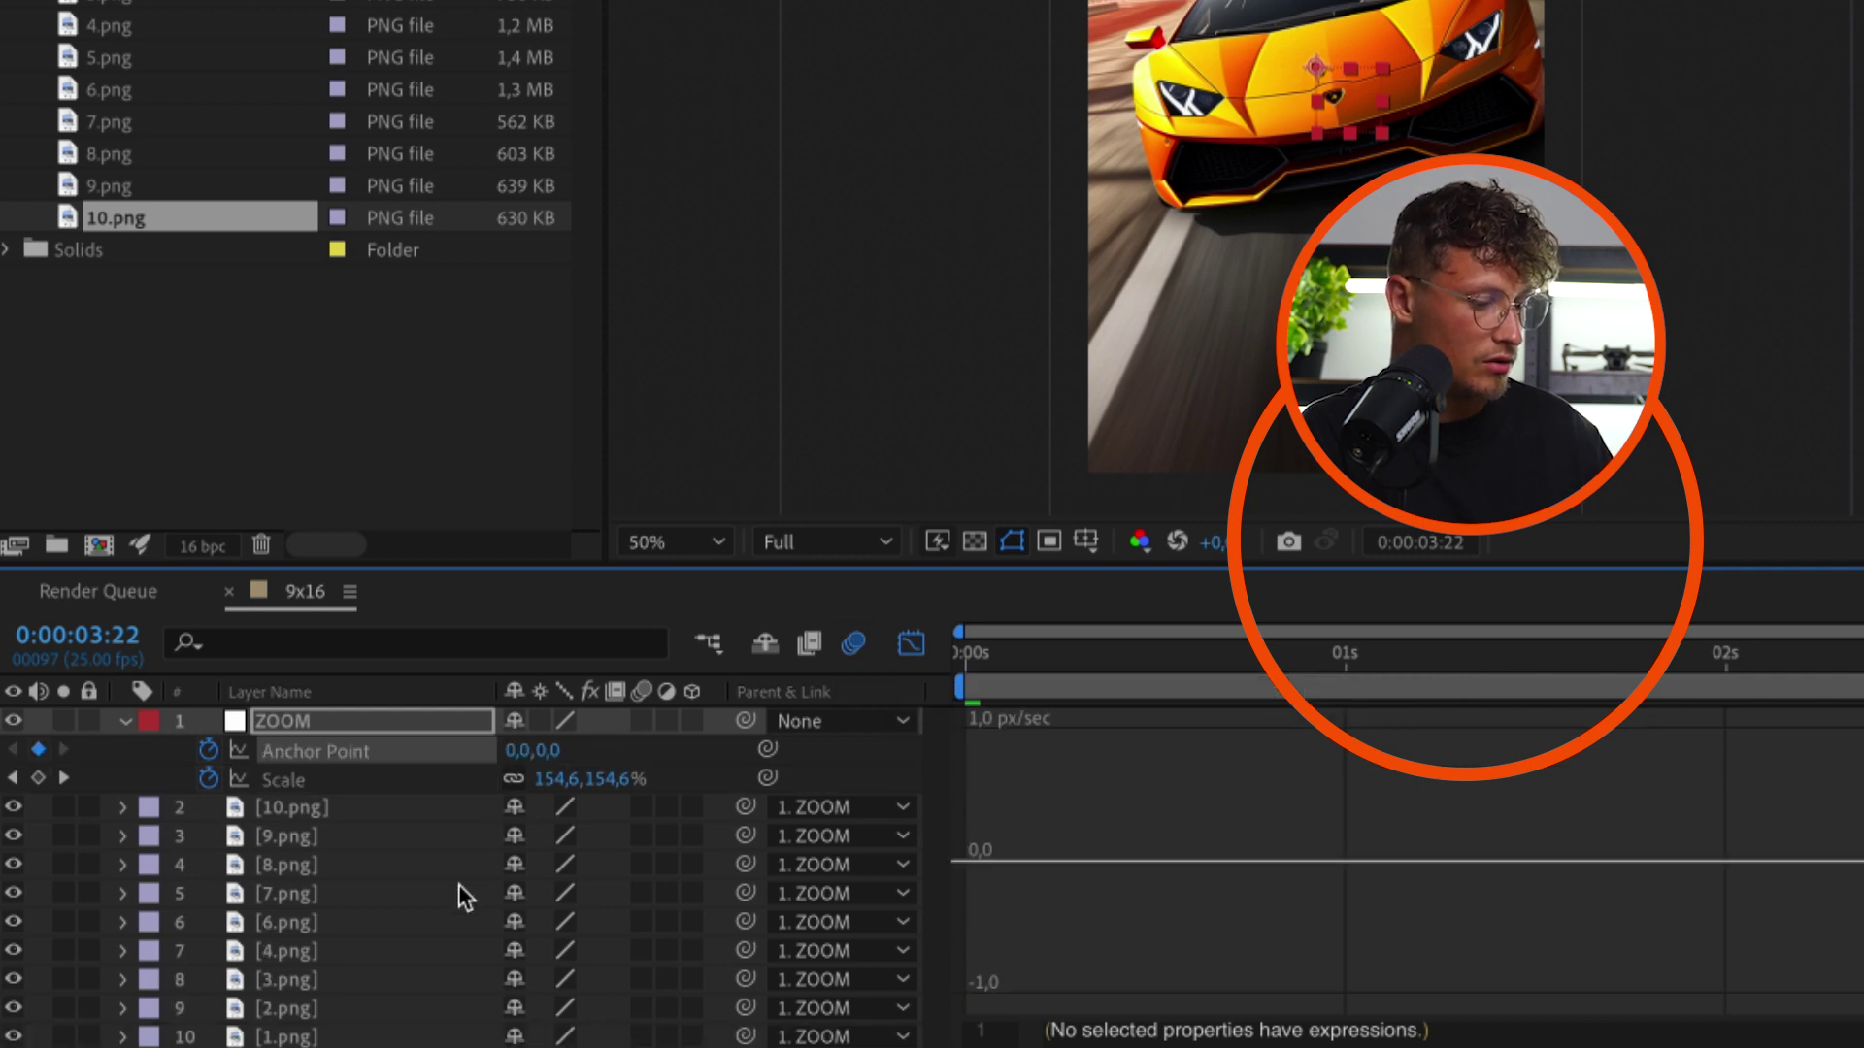
{"action": "left_click", "coordinate": [433, 894]}
{"action": "key", "text": "super+z"}
Turn on motion blur for all layers in the 9x16 composition and play the zoom from the start
{"action": "key", "text": "ctrl+a"}
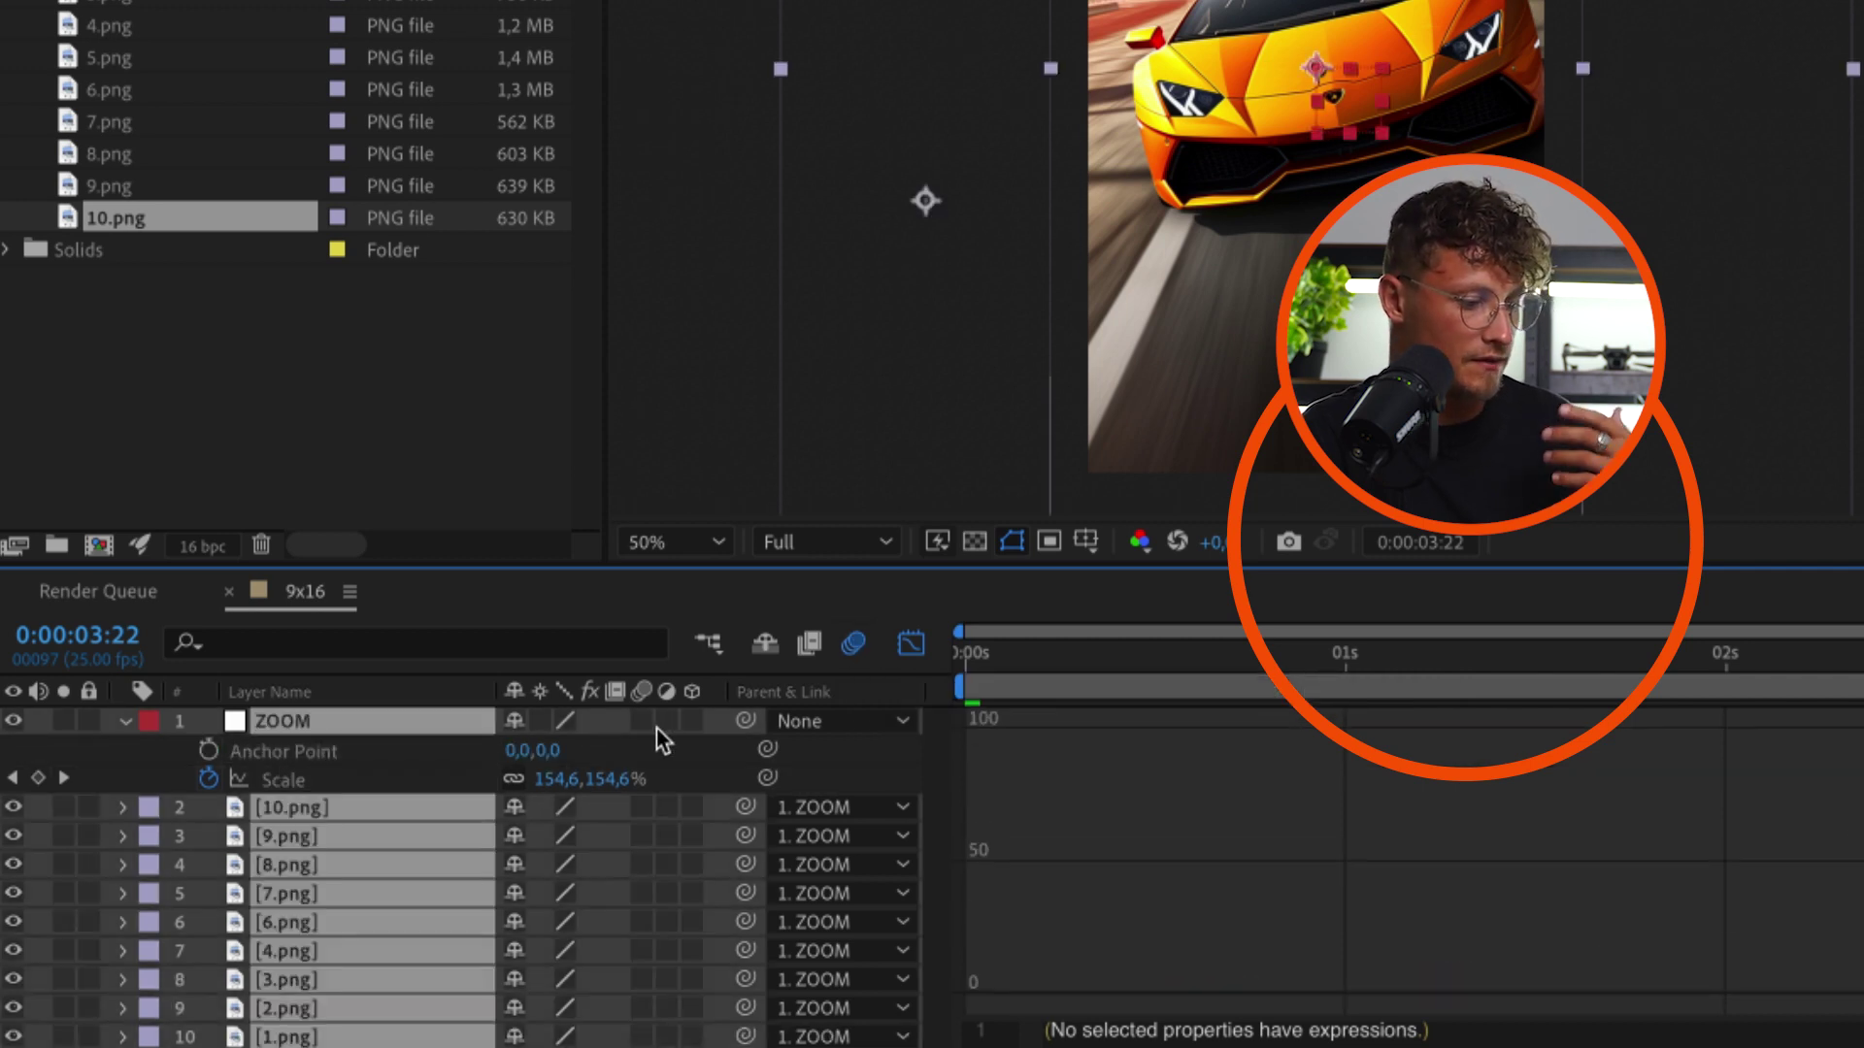
{"action": "left_click_drag", "start_coordinate": [1120, 674], "coordinate": [842, 676]}
{"action": "key", "text": "space"}
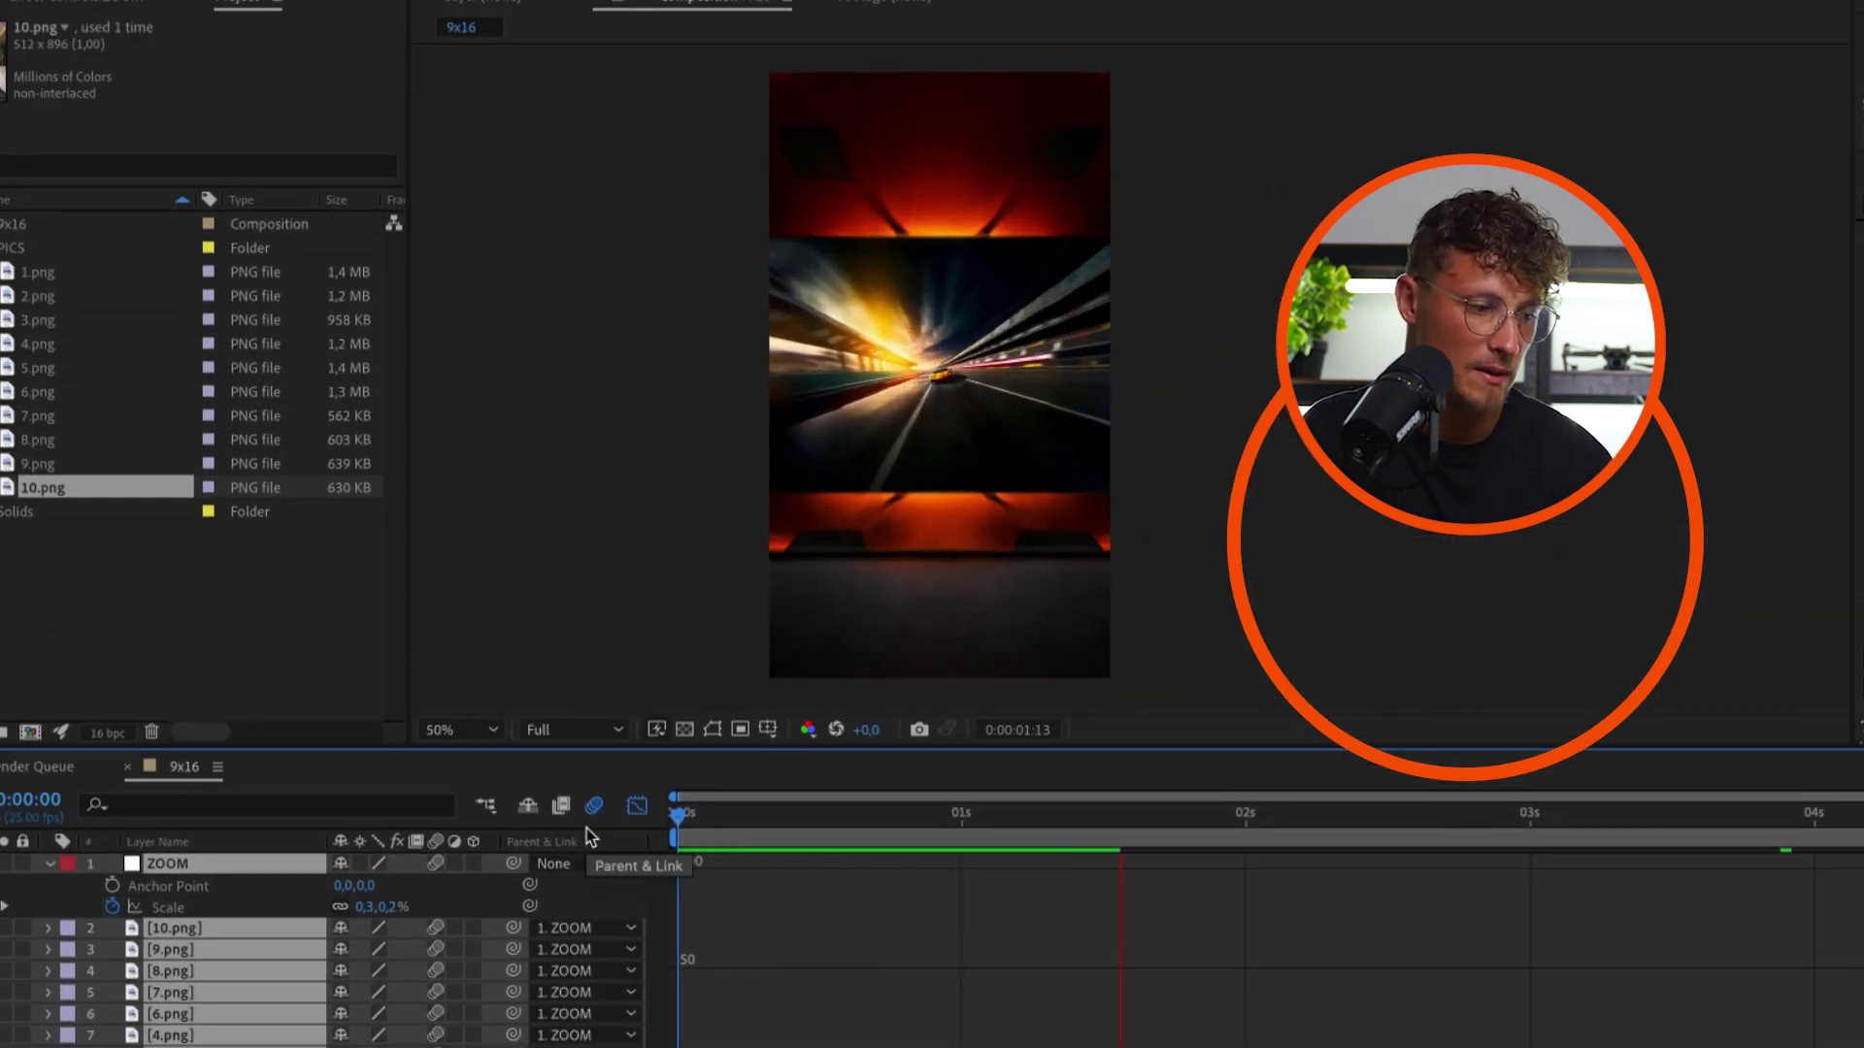
Compare the frame at 0:00:01:10 with and without motion blur, and play the blurred zoom from the start
{"action": "left_click_drag", "start_coordinate": [1010, 820], "coordinate": [1074, 821]}
{"action": "left_click", "coordinate": [288, 908]}
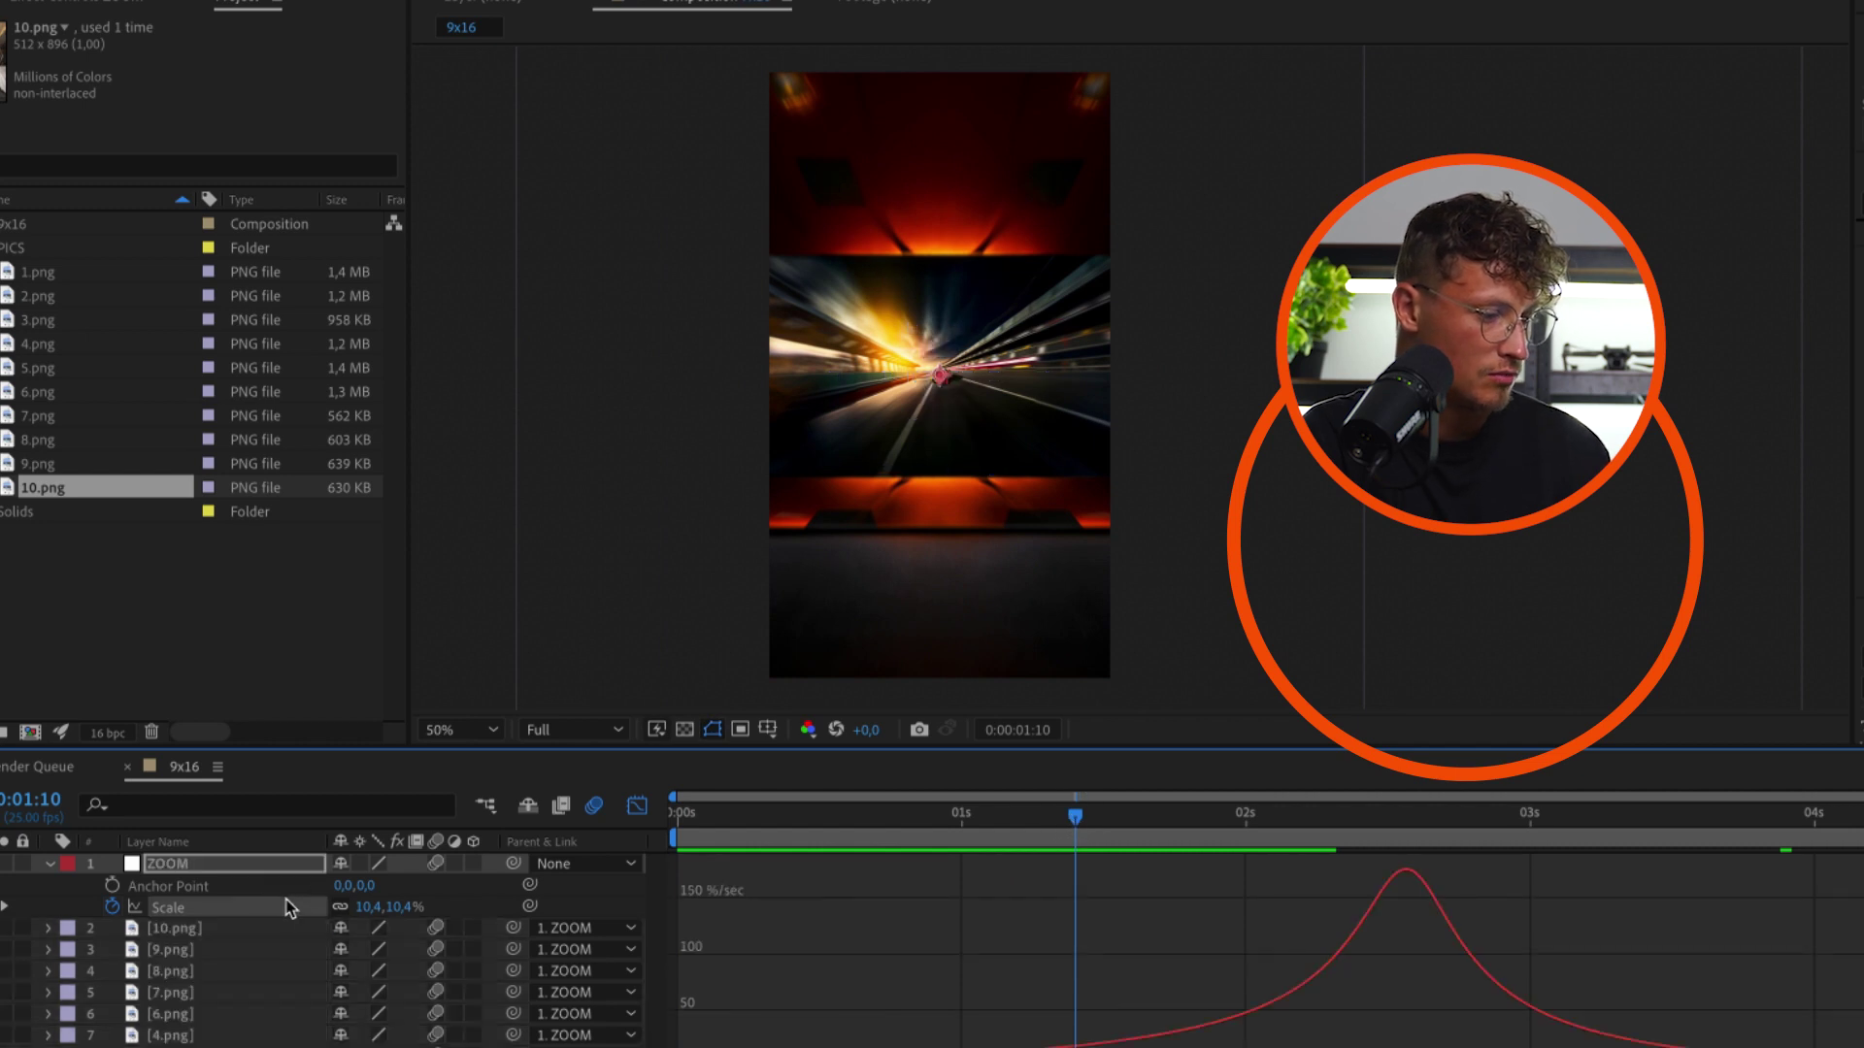
{"action": "left_click", "coordinate": [598, 807]}
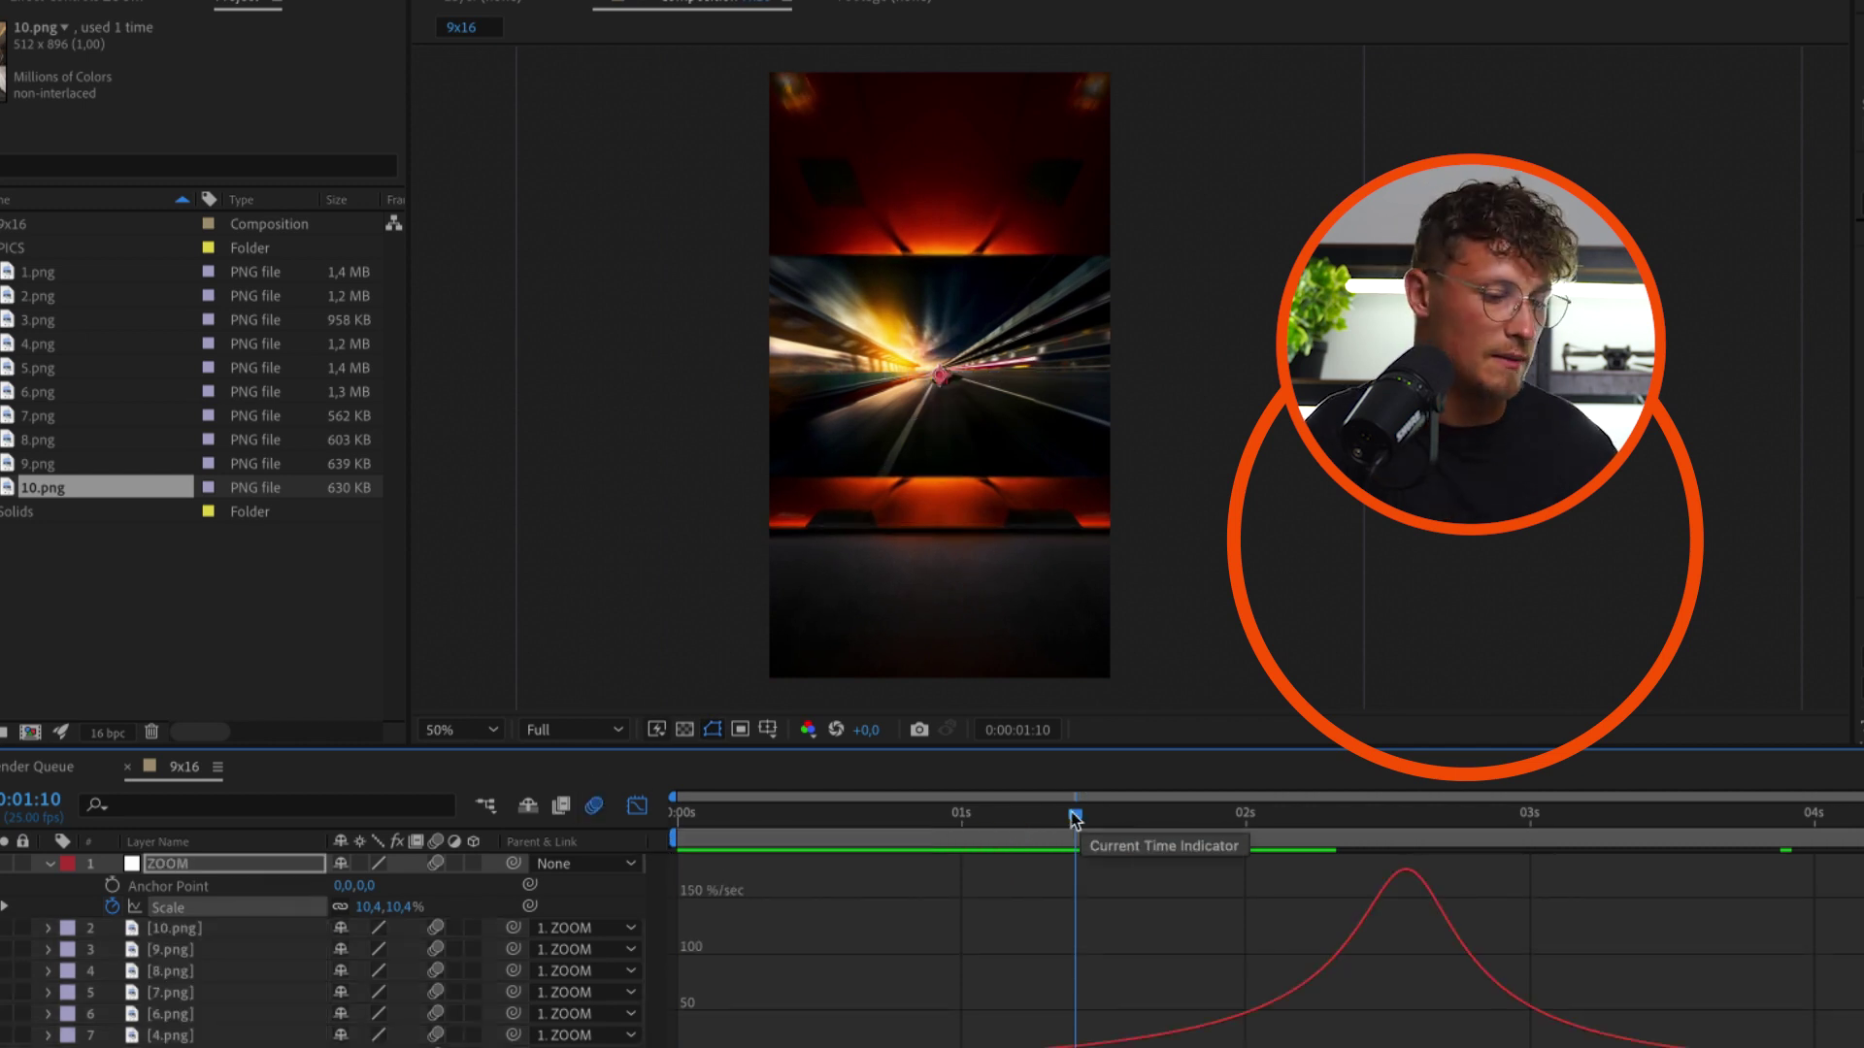
{"action": "key", "text": "space"}
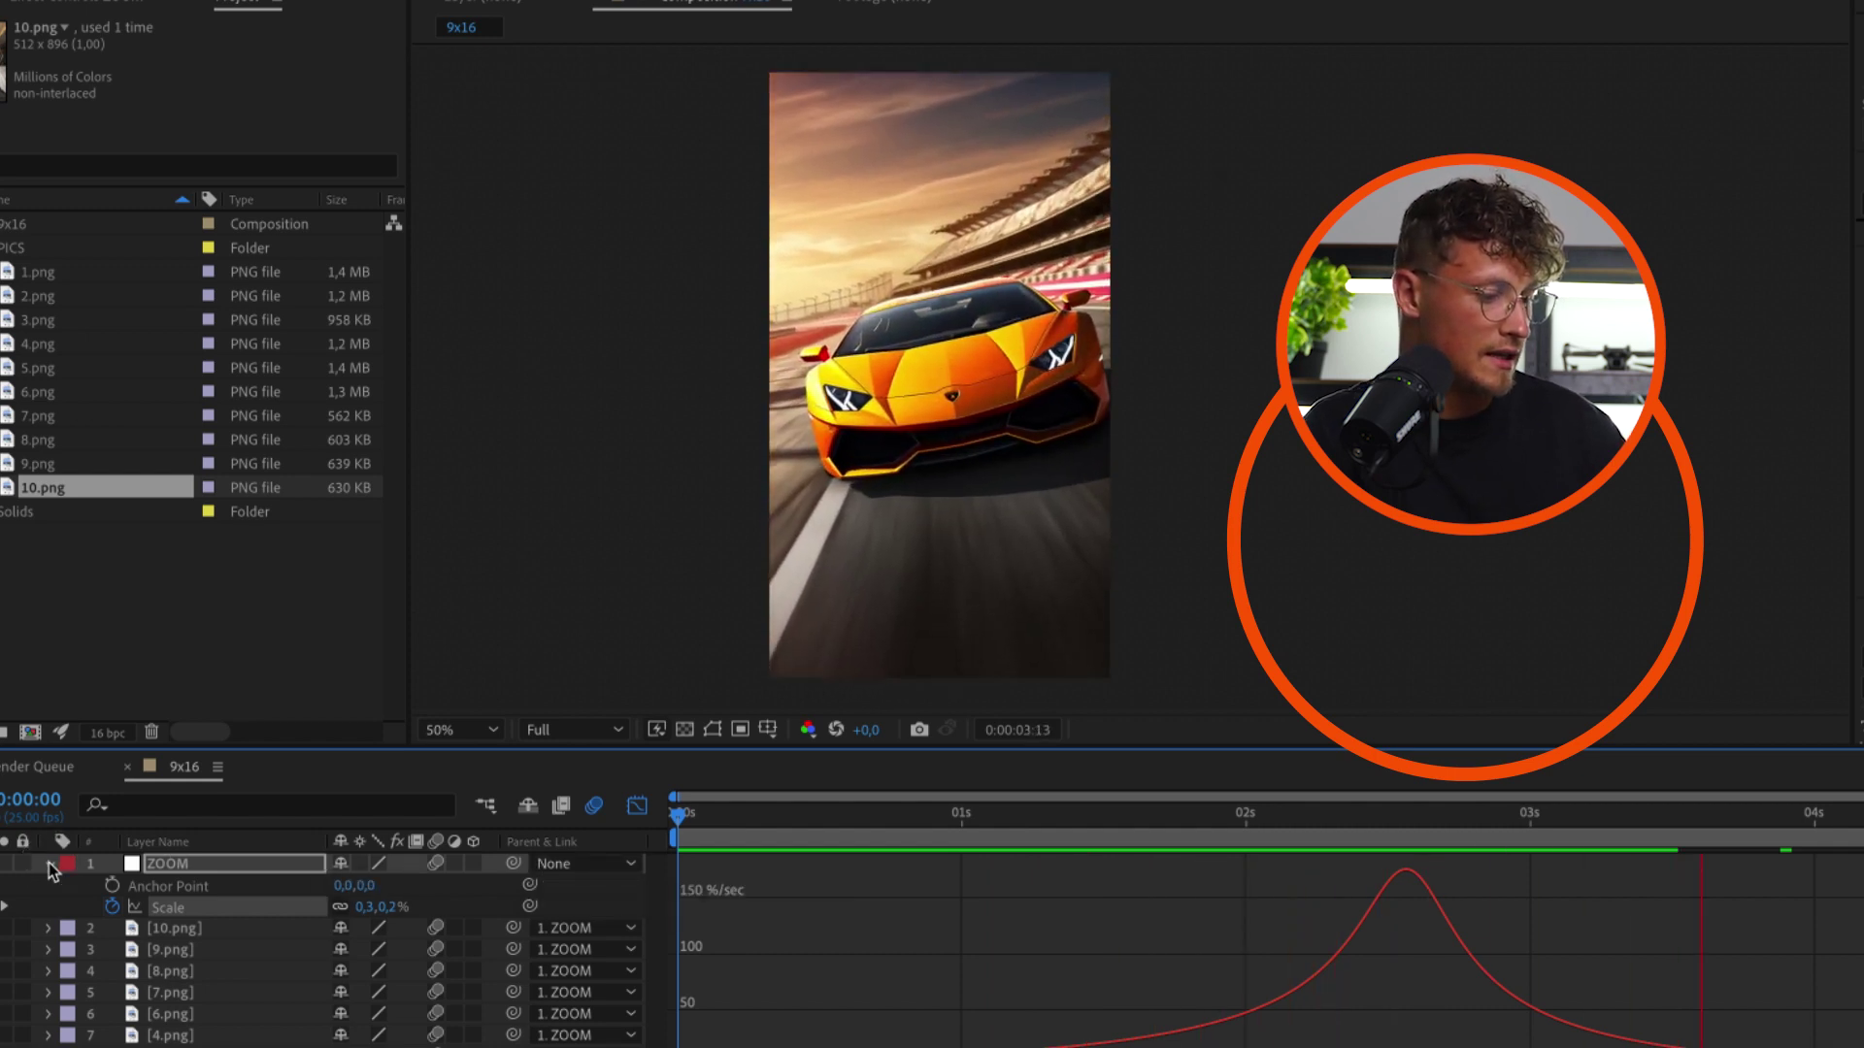
Keyframe the ZOOM null's position at 0:00:04:00, close the speed graph and reveal the null's position and scale keyframes together
{"action": "left_click", "coordinate": [186, 862]}
{"action": "key", "text": "p"}
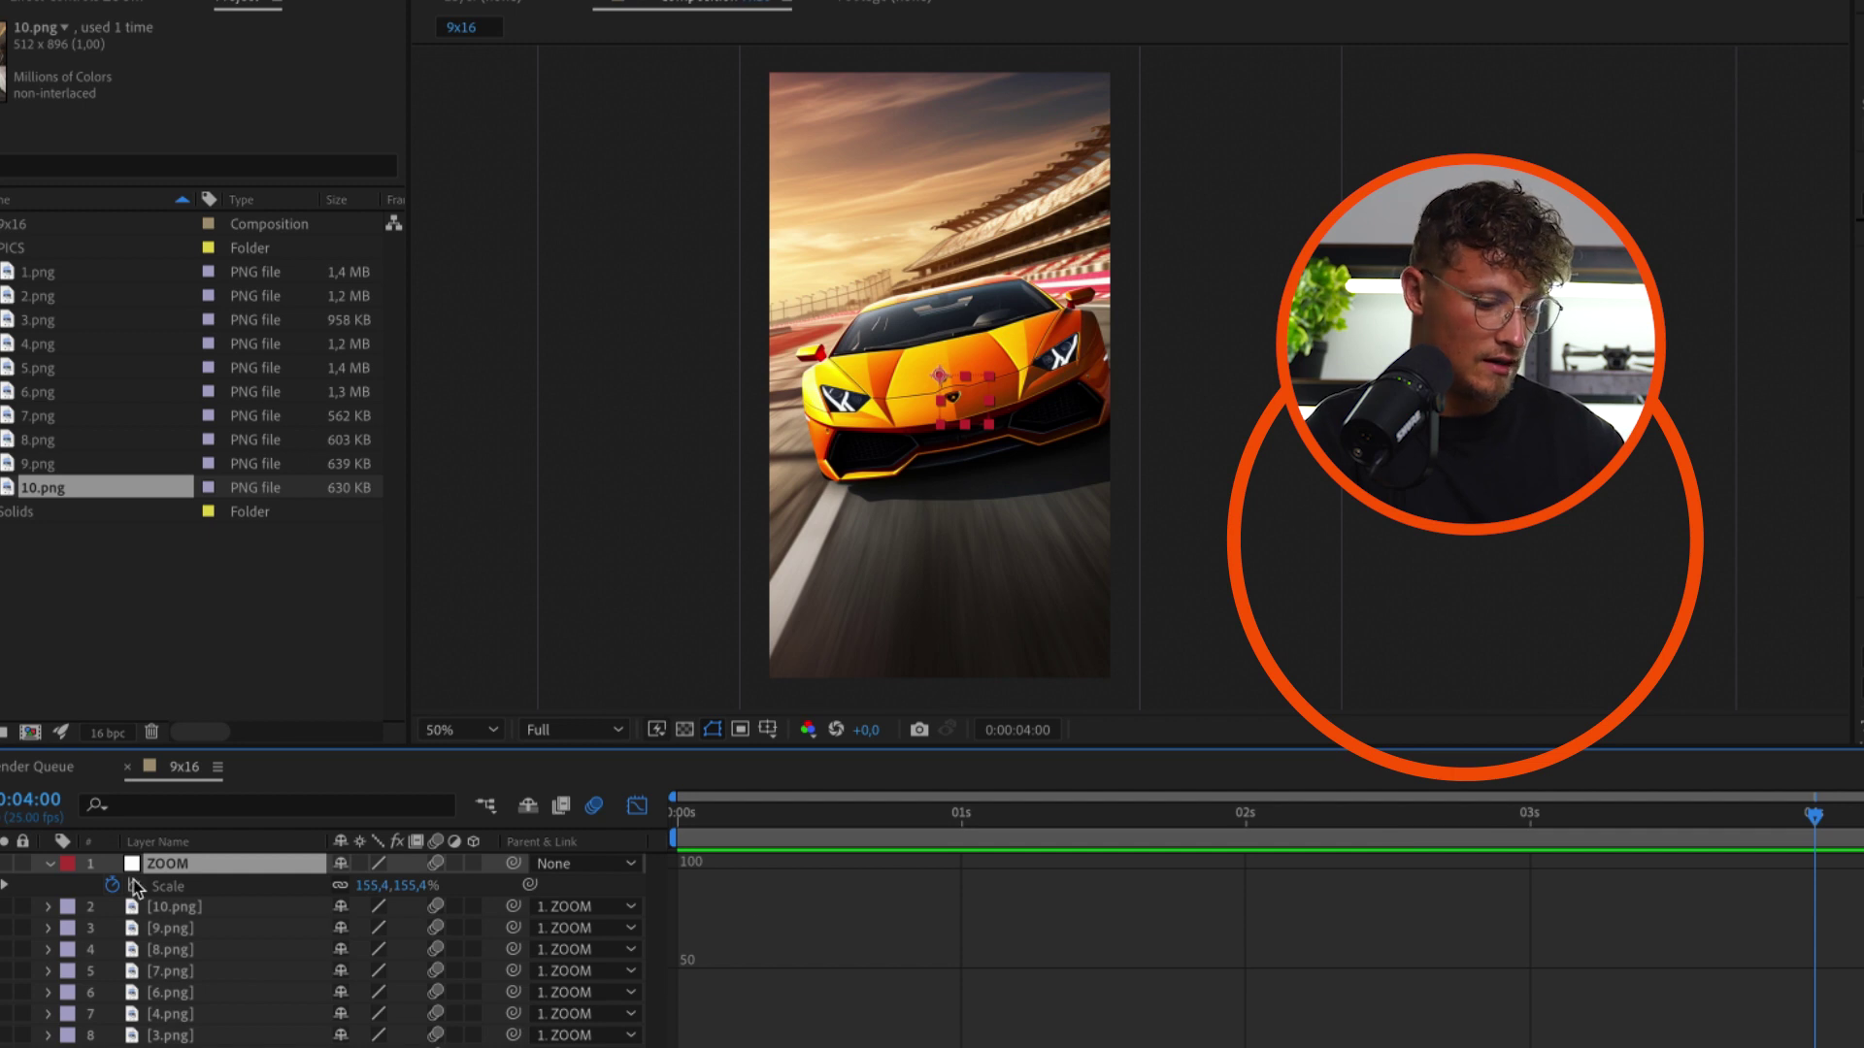
{"action": "key", "text": "p"}
{"action": "left_click", "coordinate": [112, 885]}
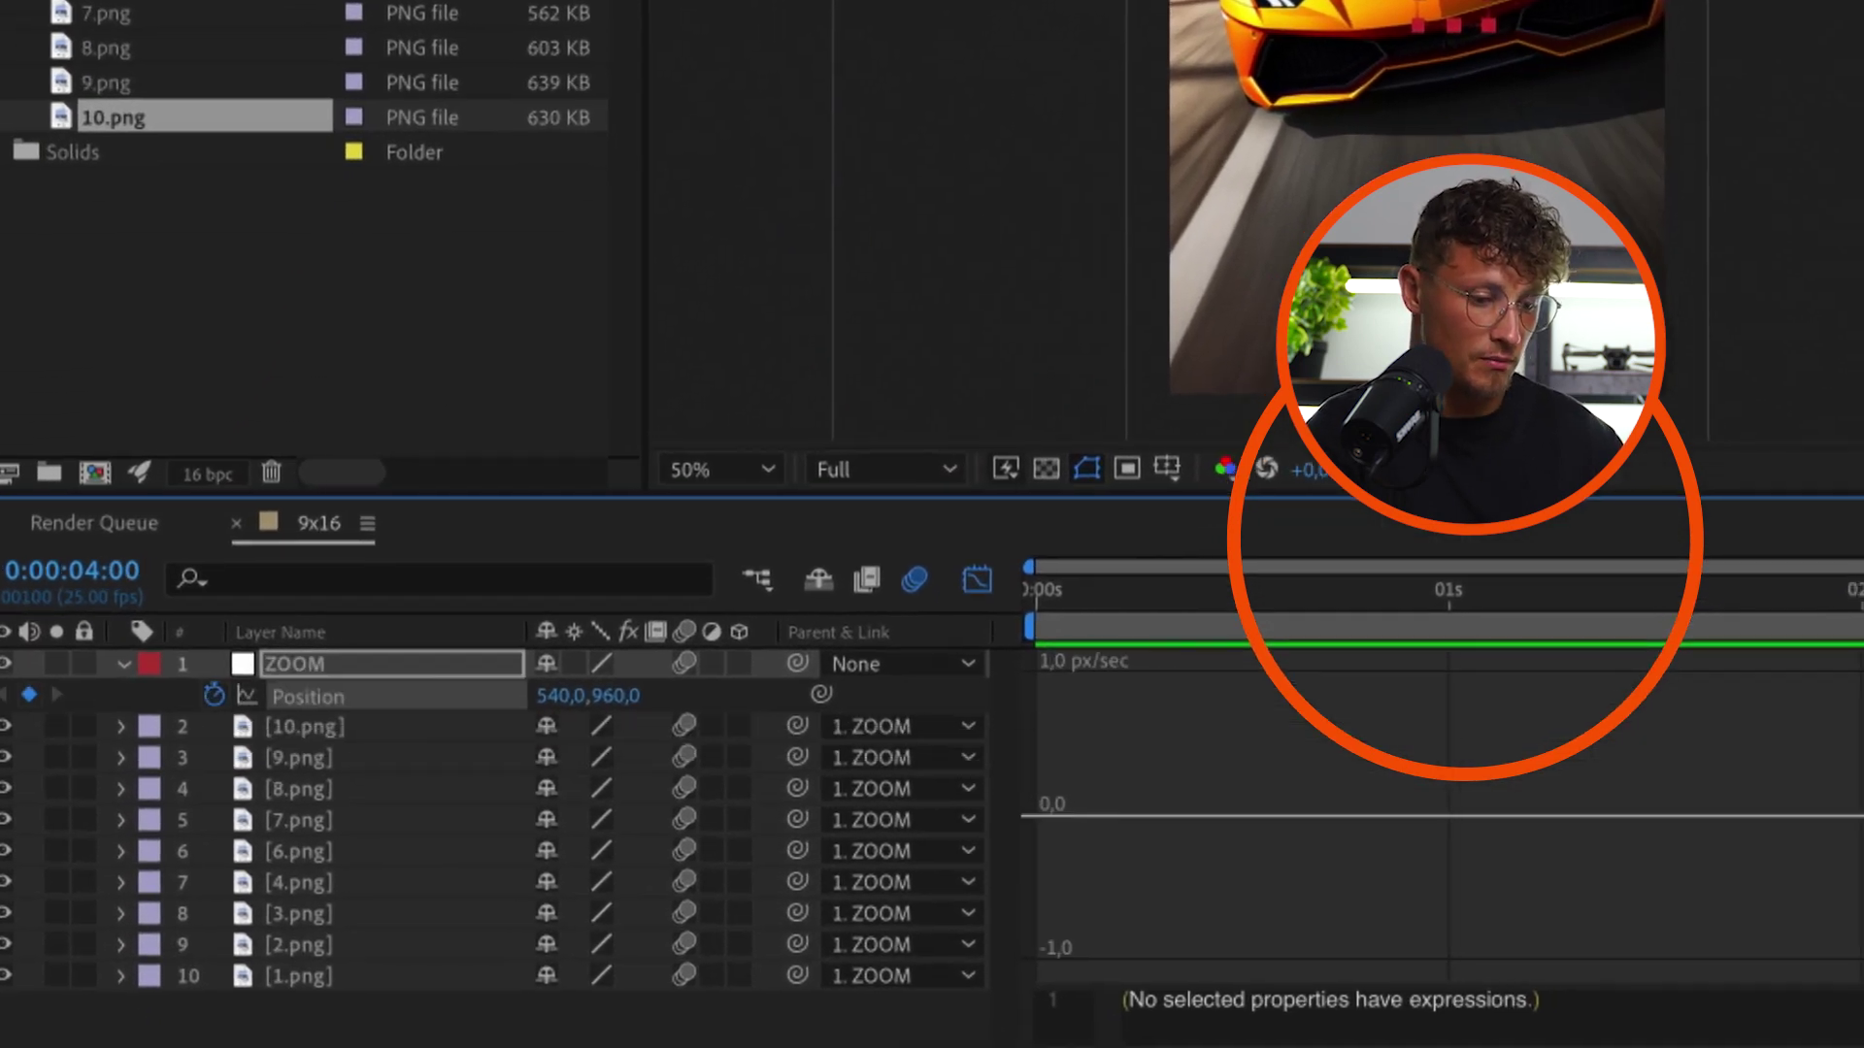
{"action": "key", "text": "shift+F3"}
{"action": "key", "text": "u"}
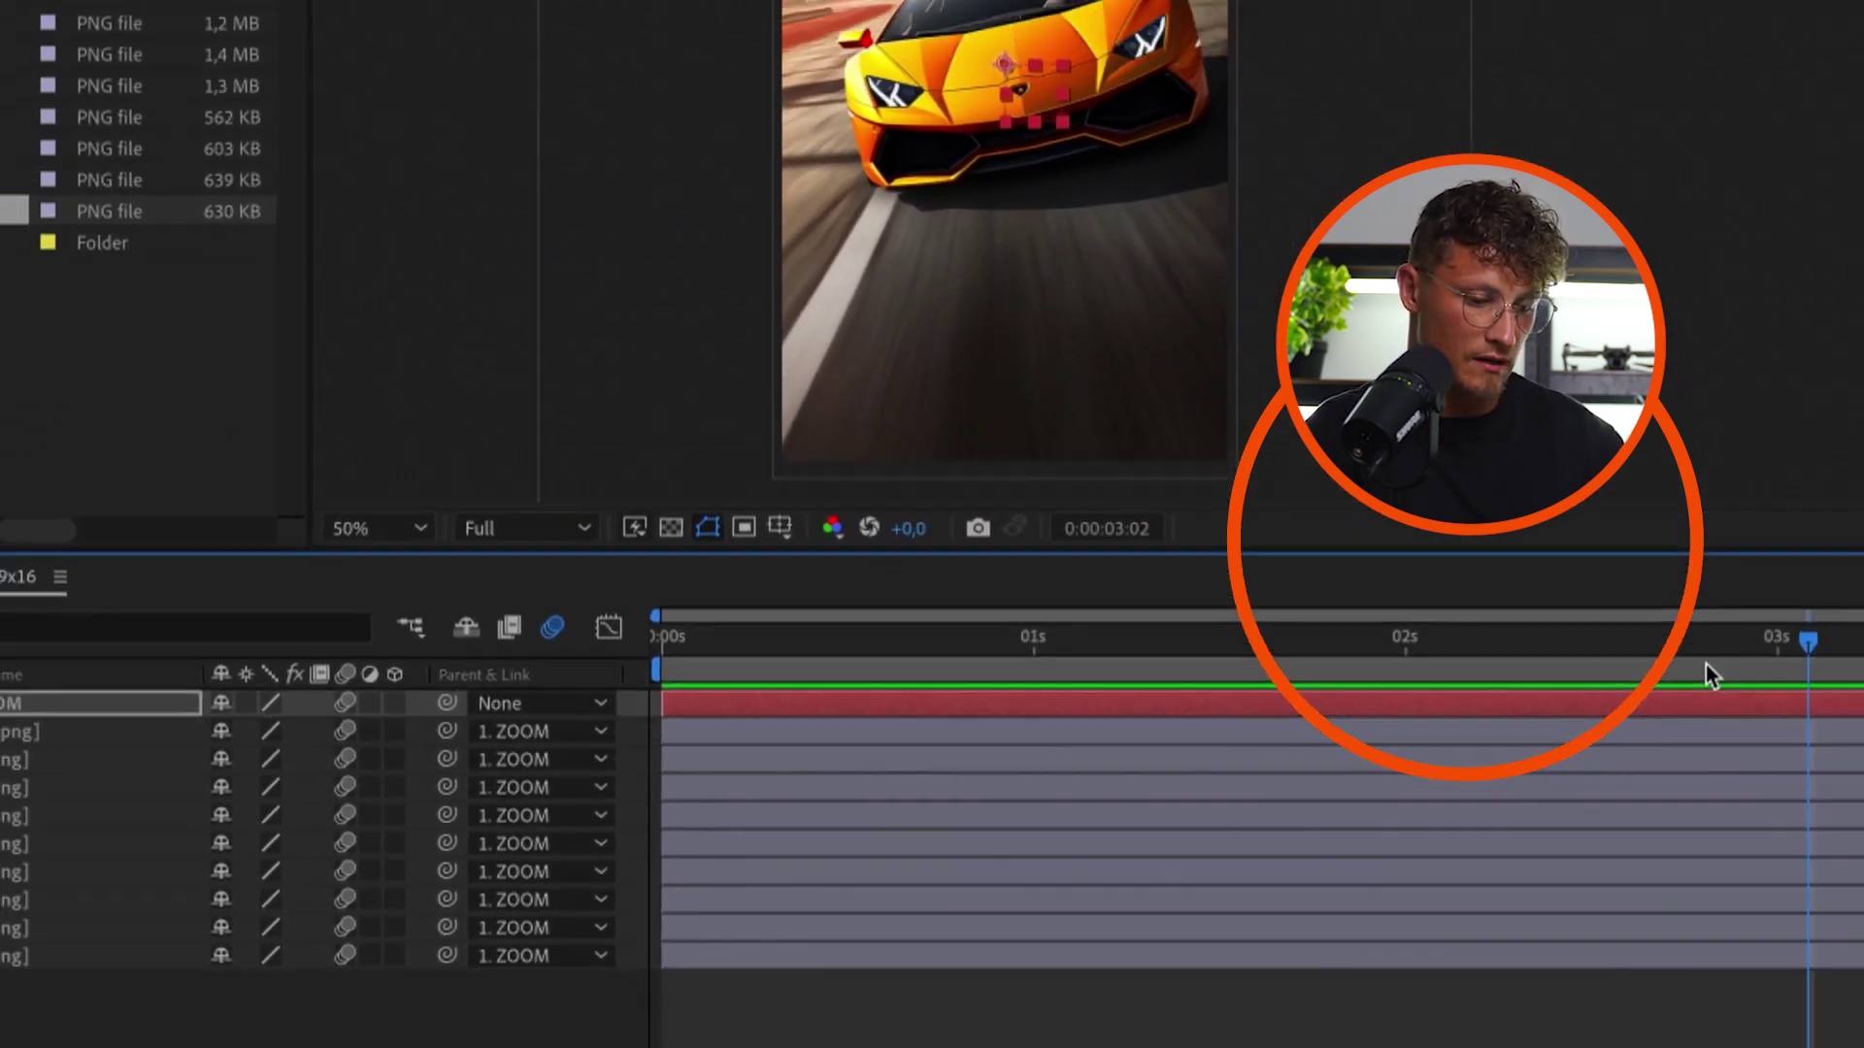
{"action": "key", "text": "u"}
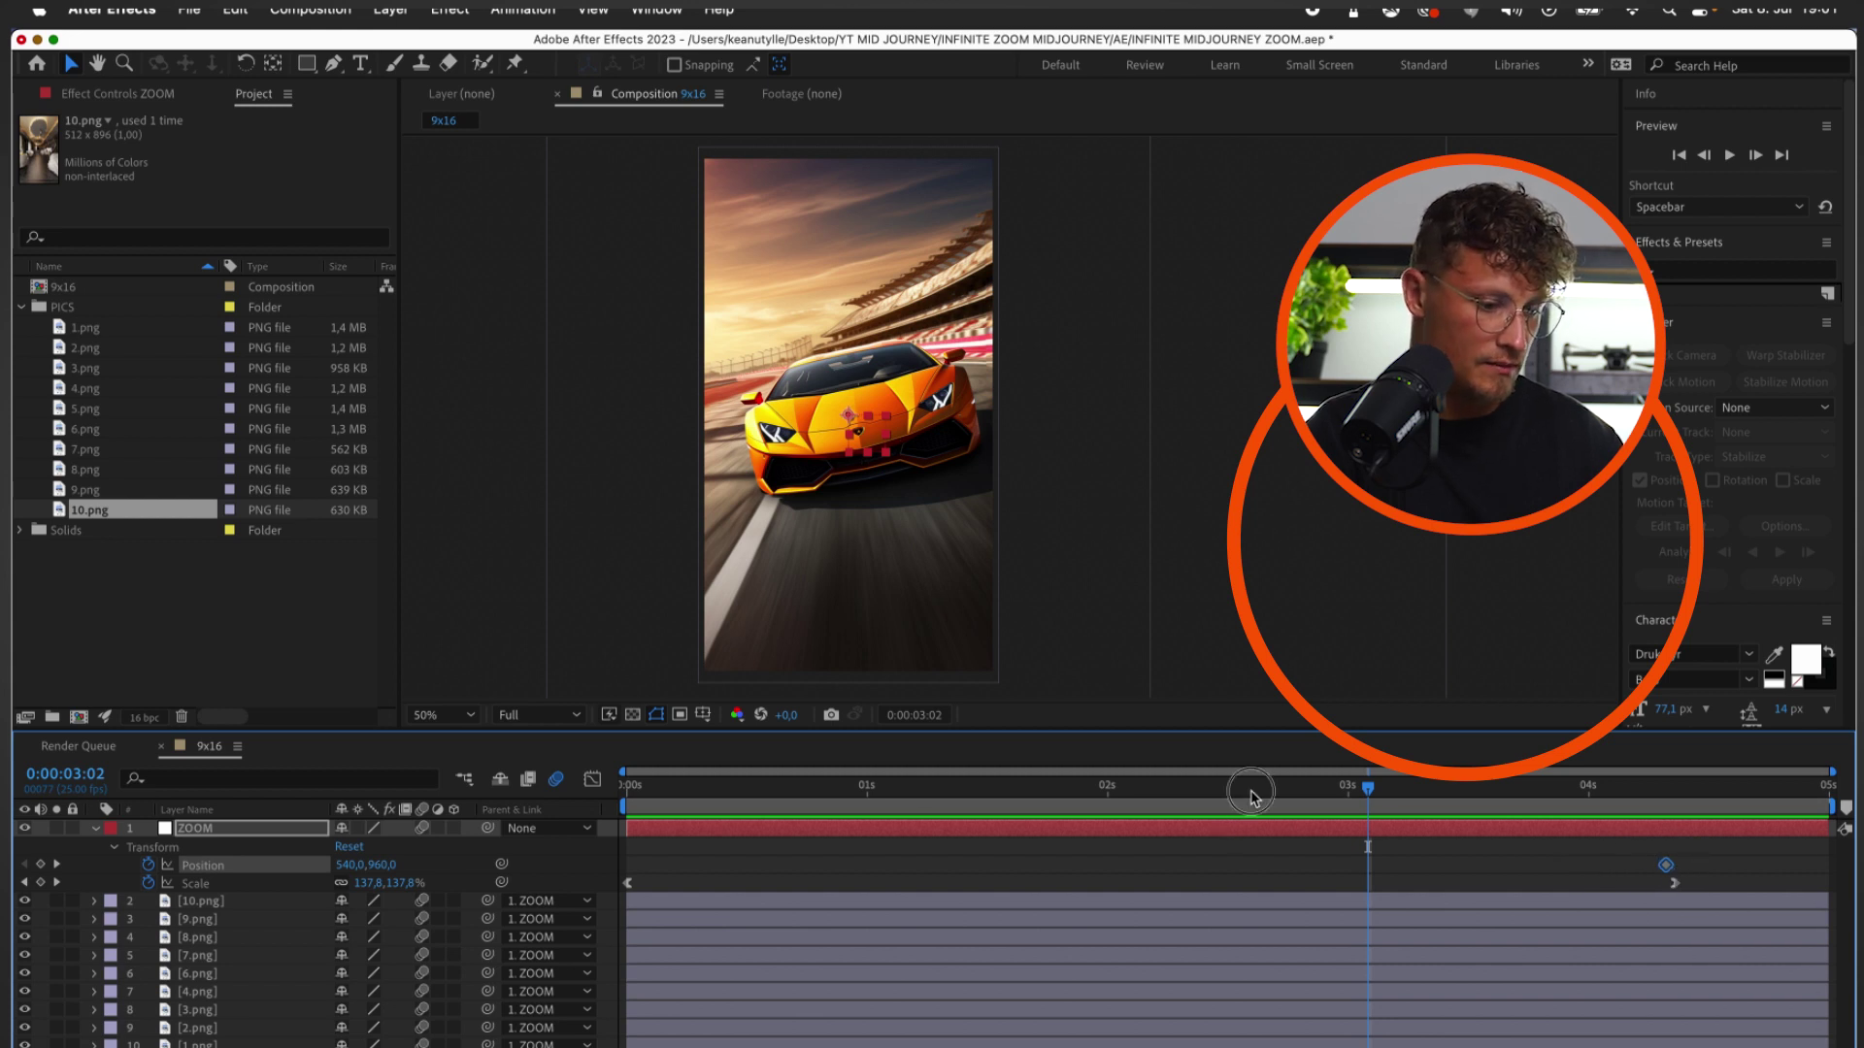
Shift the ZOOM null's position to 478,0 by 960,0 at 0:00:04:08 to centre the car in the frame
{"action": "left_click", "coordinate": [1250, 794]}
{"action": "left_click", "coordinate": [1660, 788]}
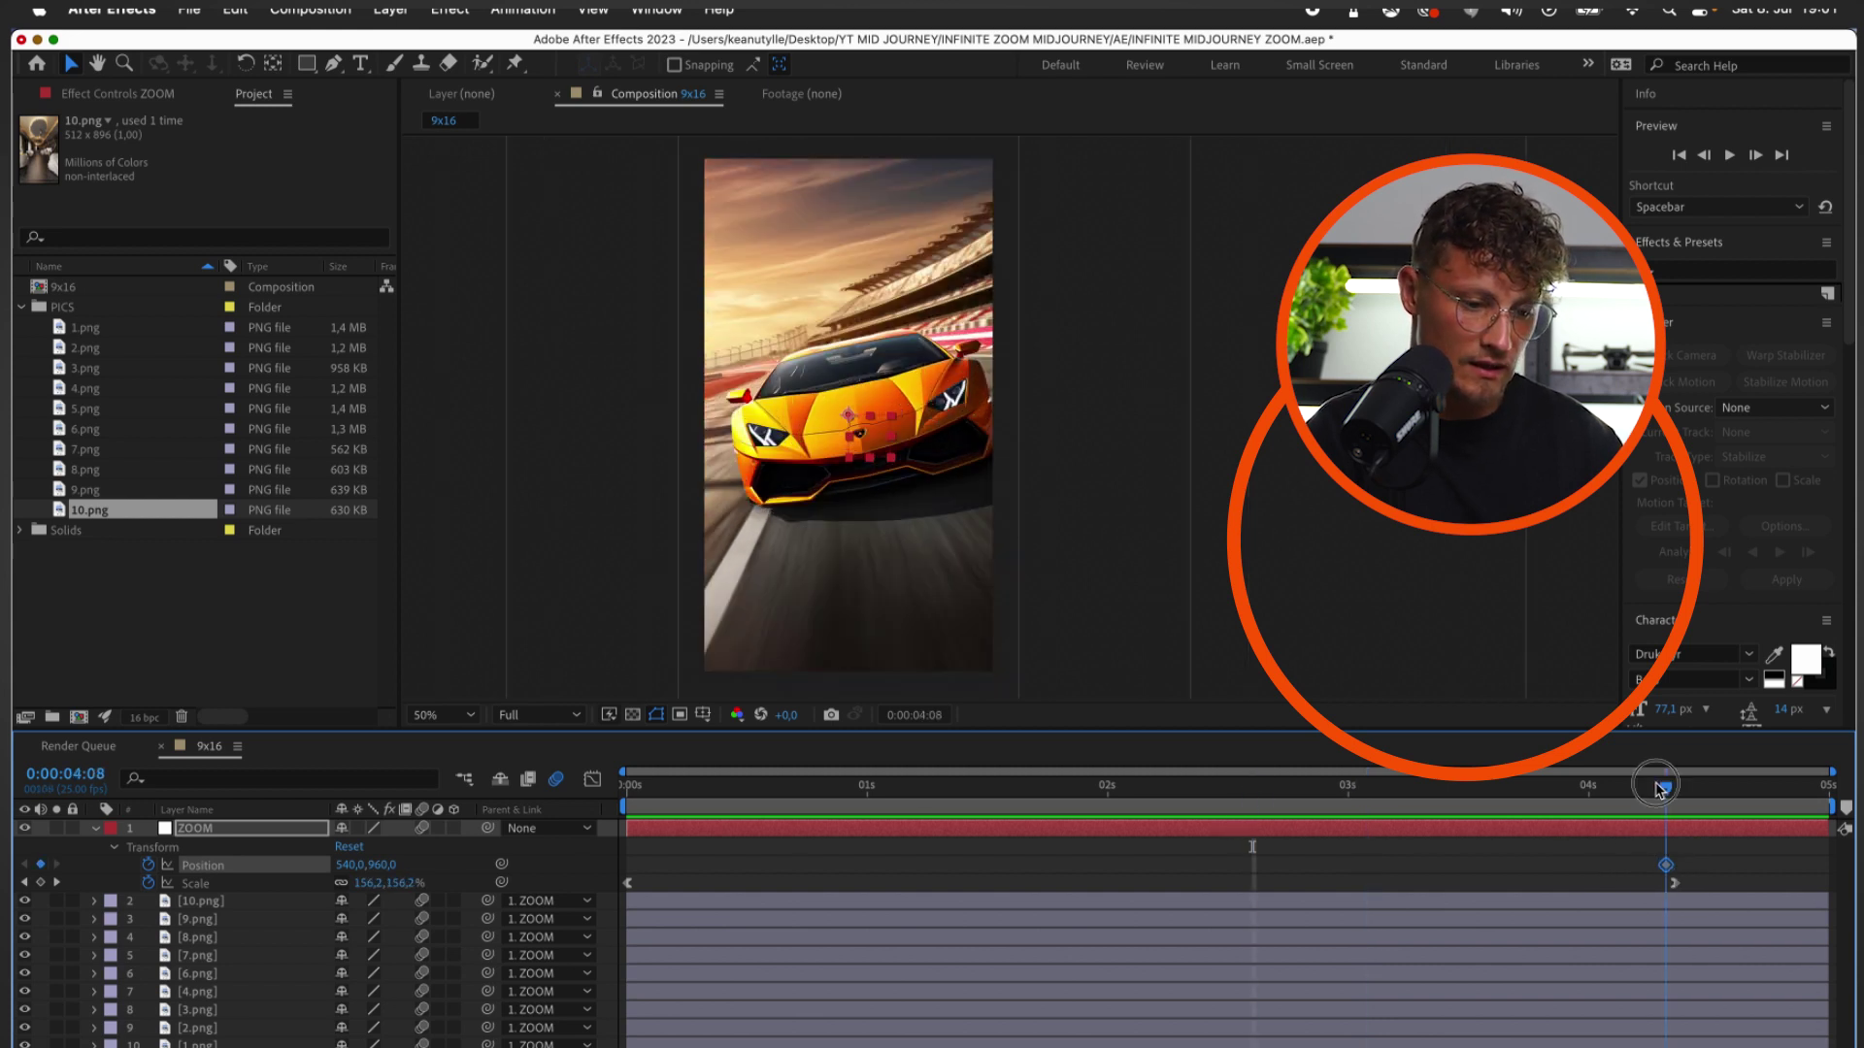
{"action": "left_click", "coordinate": [901, 520]}
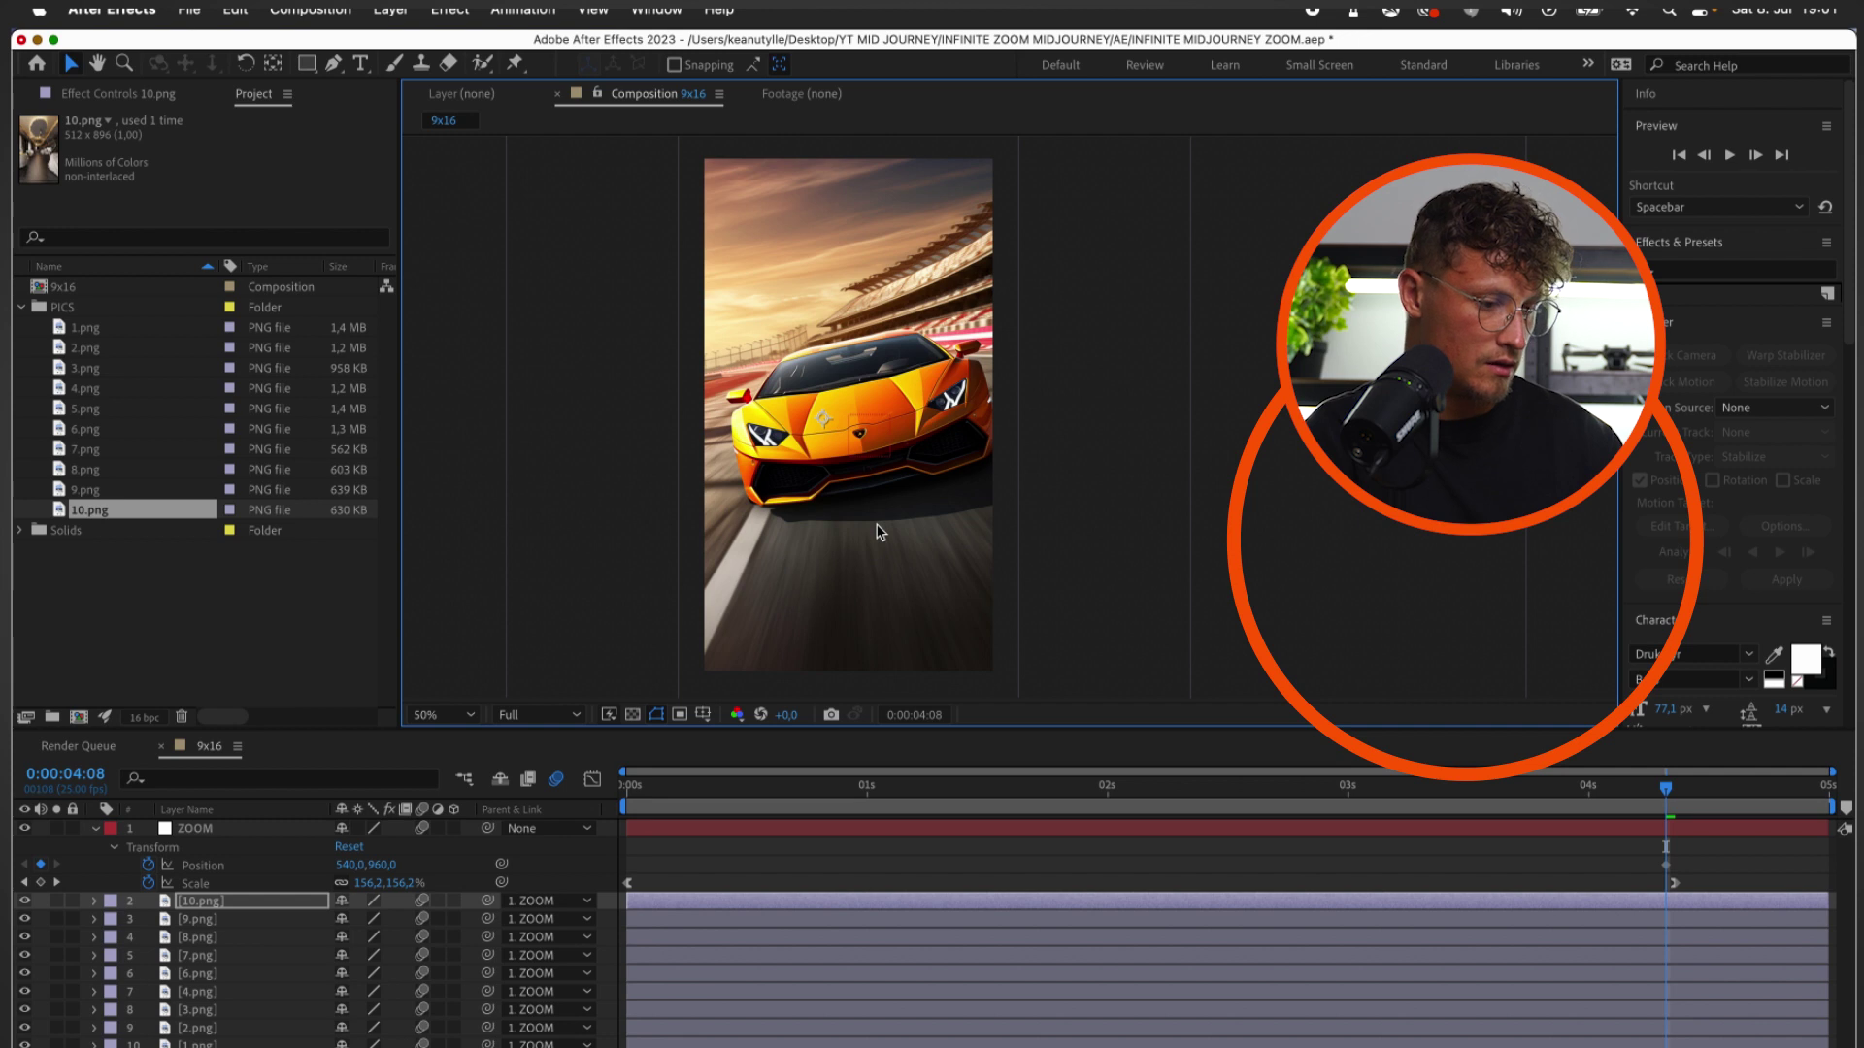
{"action": "left_click_drag", "start_coordinate": [354, 877], "coordinate": [291, 879]}
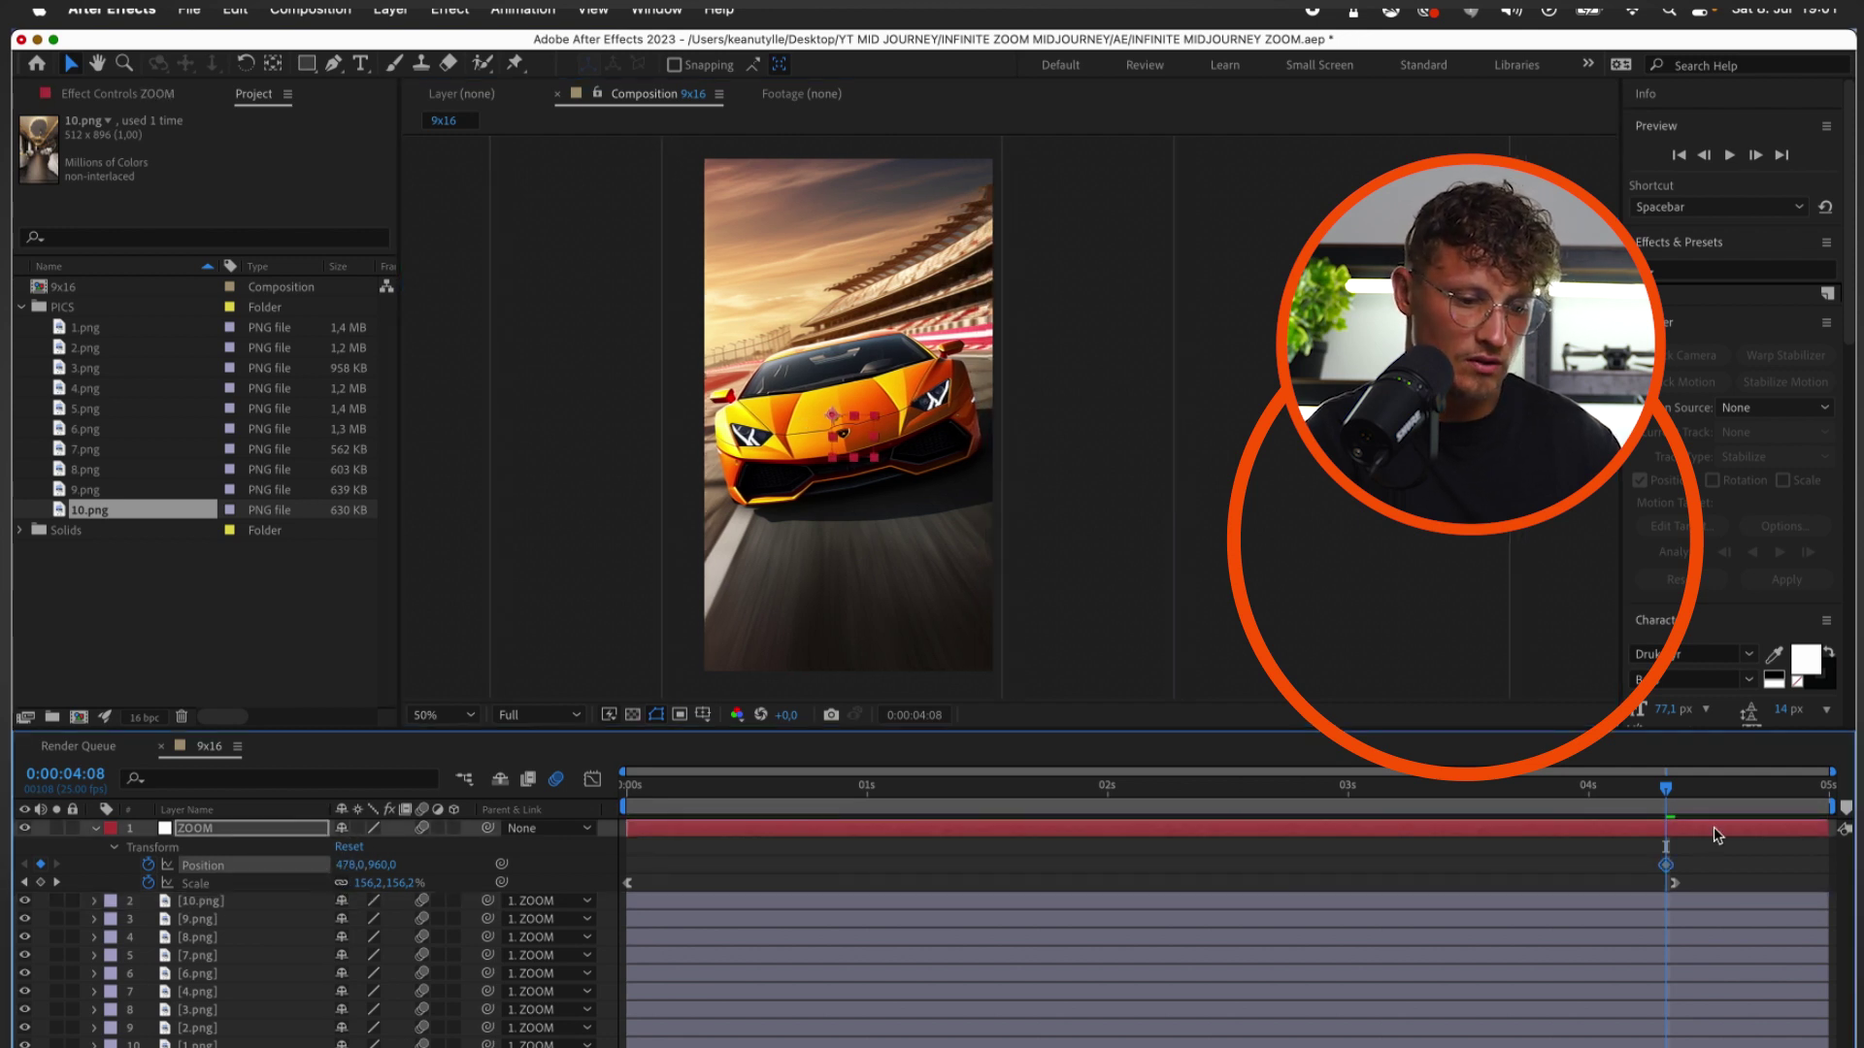
Set the ZOOM null's position to 538,0 by 960,0 at 0:00:00:00 to centre the outermost picture, and review the move
{"action": "key", "text": "Home"}
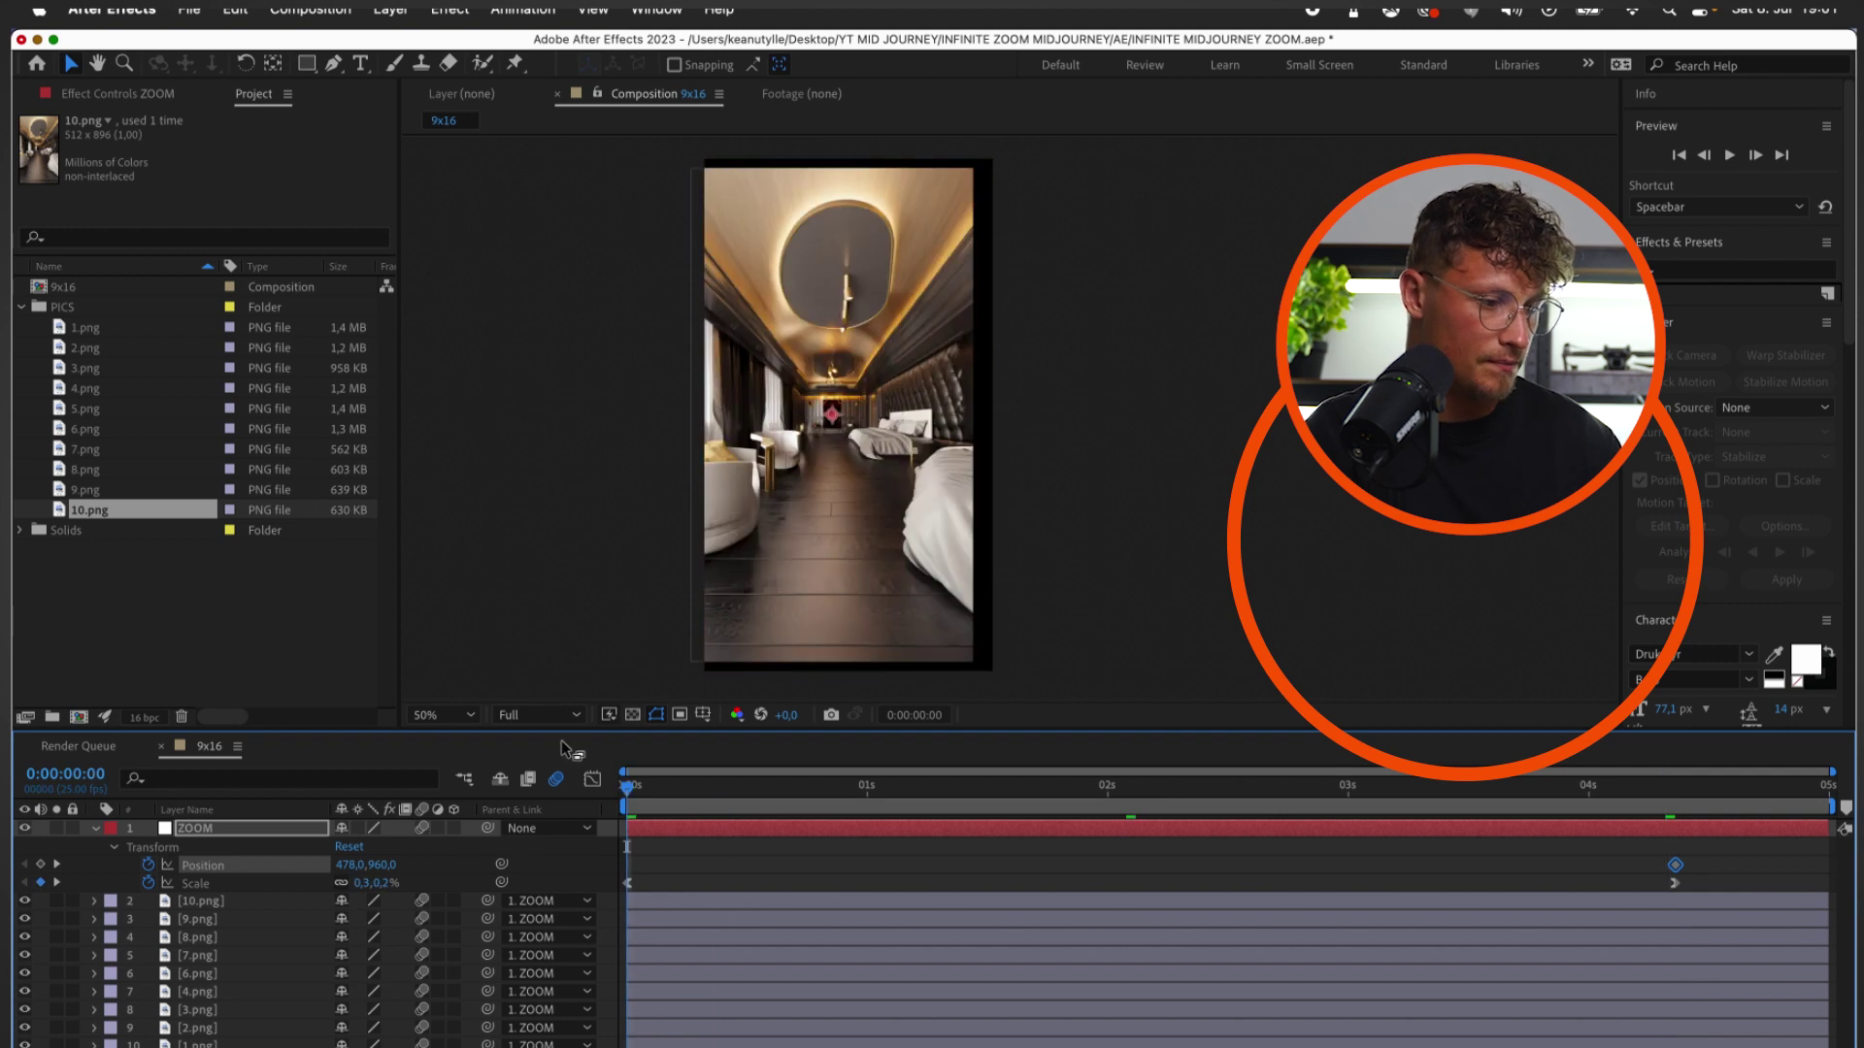
{"action": "left_click", "coordinate": [738, 618]}
{"action": "left_click_drag", "start_coordinate": [354, 865], "coordinate": [411, 858]}
{"action": "left_click_drag", "start_coordinate": [1362, 791], "coordinate": [643, 815]}
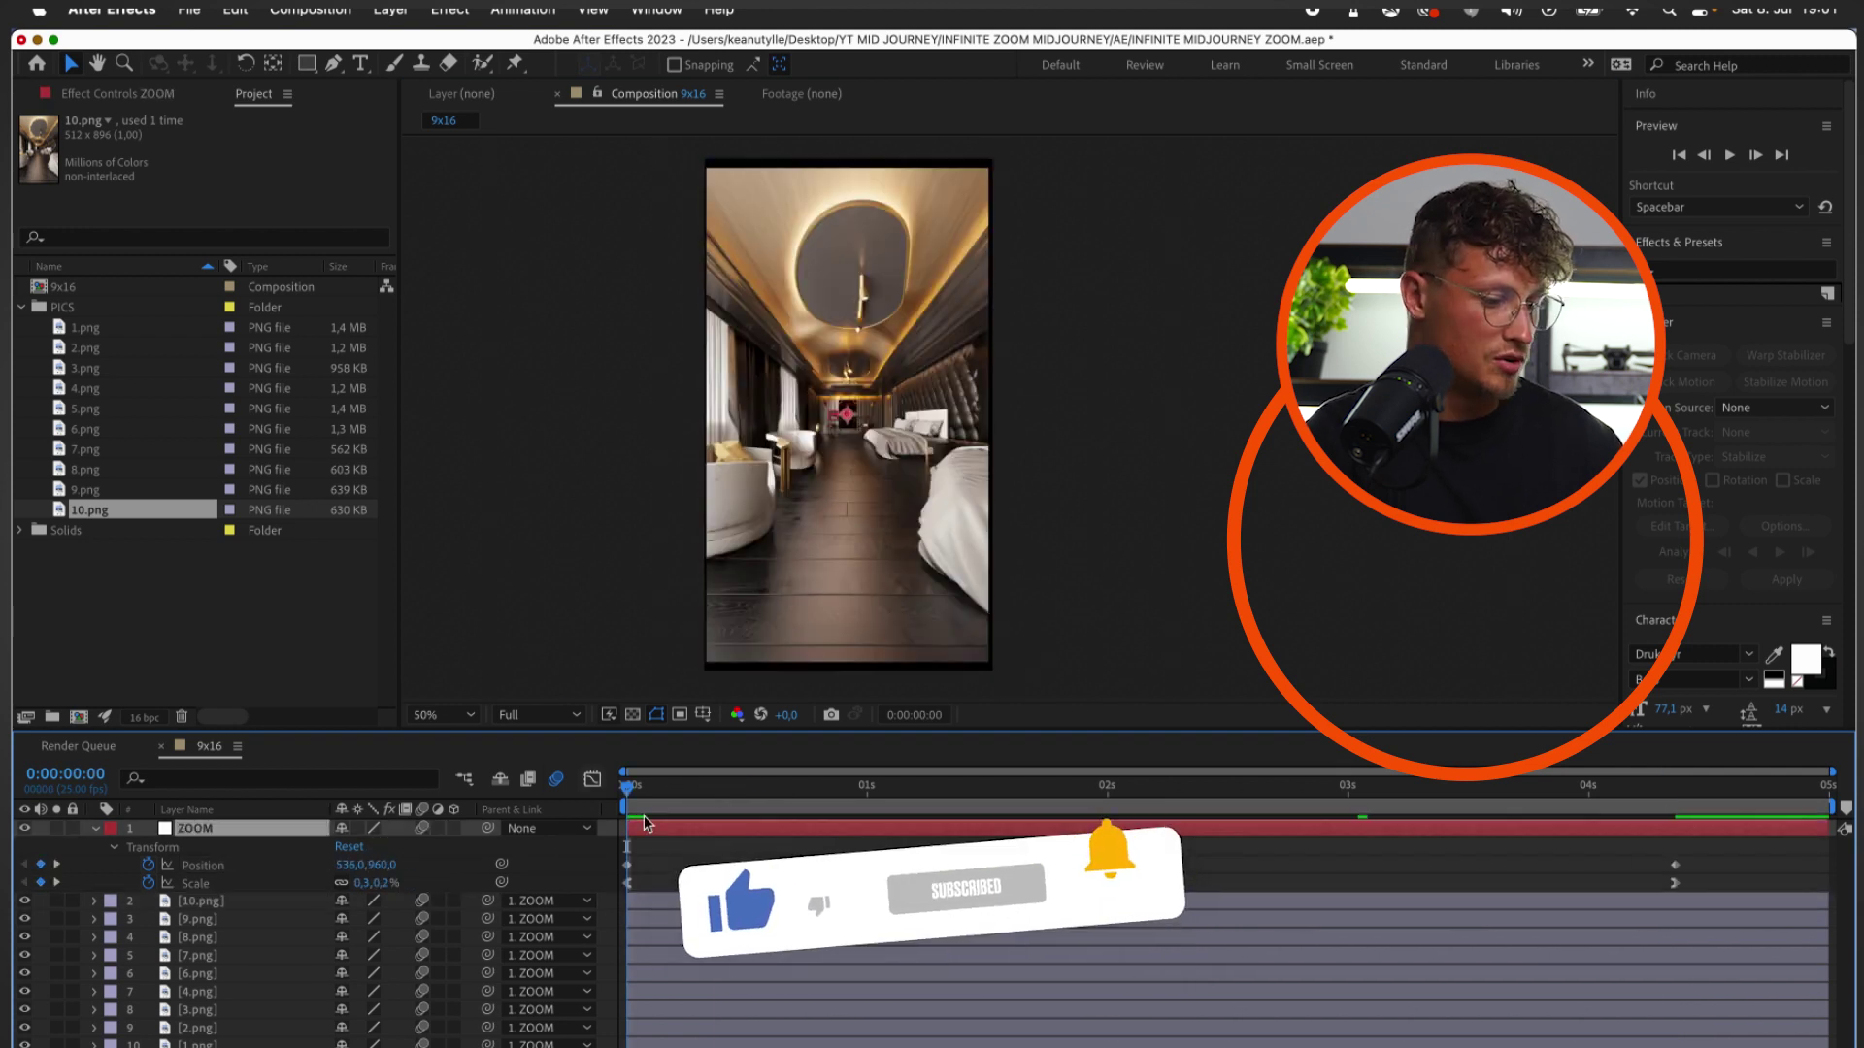
{"action": "left_click_drag", "start_coordinate": [1740, 867], "coordinate": [670, 898]}
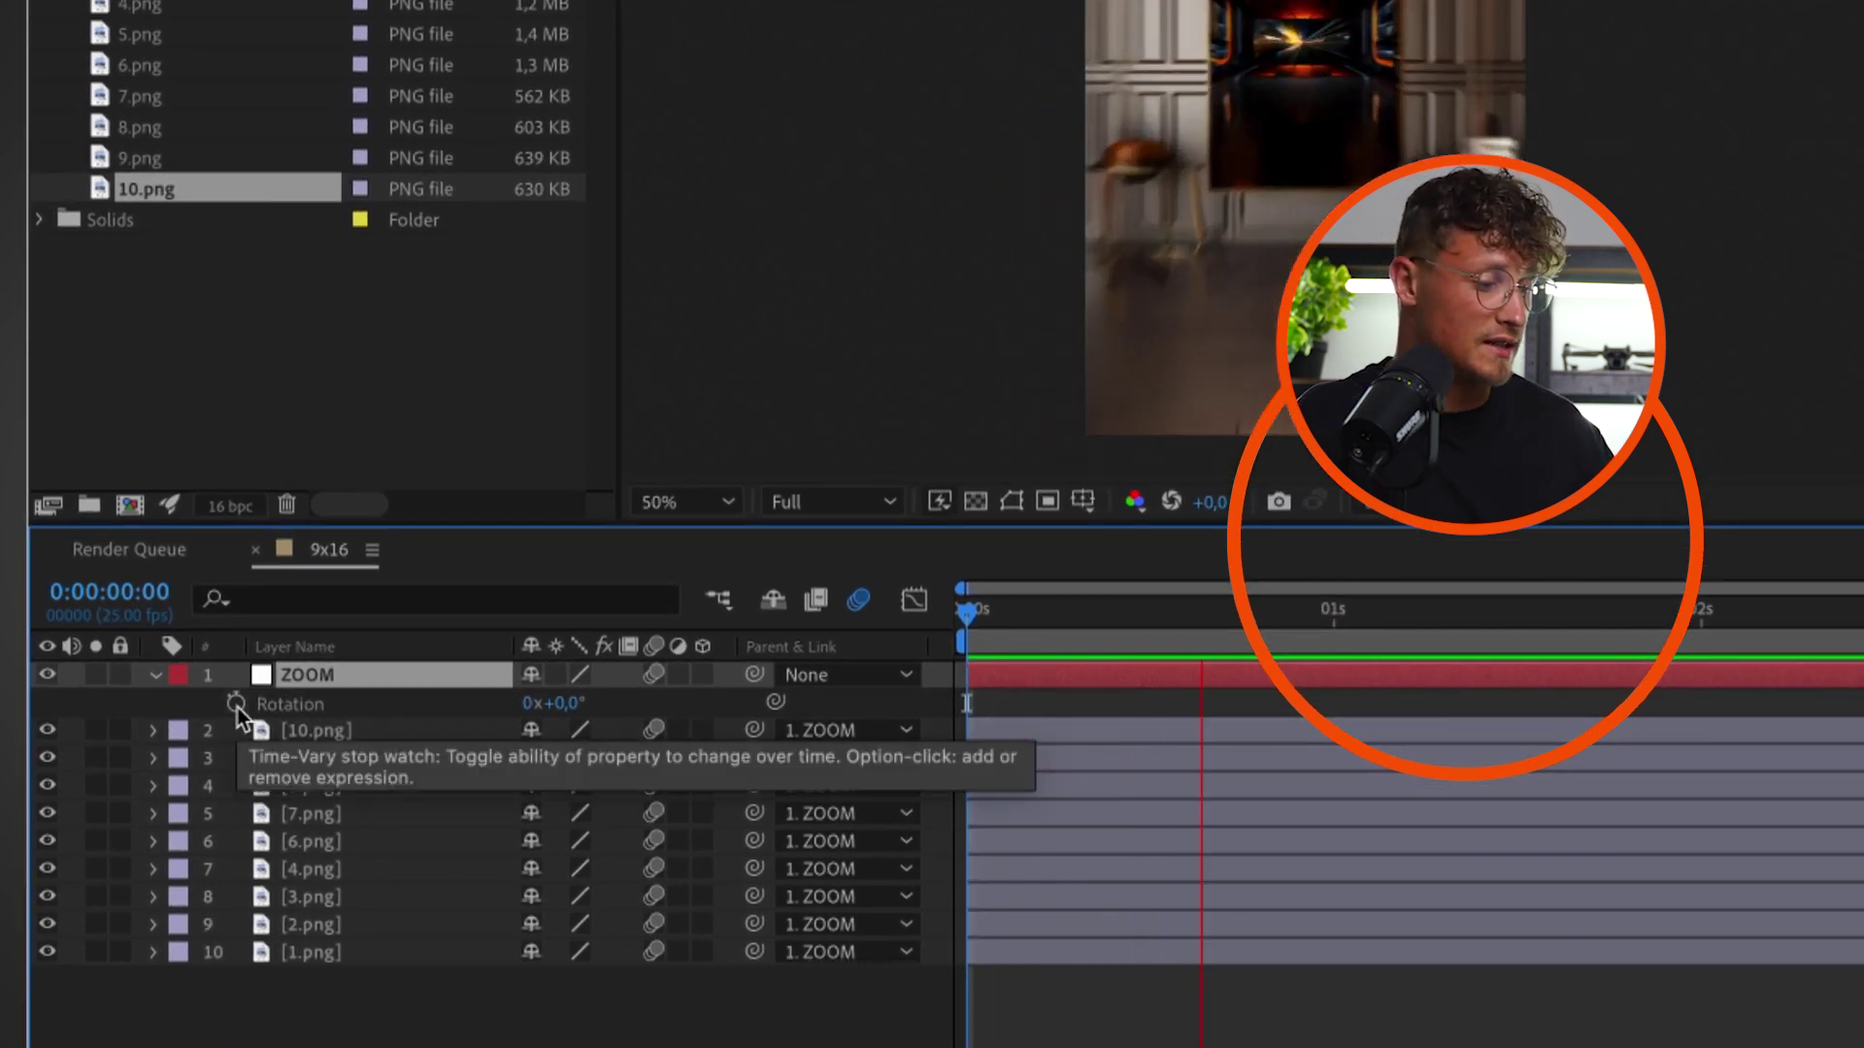
Add the expression wiggle(2,2) to the ZOOM null's rotation and play the animation
{"action": "left_click", "coordinate": [237, 706], "text": "alt"}
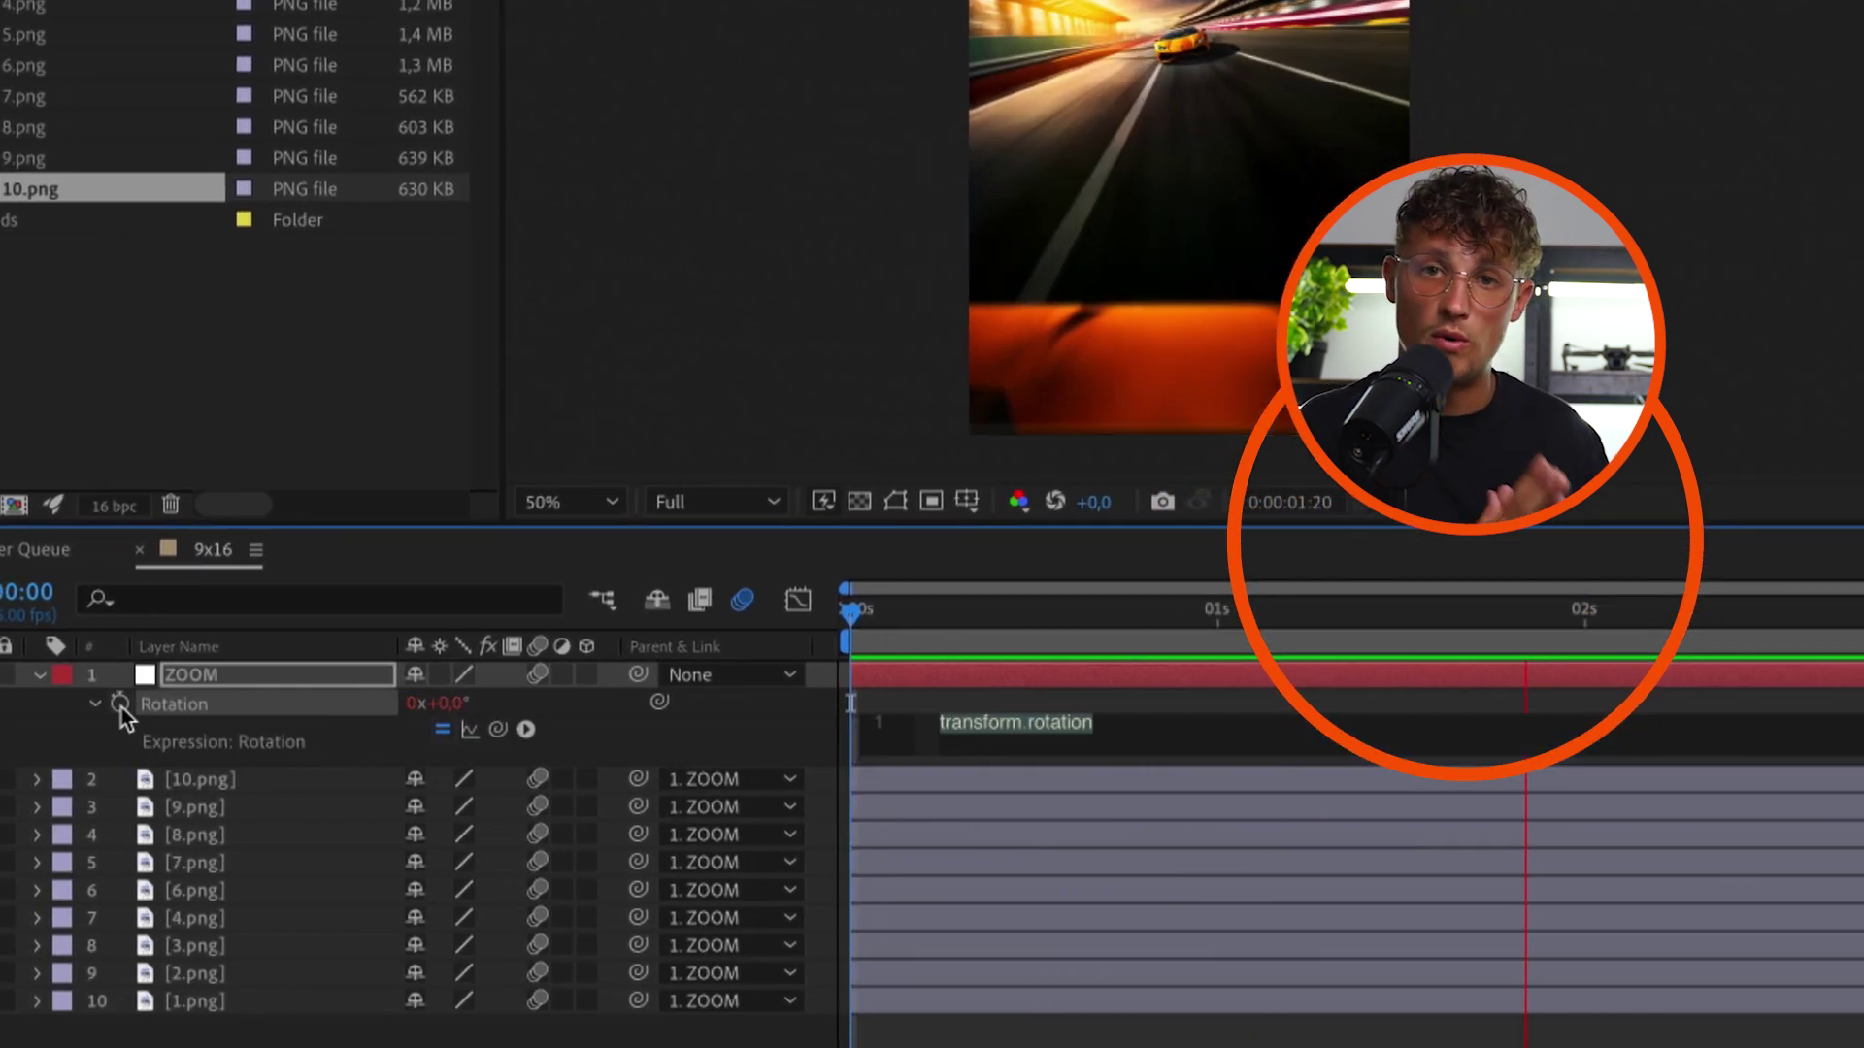
{"action": "type", "text": "wigg"}
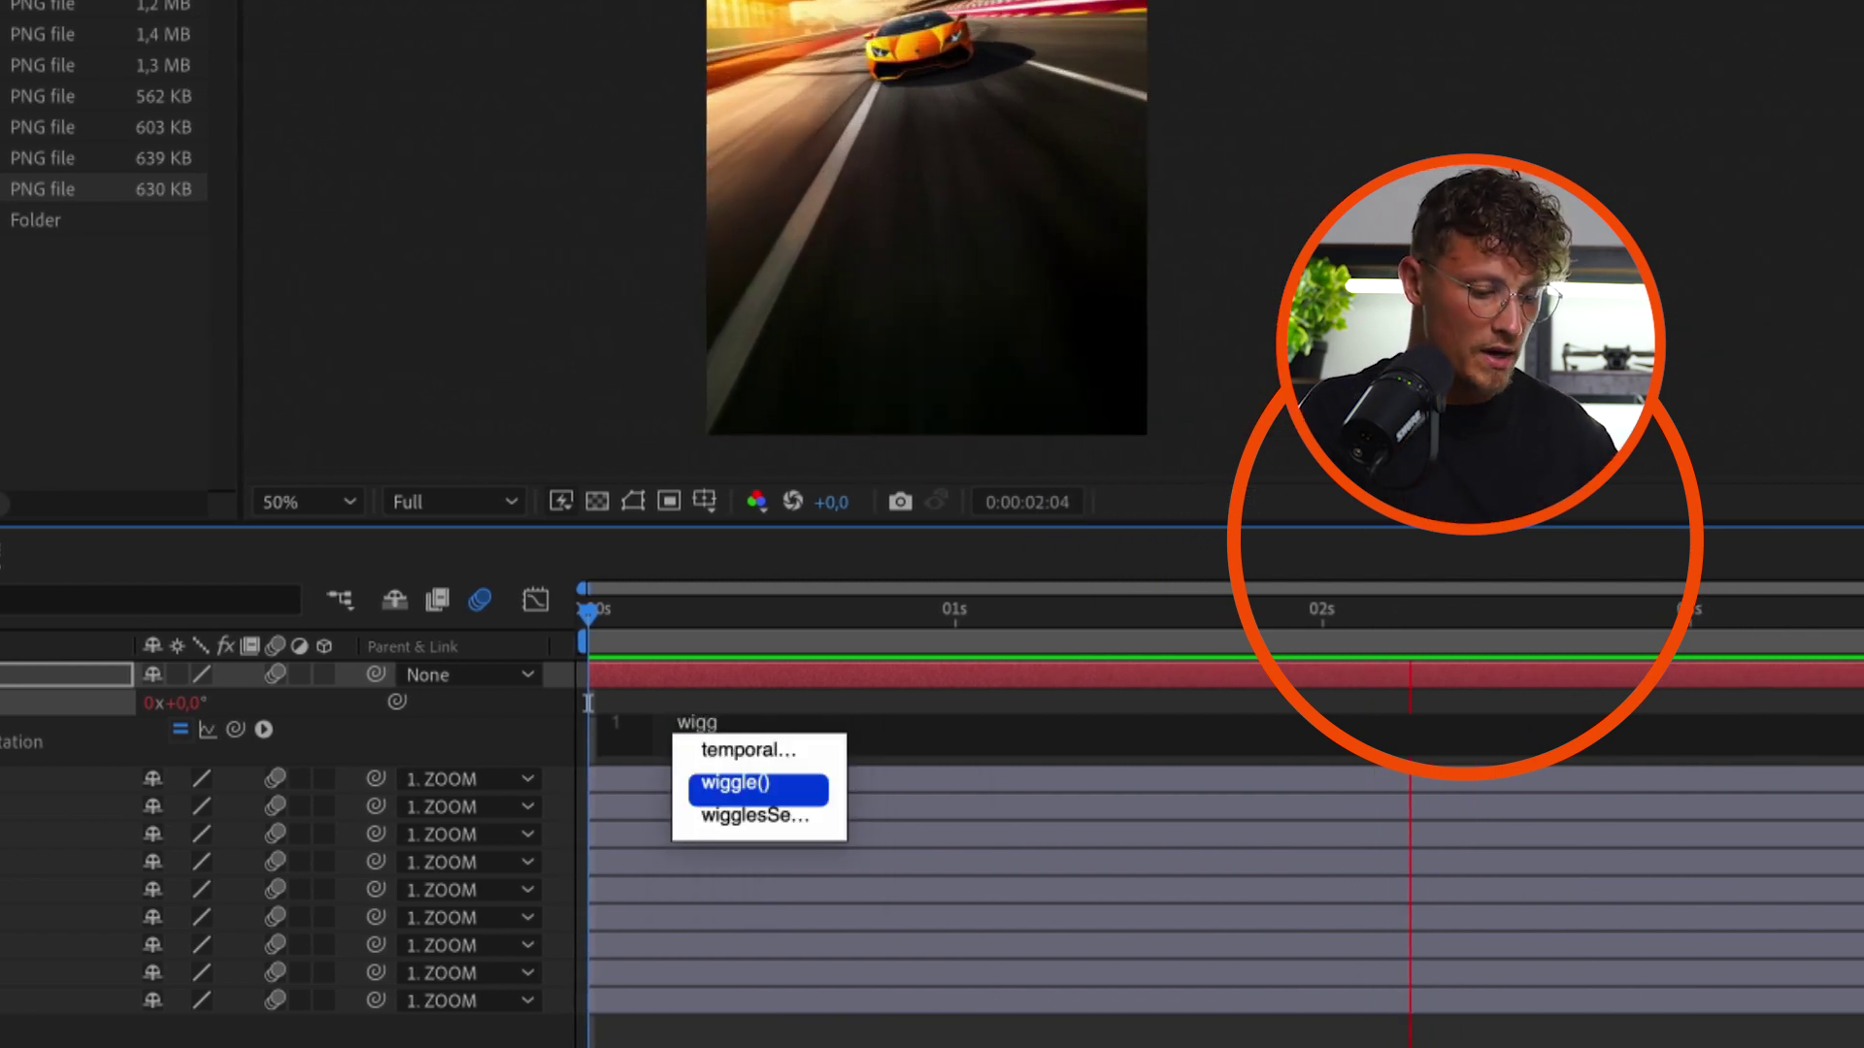
{"action": "key", "text": "Return"}
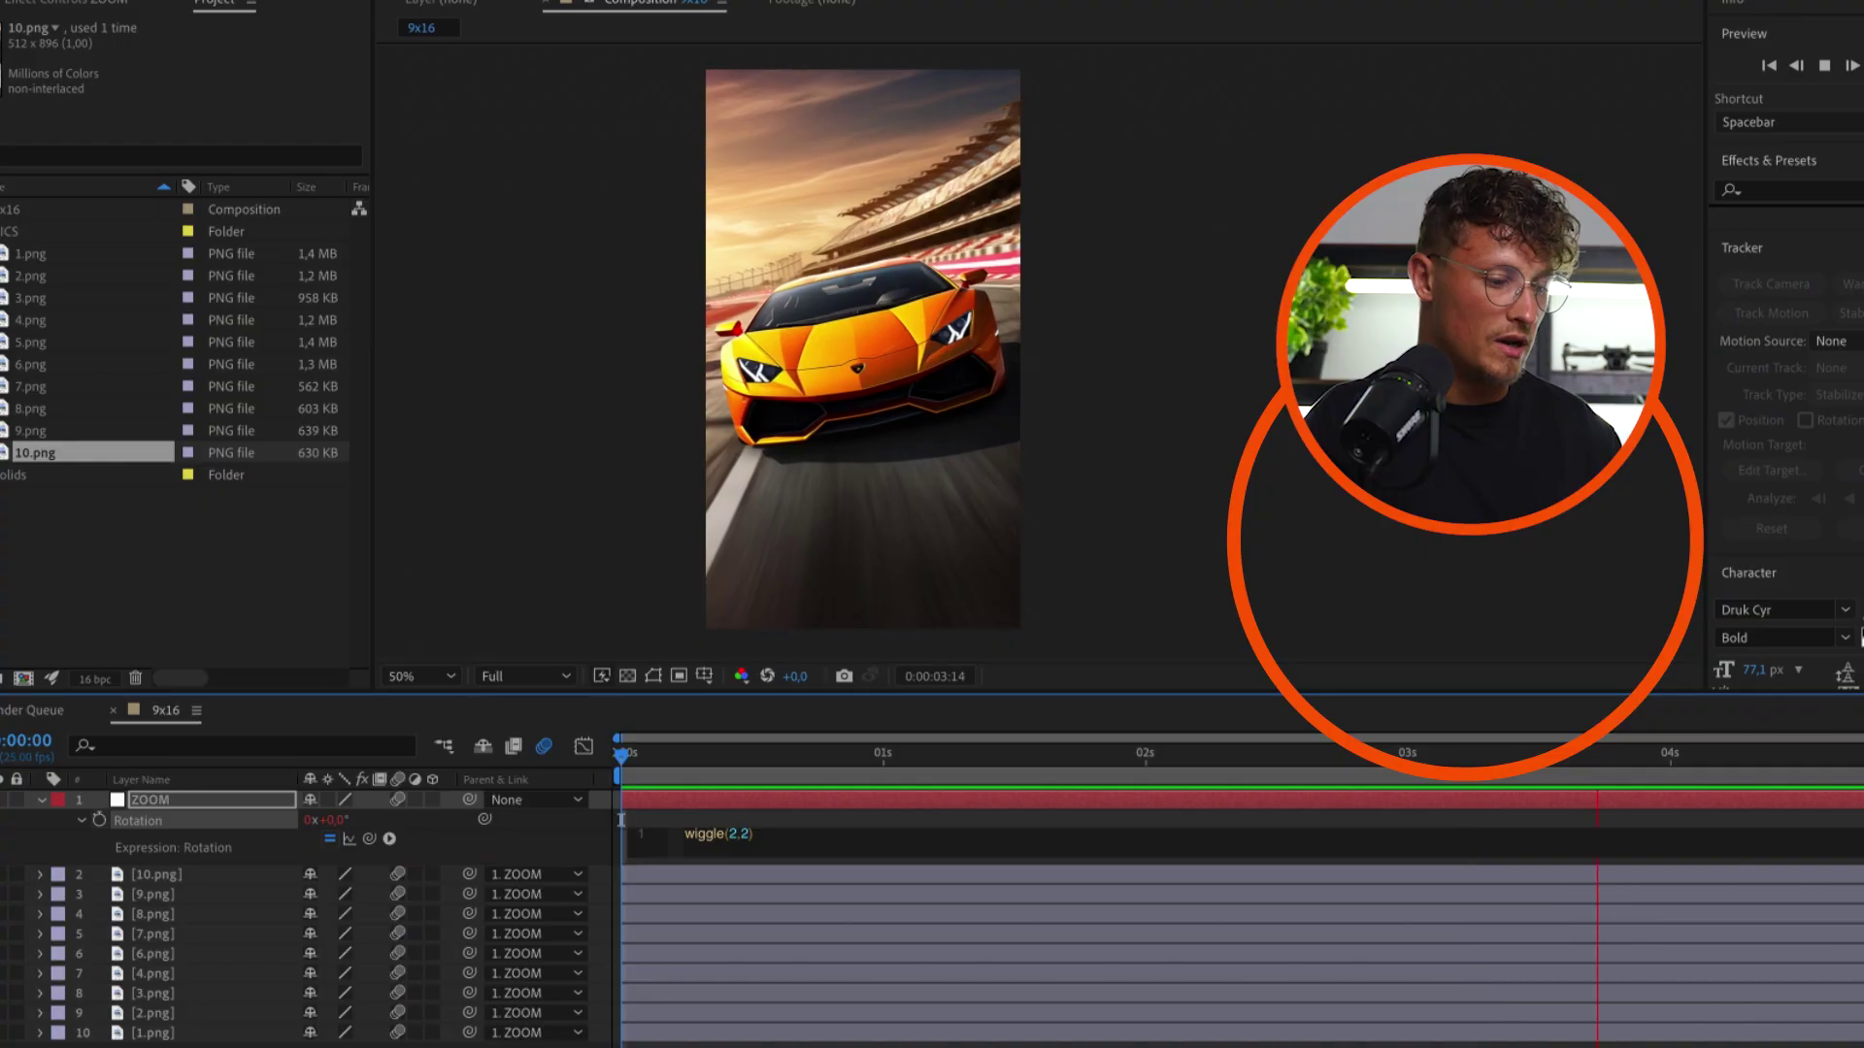
{"action": "left_click", "coordinate": [415, 779]}
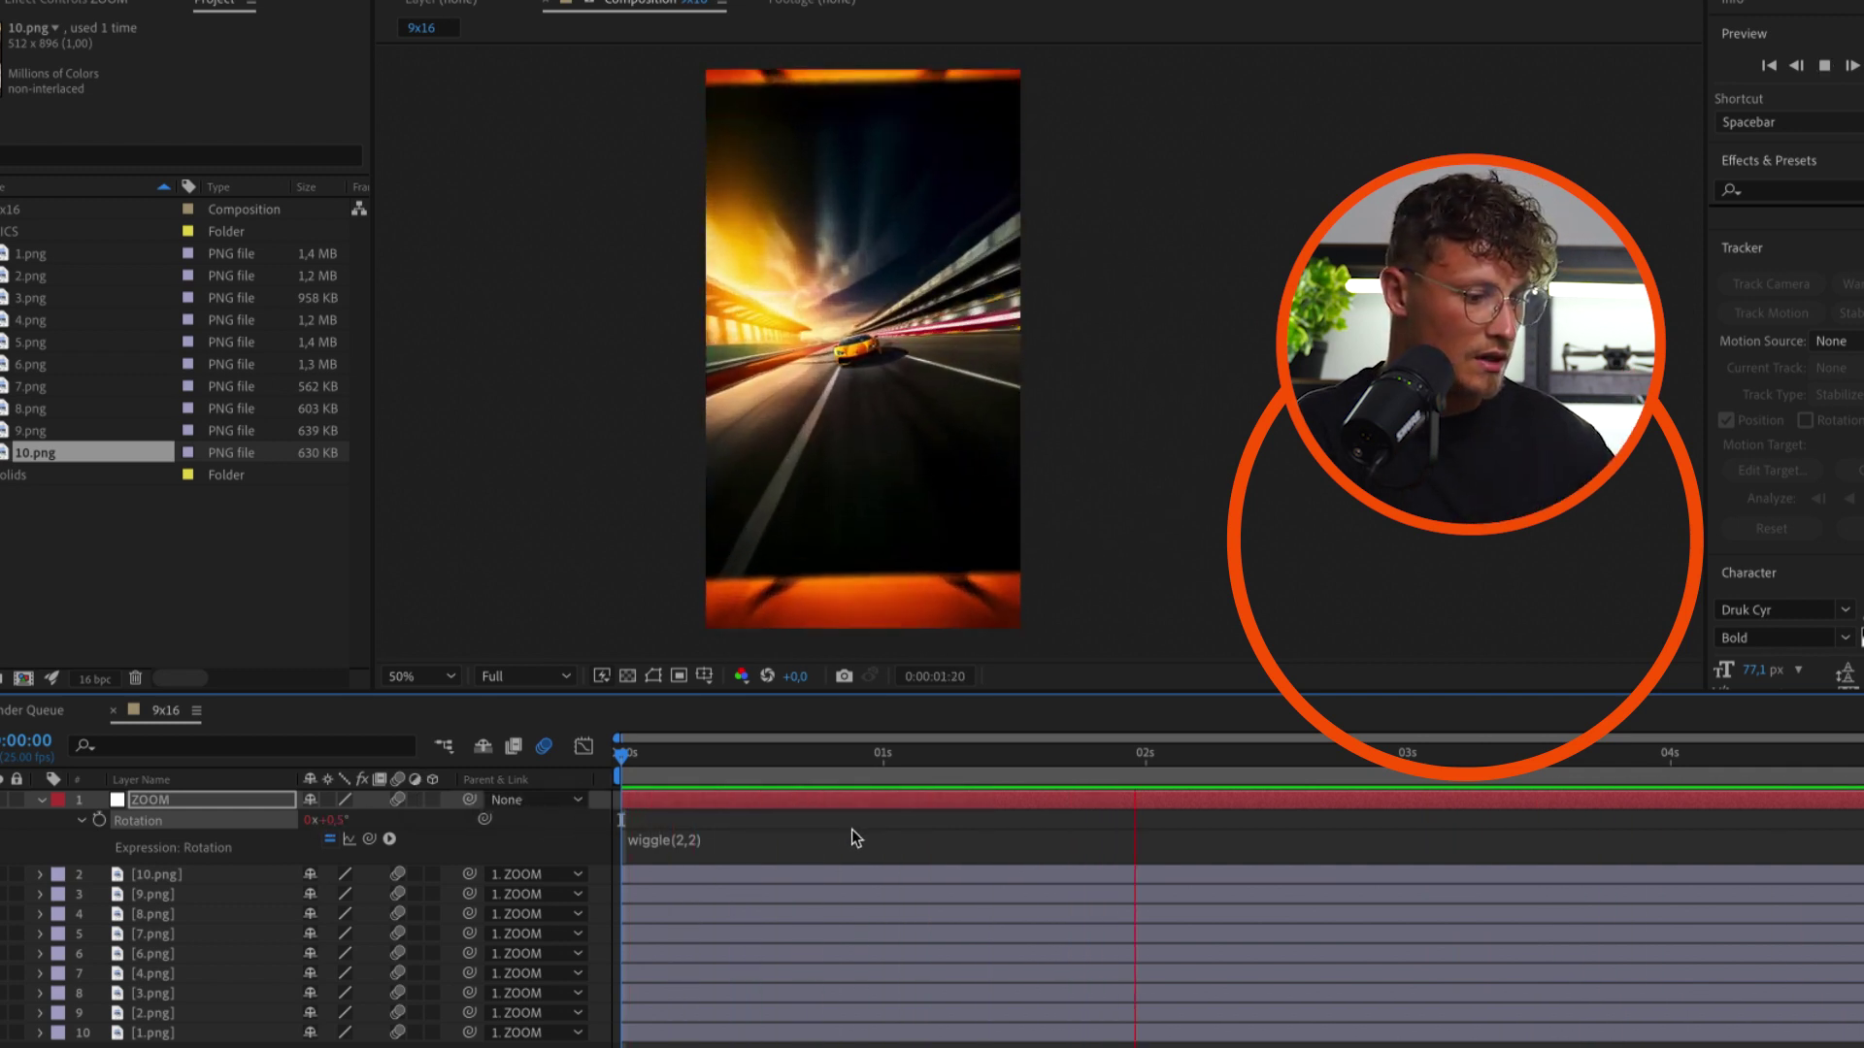
Try the faster rotation expression wiggle(5,2) on the ZOOM null and play the animation
{"action": "left_click", "coordinate": [738, 844]}
{"action": "left_click", "coordinate": [735, 832]}
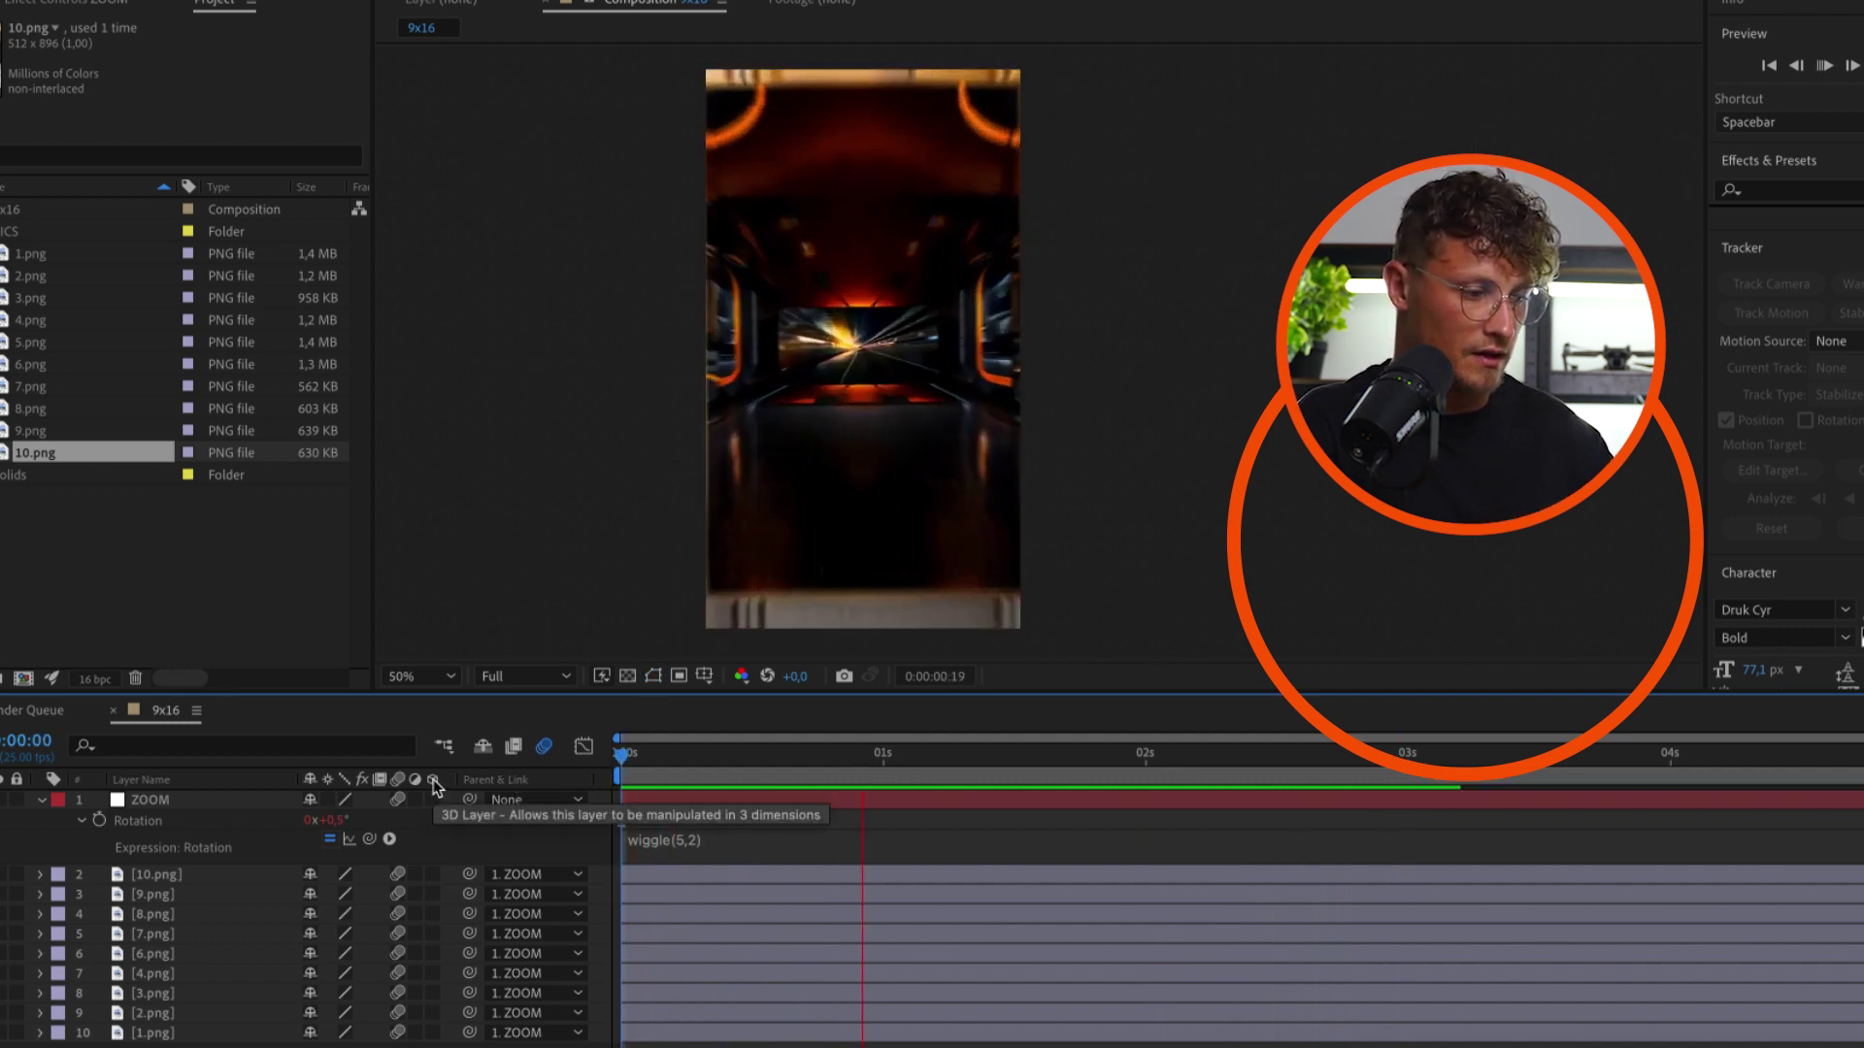
{"action": "key", "text": "space"}
Change the ZOOM null's rotation expression to wiggle(2,5) and play the animation from the start
{"action": "left_click", "coordinate": [693, 842]}
{"action": "left_click", "coordinate": [736, 834]}
{"action": "key", "text": "BackSpace"}
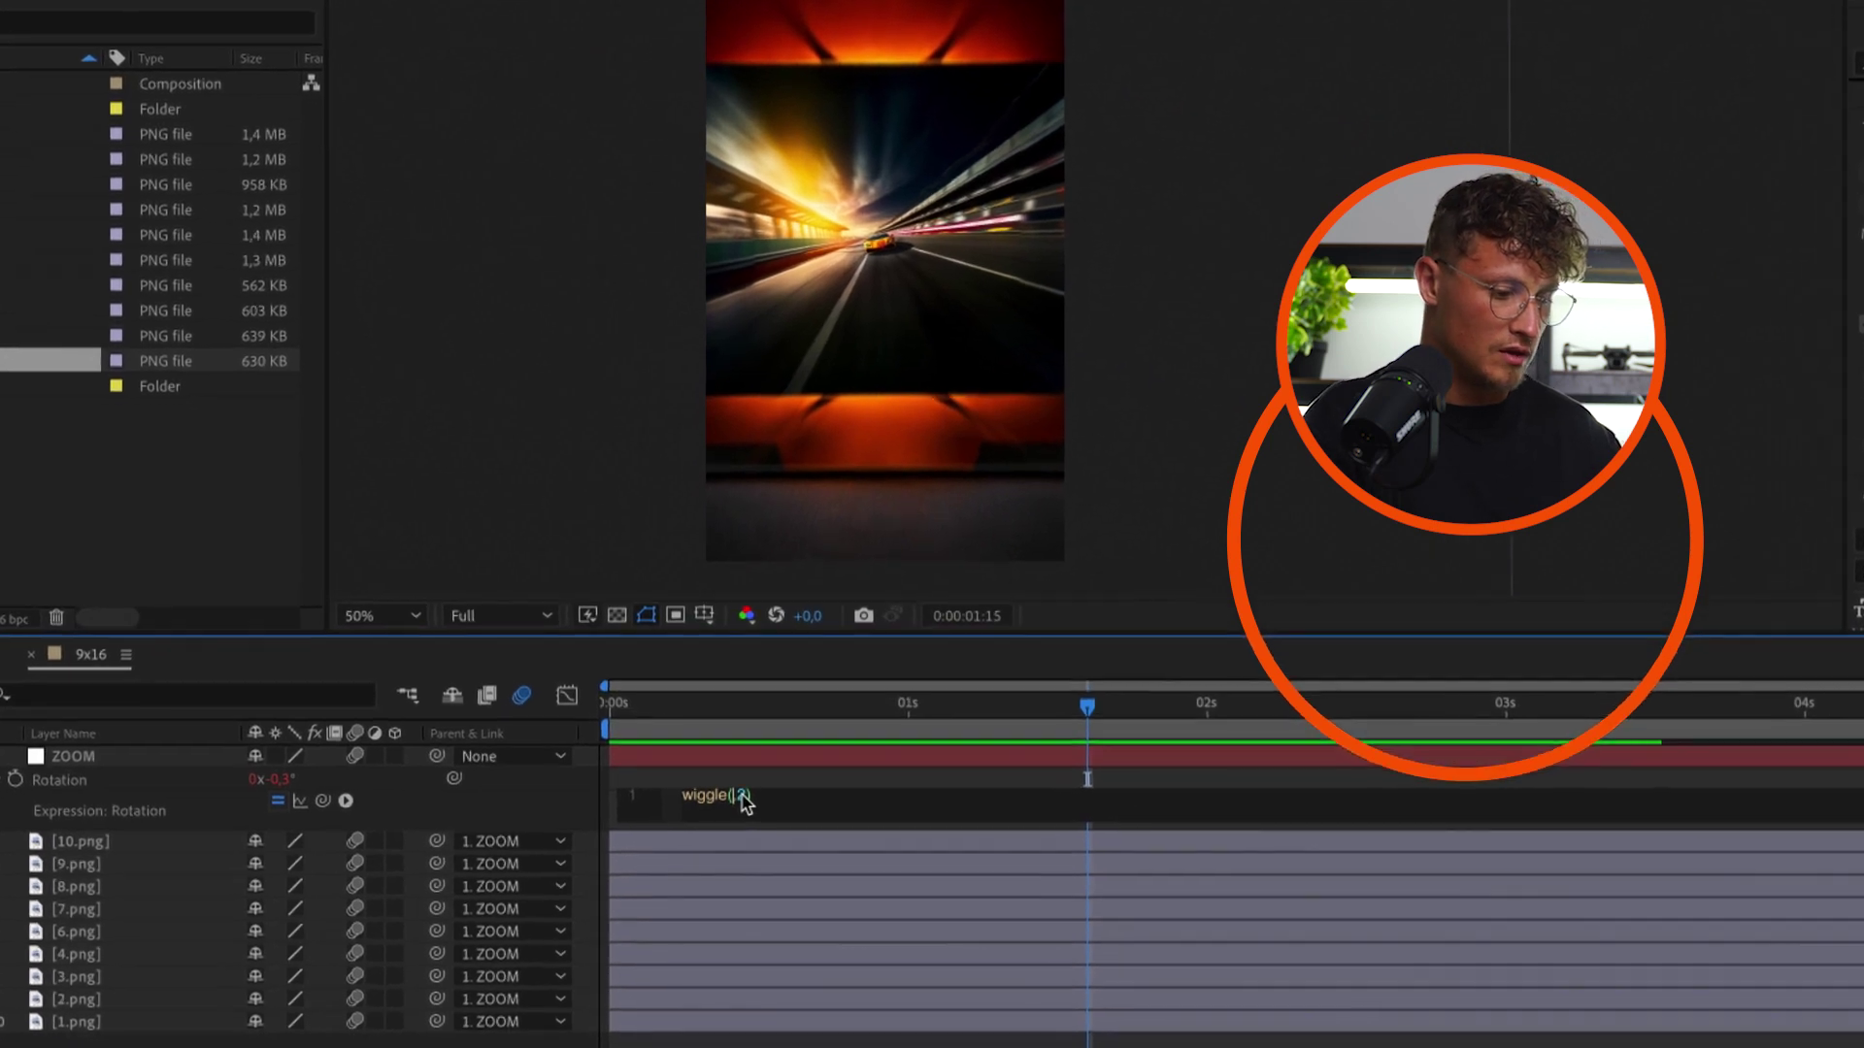
{"action": "type", "text": "2"}
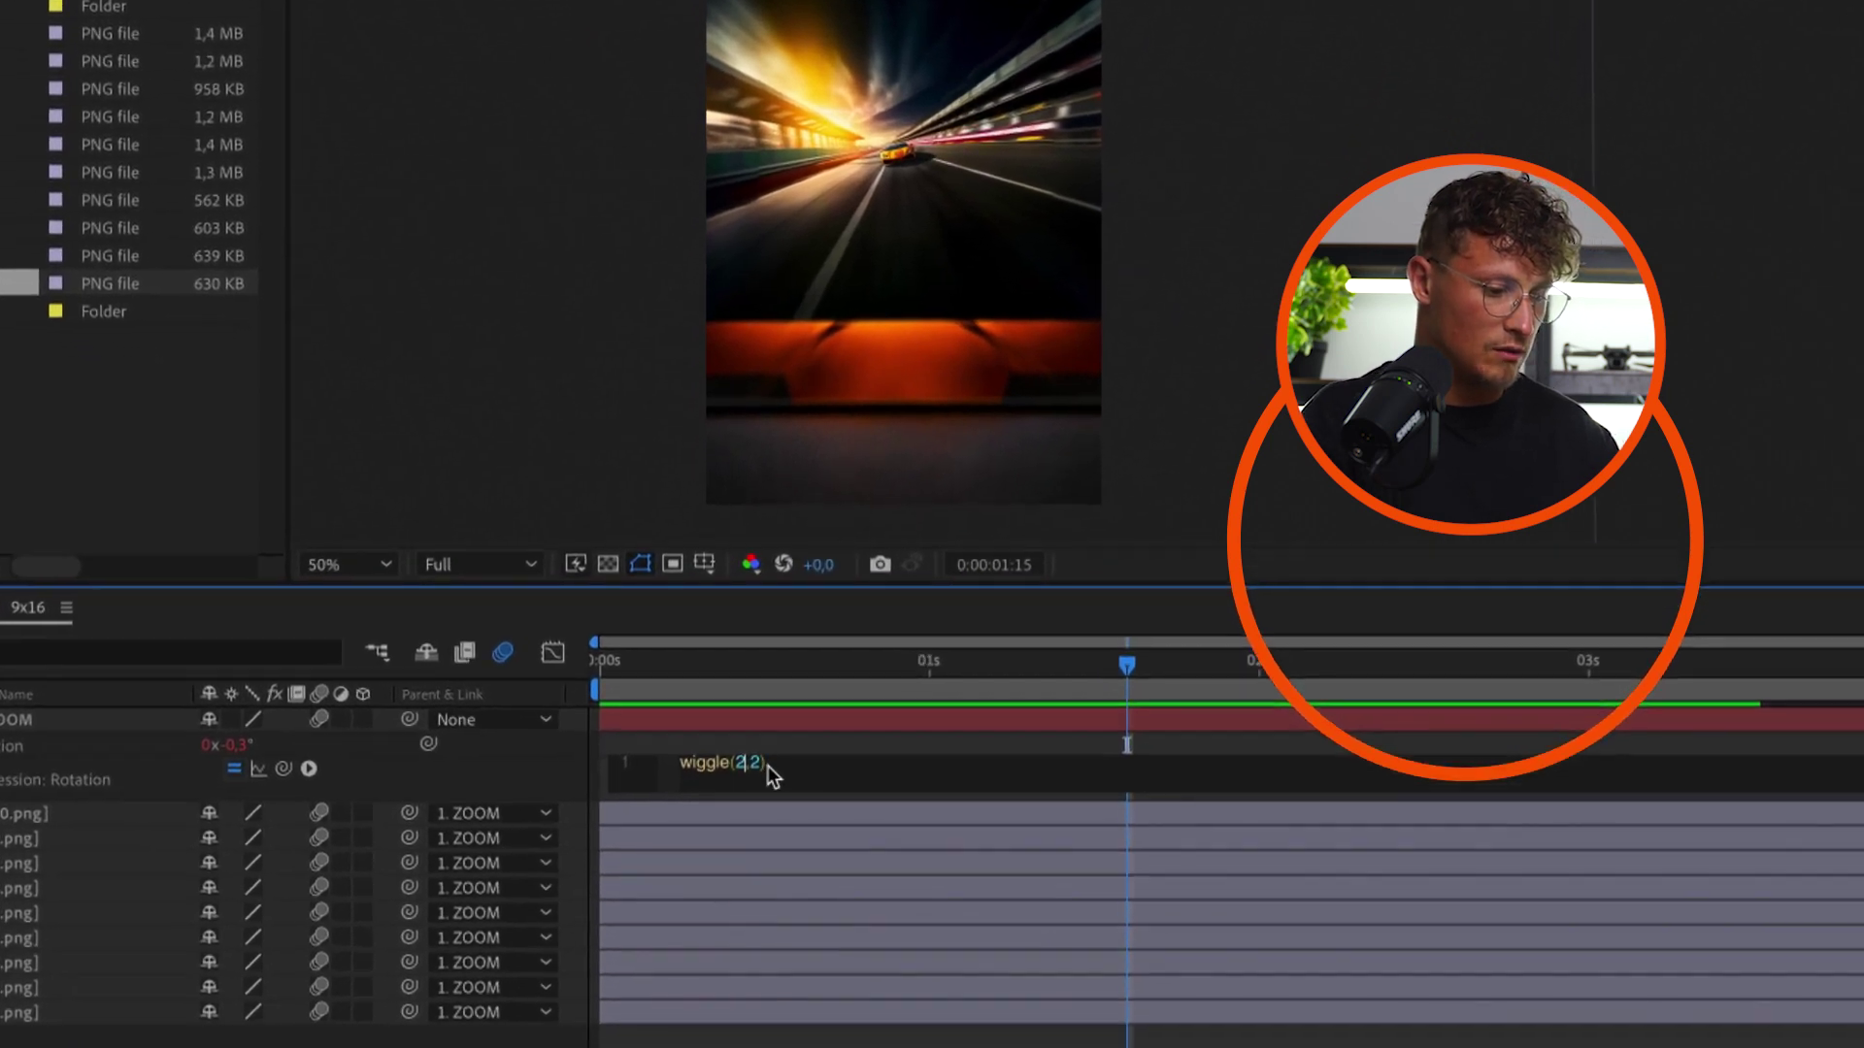
{"action": "left_click", "coordinate": [756, 797]}
{"action": "key", "text": "BackSpace"}
{"action": "type", "text": "6"}
{"action": "key", "text": "BackSpace"}
{"action": "type", "text": "5"}
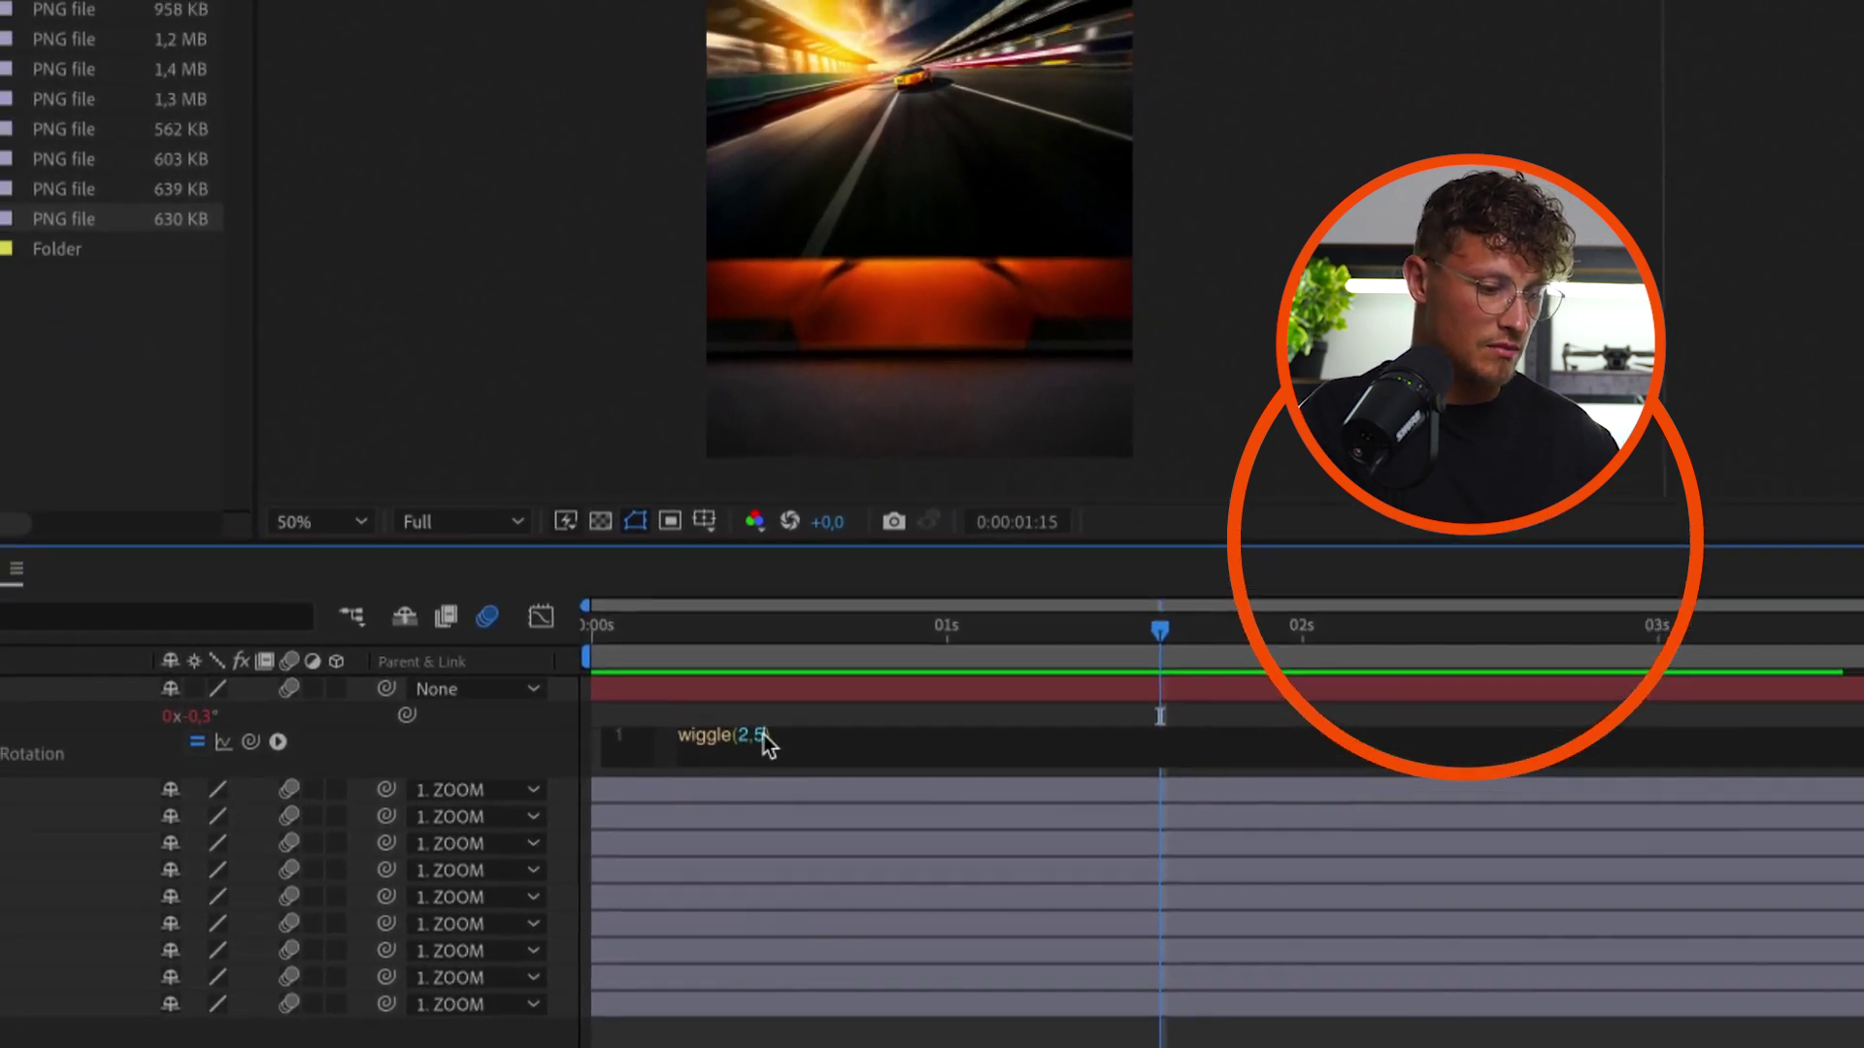
{"action": "left_click_drag", "start_coordinate": [737, 616], "coordinate": [361, 652]}
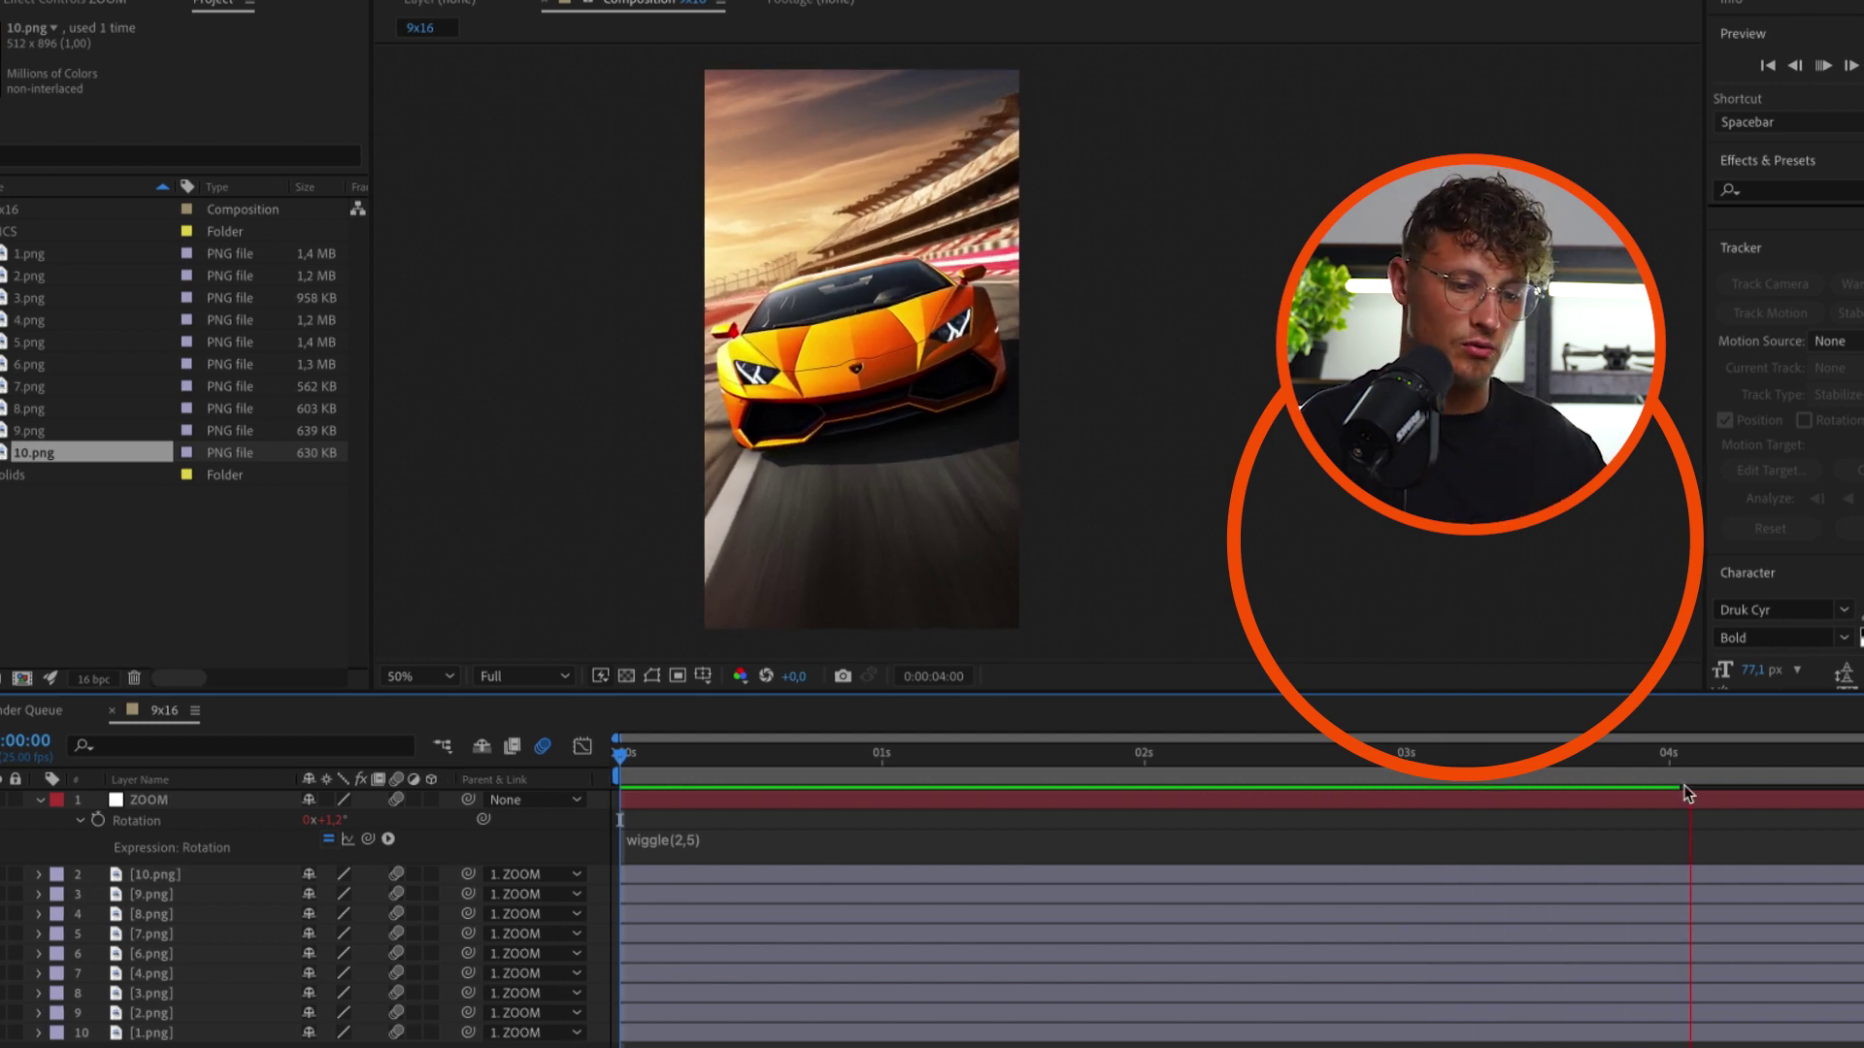
Stop playback and shorten the work area to end at about 0:00:04:06
{"action": "key", "text": "space"}
{"action": "left_click_drag", "start_coordinate": [1474, 772], "coordinate": [996, 766]}
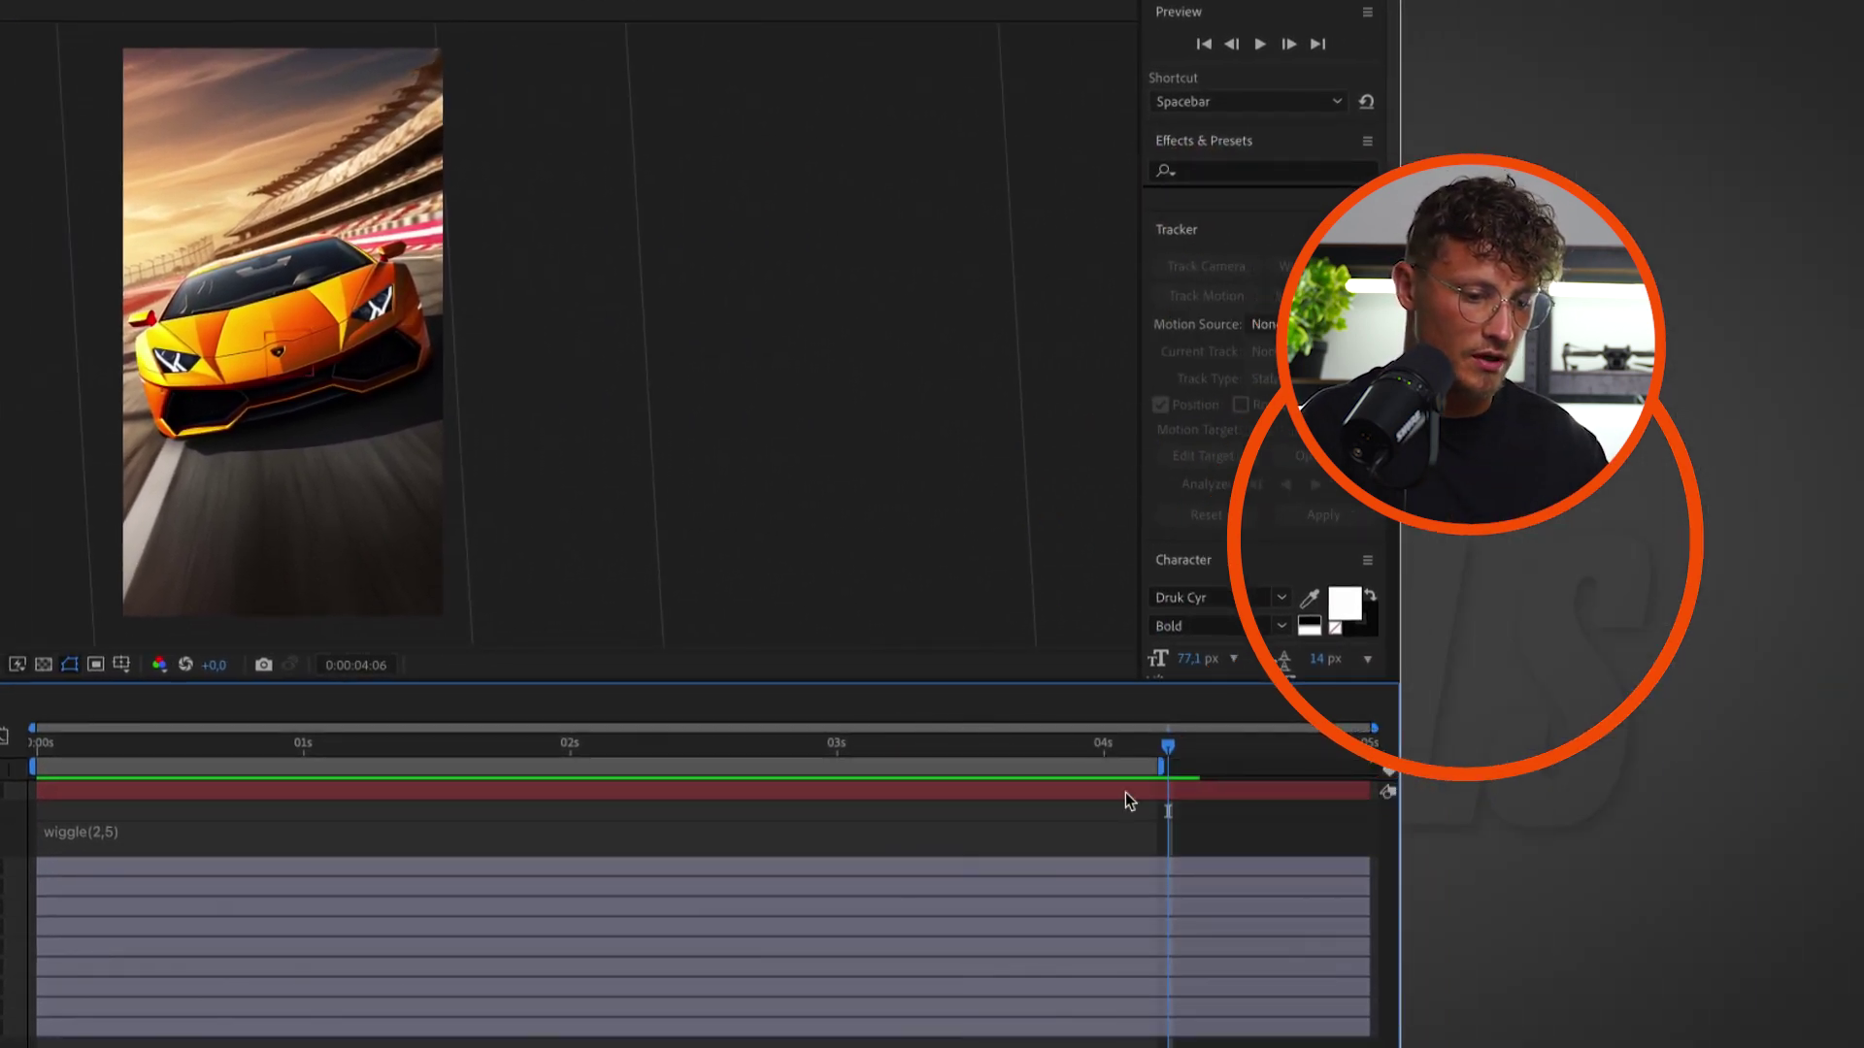
Trim the 9x16 composition to the shortened work area
{"action": "left_click", "coordinate": [1117, 797]}
{"action": "left_click", "coordinate": [967, 794]}
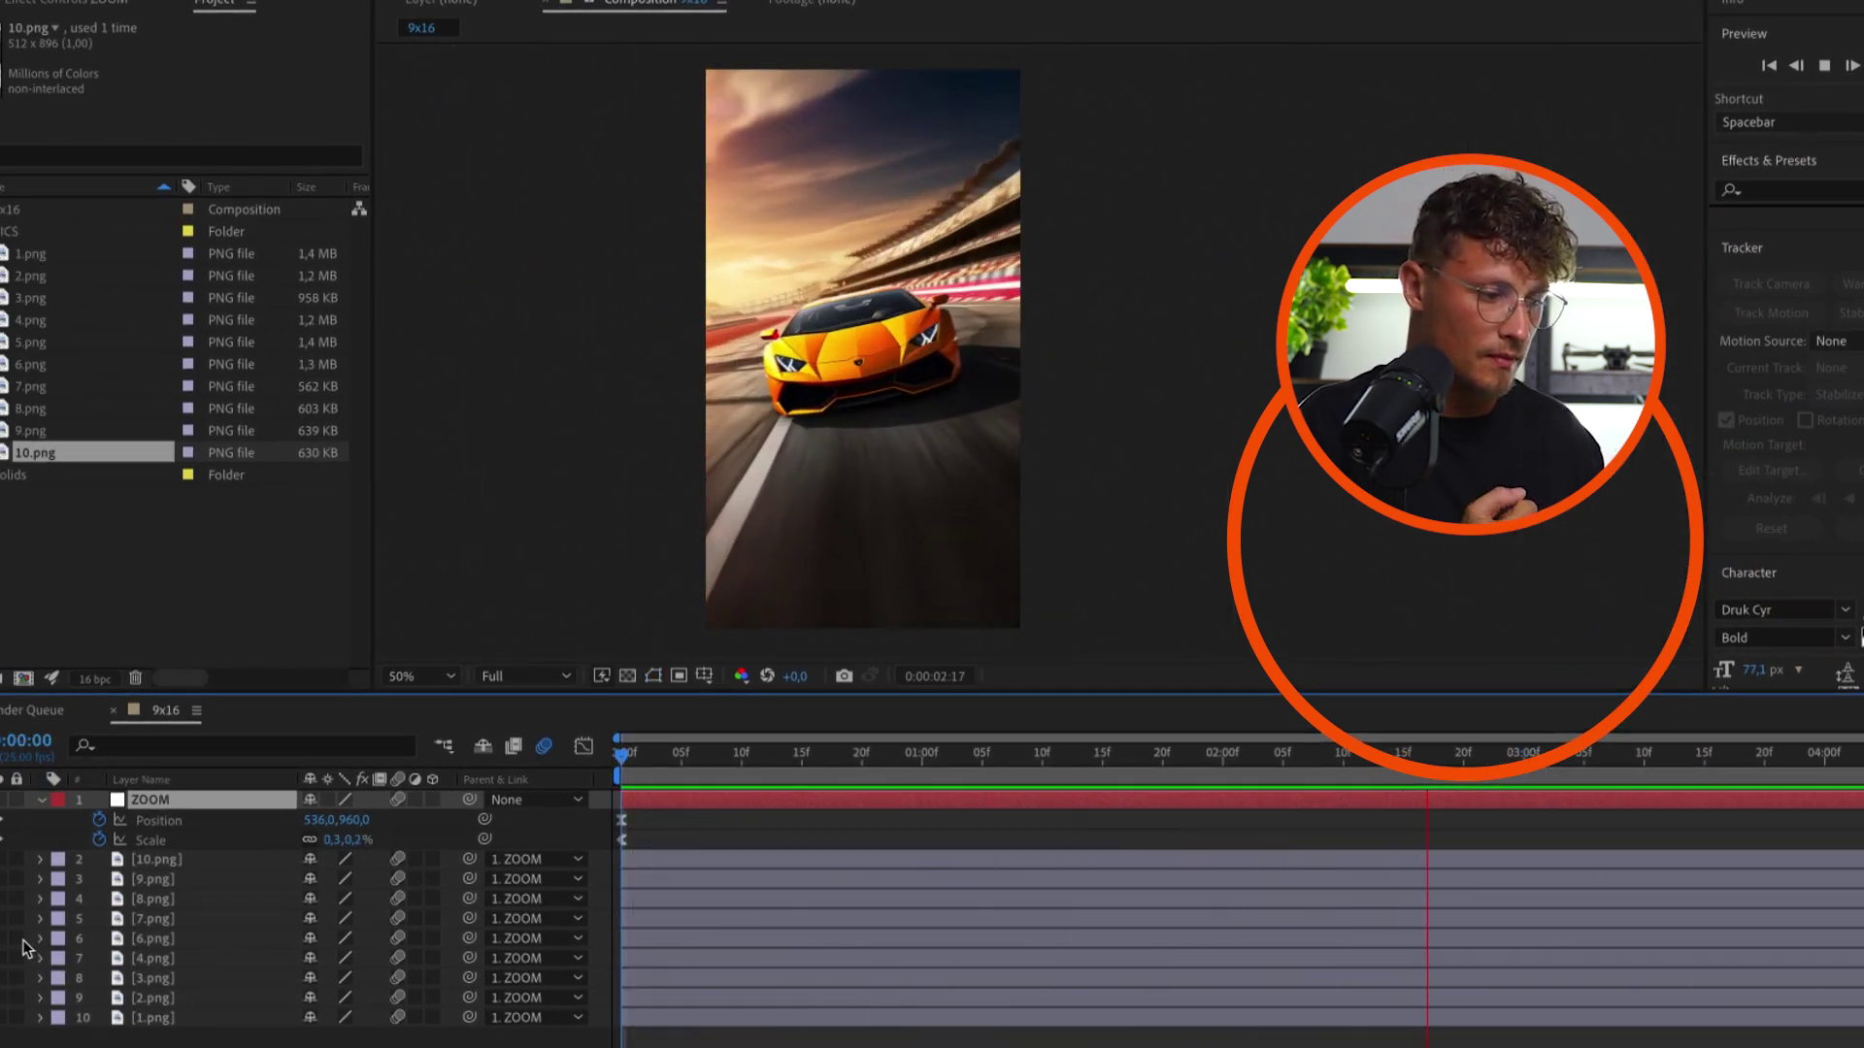
Set the ZOOM null's rotation expression back to wiggle(2,2) and play the animation from the start
{"action": "key", "text": "r"}
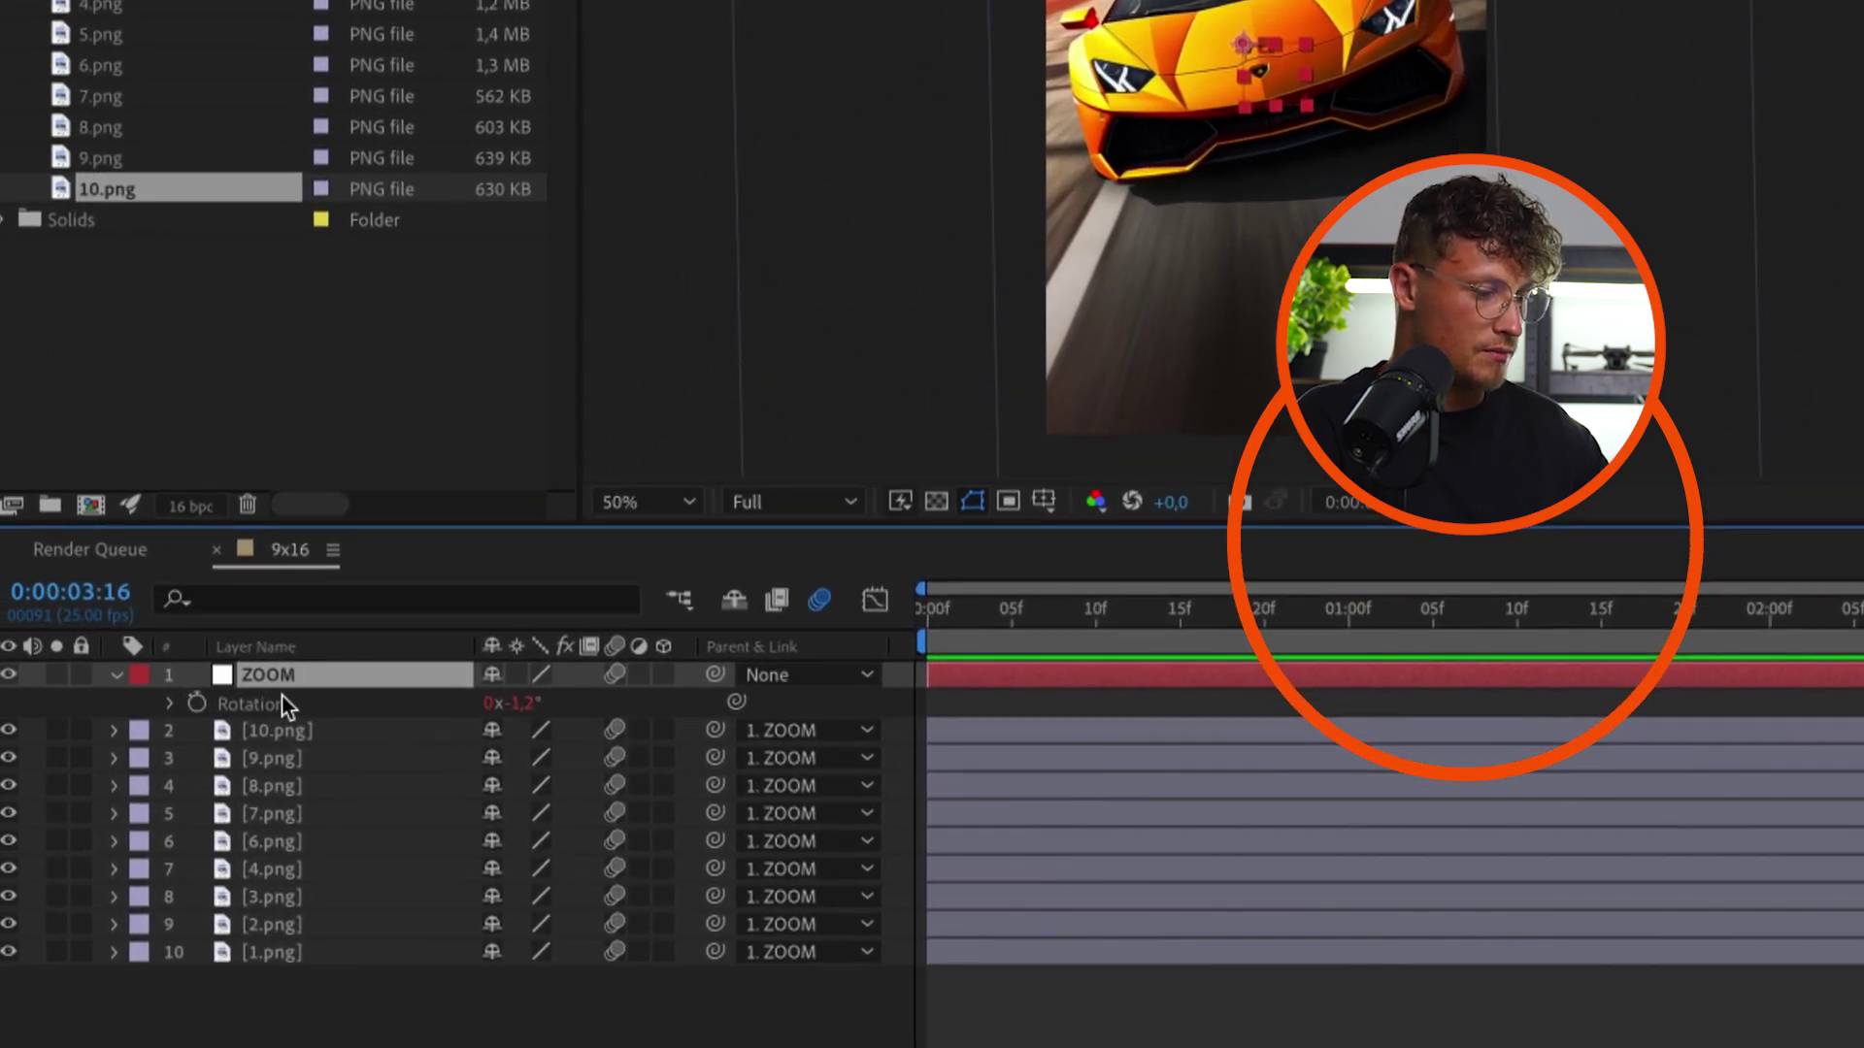
{"action": "key", "text": "e"}
{"action": "key", "text": "e"}
{"action": "left_click", "coordinate": [971, 744]}
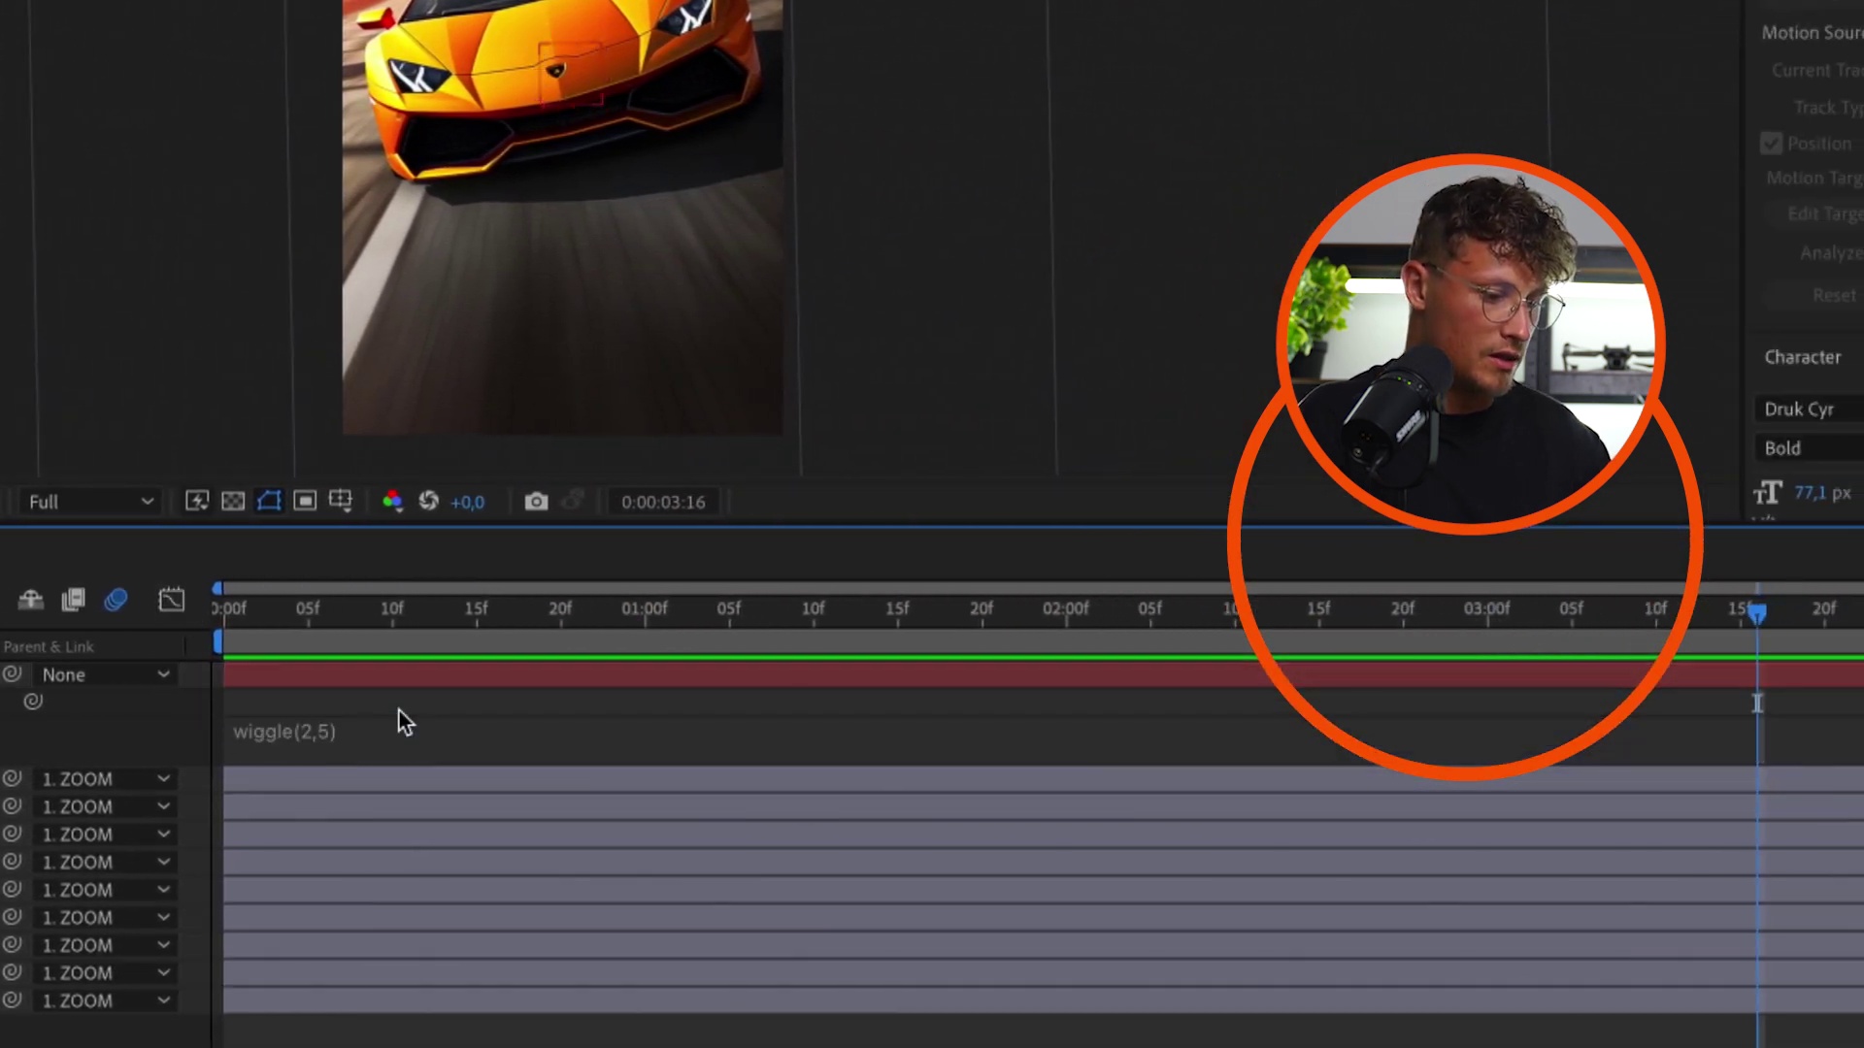
{"action": "left_click", "coordinate": [309, 748]}
{"action": "type", "text": "2"}
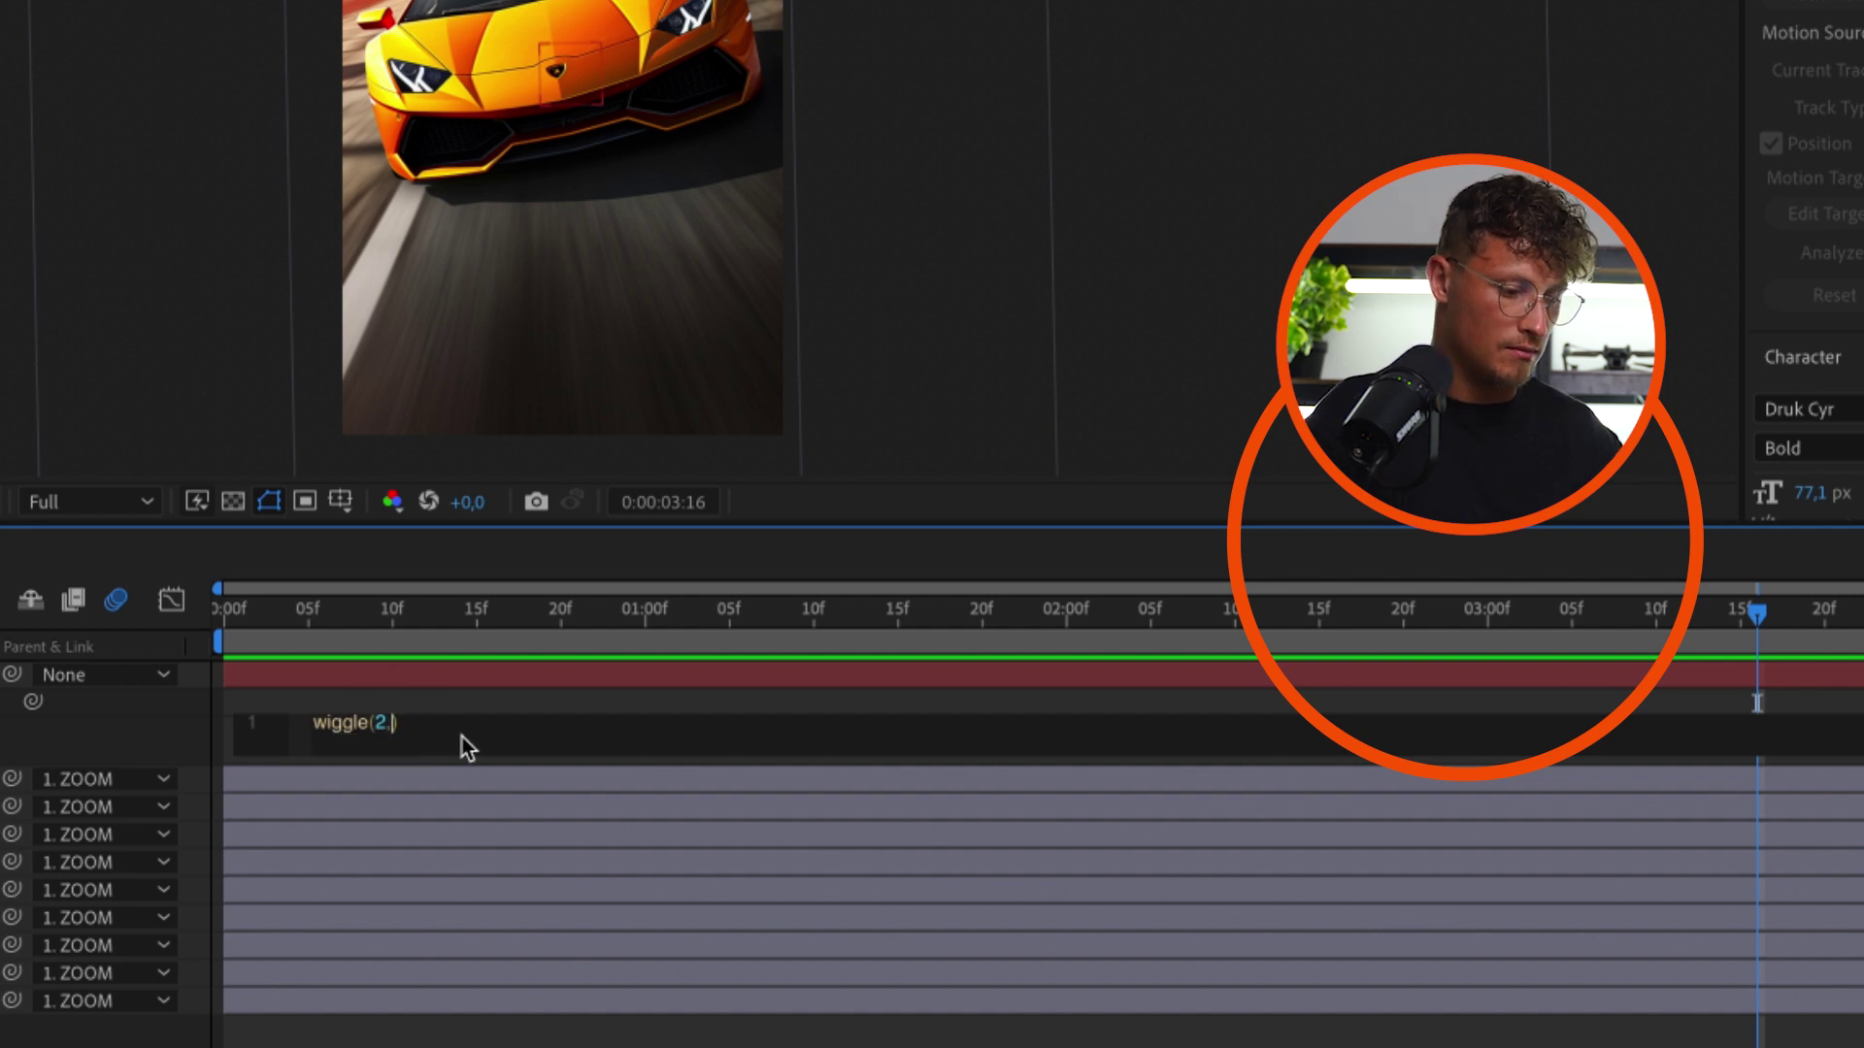
{"action": "left_click_drag", "start_coordinate": [408, 613], "coordinate": [51, 616]}
{"action": "key", "text": "space"}
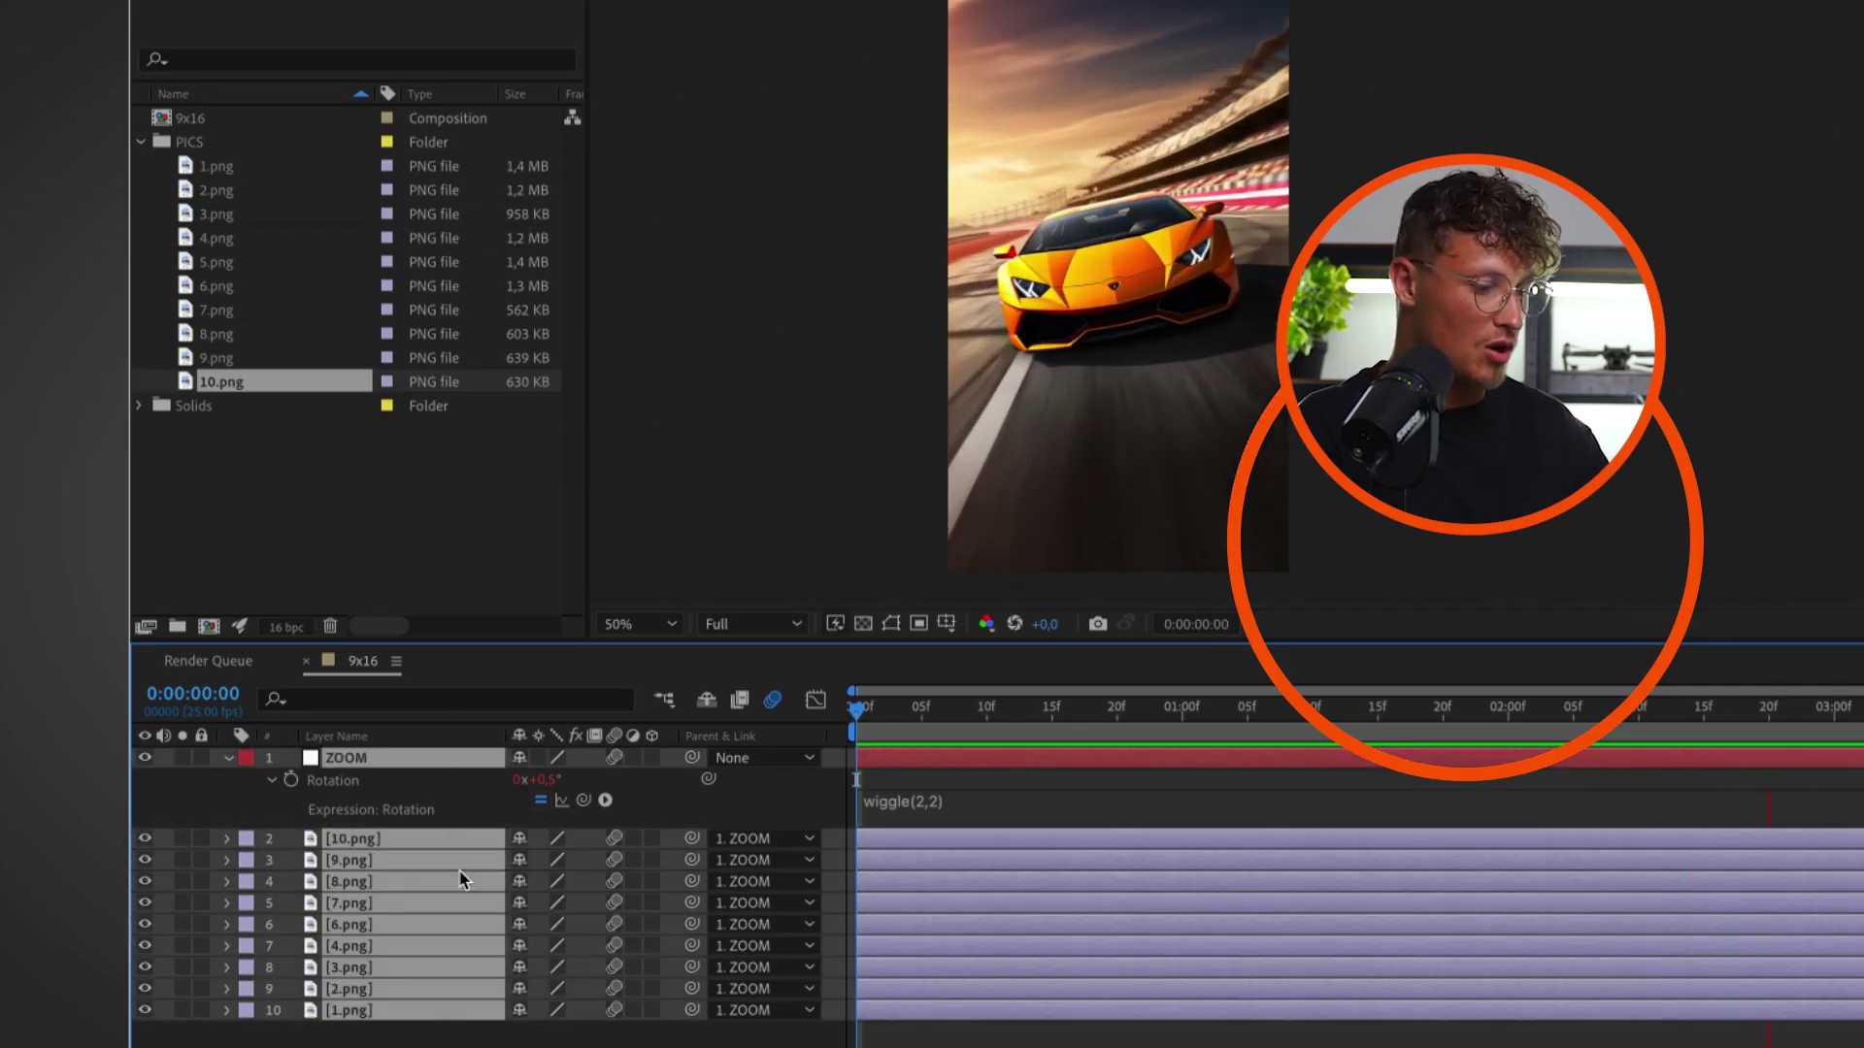
Pre-compose the ZOOM null and all image layers into a new composition named MAIN
{"action": "right_click", "coordinate": [462, 876]}
{"action": "left_click", "coordinate": [544, 894]}
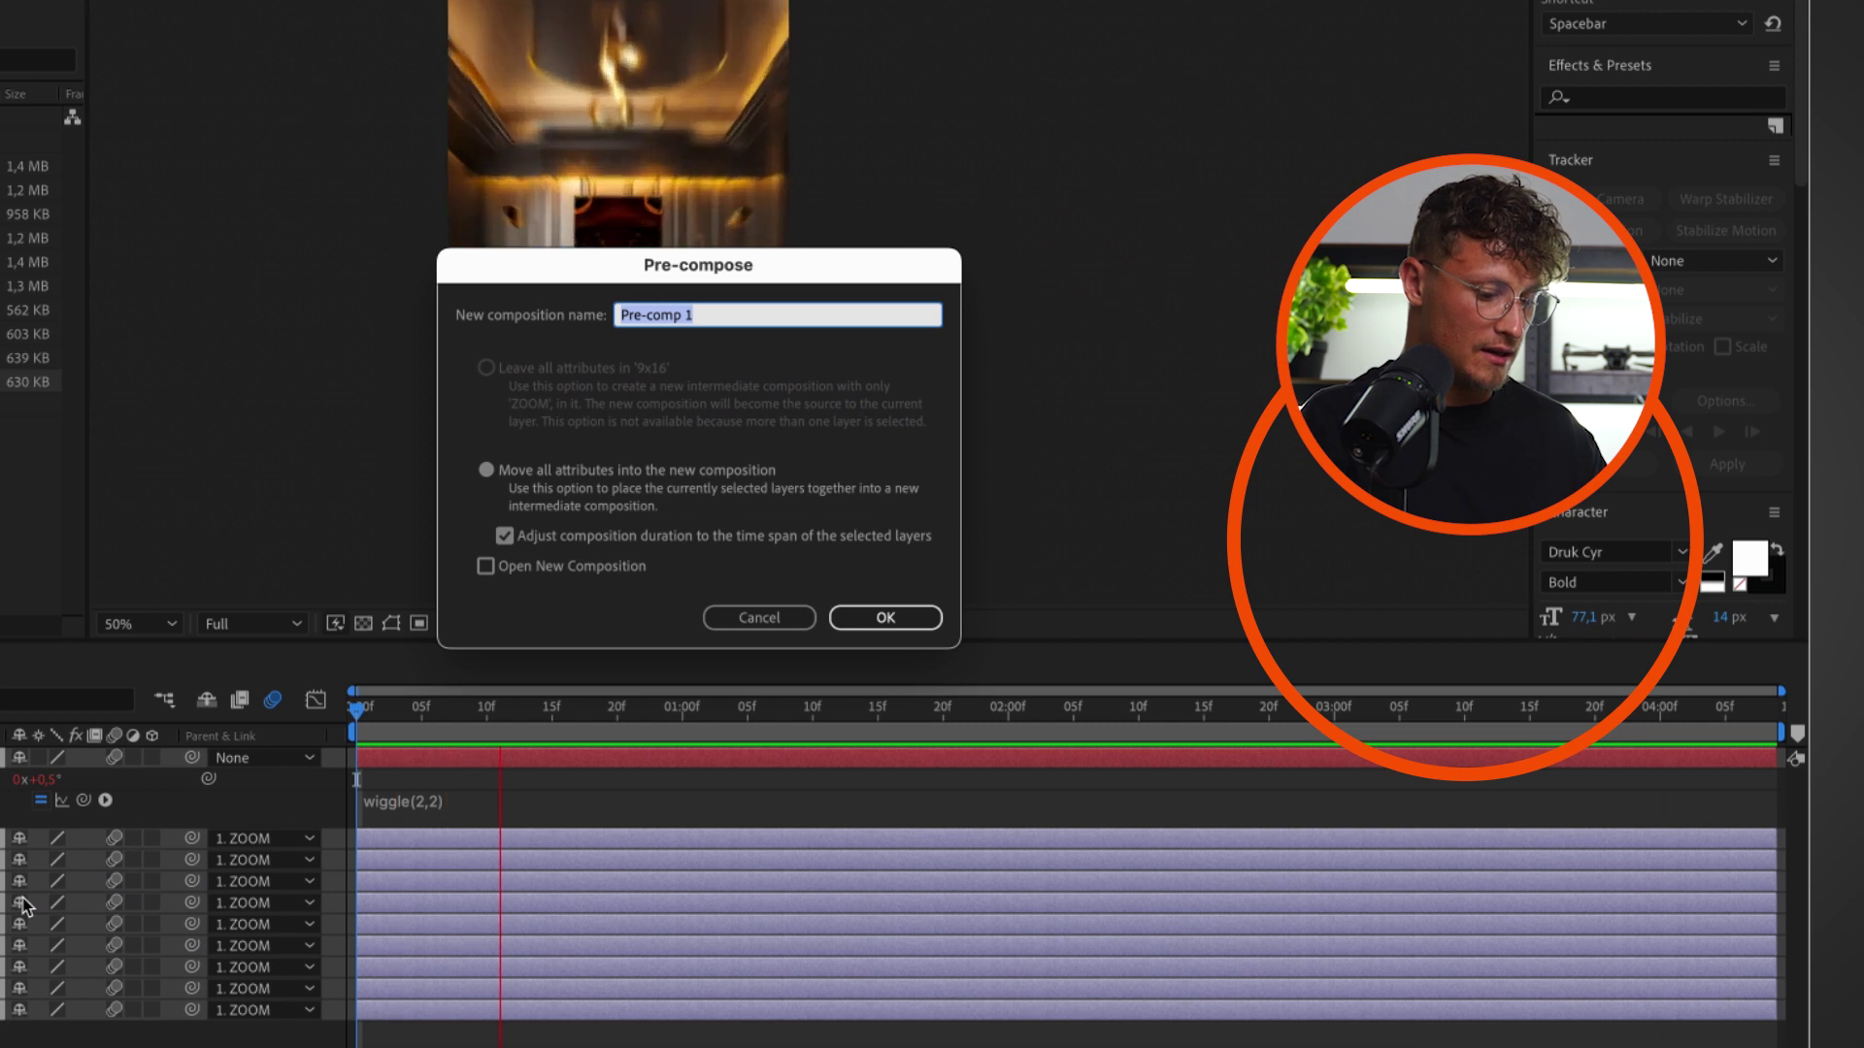
{"action": "type", "text": "MAIN"}
{"action": "key", "text": "Return"}
Time-reverse the MAIN layer so the zoom runs in the opposite direction
{"action": "left_click", "coordinate": [372, 763]}
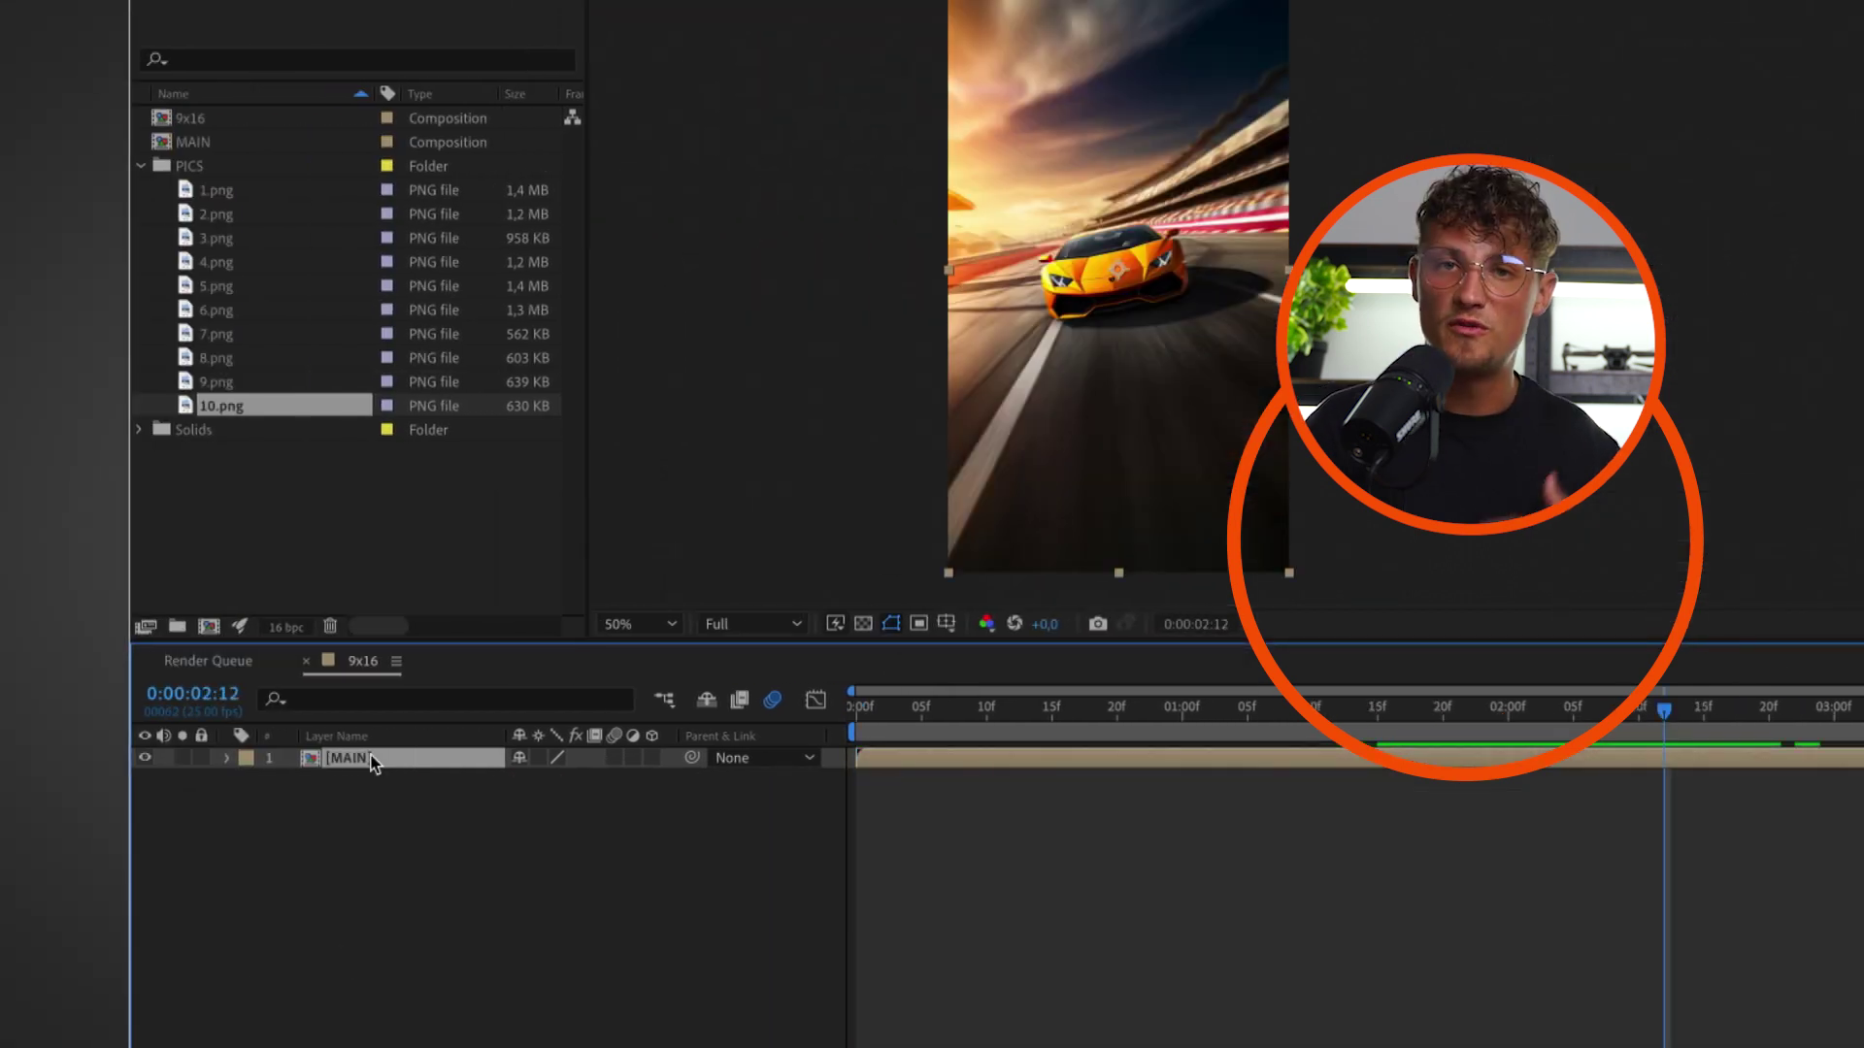
{"action": "right_click", "coordinate": [372, 763]}
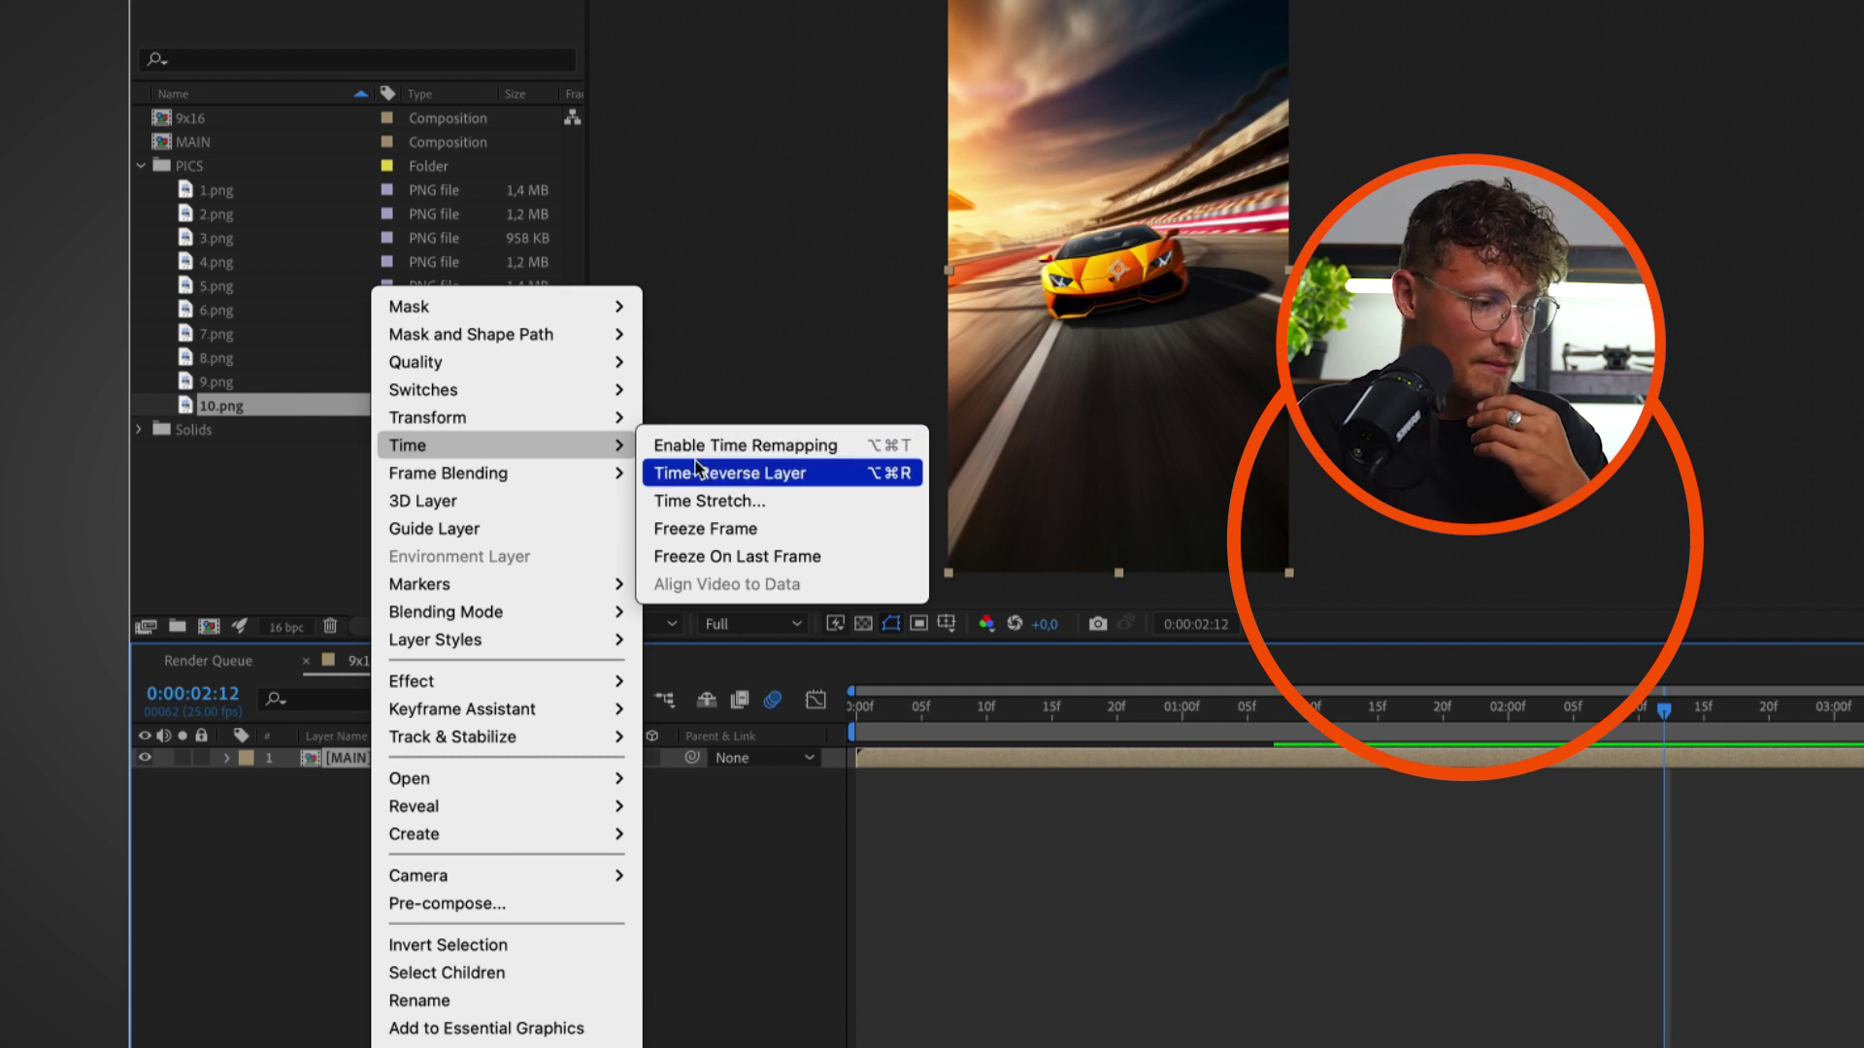
{"action": "left_click", "coordinate": [691, 474]}
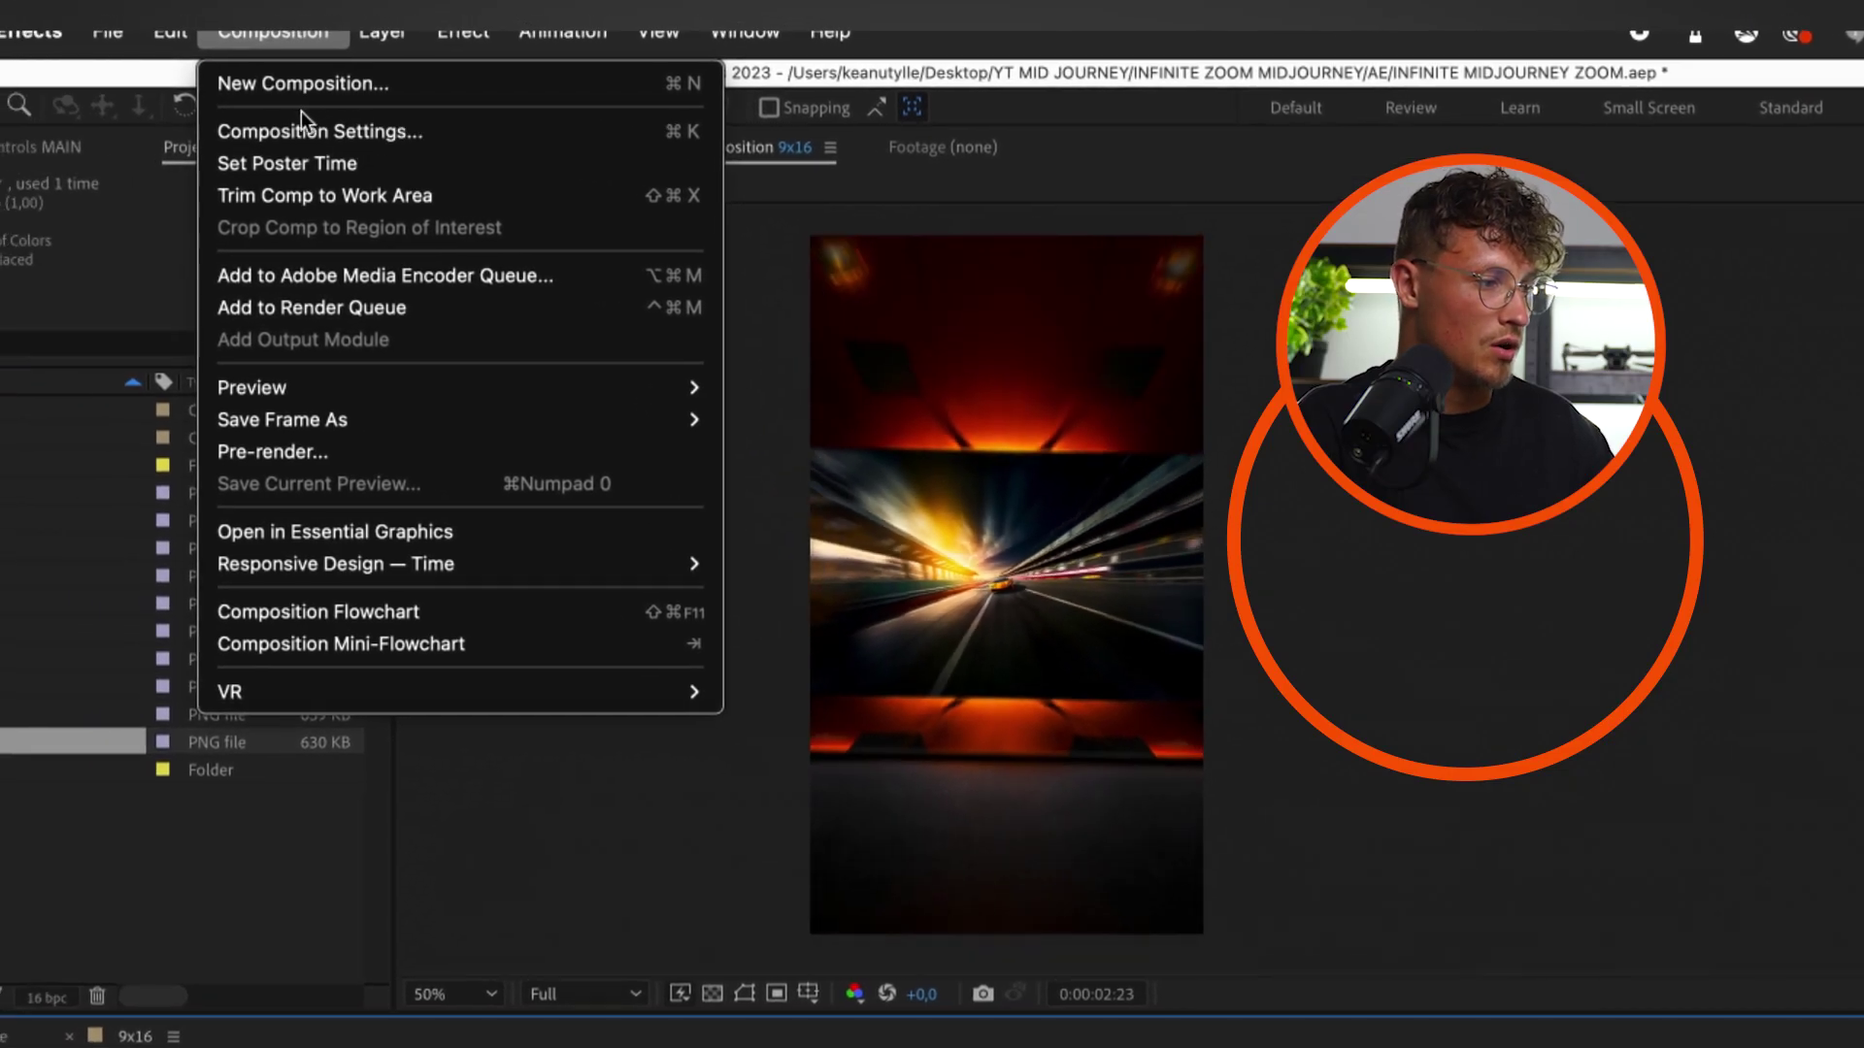
Set the 9x16 composition's duration to 0:00:08:09
{"action": "left_click", "coordinate": [305, 129]}
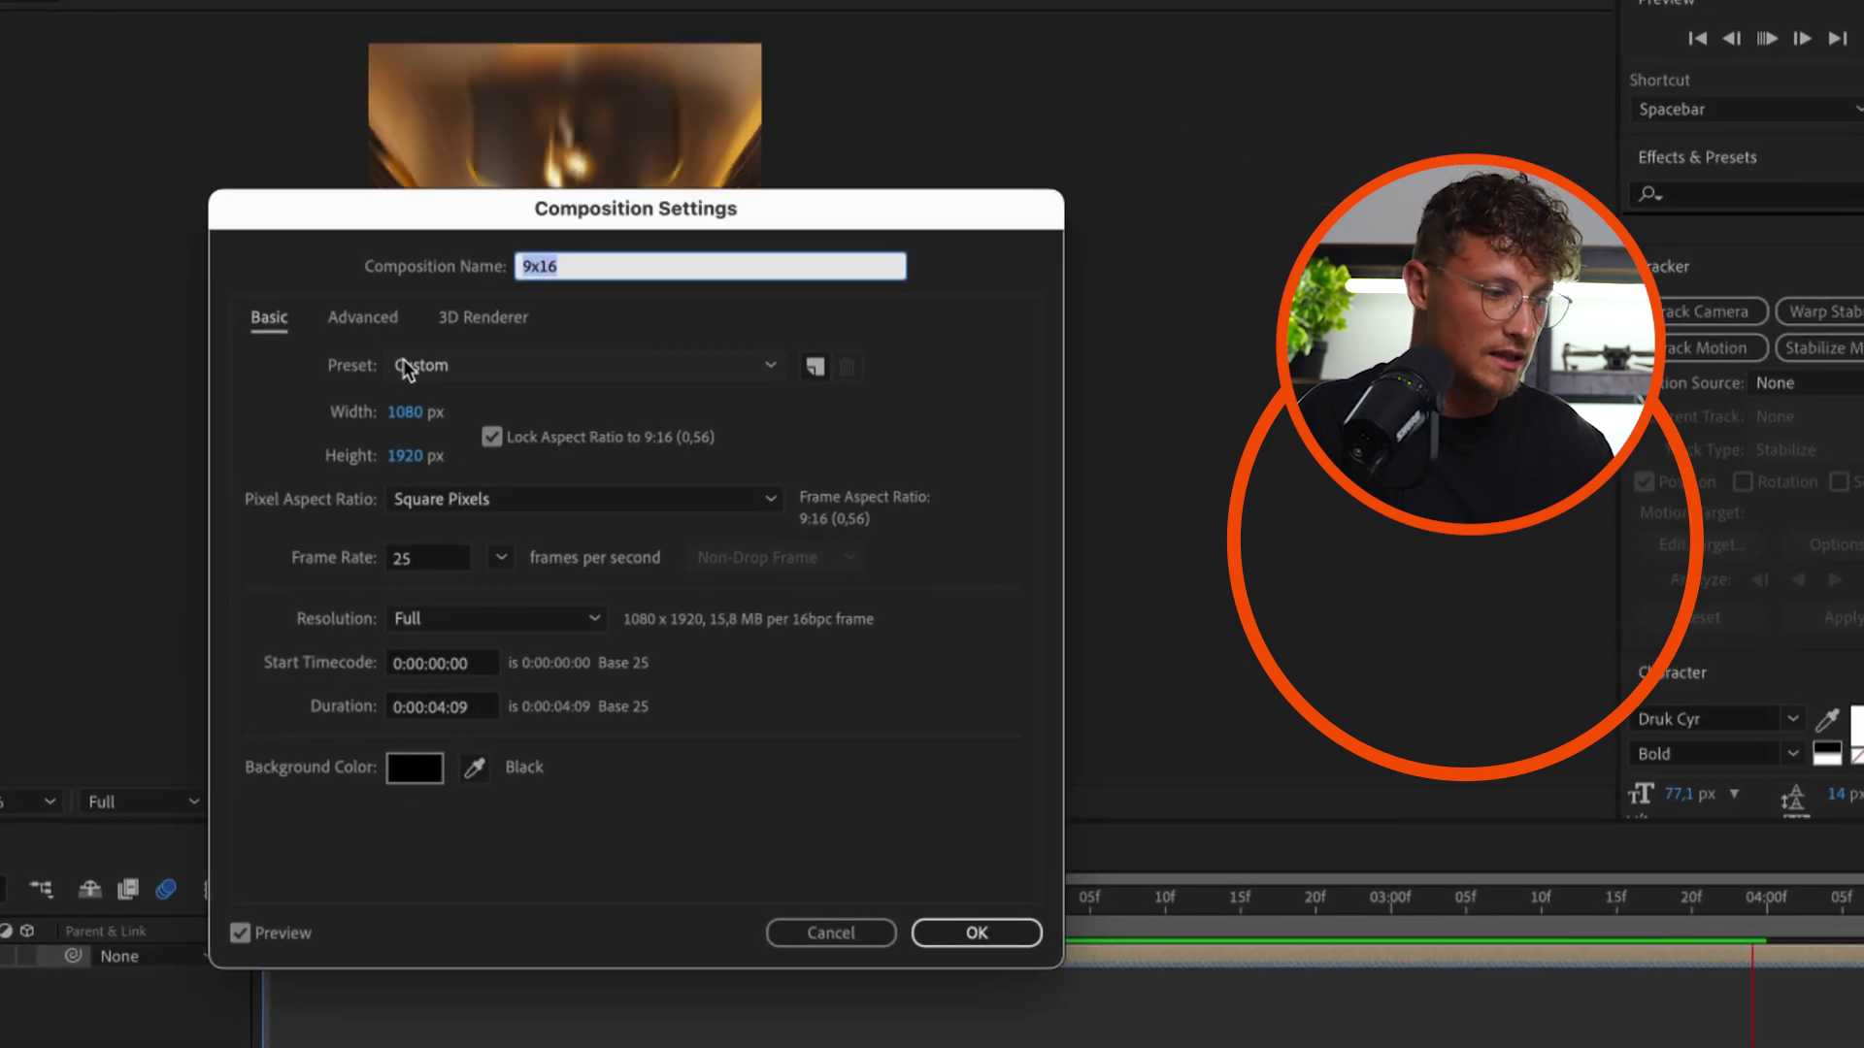
{"action": "left_click", "coordinate": [441, 708]}
{"action": "key", "text": "Delete"}
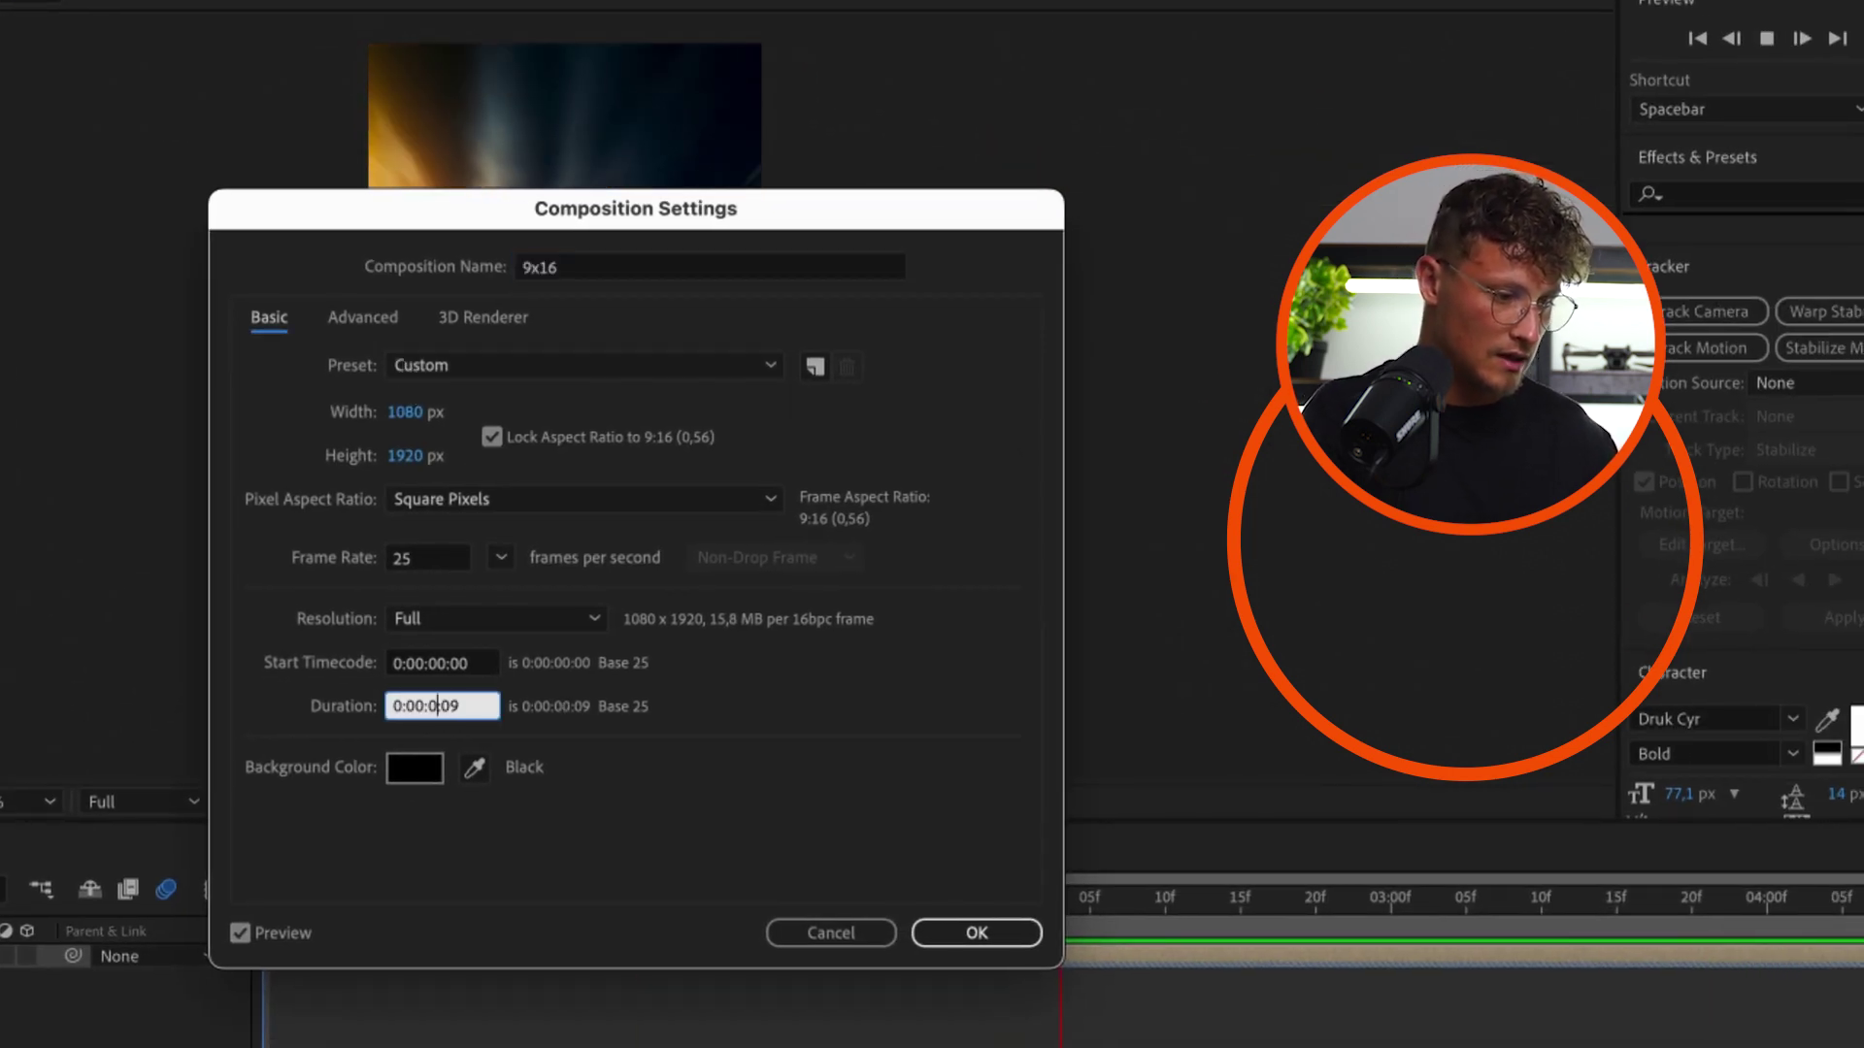
{"action": "type", "text": "8"}
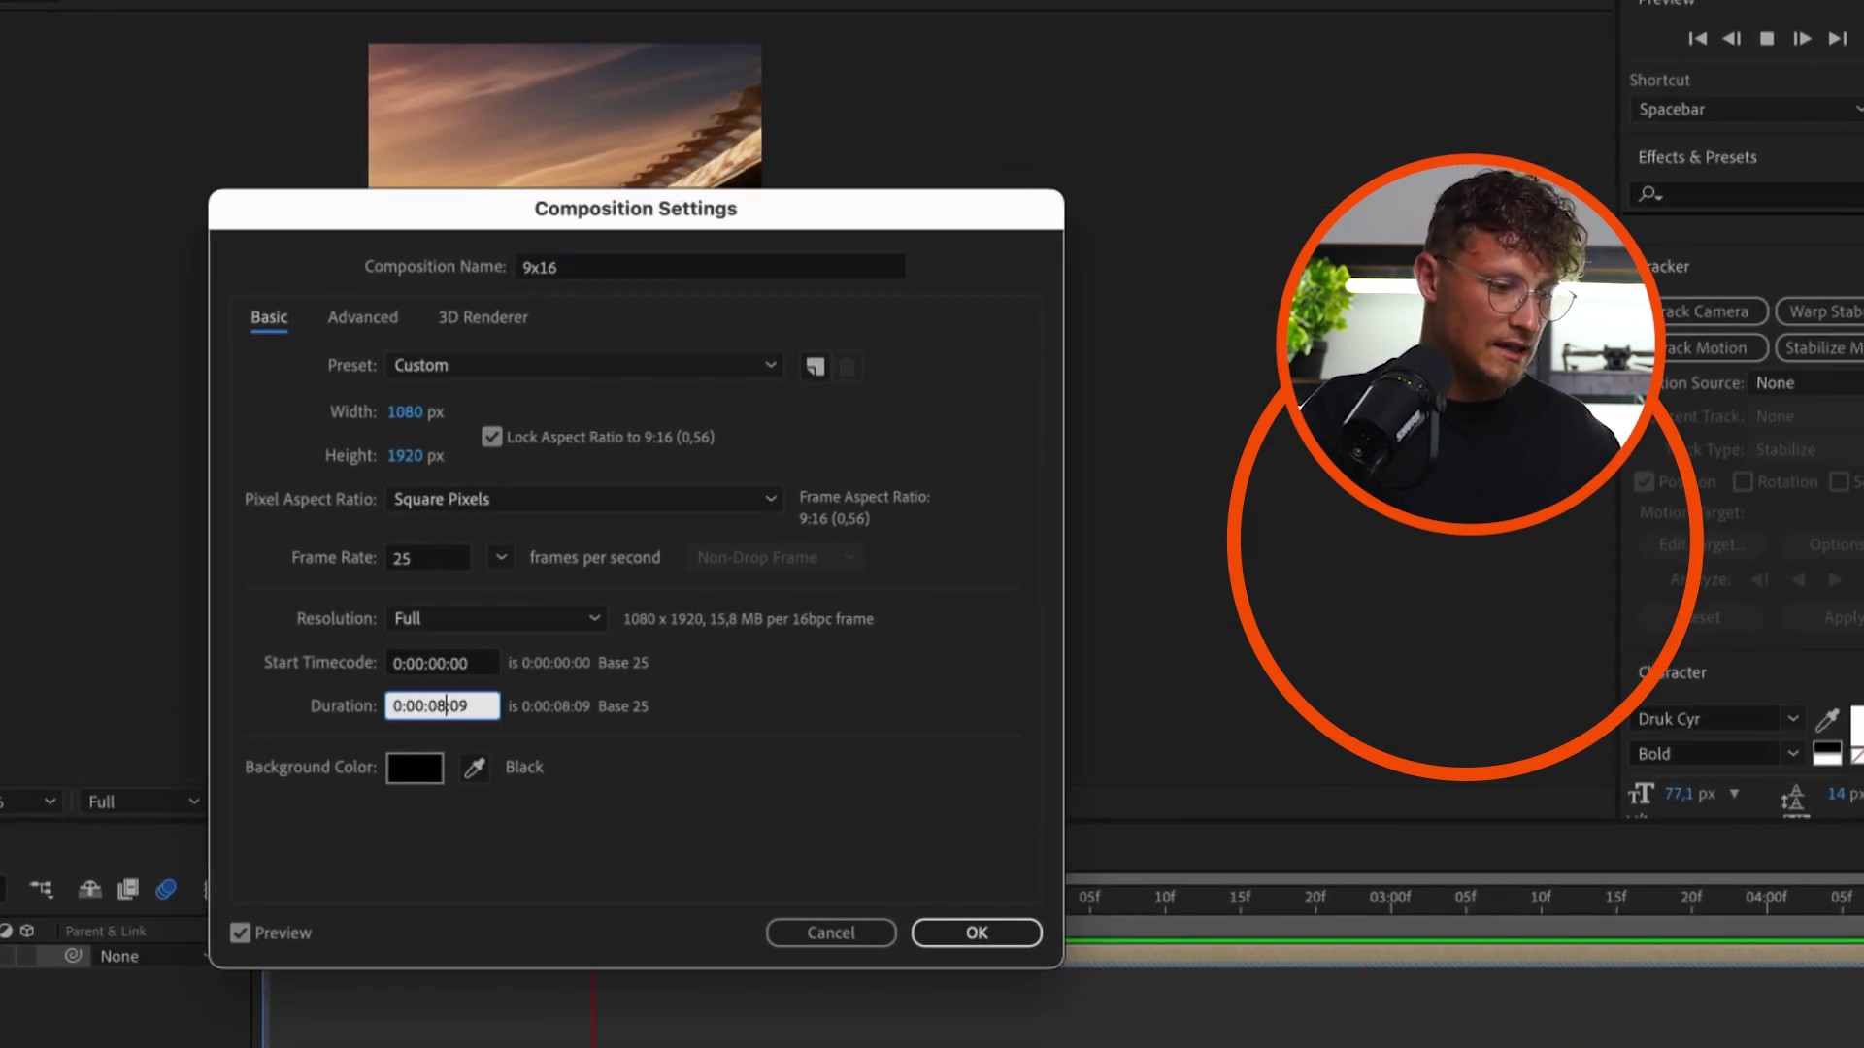
{"action": "key", "text": "Return"}
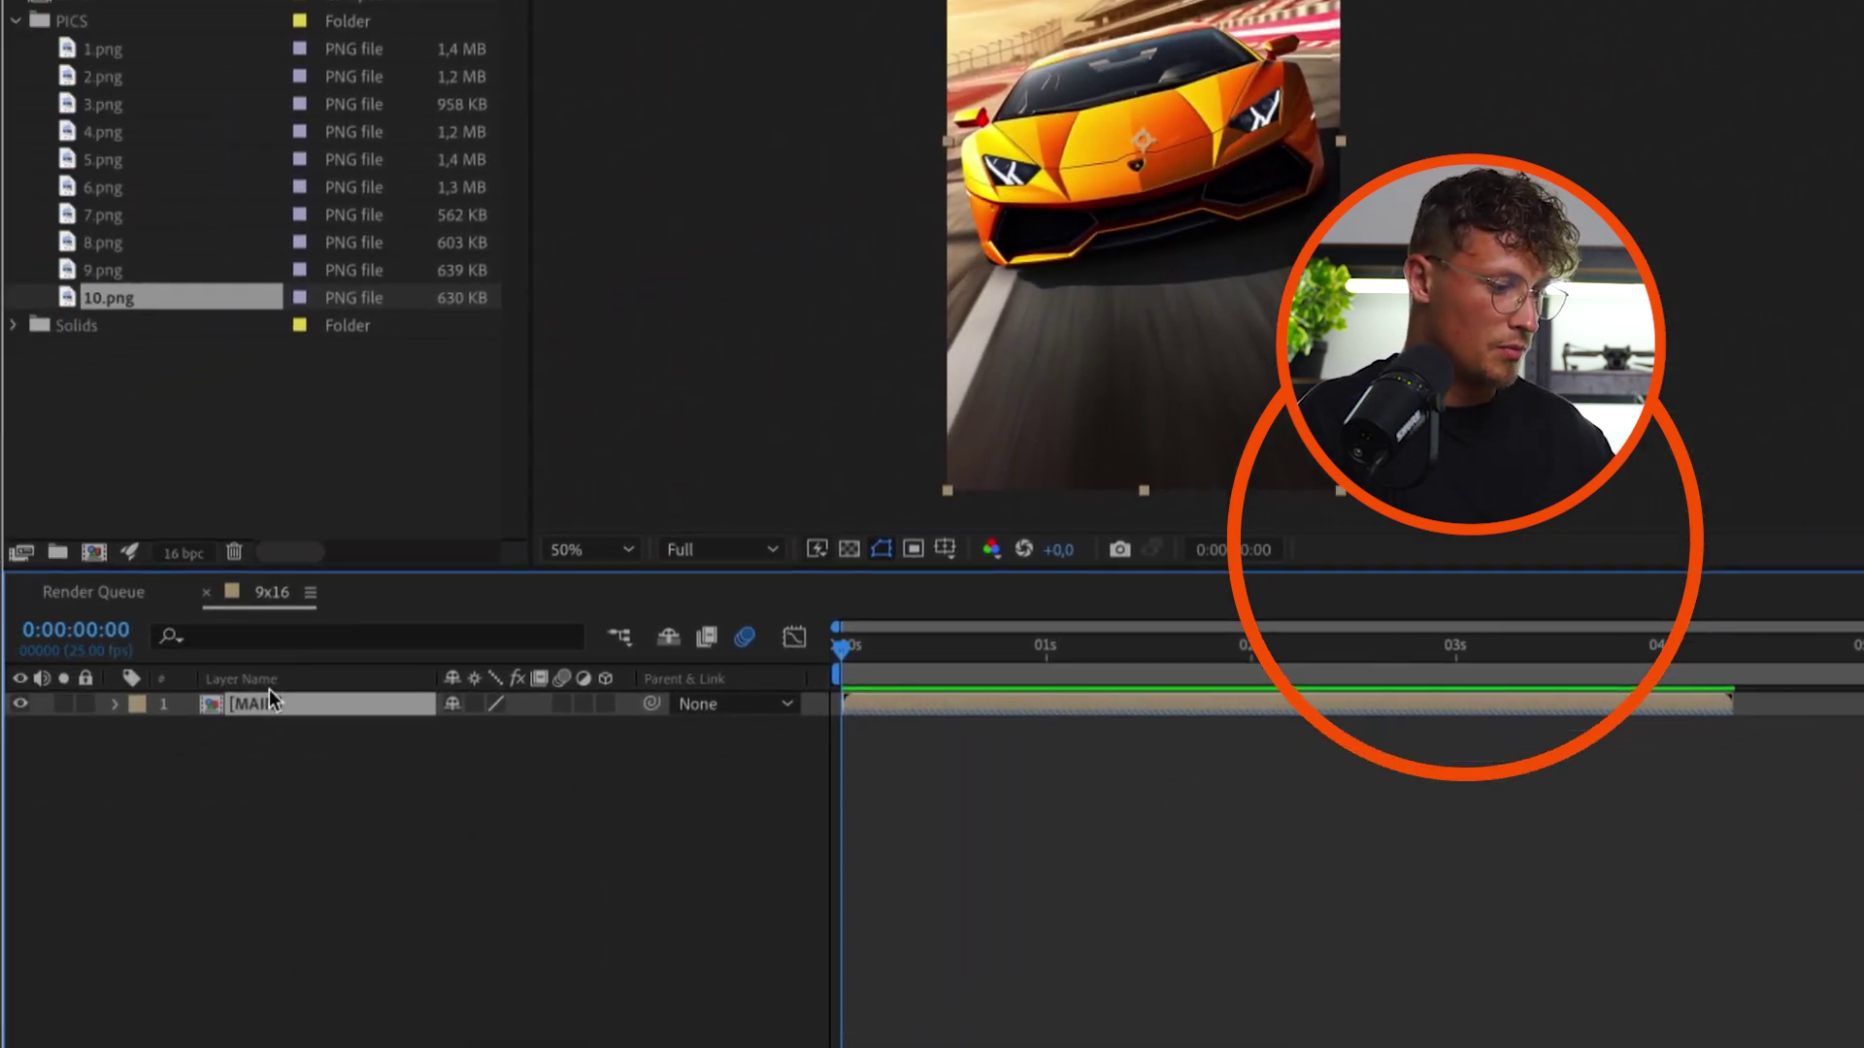
Duplicate the MAIN layer and shift the copy in time to start at about 0:00:03:17
{"action": "key", "text": "ctrl+d"}
{"action": "left_click_drag", "start_coordinate": [1009, 701], "coordinate": [1165, 728]}
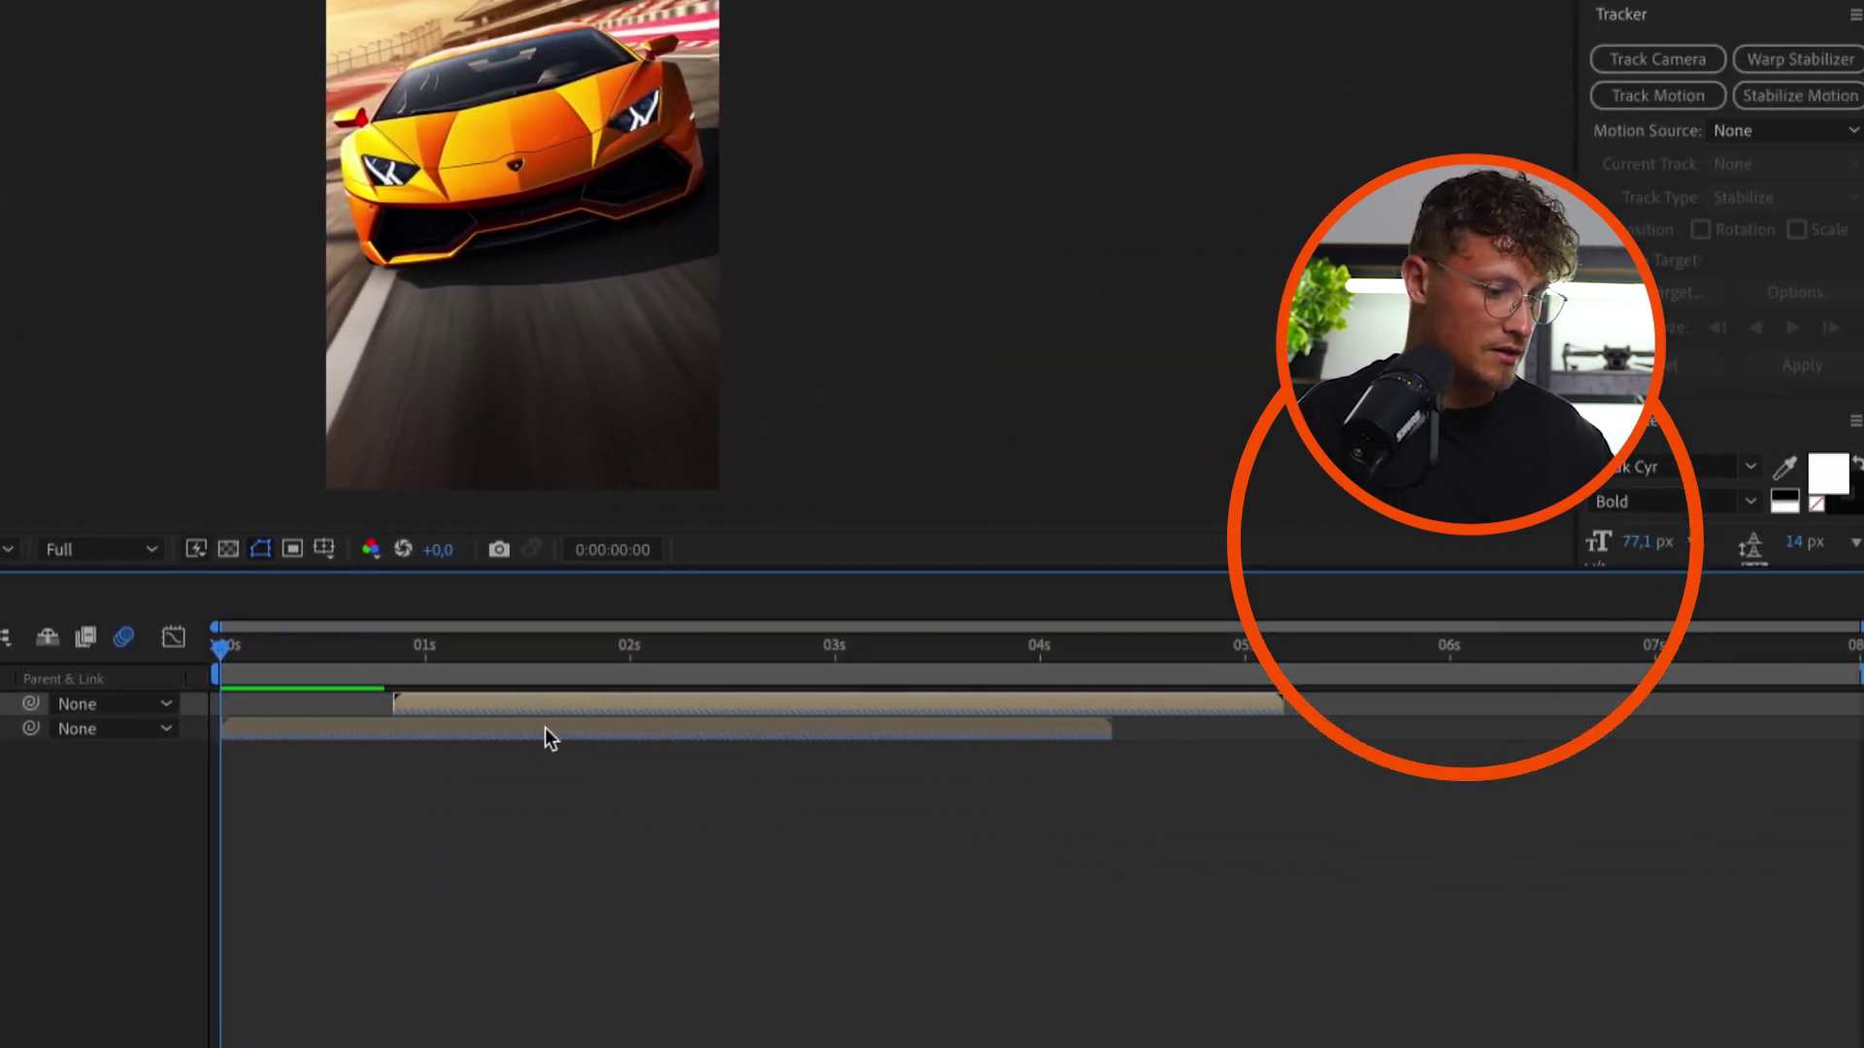
{"action": "key", "text": "space"}
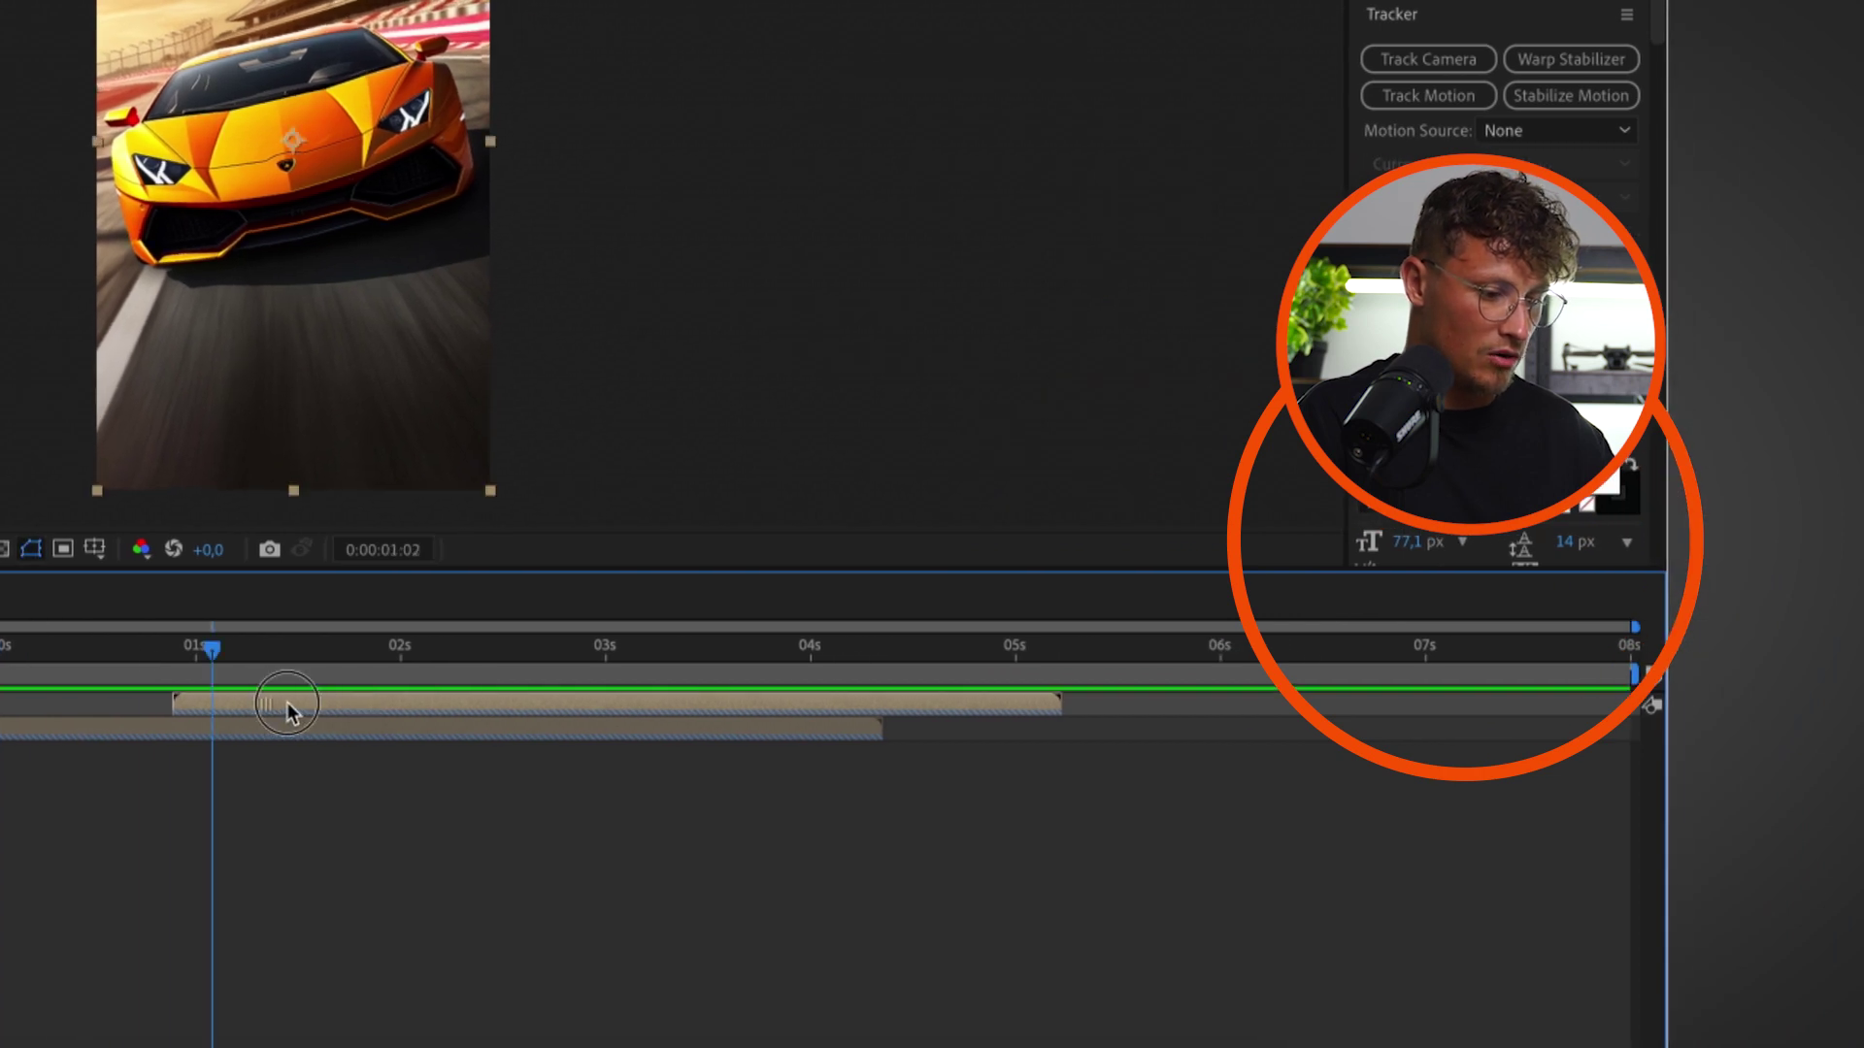
{"action": "left_click_drag", "start_coordinate": [288, 703], "coordinate": [860, 705]}
{"action": "left_click_drag", "start_coordinate": [212, 650], "coordinate": [710, 672]}
Time-reverse the duplicate MAIN layer, place its start directly at the first layer's end, and play the transition
{"action": "right_click", "coordinate": [810, 708]}
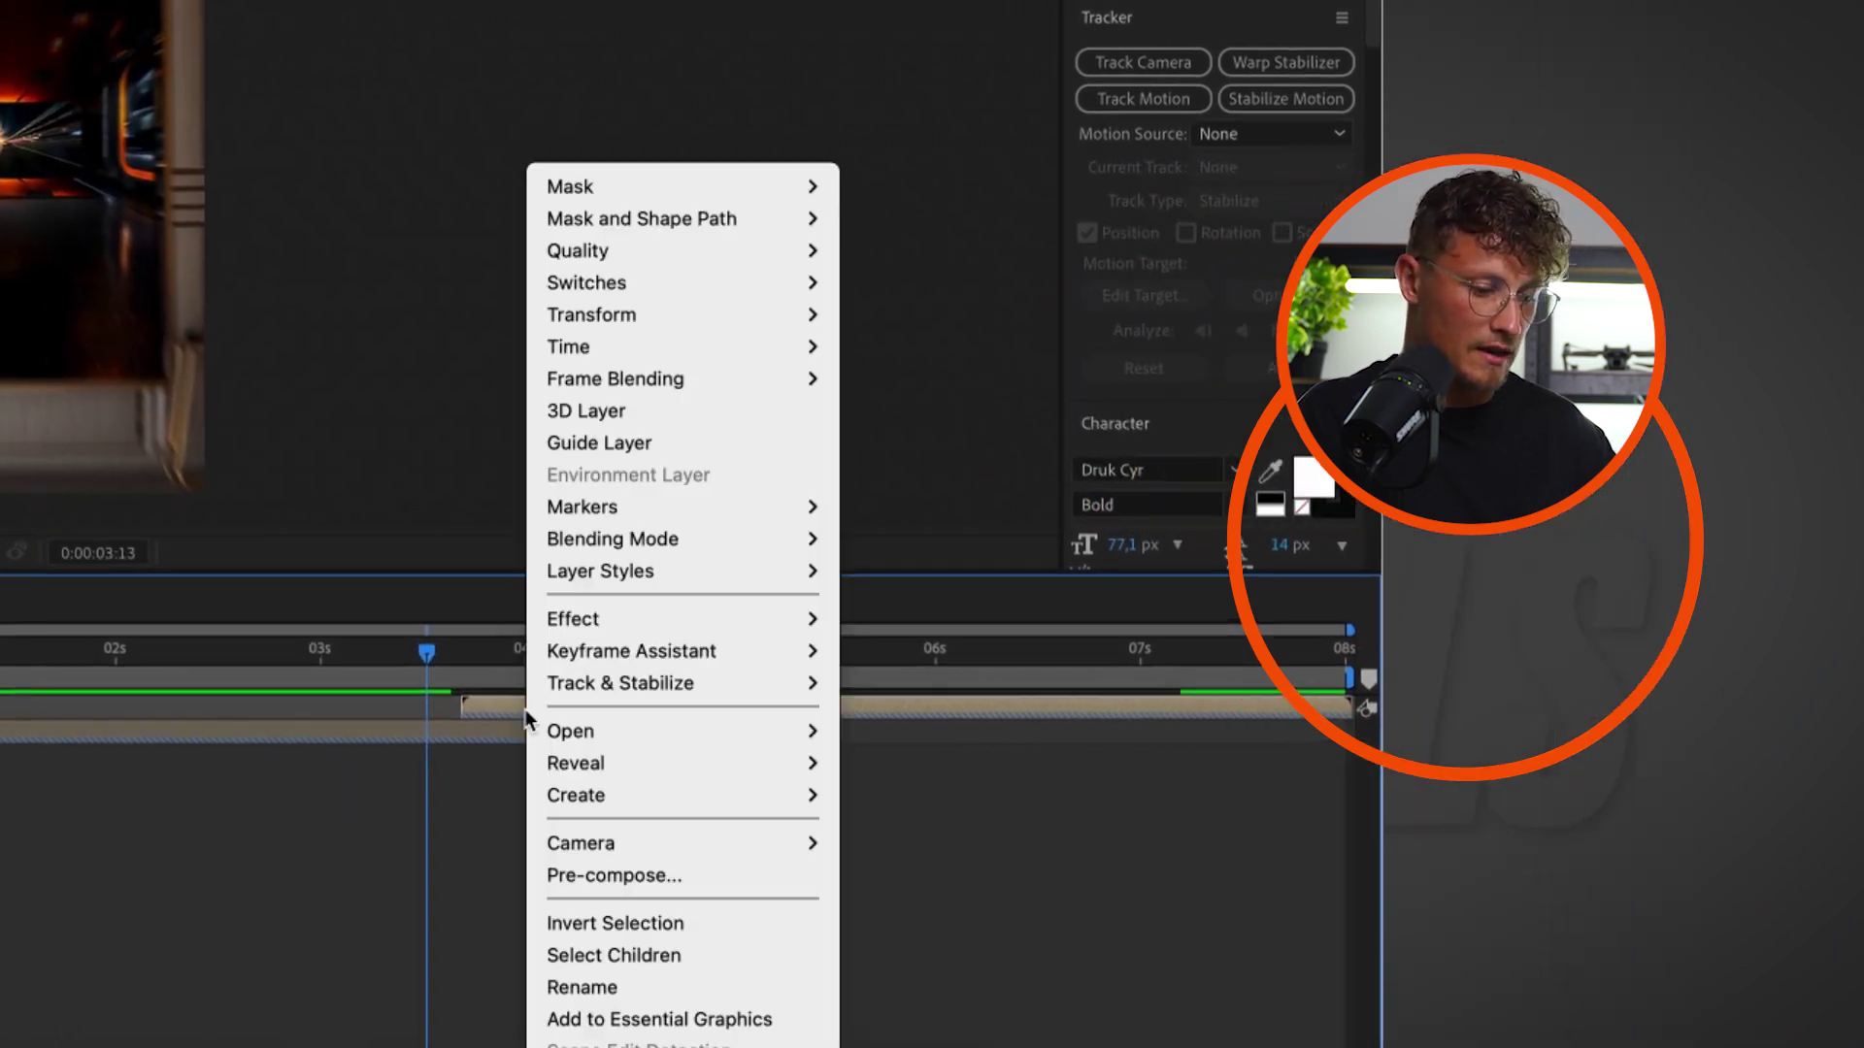
{"action": "mouse_move", "coordinate": [738, 347]}
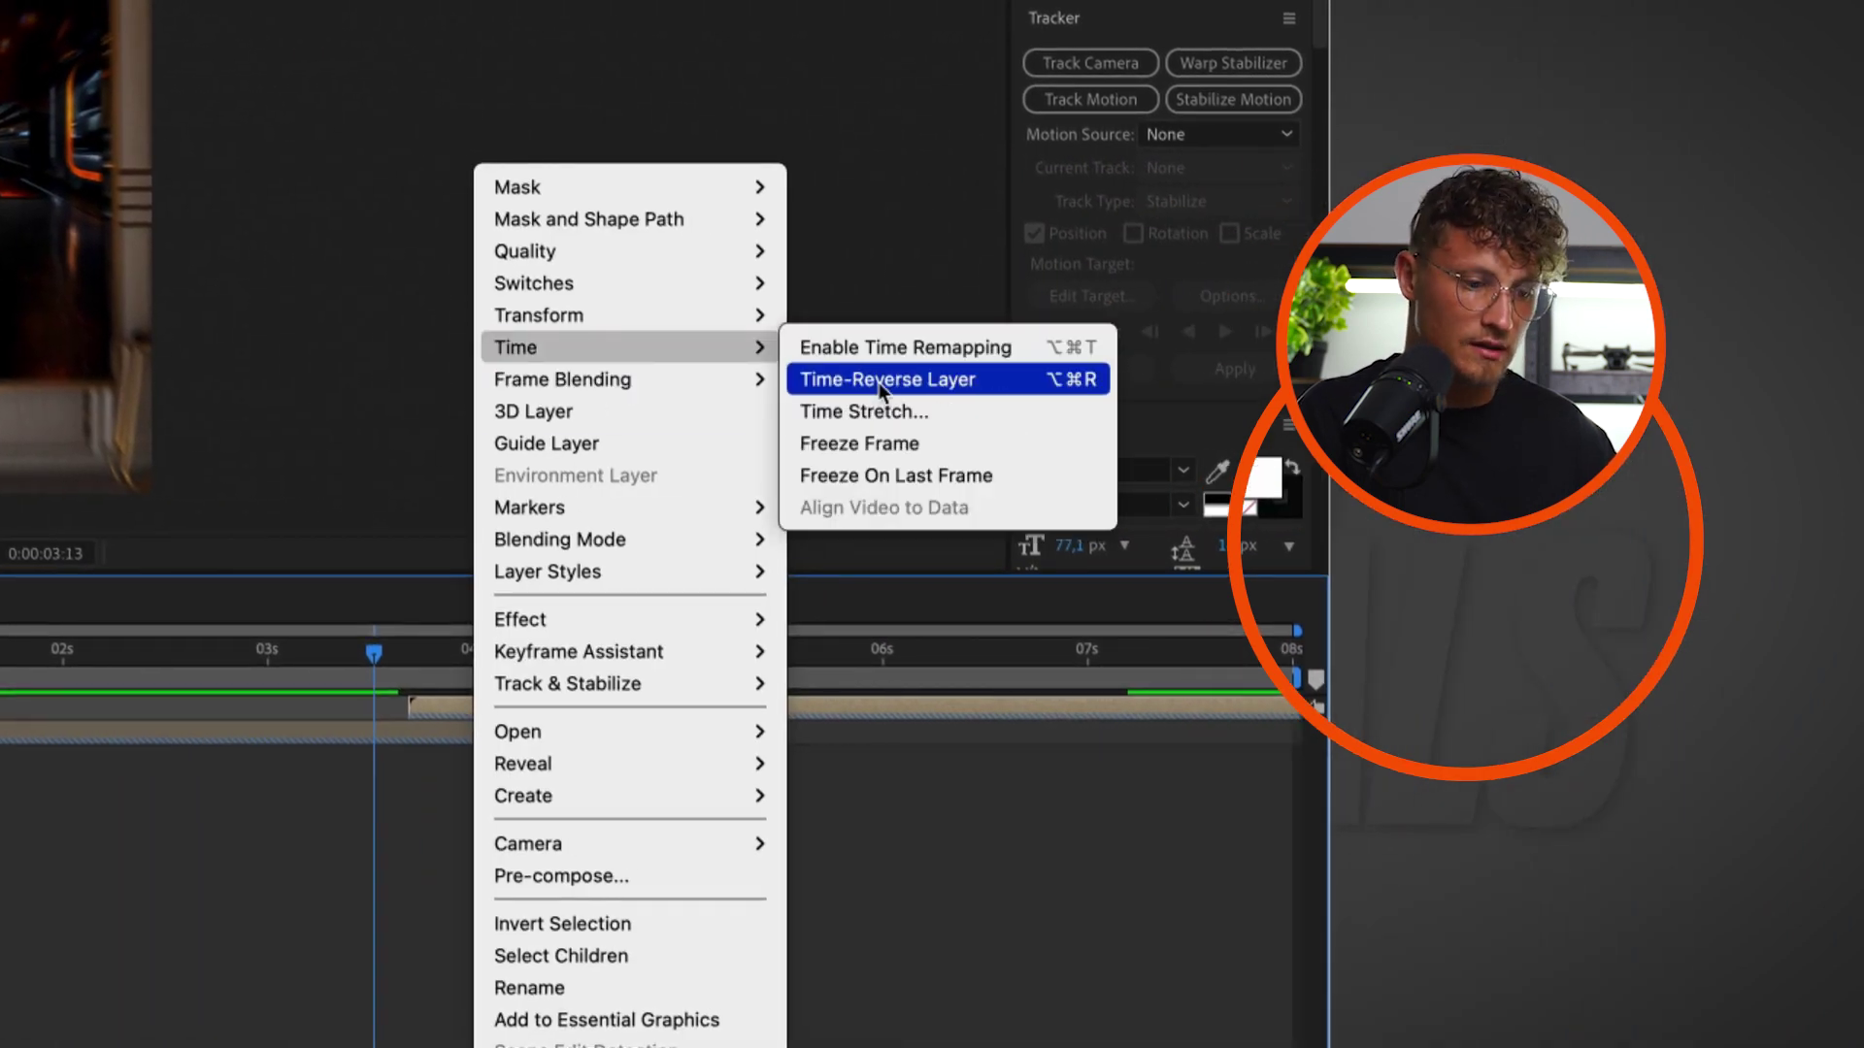
{"action": "left_click", "coordinate": [878, 381]}
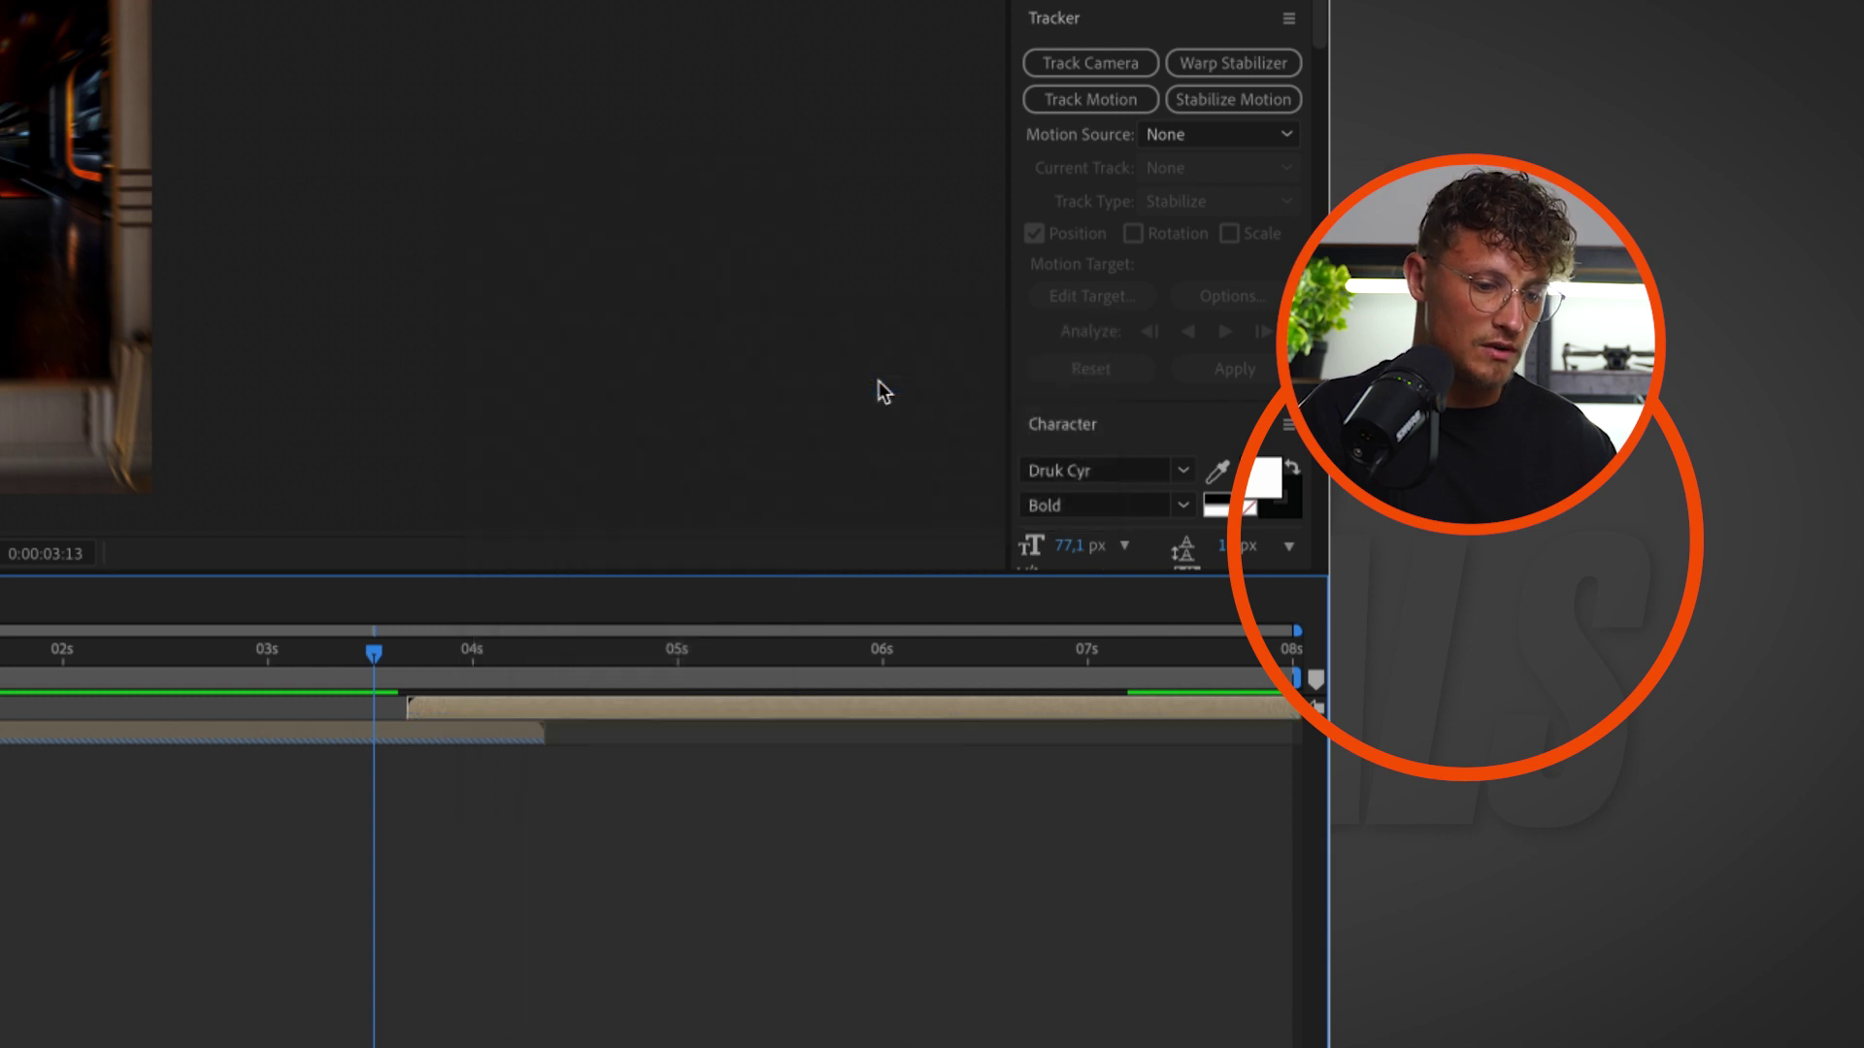
{"action": "left_click_drag", "start_coordinate": [527, 699], "coordinate": [672, 690]}
{"action": "key", "text": "space"}
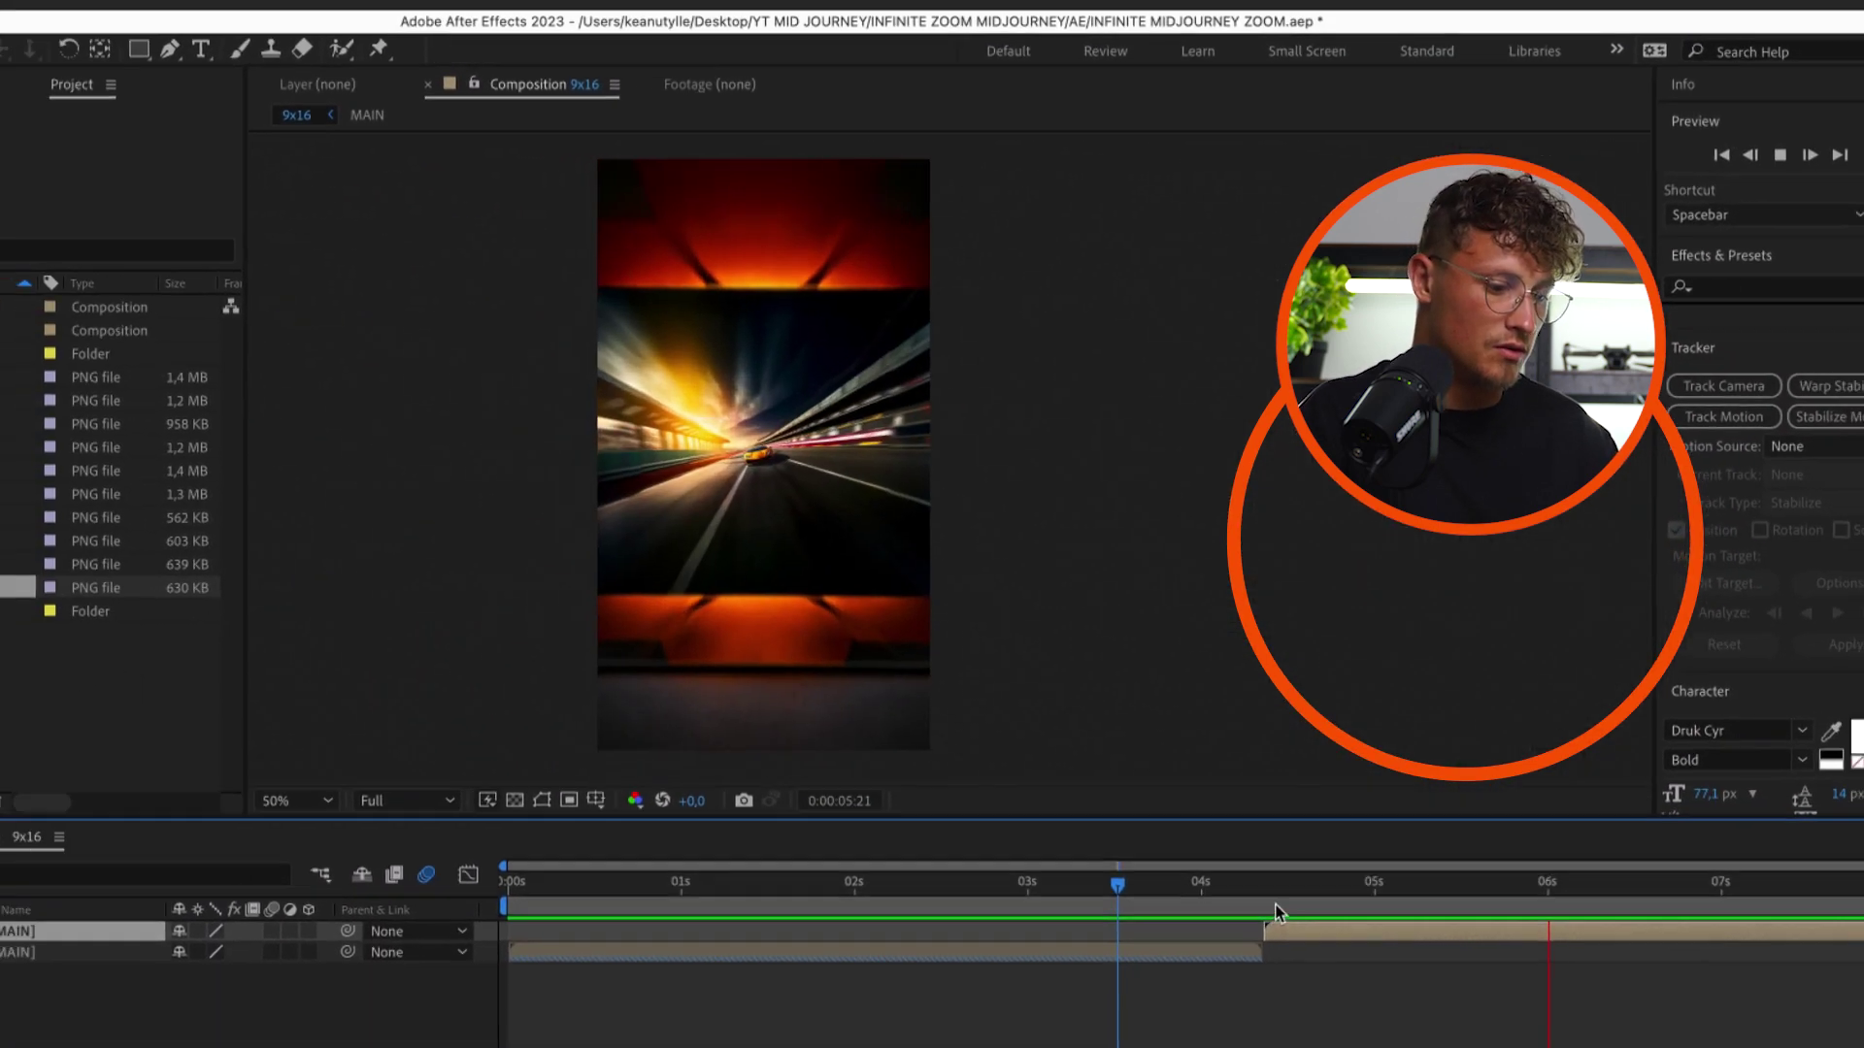
{"action": "key", "text": "space"}
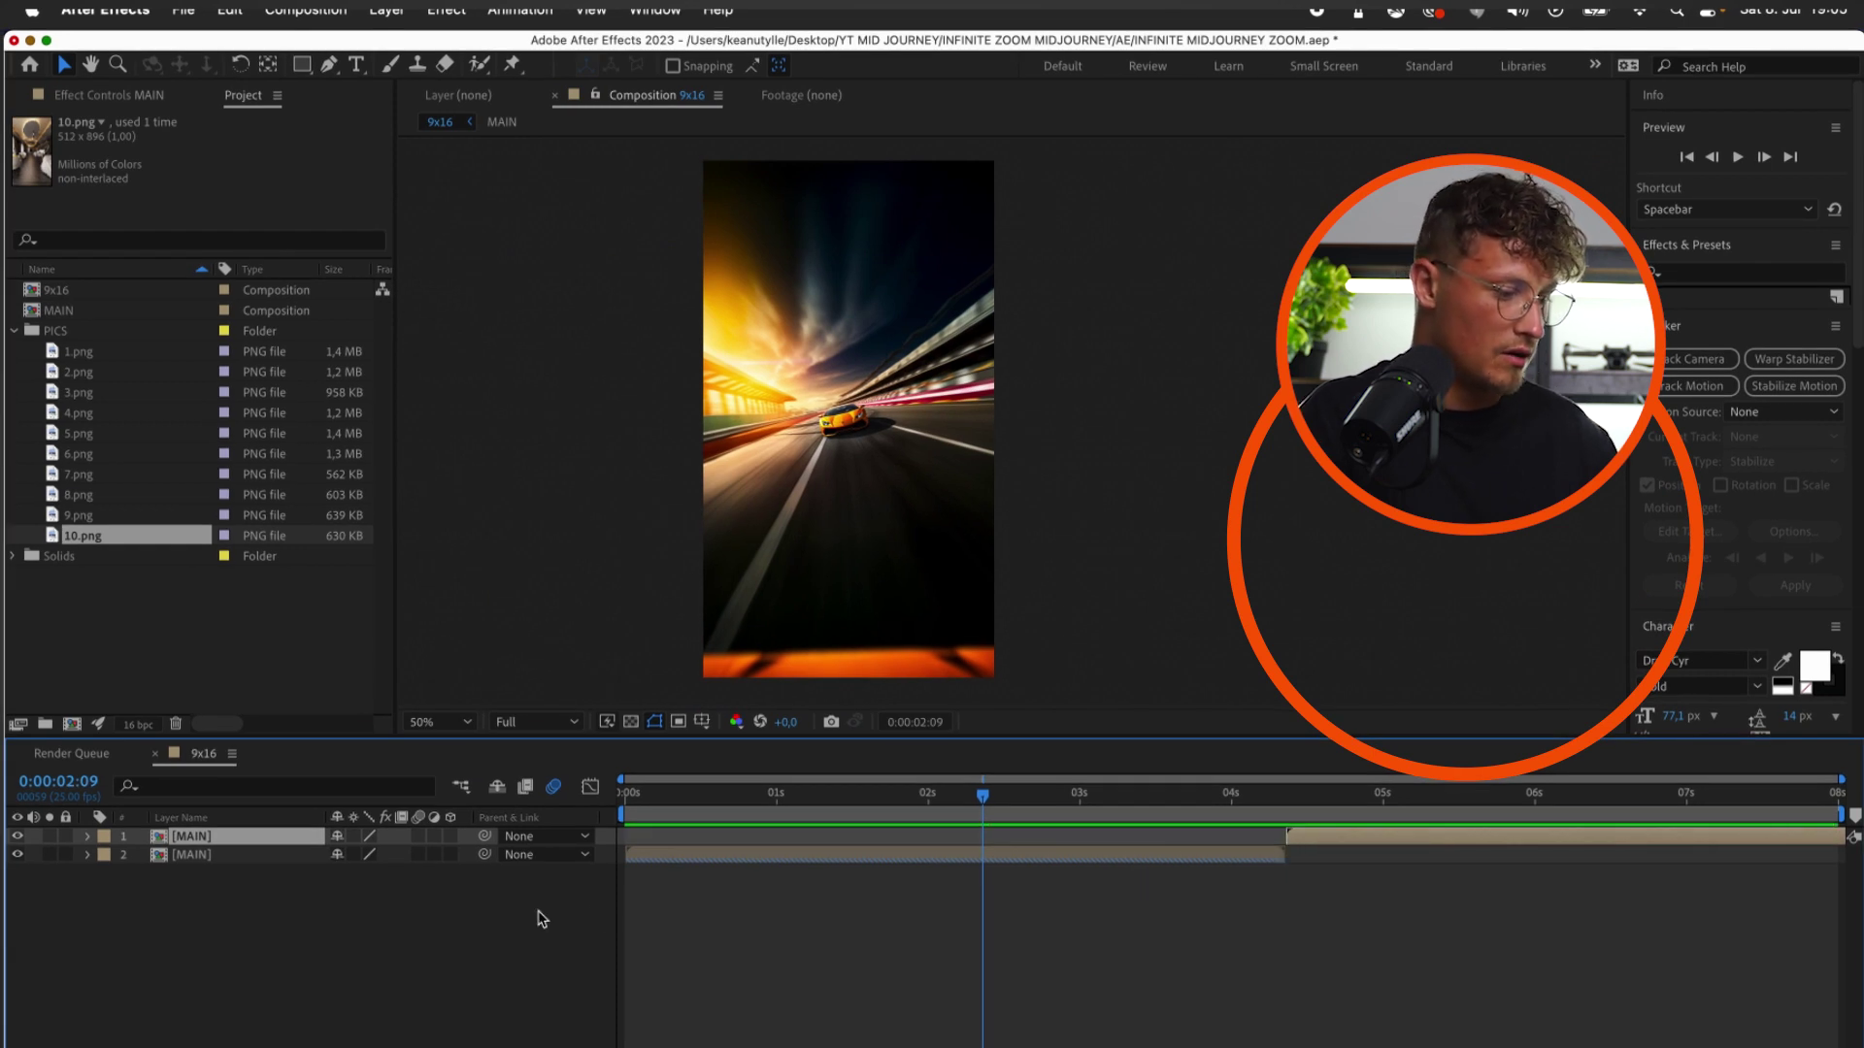
Shift both MAIN layers together about one second earlier and play the animation from the start
{"action": "left_click", "coordinate": [1170, 852], "text": "shift"}
{"action": "left_click_drag", "start_coordinate": [1328, 833], "coordinate": [1186, 837]}
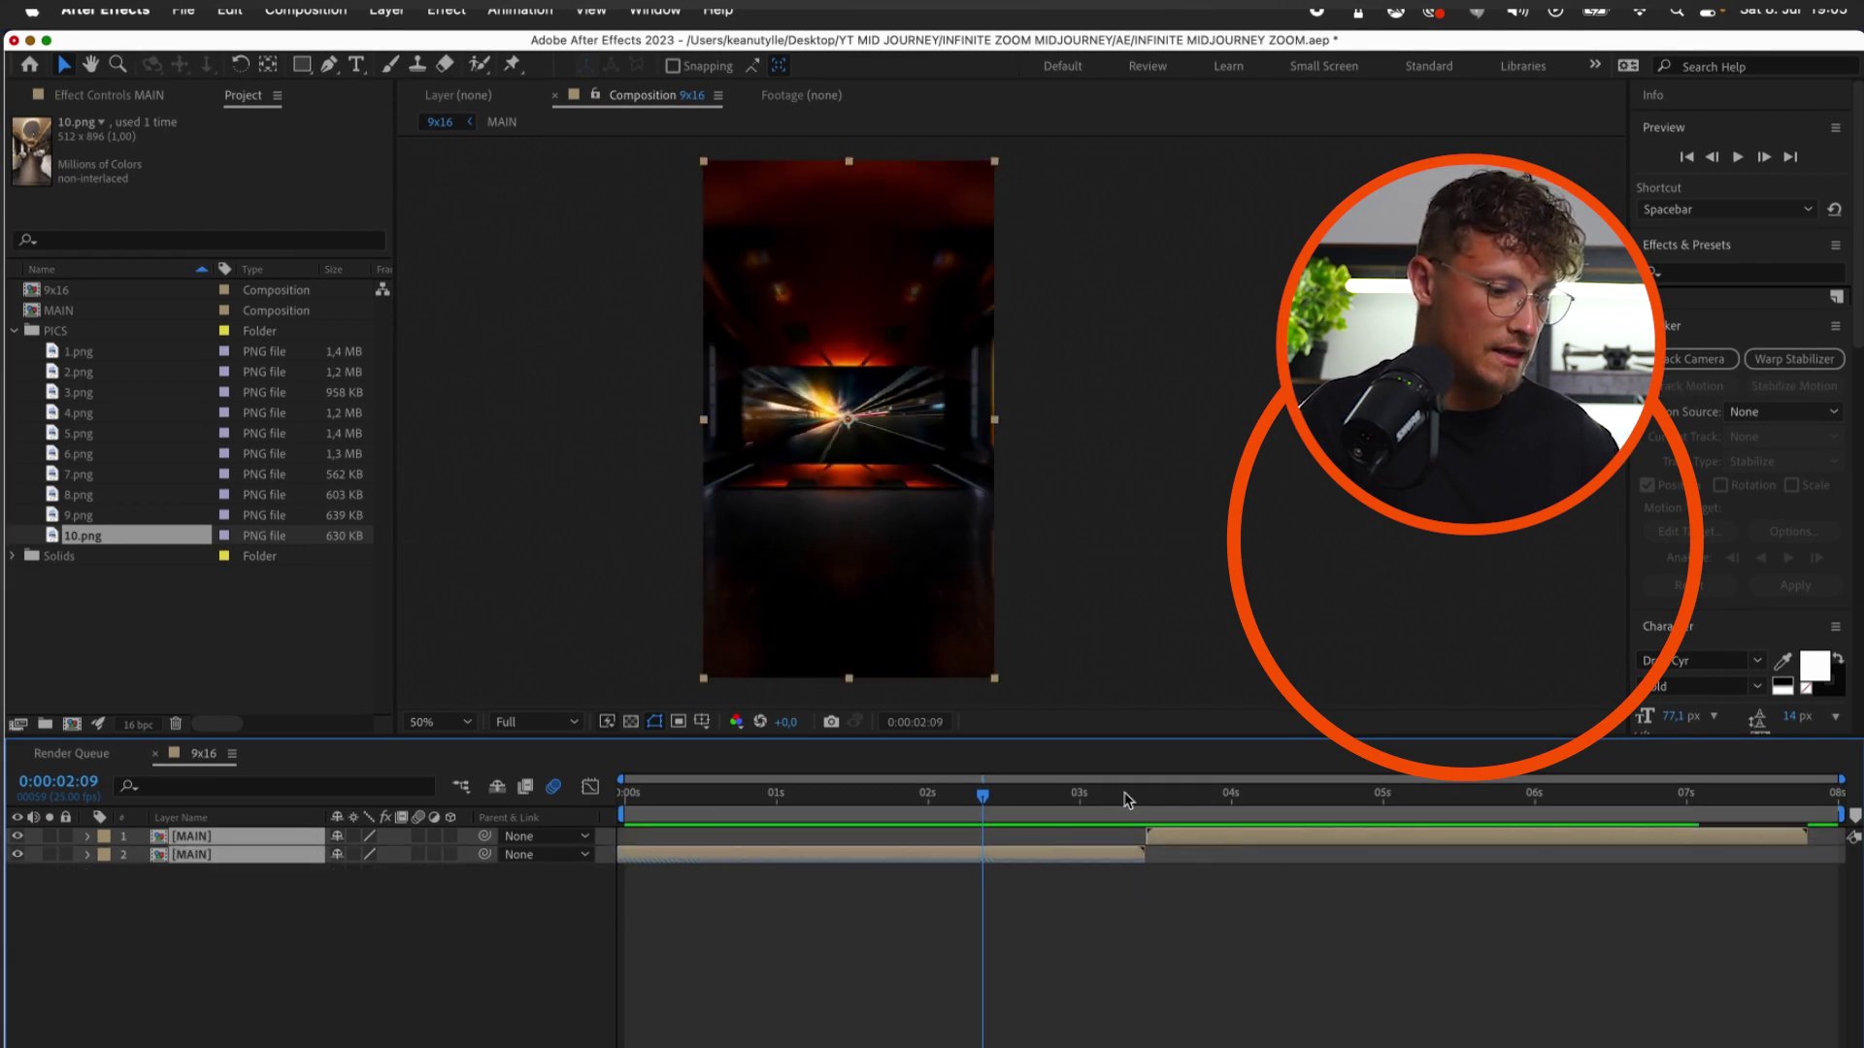
{"action": "left_click_drag", "start_coordinate": [1087, 799], "coordinate": [544, 827]}
{"action": "key", "text": "space"}
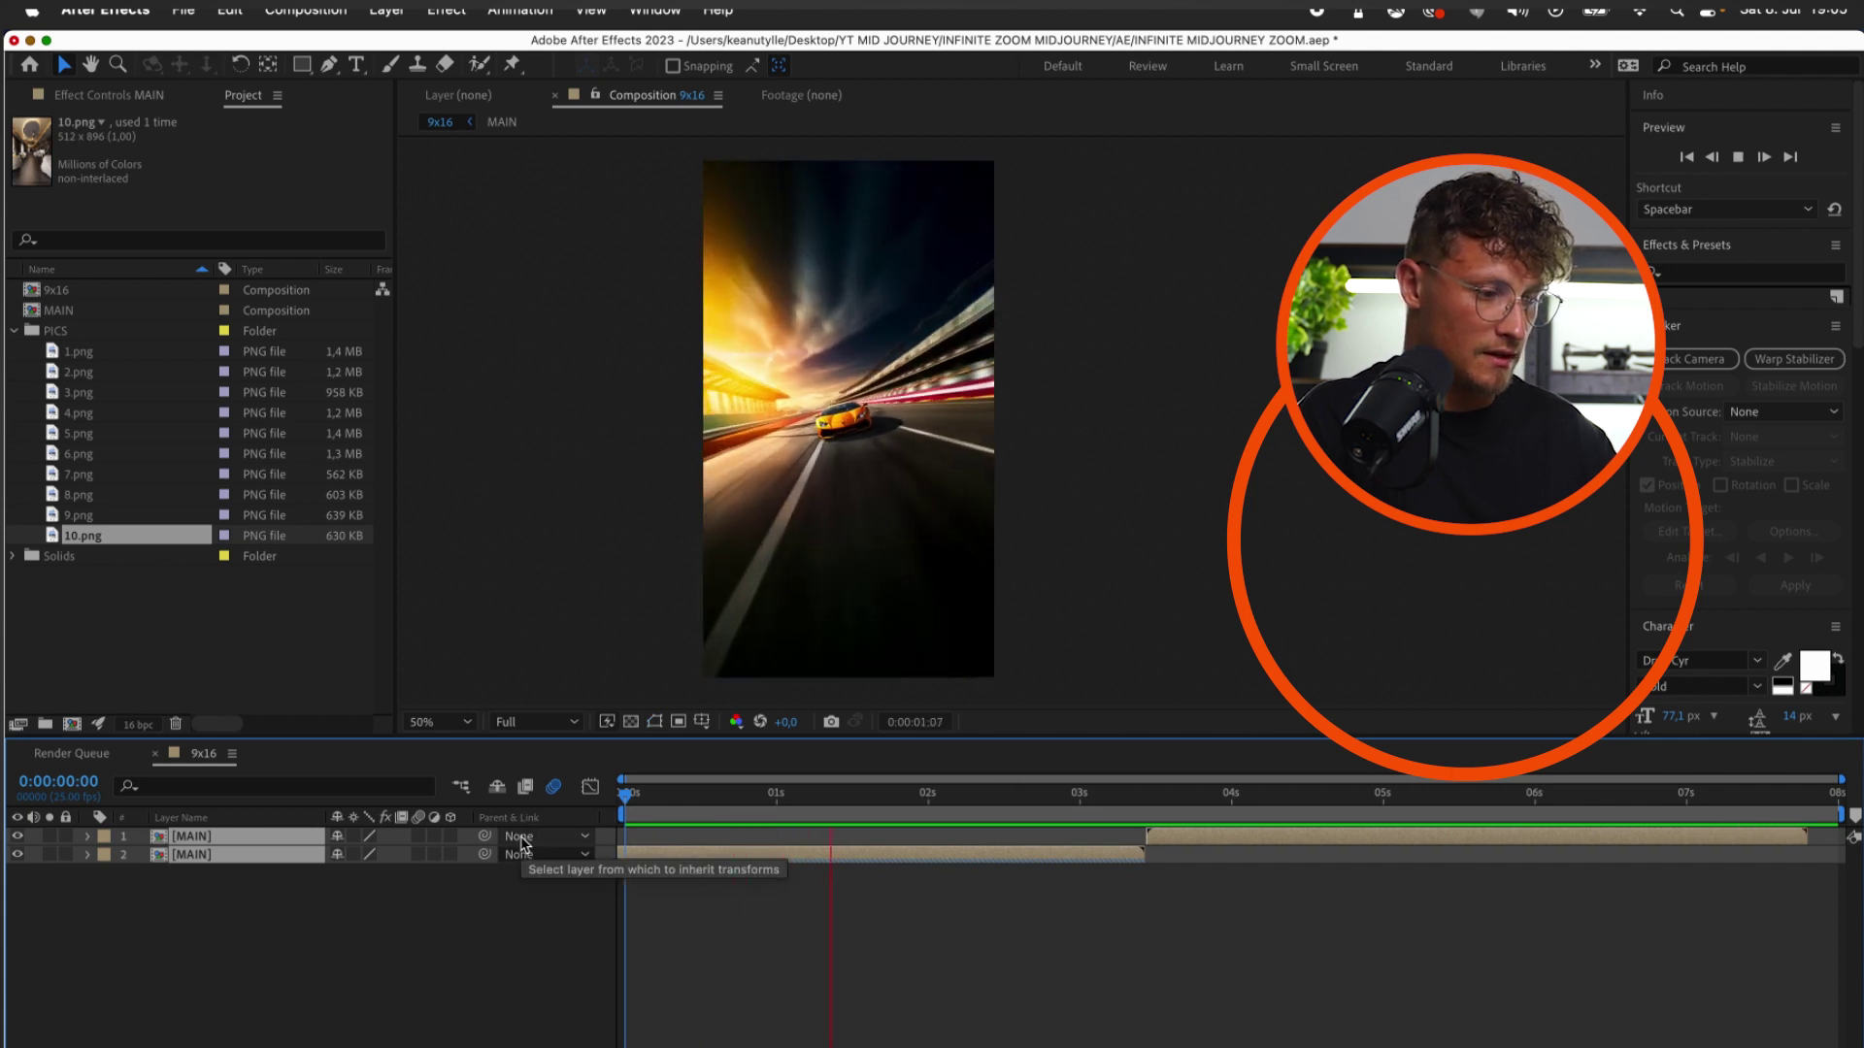